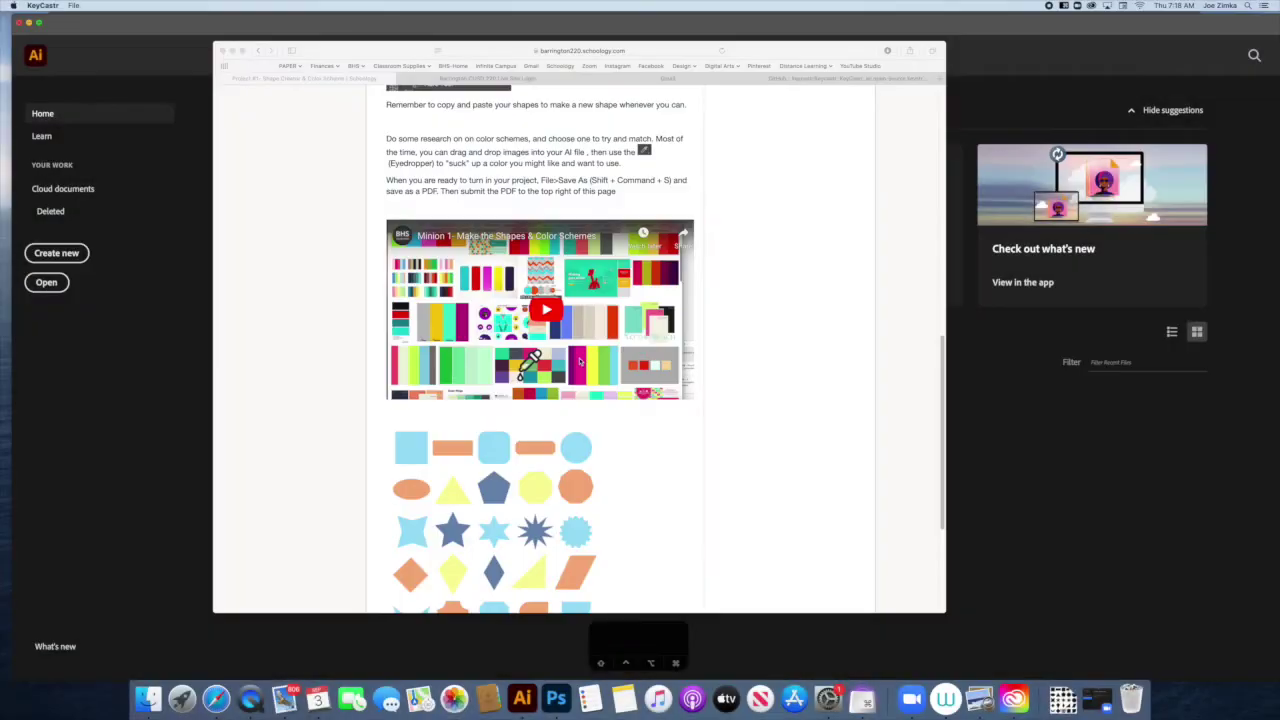
# Switch to Illustrator and create a new 8 x 8 in document from the recent custom preset
pyautogui.scroll(-5, 579, 362)
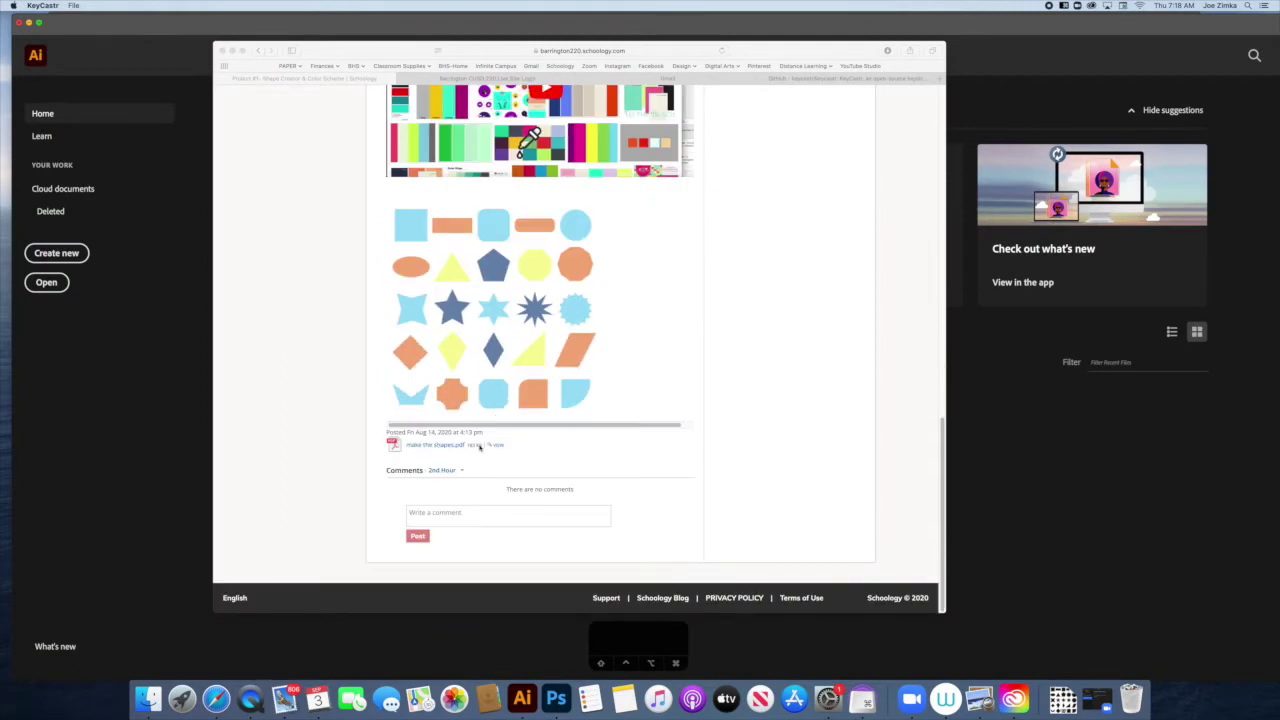
pyautogui.click(522, 698)
pyautogui.click(57, 252)
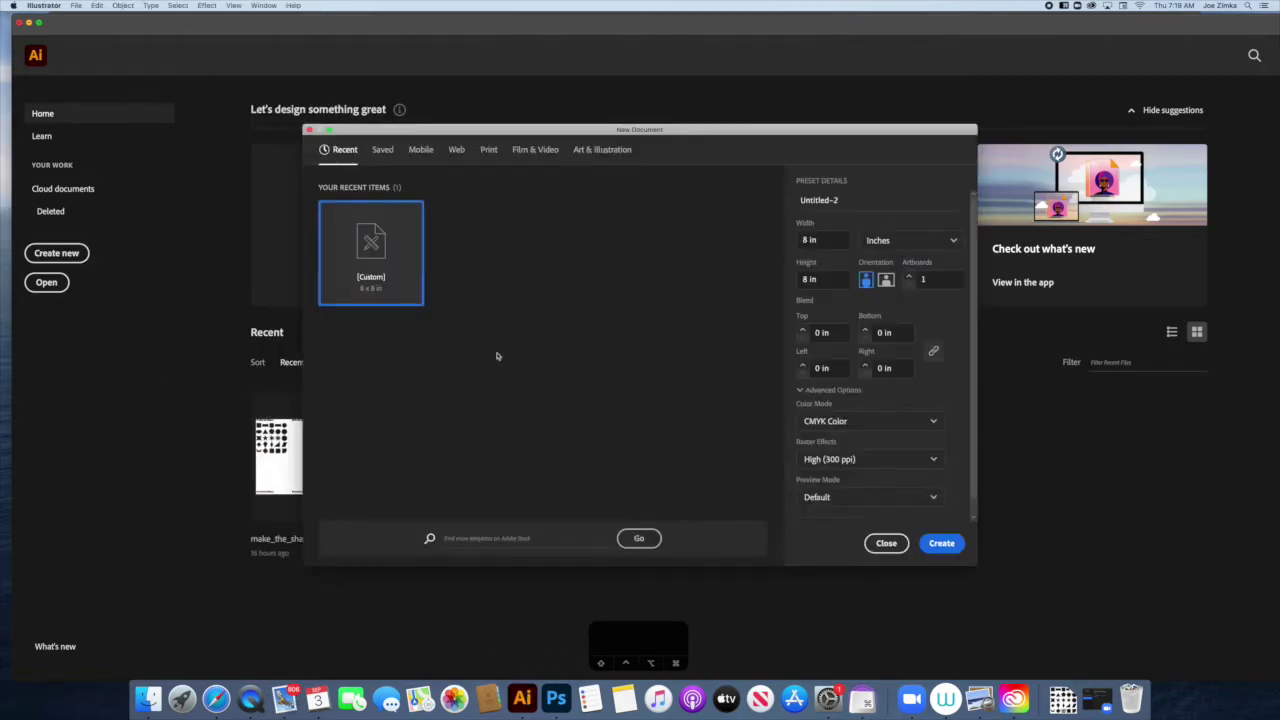
pyautogui.click(809, 241)
pyautogui.click(936, 544)
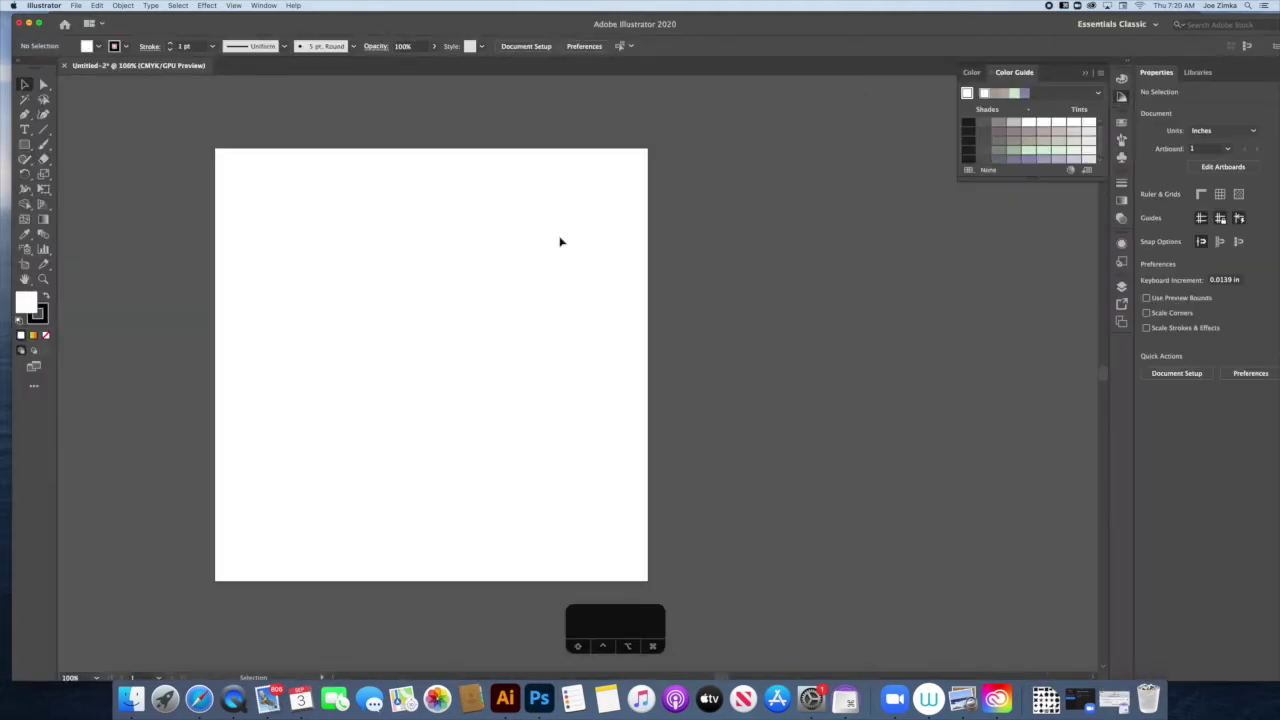
pyautogui.click(264, 6)
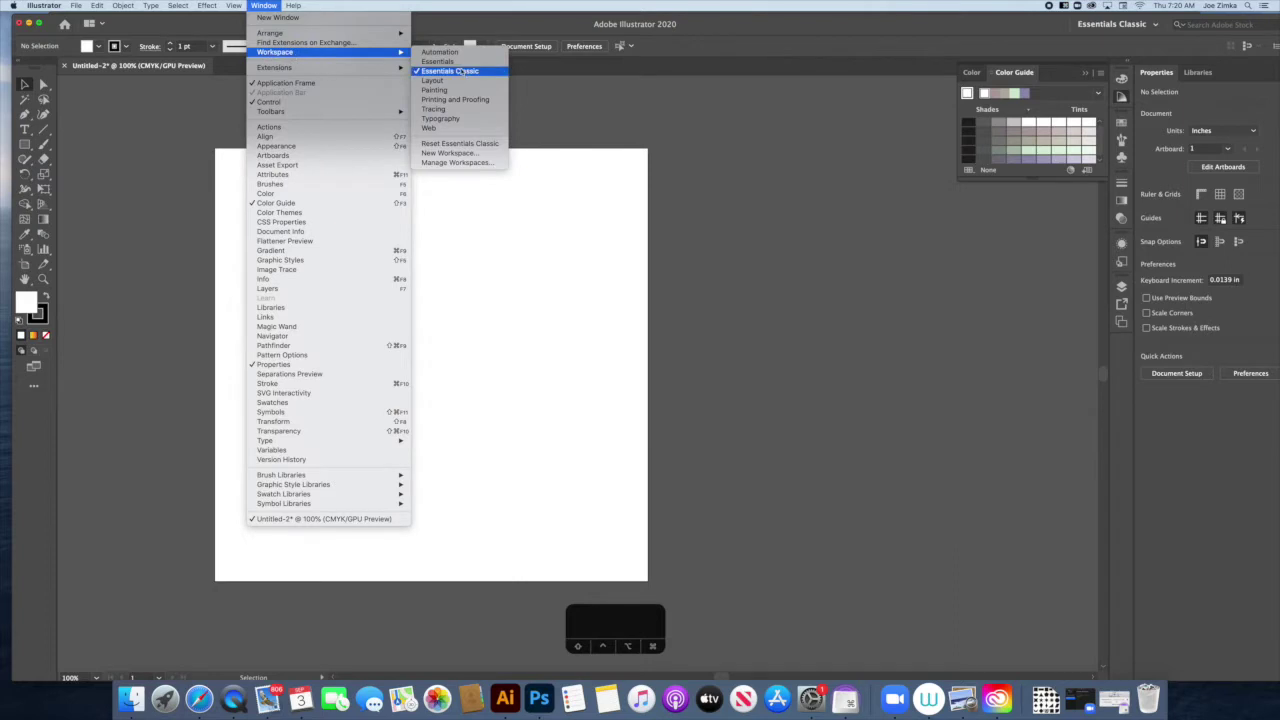
pyautogui.click(130, 105)
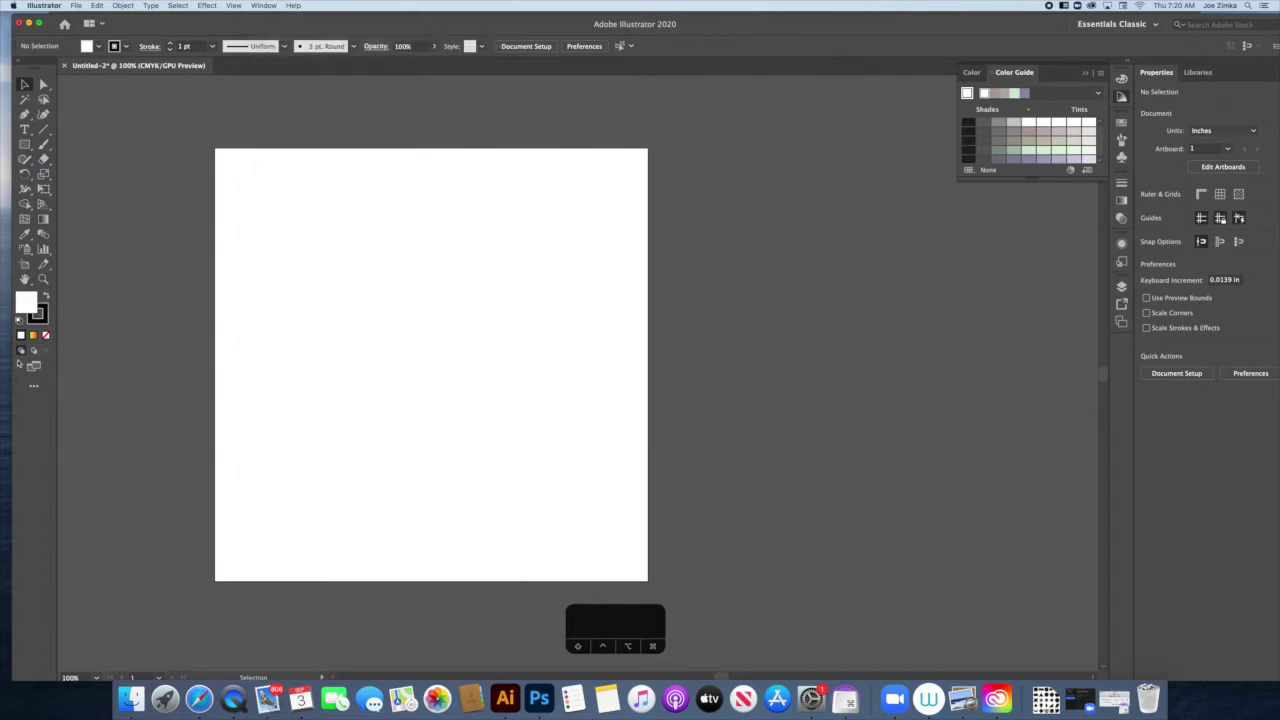
pyautogui.click(1126, 63)
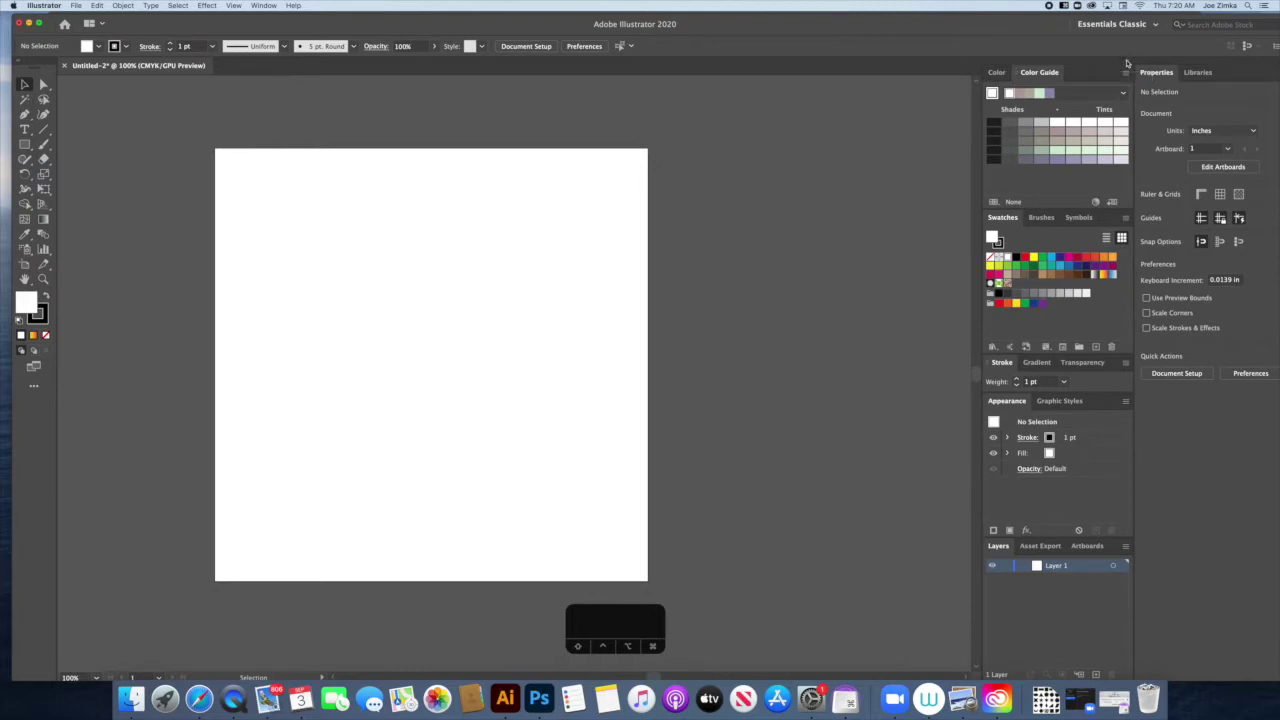
pyautogui.click(1127, 63)
# Place make_the_shapes.pdf beside the artboard and enlarge it to about 8.09 in square, just clear of the artboard's edge
pyautogui.click(1045, 698)
pyautogui.moveTo(1046, 654); pyautogui.dragTo(810, 461)
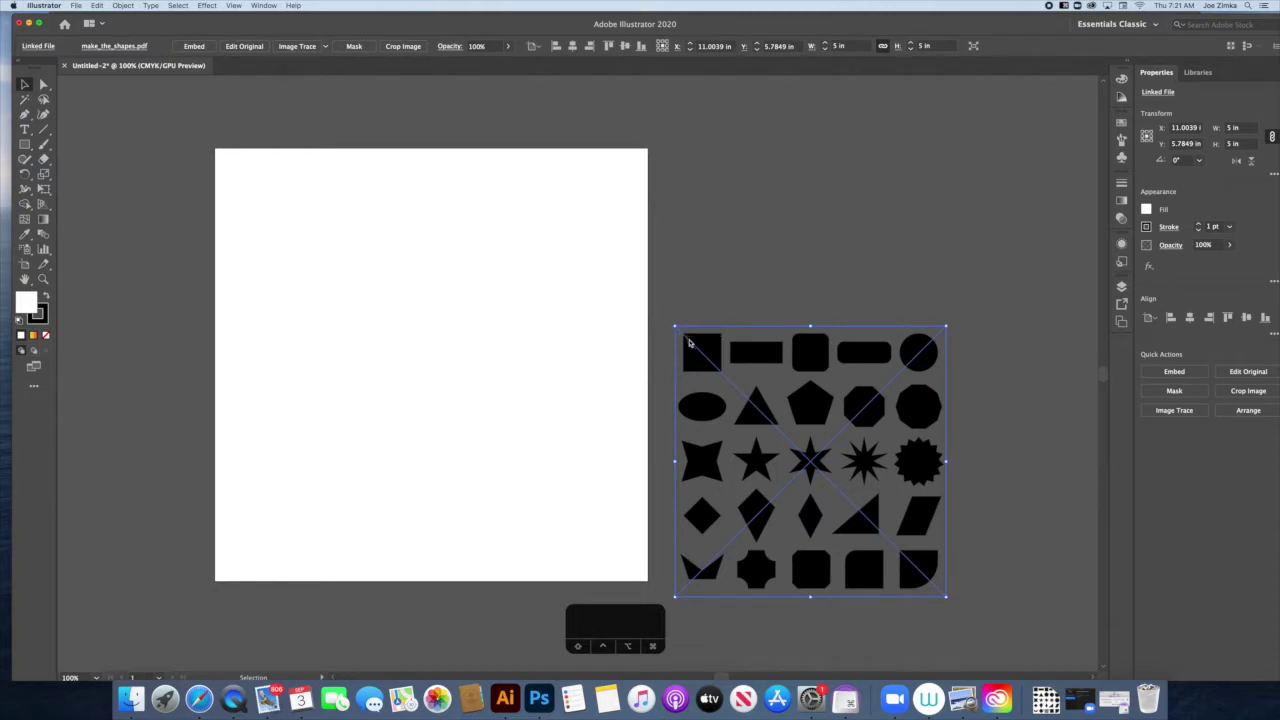
pyautogui.press('super+minus')
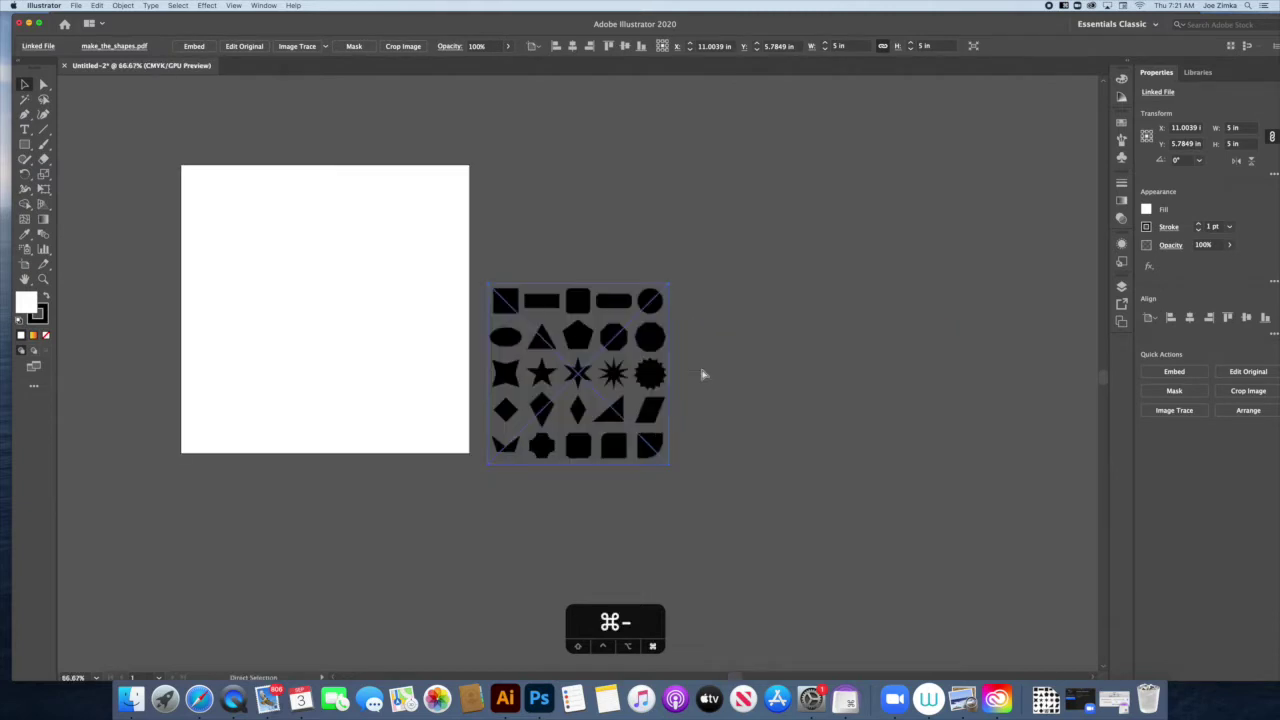
pyautogui.press('super+equal')
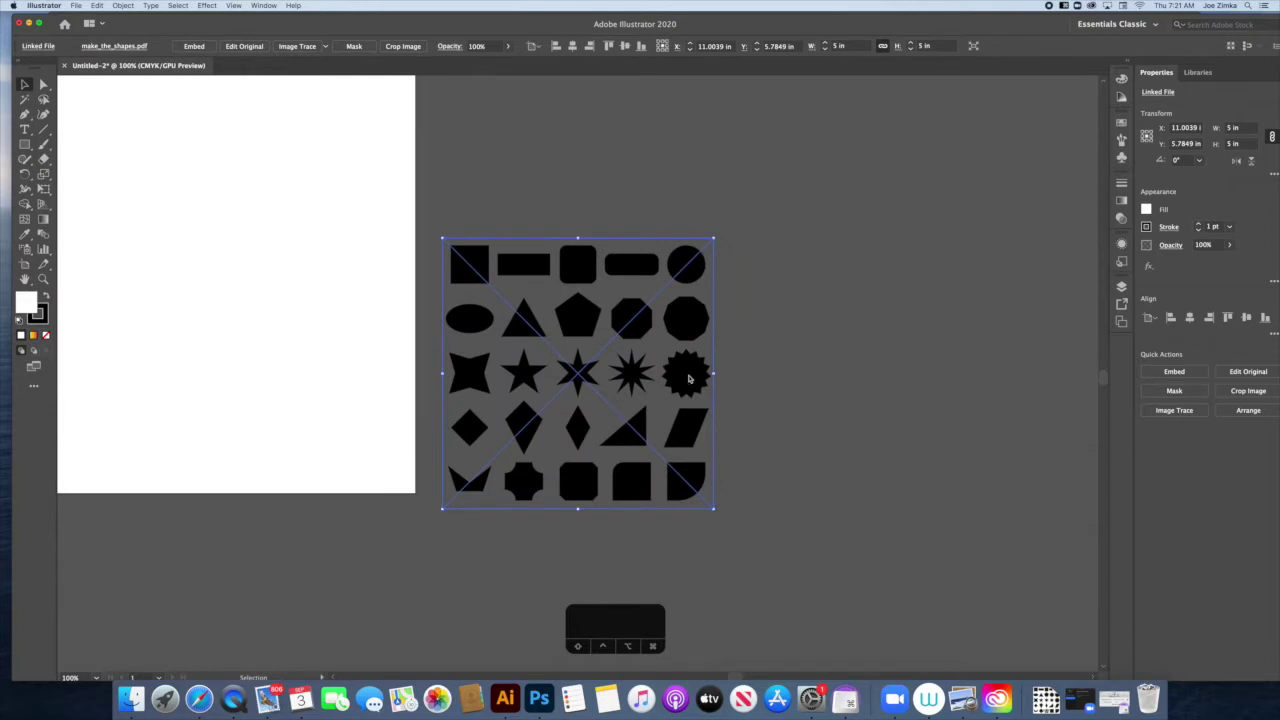
pyautogui.scroll(5, 689, 378)
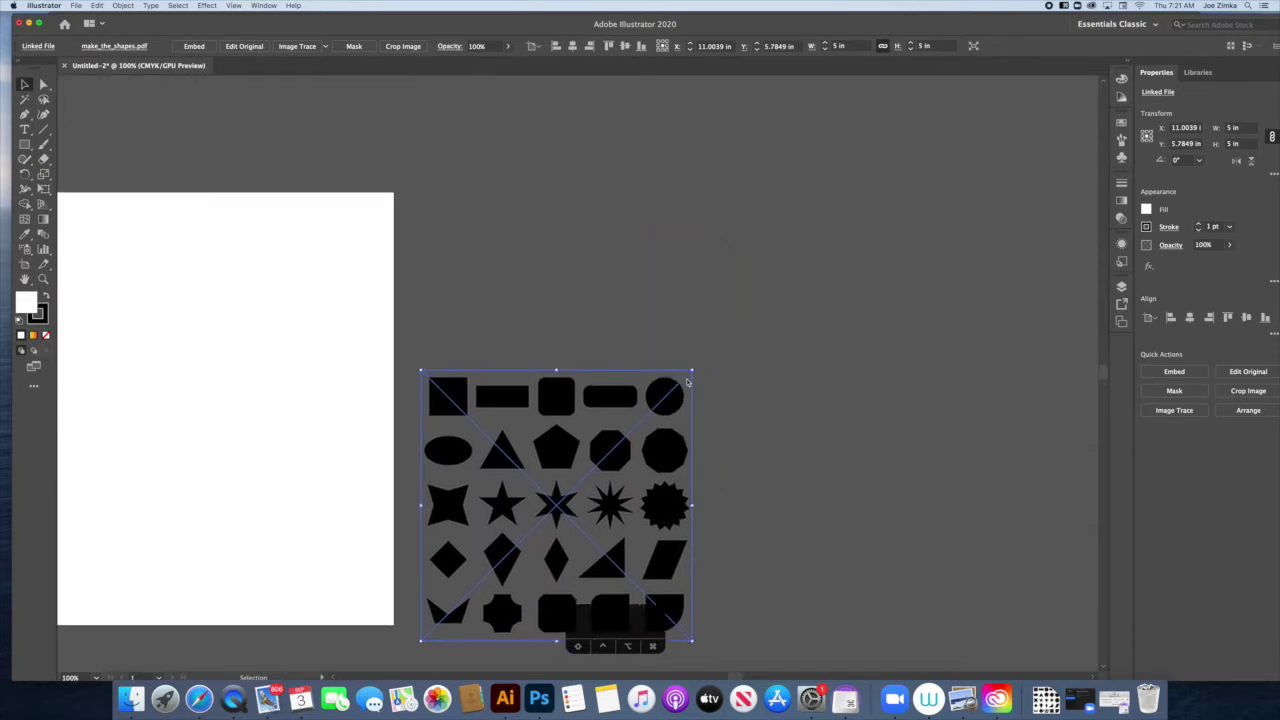
pyautogui.hscroll(-6, 689, 380)
pyautogui.moveTo(719, 371); pyautogui.dragTo(551, 205)
pyautogui.moveTo(773, 338); pyautogui.dragTo(920, 326)
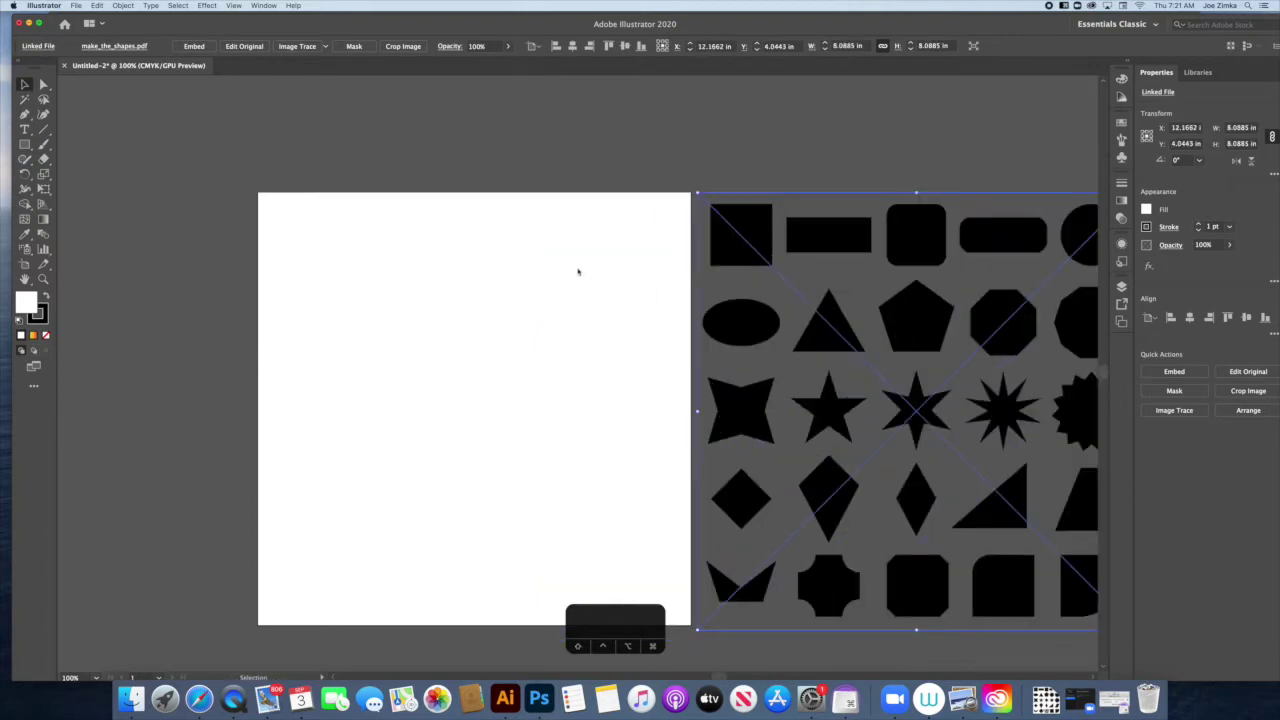
pyautogui.click(495, 196)
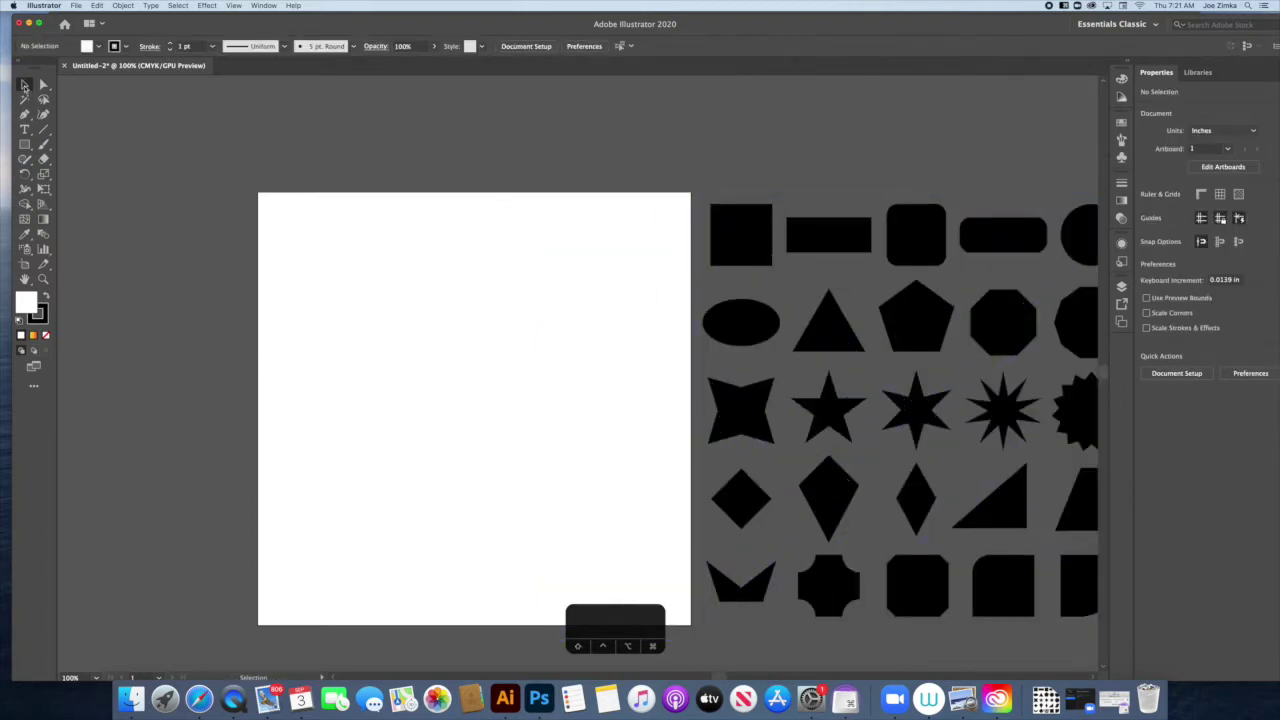
# Draw a square about 1.09 in wide in the upper-left corner of the artboard
pyautogui.click(25, 145)
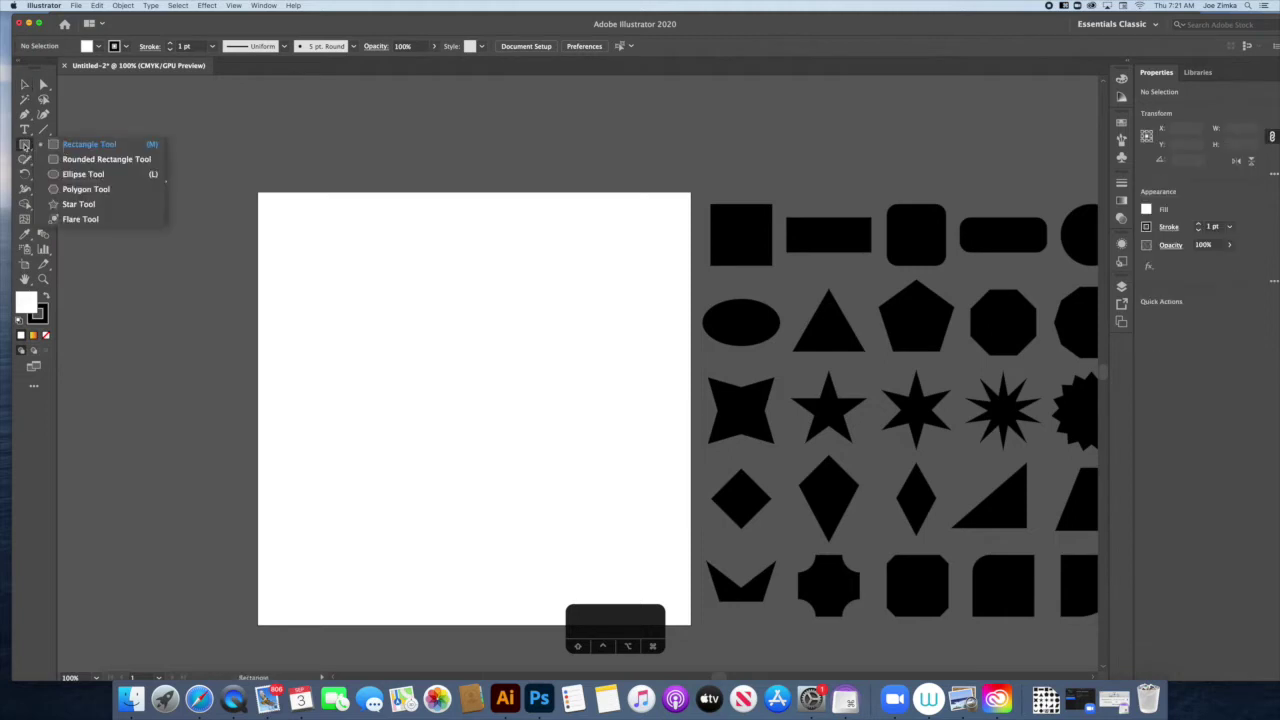
pyautogui.click(86, 158)
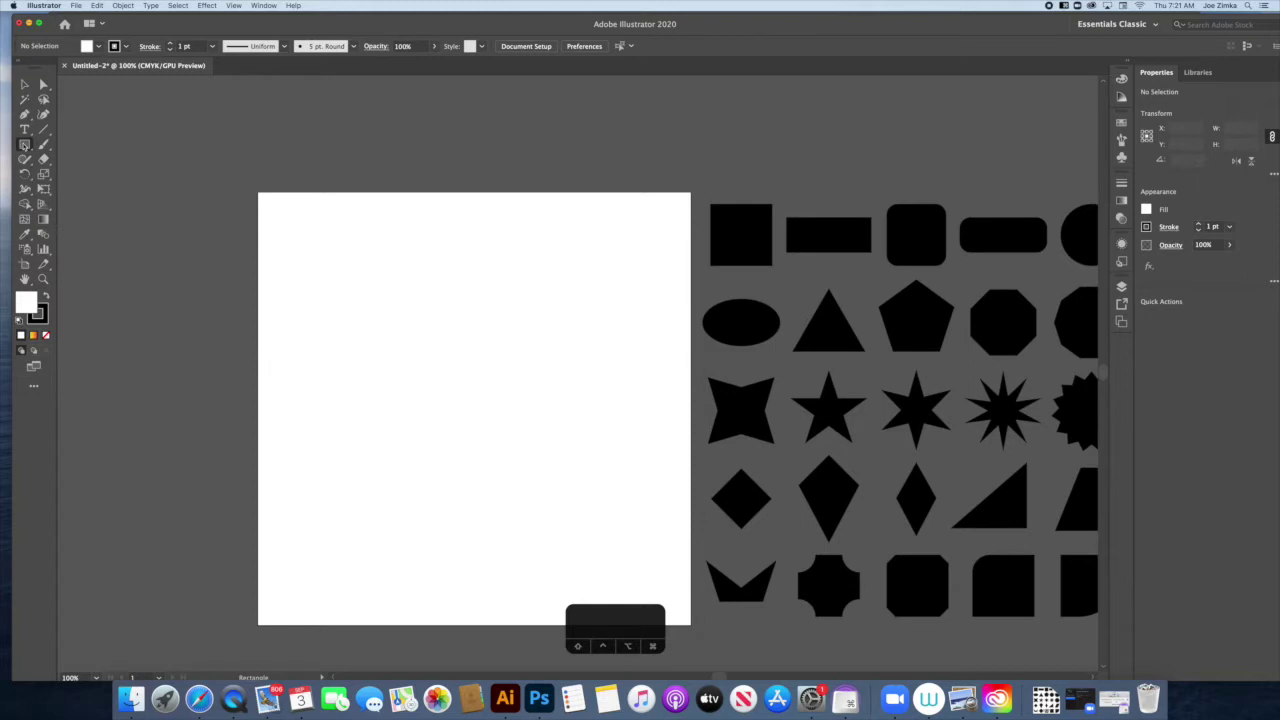
pyautogui.keyDown('alt'); pyautogui.click(26, 145); pyautogui.keyUp('alt')
pyautogui.keyDown('alt'); pyautogui.click(26, 145); pyautogui.keyUp('alt')
pyautogui.moveTo(267, 204); pyautogui.dragTo(326, 262)
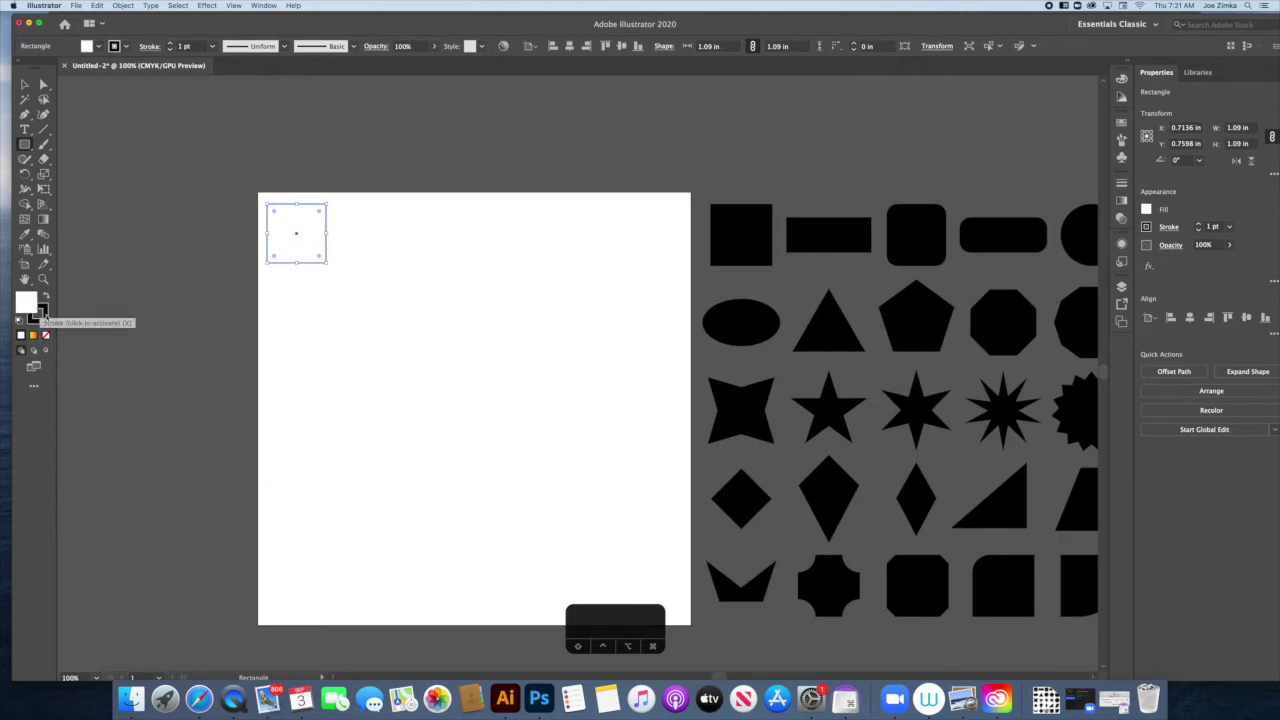
# Give the square a black fill and no stroke
pyautogui.hotkey('shift', 'x')
pyautogui.click(40, 316)
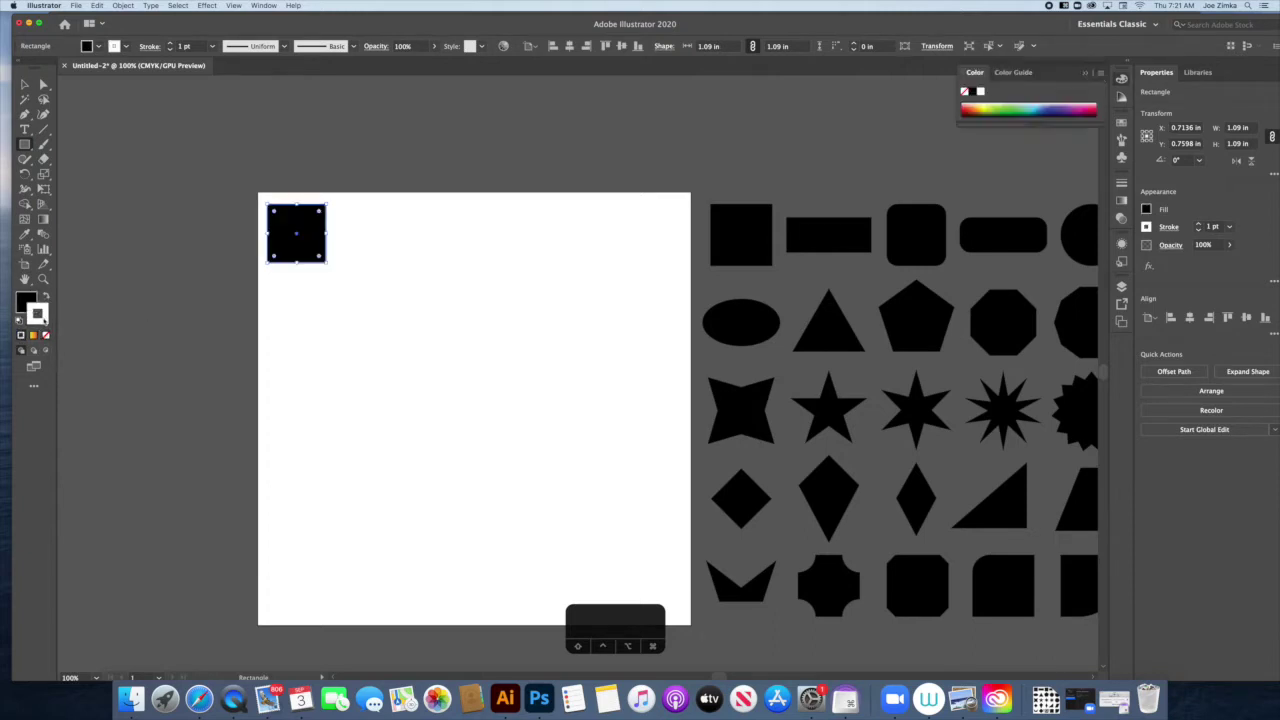
pyautogui.click(45, 336)
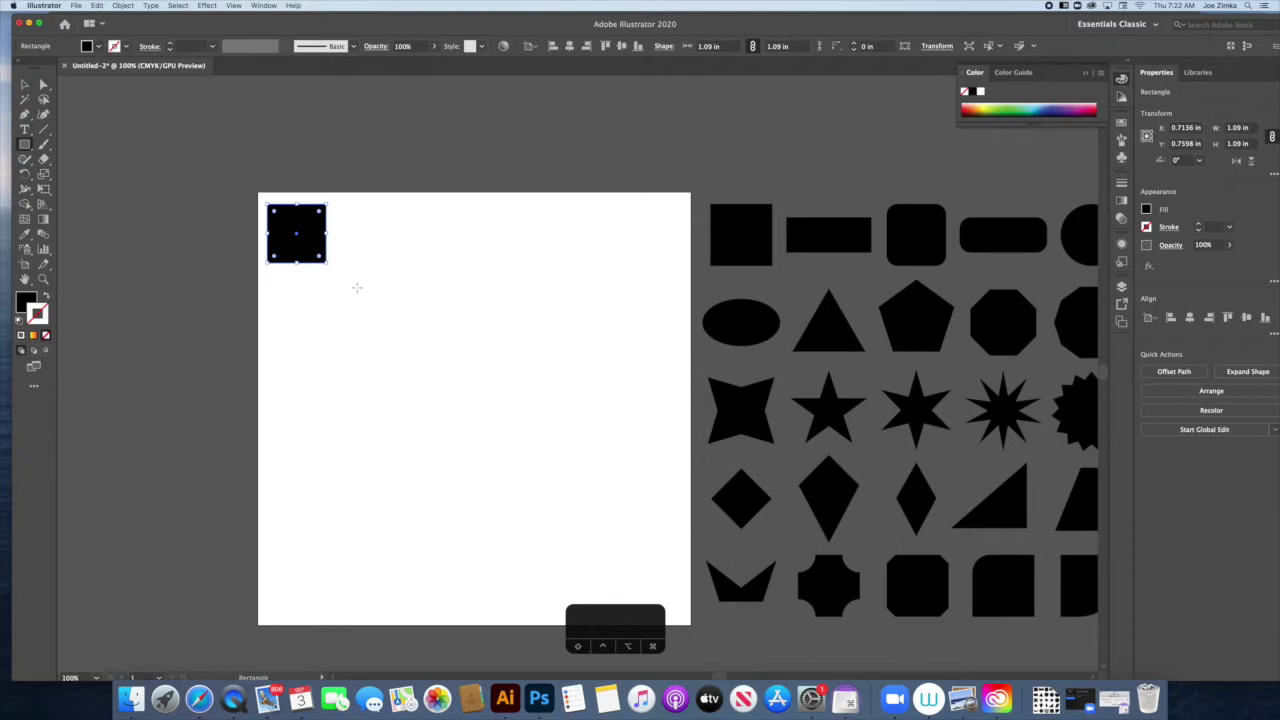
# Duplicate the square, place the copy to its right and reshape it into a rectangle about 1.27 x 0.55 in
pyautogui.click(23, 85)
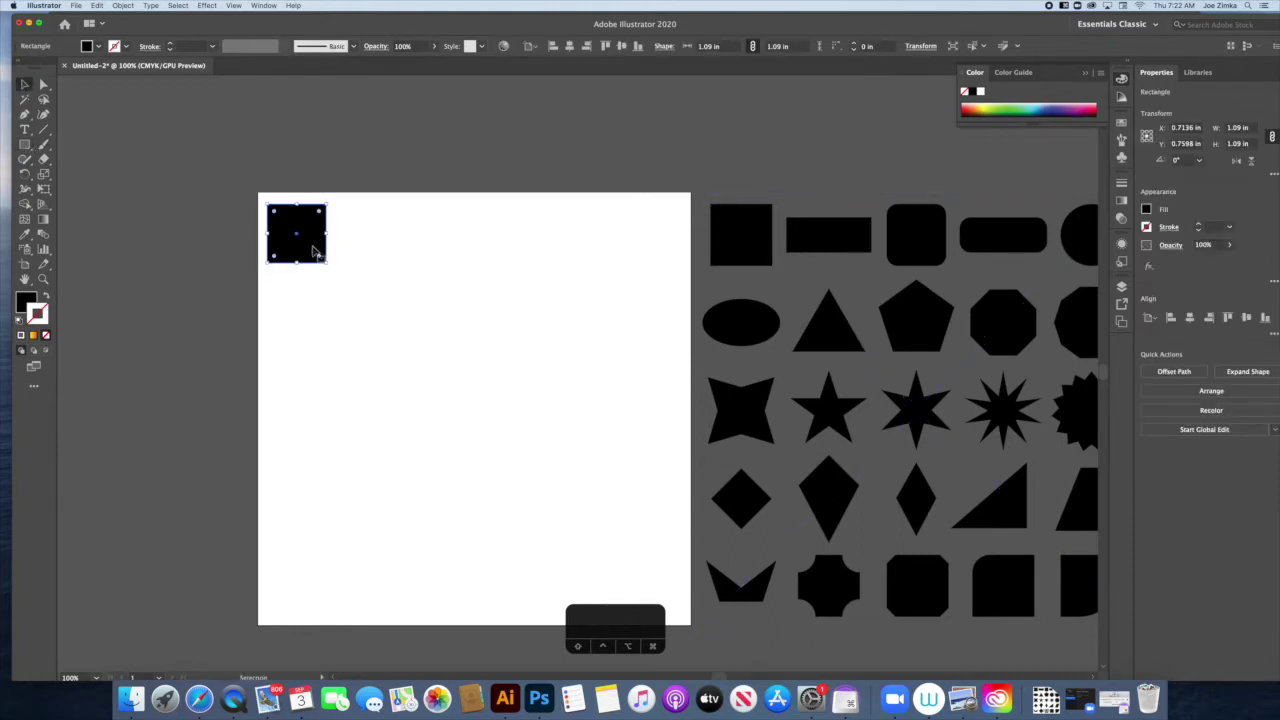
pyautogui.press('super+c')
pyautogui.press('super+v')
pyautogui.moveTo(579, 372); pyautogui.dragTo(405, 251)
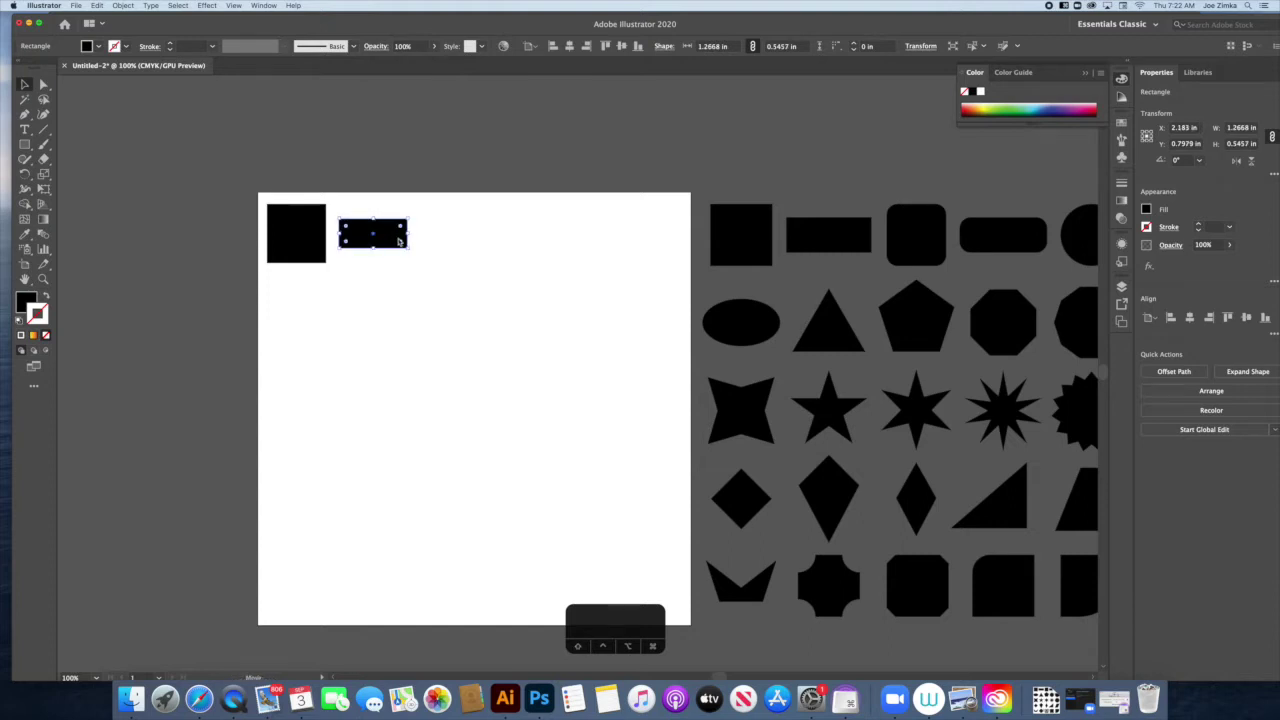
# Draw a rounded square about 1.08 in wide to the right of the rectangle
pyautogui.click(436, 262)
pyautogui.moveTo(25, 144); pyautogui.dragTo(77, 159)
pyautogui.moveTo(424, 204); pyautogui.dragTo(488, 265)
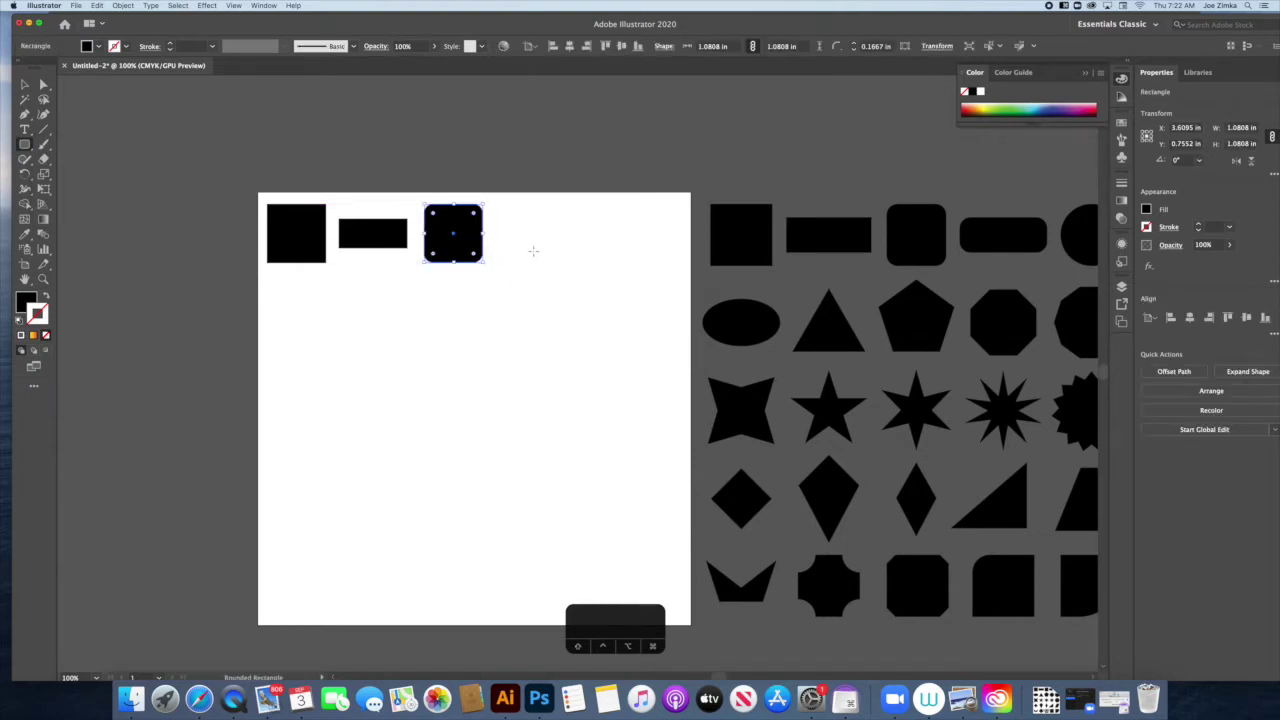
# Duplicate the first square to the right of the rounded square and round all its corners by about 0.15 in
pyautogui.click(32, 87)
pyautogui.click(296, 233)
pyautogui.press('super+c')
pyautogui.press('super+v')
pyautogui.moveTo(565, 368); pyautogui.dragTo(515, 235)
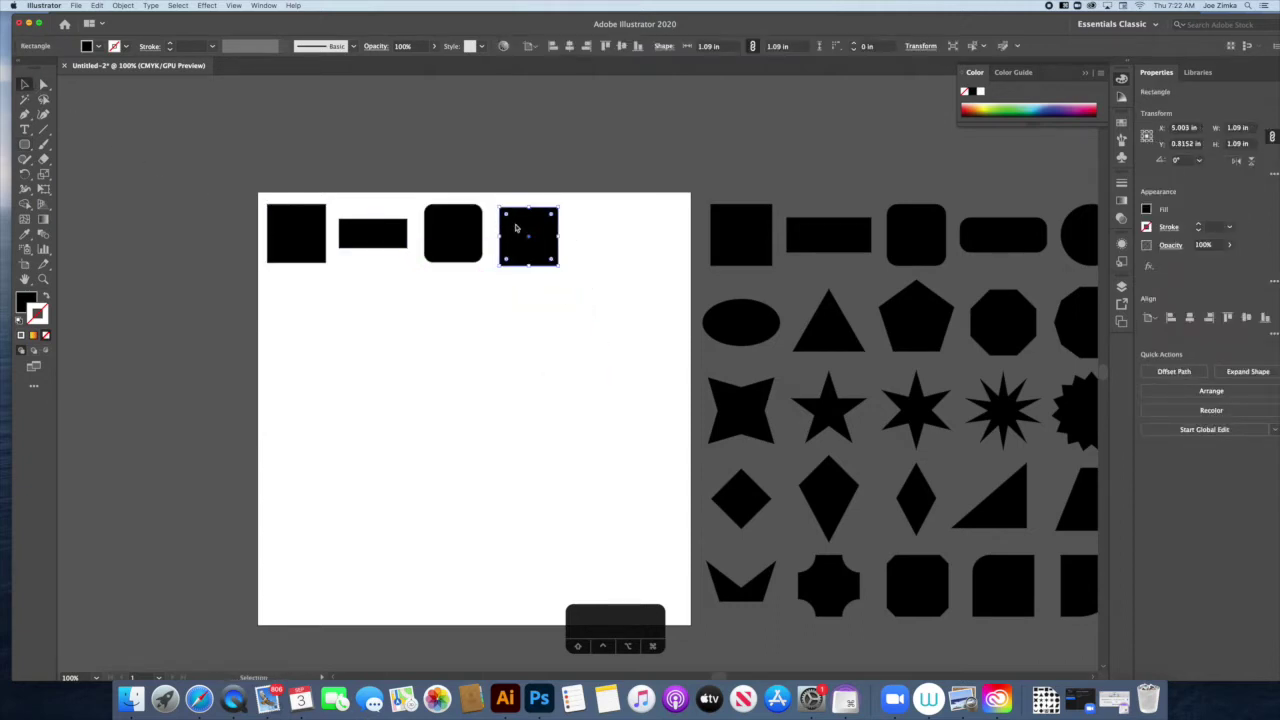
pyautogui.press('super+equal')
pyautogui.press('super+equal')
pyautogui.press('super+equal')
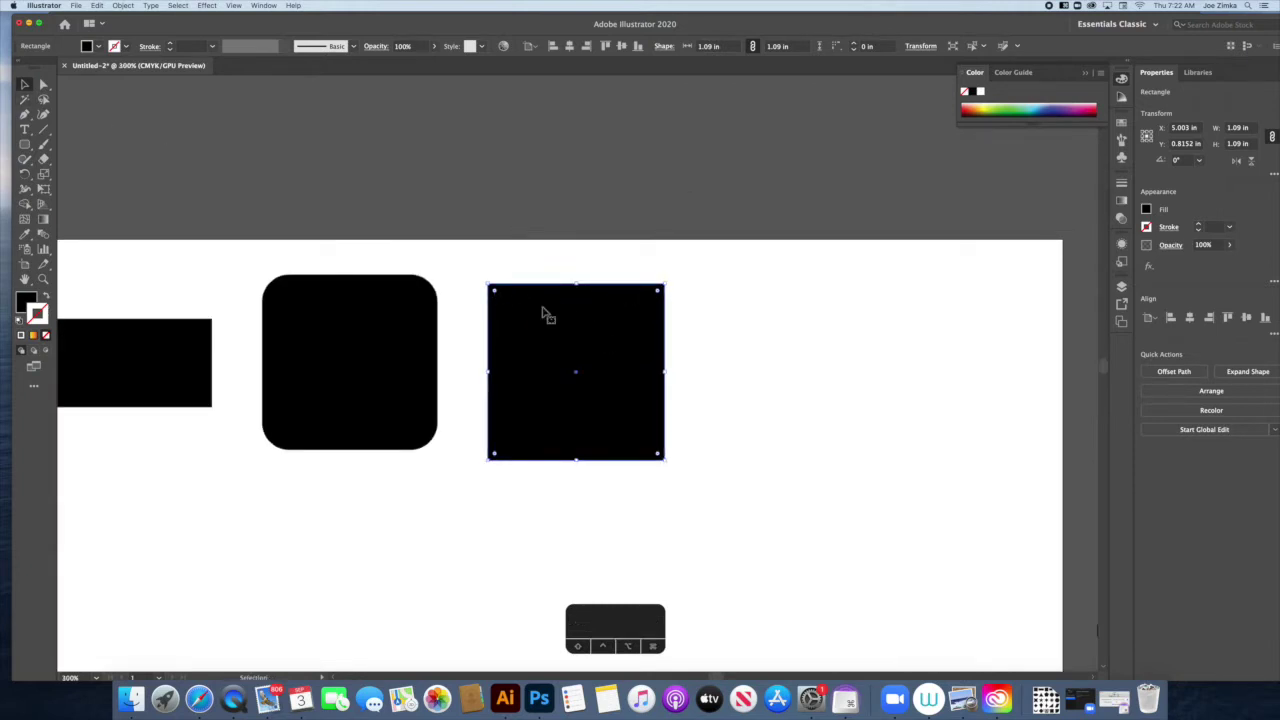
pyautogui.moveTo(494, 291); pyautogui.dragTo(509, 308)
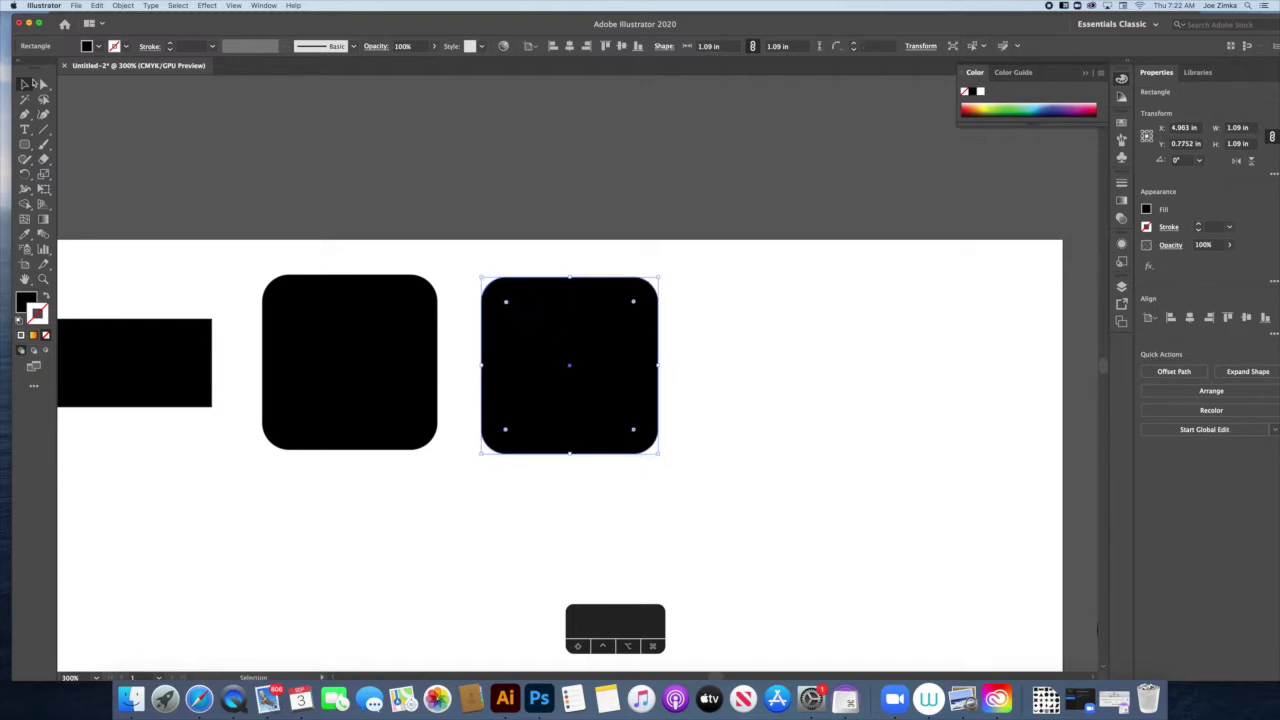
# Try a different corner radius on the duplicated square in its Corners settings, and undo the change
pyautogui.click(43, 84)
pyautogui.doubleClick(505, 304)
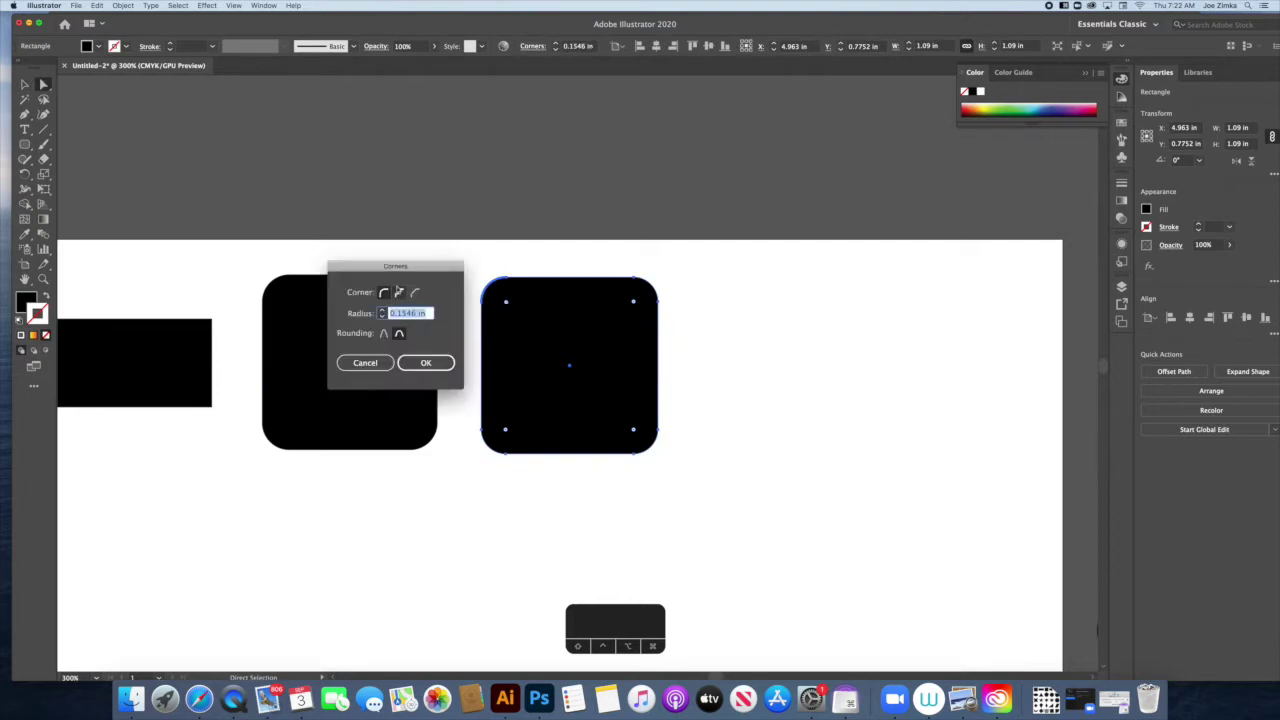
pyautogui.click(381, 316)
pyautogui.click(386, 363)
pyautogui.press('super+z')
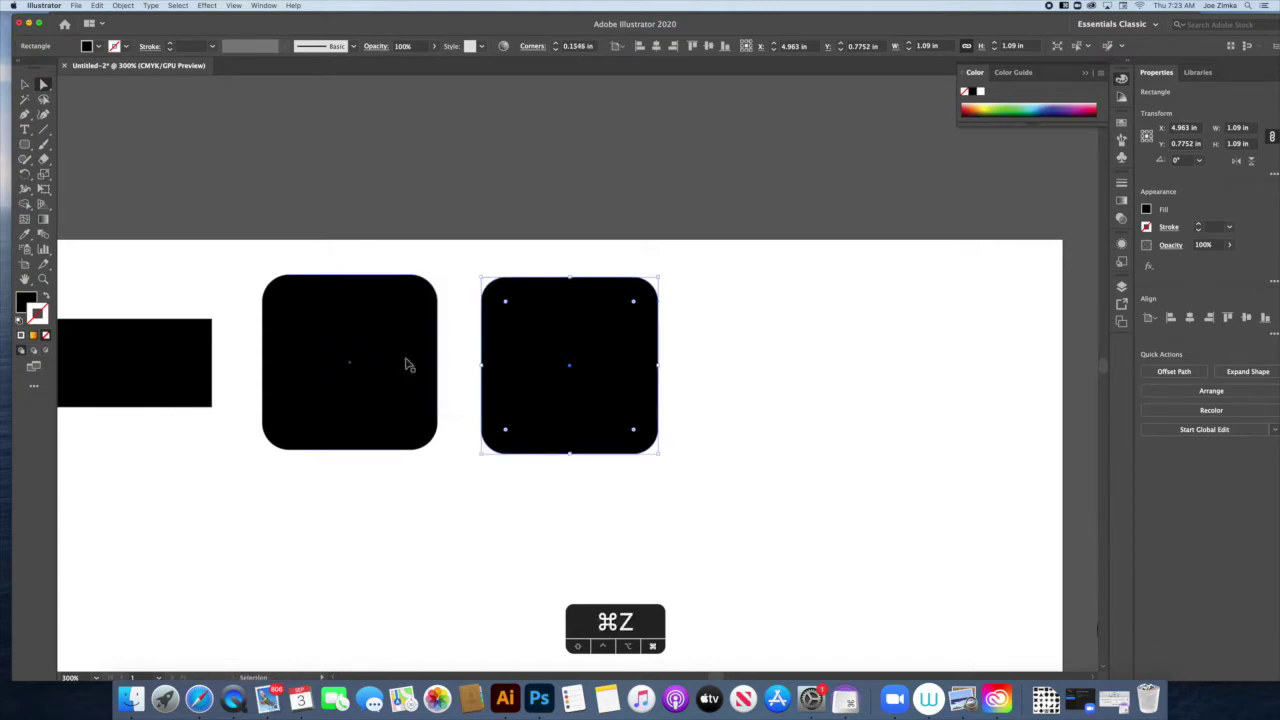
# Delete the duplicated square with the rounded corners
pyautogui.press('super+minus')
pyautogui.press('super+minus')
pyautogui.scroll(1, 486, 394)
pyautogui.scroll(-3, 488, 392)
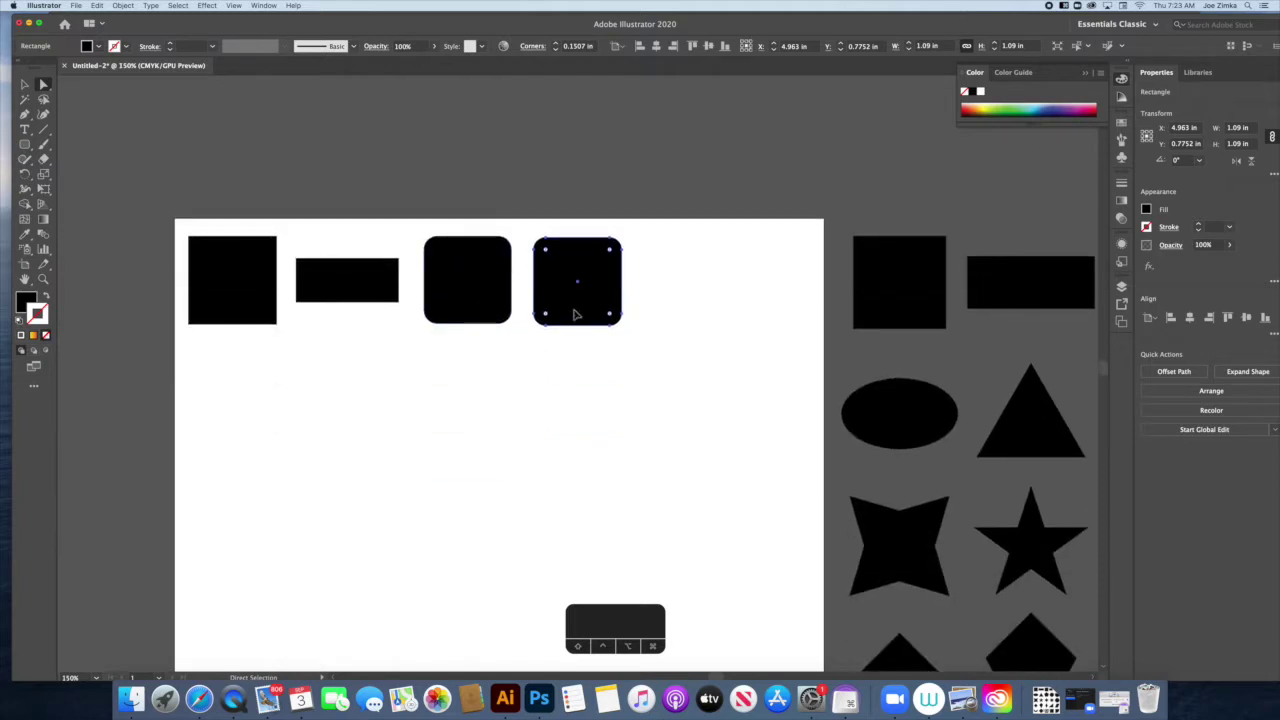
pyautogui.press('BackSpace')
# Duplicate the rectangle, place the copy to the right of the rounded square and round its corners
pyautogui.press('super+minus')
pyautogui.press('super+minus')
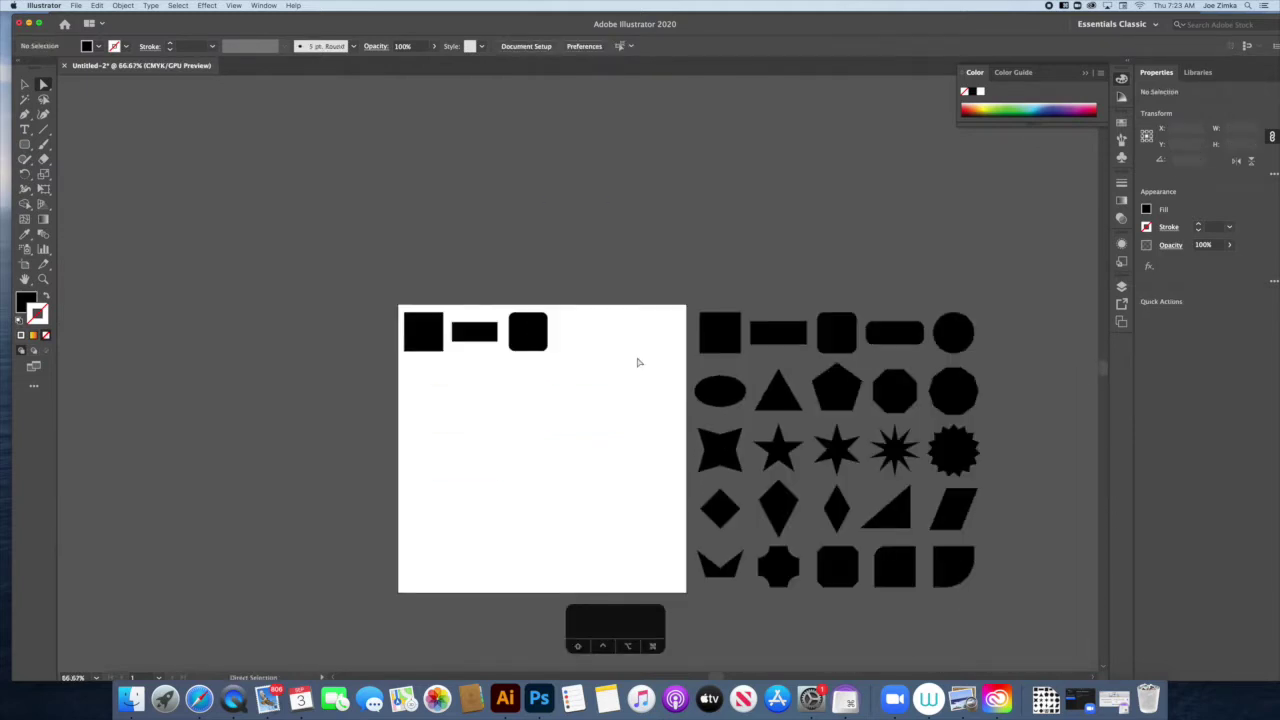
pyautogui.click(488, 333)
pyautogui.press('super+c')
pyautogui.press('super+v')
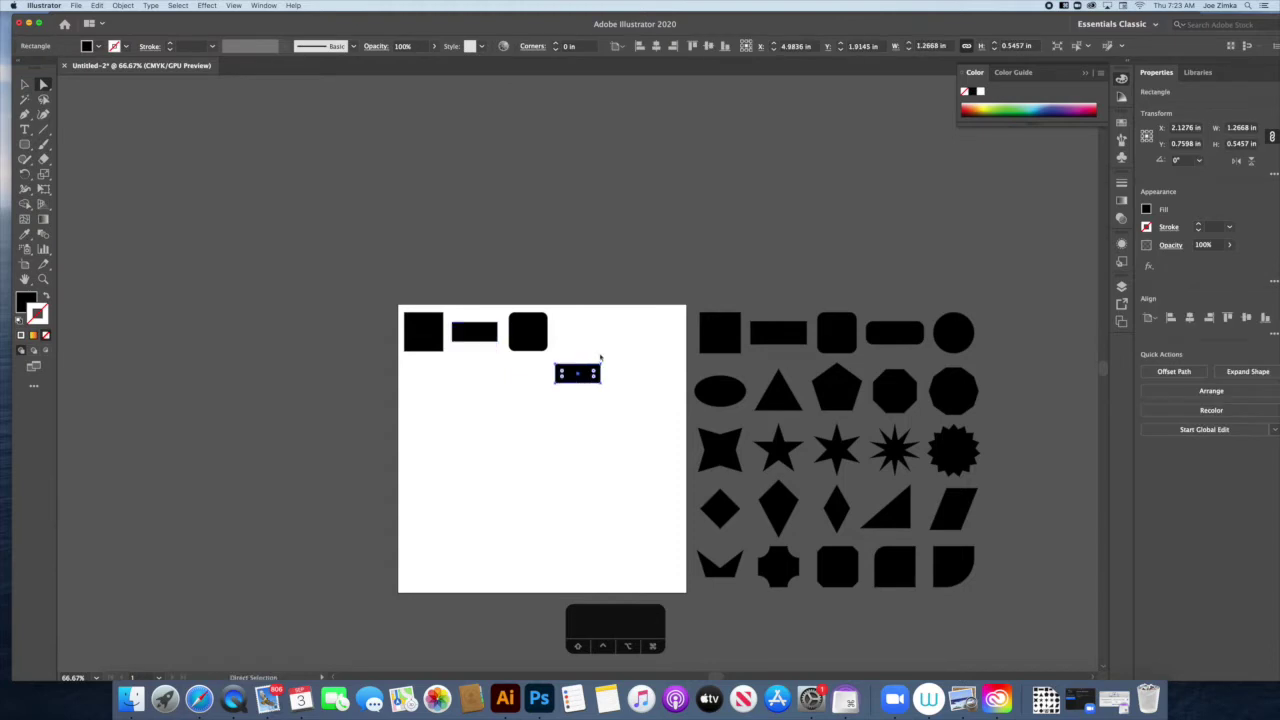
pyautogui.moveTo(563, 377); pyautogui.dragTo(568, 335)
pyautogui.click(588, 358)
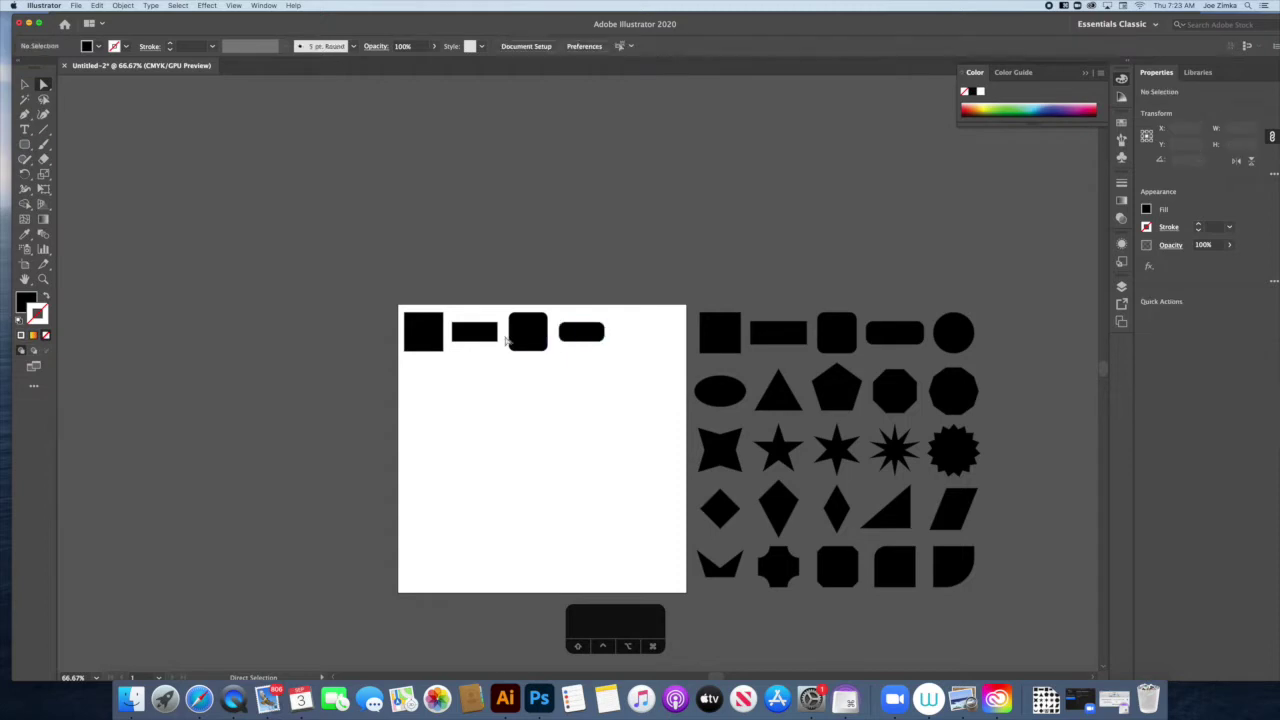
# Draw a circle at the right end of the top row with the Ellipse tool, discarding any stray ellipse
pyautogui.click(25, 144)
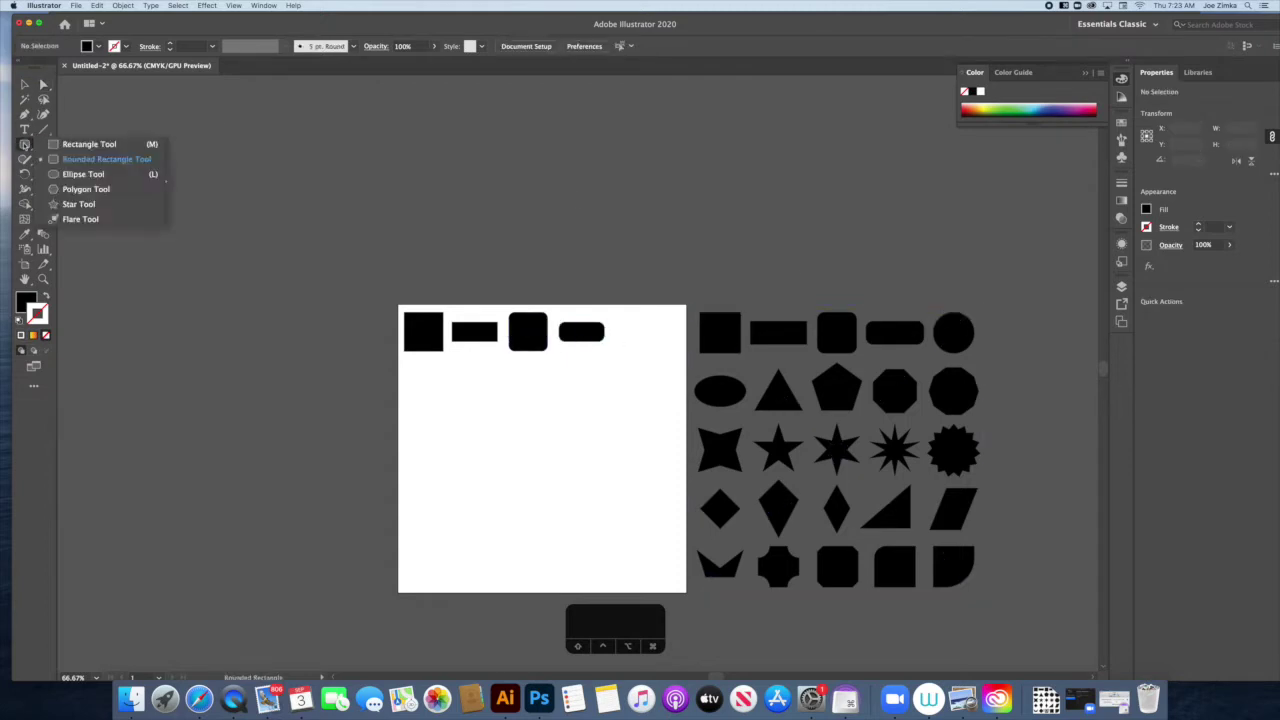
pyautogui.click(82, 175)
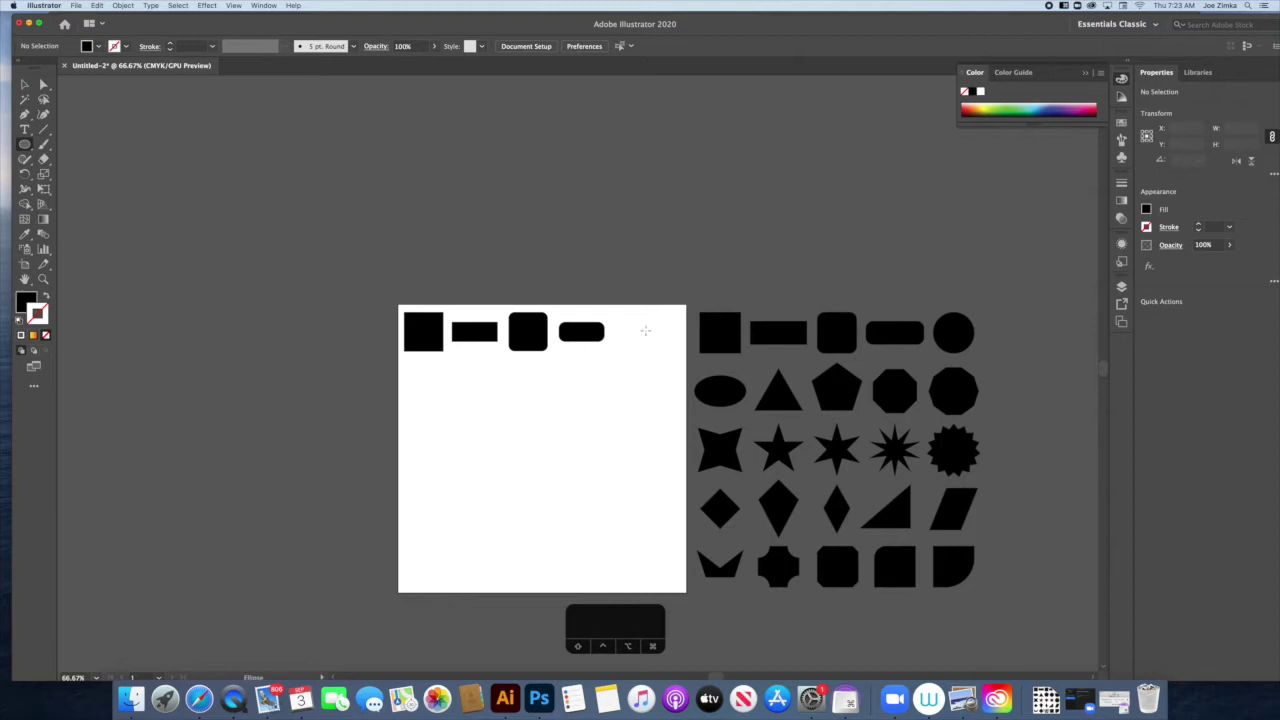
pyautogui.moveTo(638, 328)
pyautogui.mouseDown()
pyautogui.moveTo(657, 351)
pyautogui.moveTo(649, 341)
pyautogui.mouseUp()
pyautogui.press('BackSpace')
# Space out the top-row shapes horizontally and enlarge the sharp-cornered rectangle to about 1.49 x 0.64 in
pyautogui.click(24, 84)
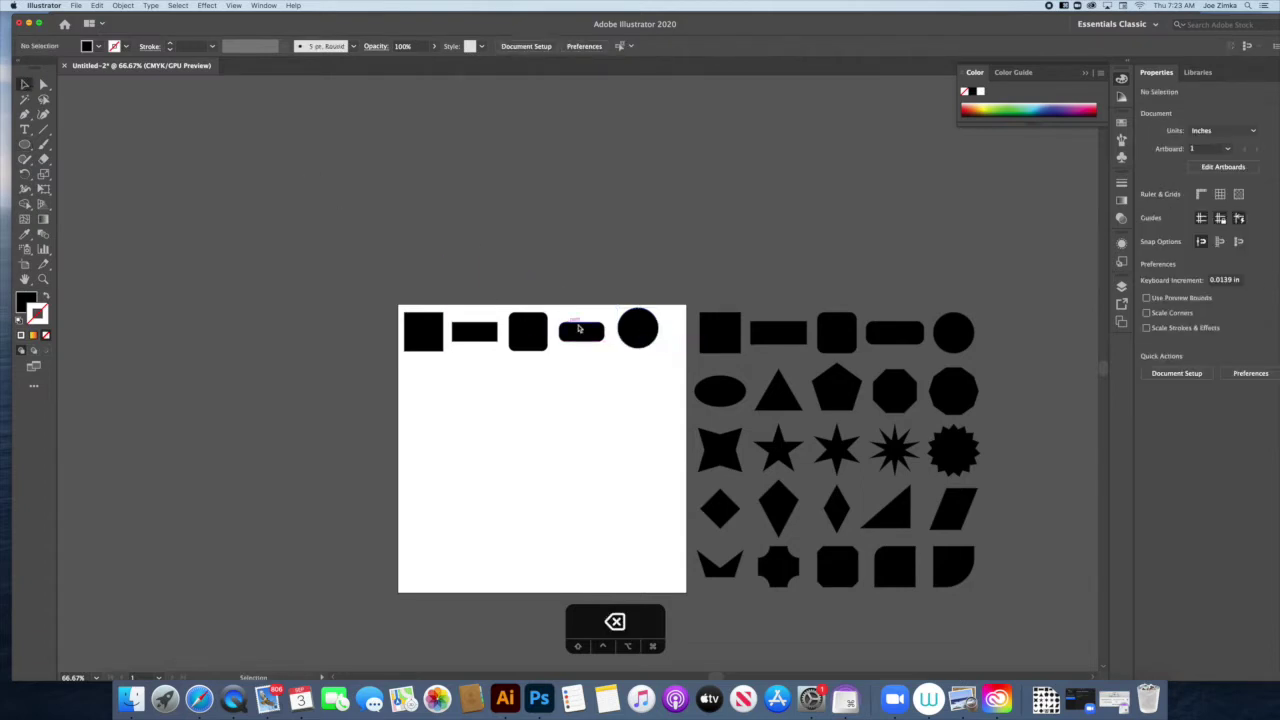
pyautogui.moveTo(655, 345); pyautogui.dragTo(600, 345)
pyautogui.click(533, 340)
pyautogui.click(480, 336)
pyautogui.moveTo(502, 343); pyautogui.dragTo(500, 339)
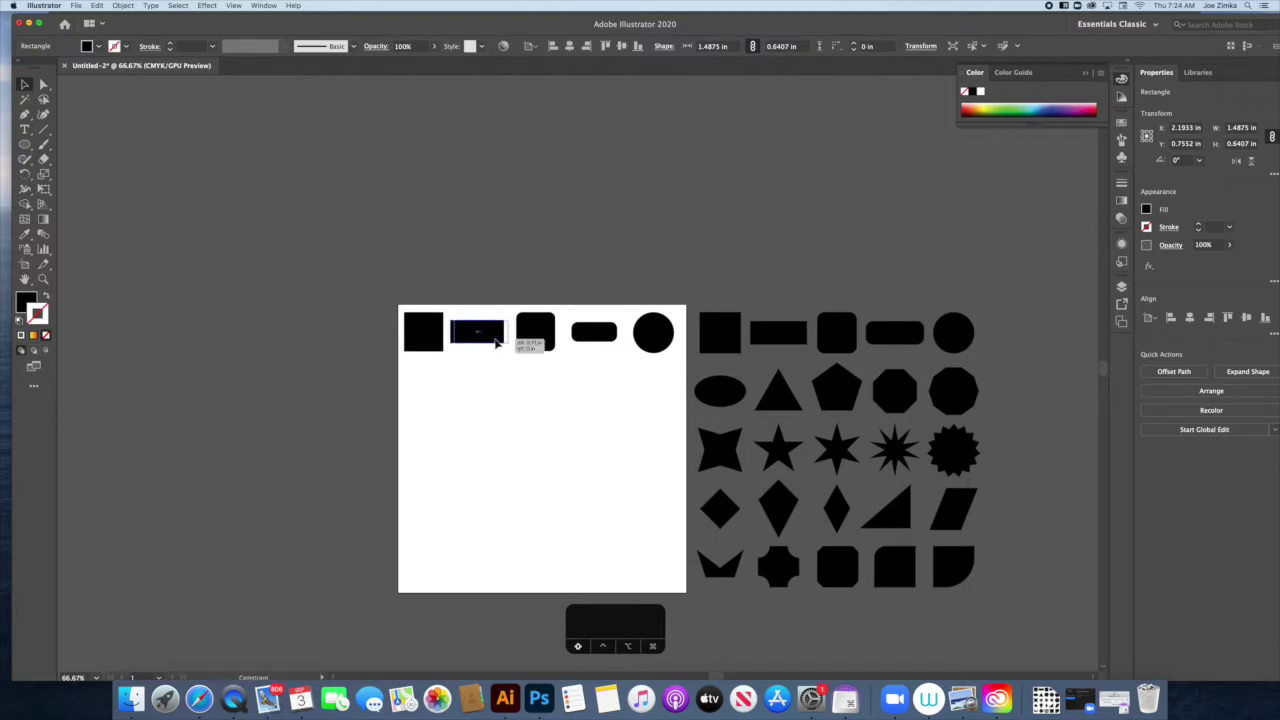
pyautogui.click(288, 311)
# Draw an ellipse about 1.38 x 0.86 in below the square to start the second row
pyautogui.click(25, 144)
pyautogui.moveTo(405, 368); pyautogui.dragTo(454, 400)
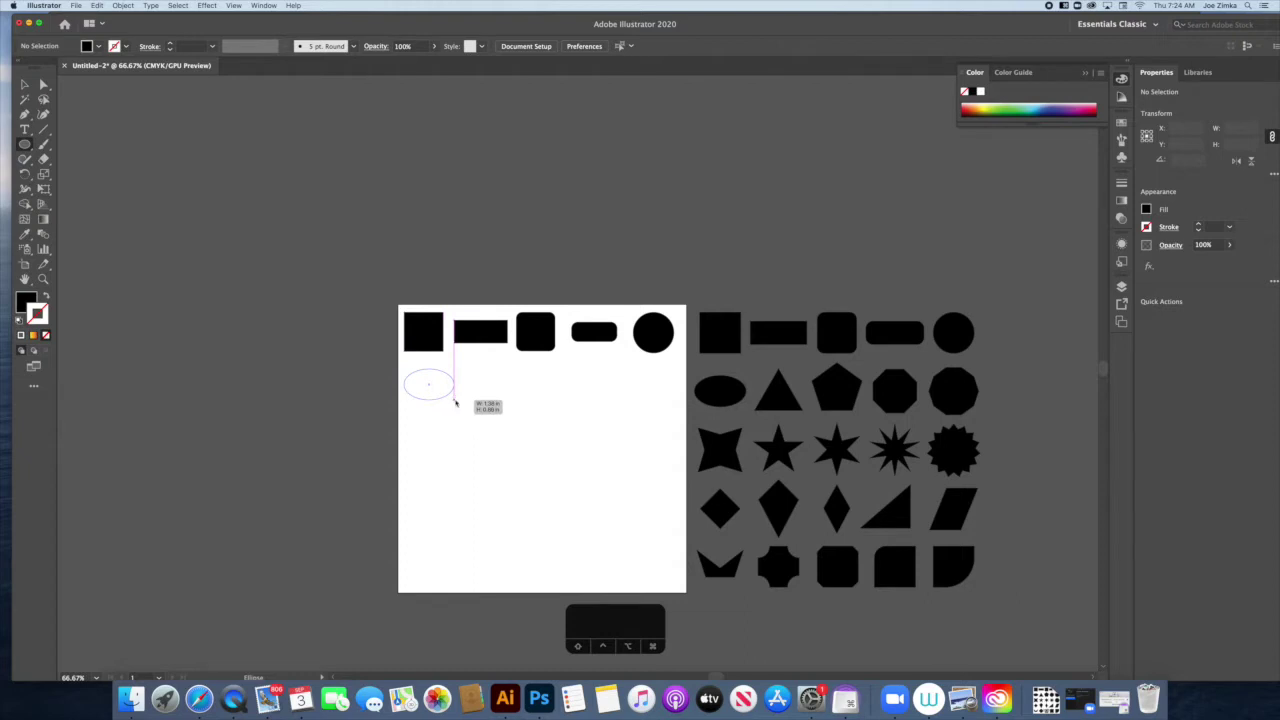
pyautogui.moveTo(454, 400); pyautogui.dragTo(454, 400)
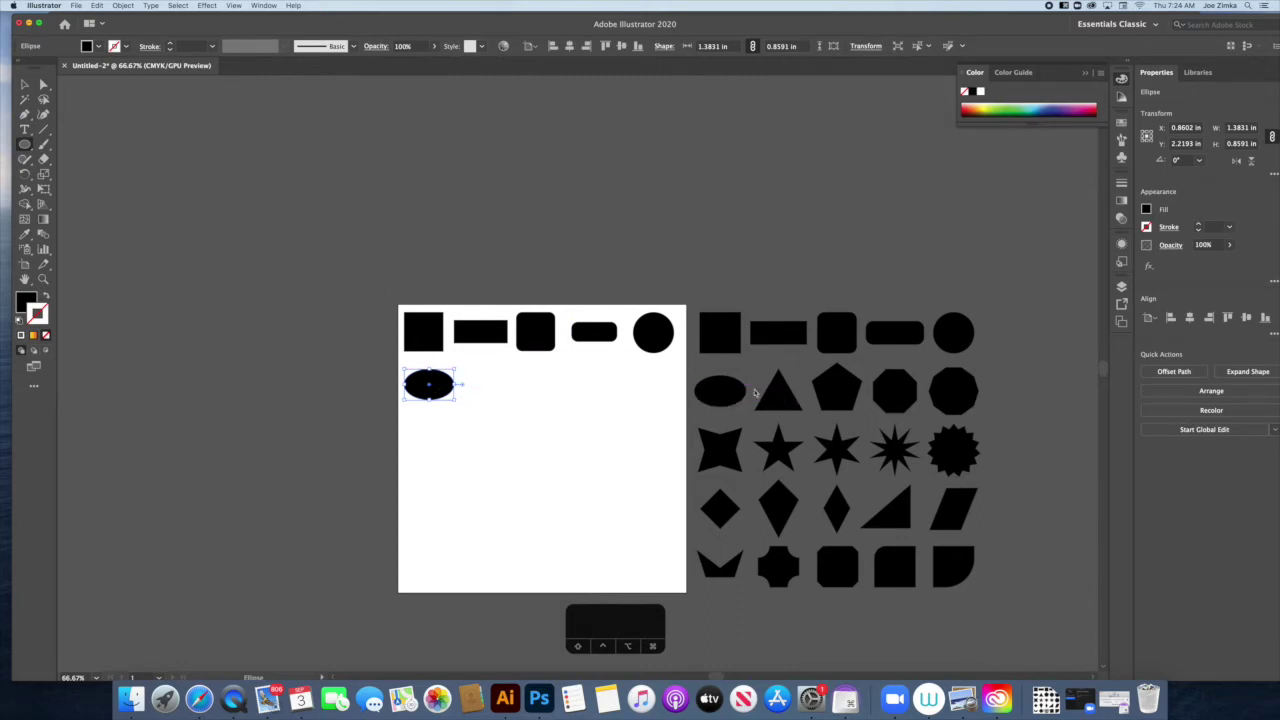
# Create a three-sided polygon to the right of the ellipse with the Polygon tool, discarding the freehand attempt
pyautogui.press('v')
pyautogui.click(25, 144)
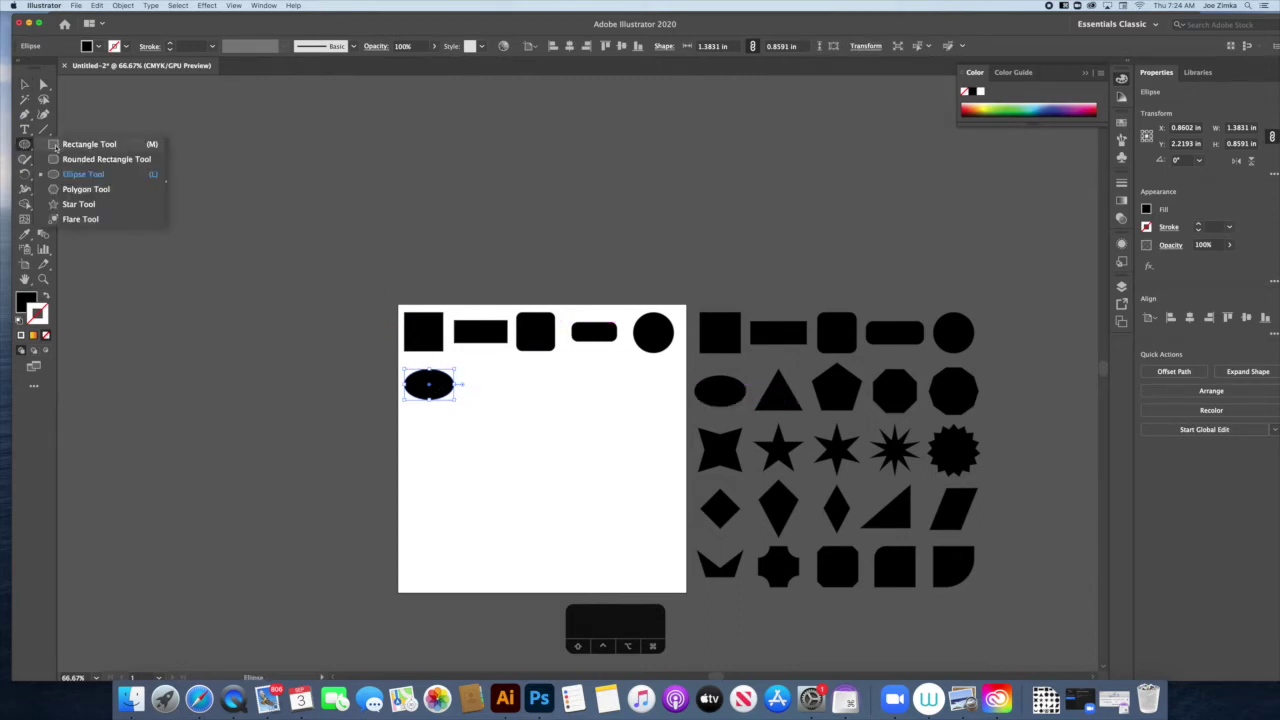
pyautogui.click(106, 192)
pyautogui.moveTo(482, 382); pyautogui.dragTo(456, 432)
pyautogui.press('super+z')
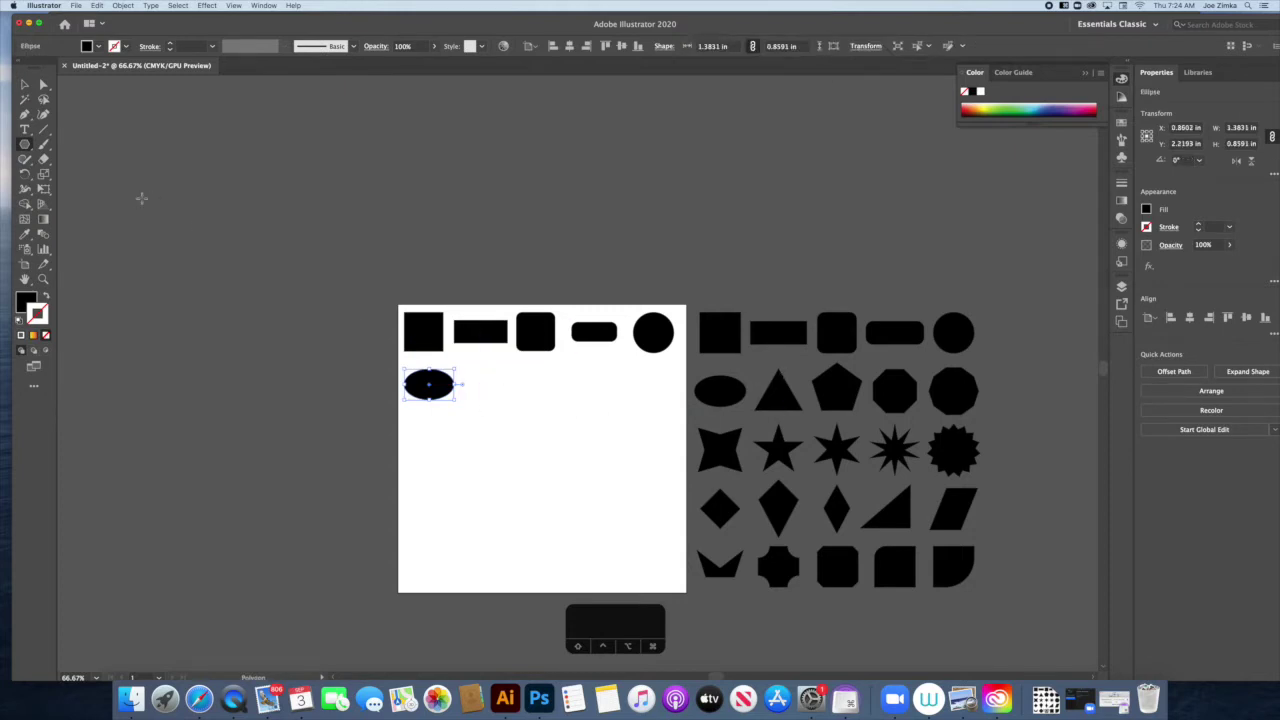
pyautogui.click(612, 421)
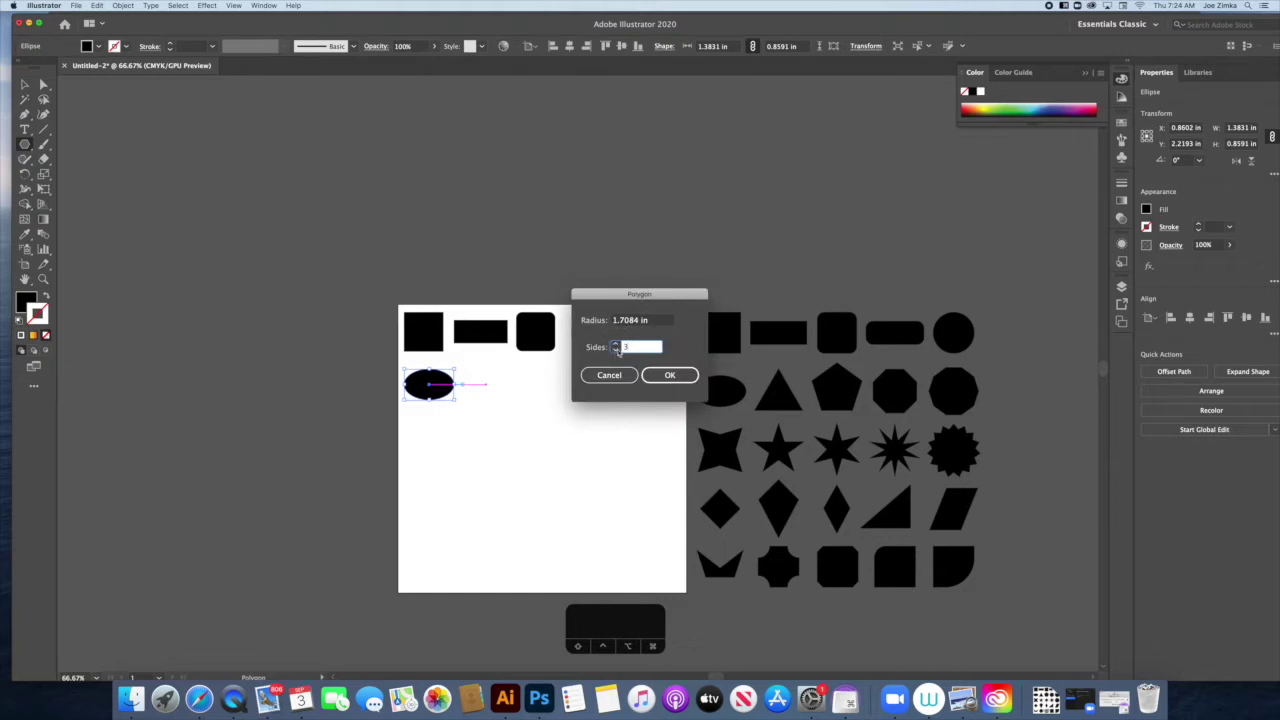
pyautogui.press('Return')
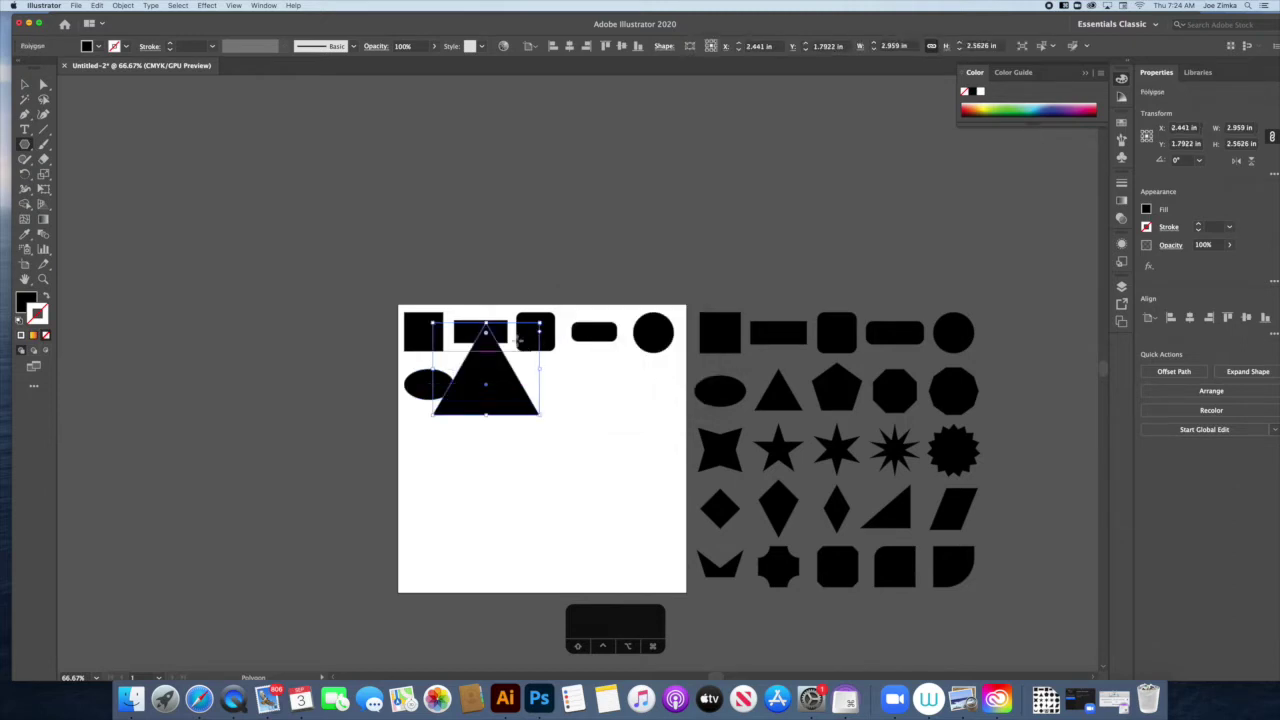
# Shrink the triangle to about 1.29 x 1.12 in, place it beside the ellipse, and delete the stray polygon
pyautogui.moveTo(487, 328); pyautogui.dragTo(487, 358)
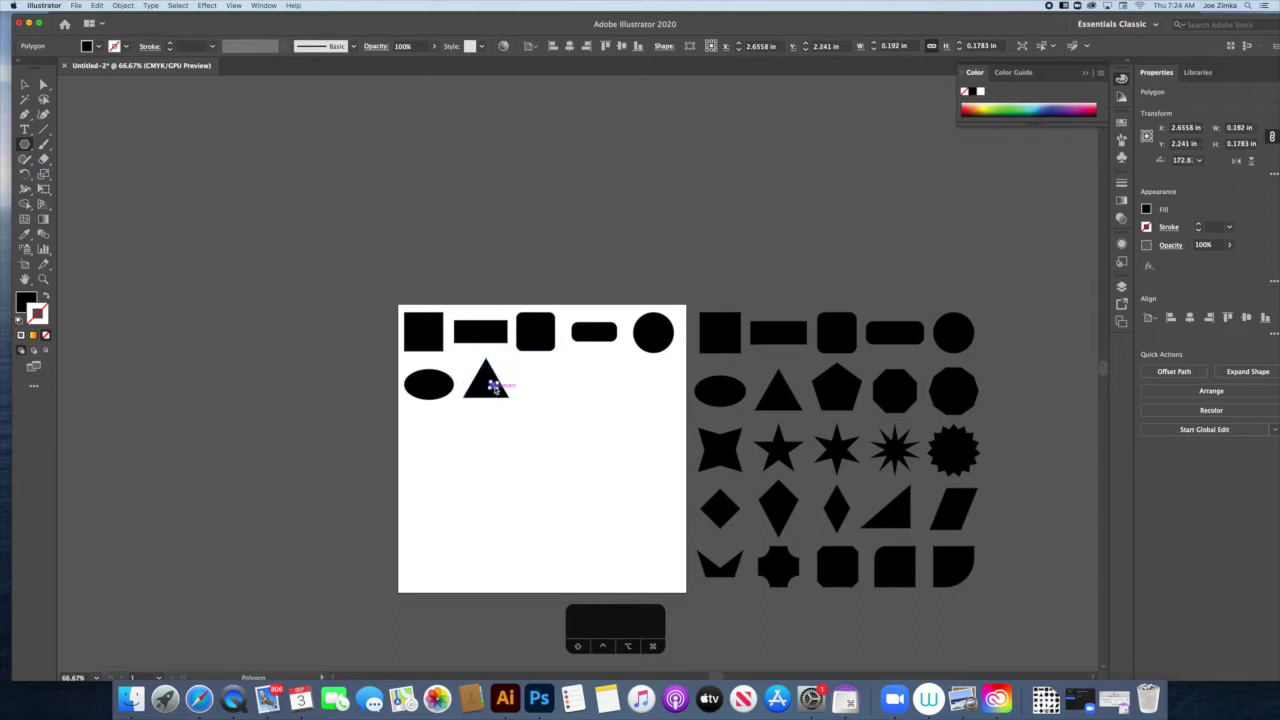
pyautogui.press('BackSpace')
pyautogui.press('v')
pyautogui.moveTo(467, 375); pyautogui.dragTo(474, 394)
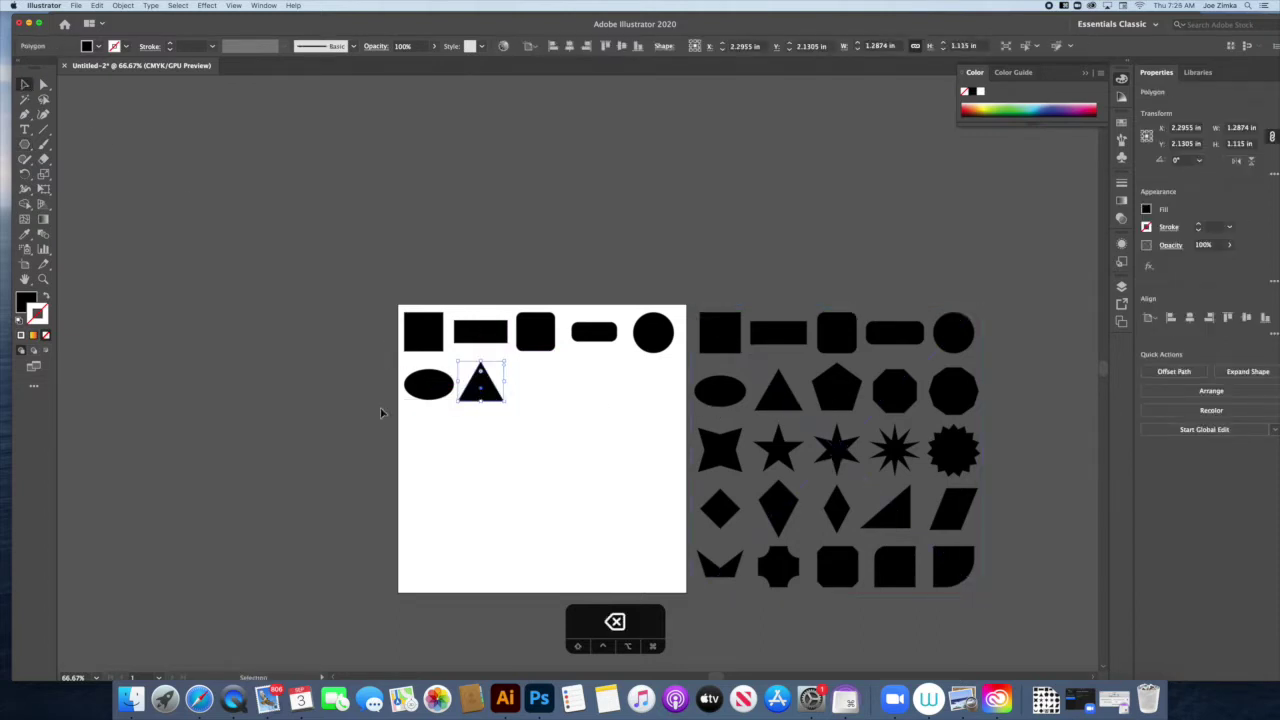
# Create a five-sided polygon to the right of the triangle and scale it to about 1.24 x 1.18 in
pyautogui.moveTo(24, 144); pyautogui.dragTo(90, 188)
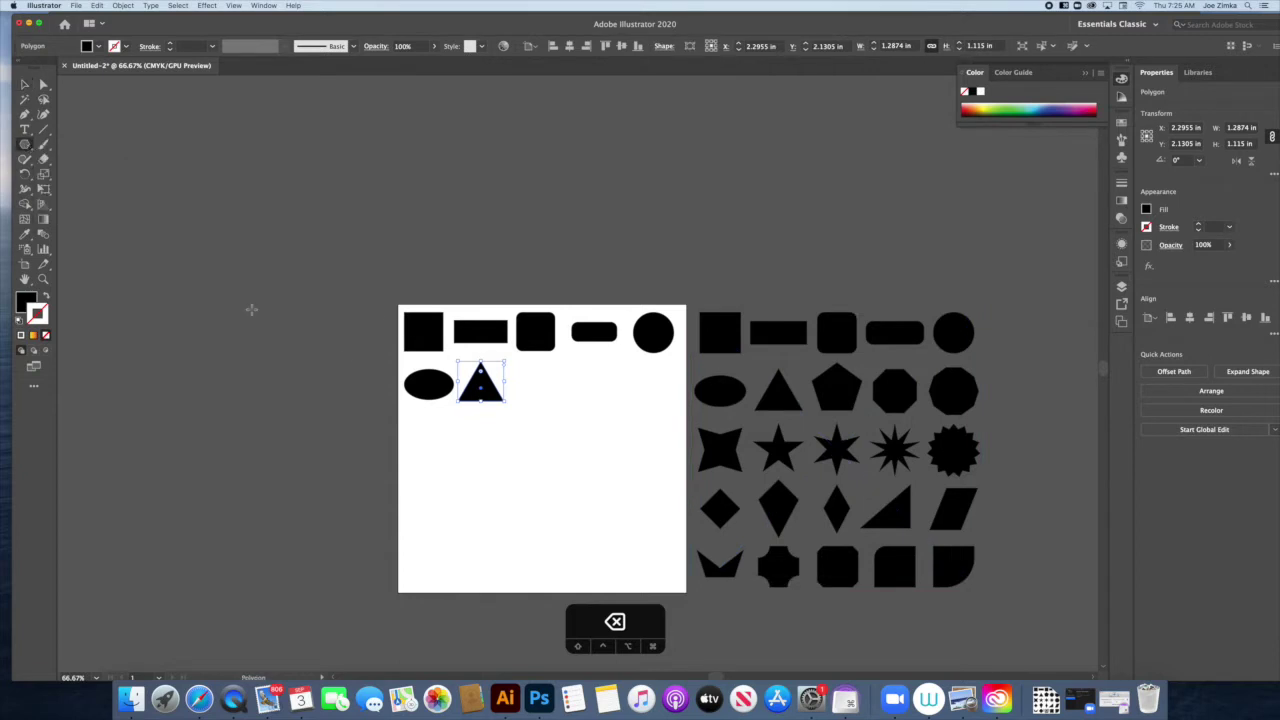
pyautogui.click(523, 384)
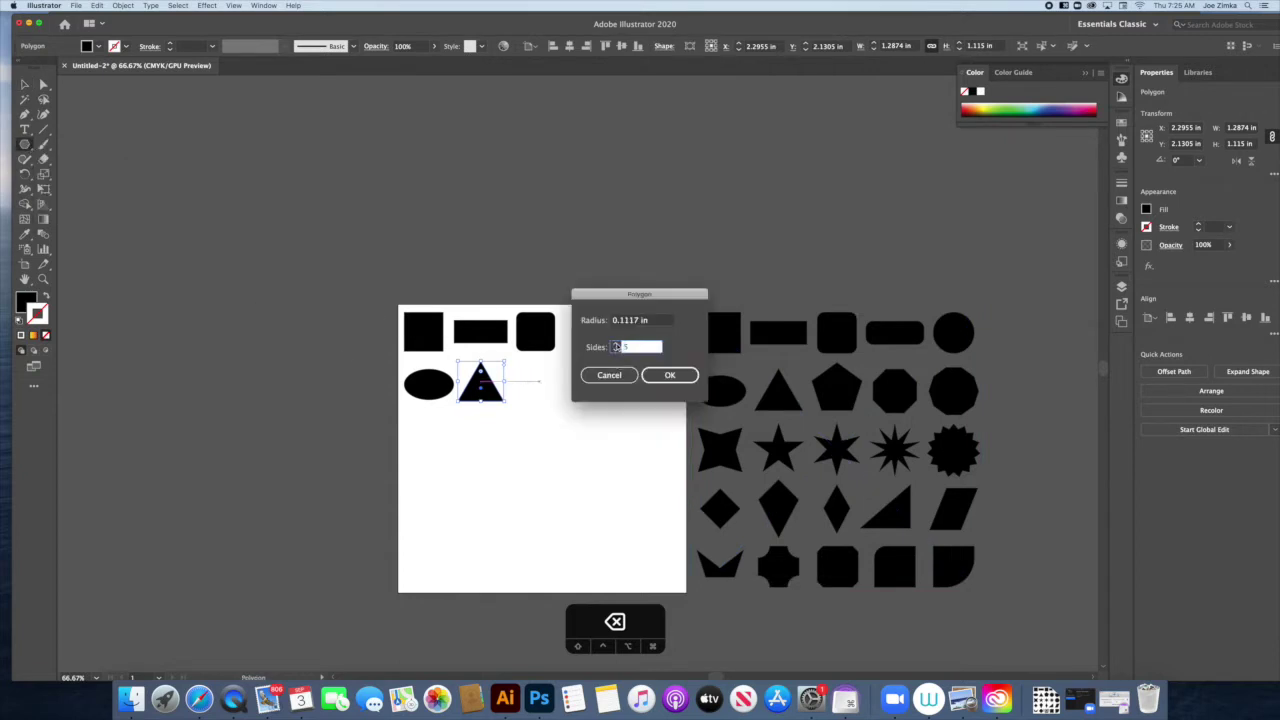
pyautogui.click(658, 377)
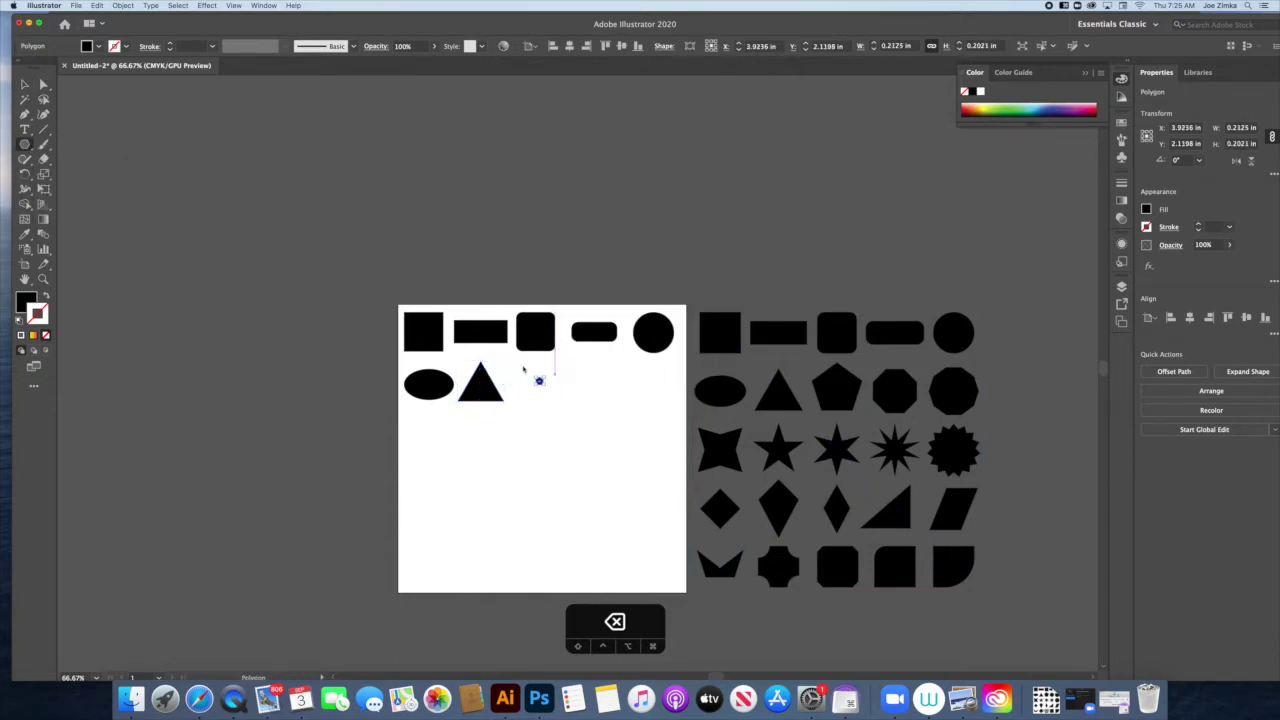
pyautogui.moveTo(540, 383)
pyautogui.mouseDown()
pyautogui.moveTo(581, 422)
pyautogui.moveTo(543, 378)
pyautogui.moveTo(553, 387)
pyautogui.mouseUp()
pyautogui.click(24, 84)
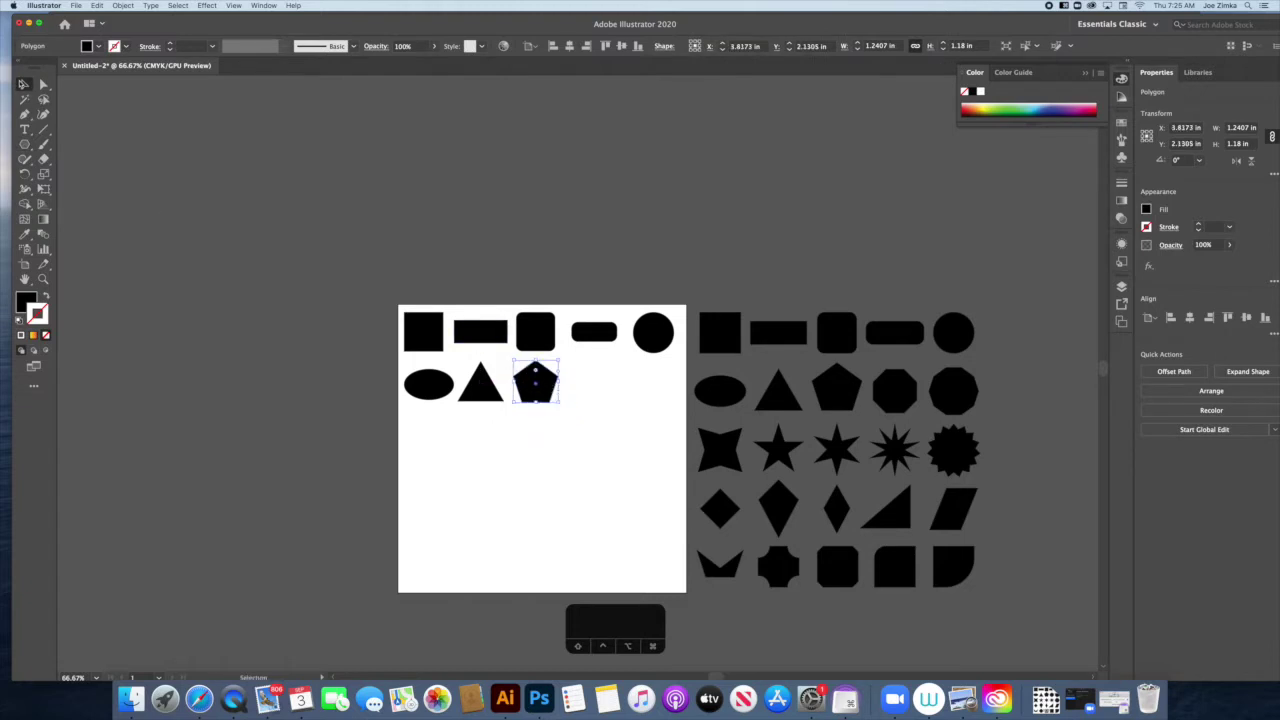
pyautogui.press('v')
# Create an eight-sided polygon about 1.18 x 1.18 in to the right of the pentagon, deleting any stray polygon
pyautogui.click(25, 144)
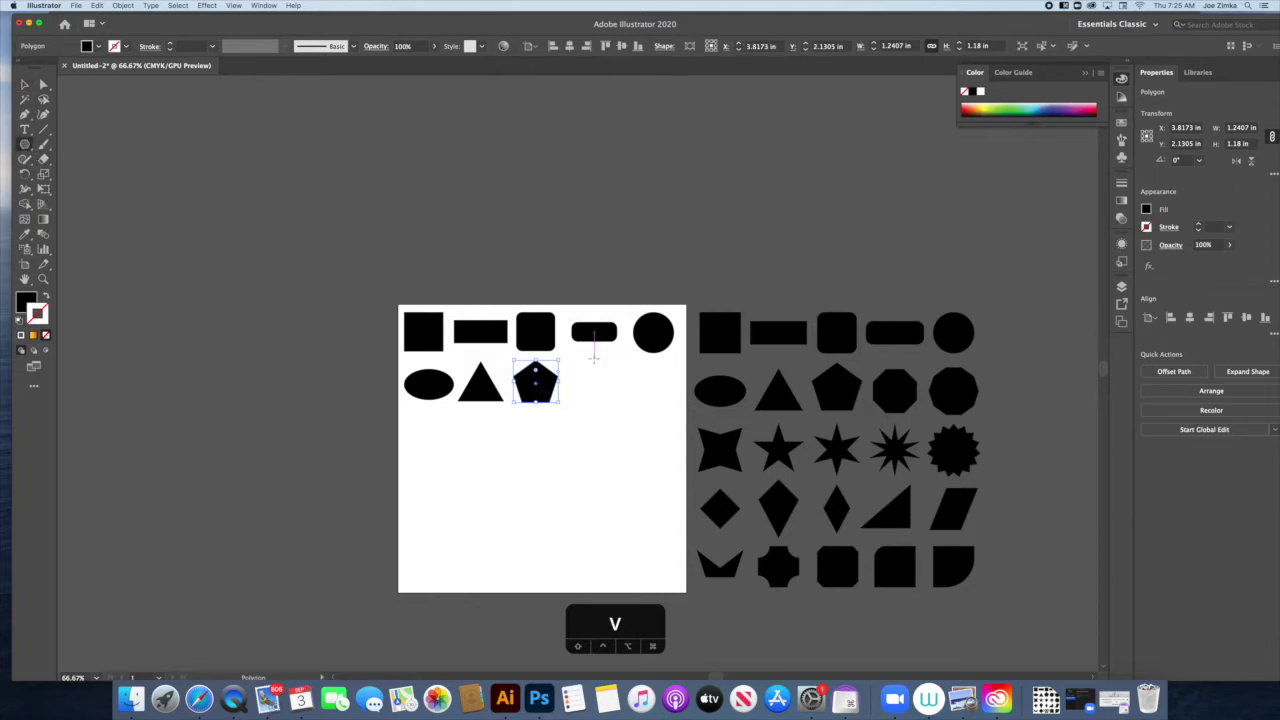
pyautogui.moveTo(577, 371); pyautogui.dragTo(602, 386)
pyautogui.press('BackSpace')
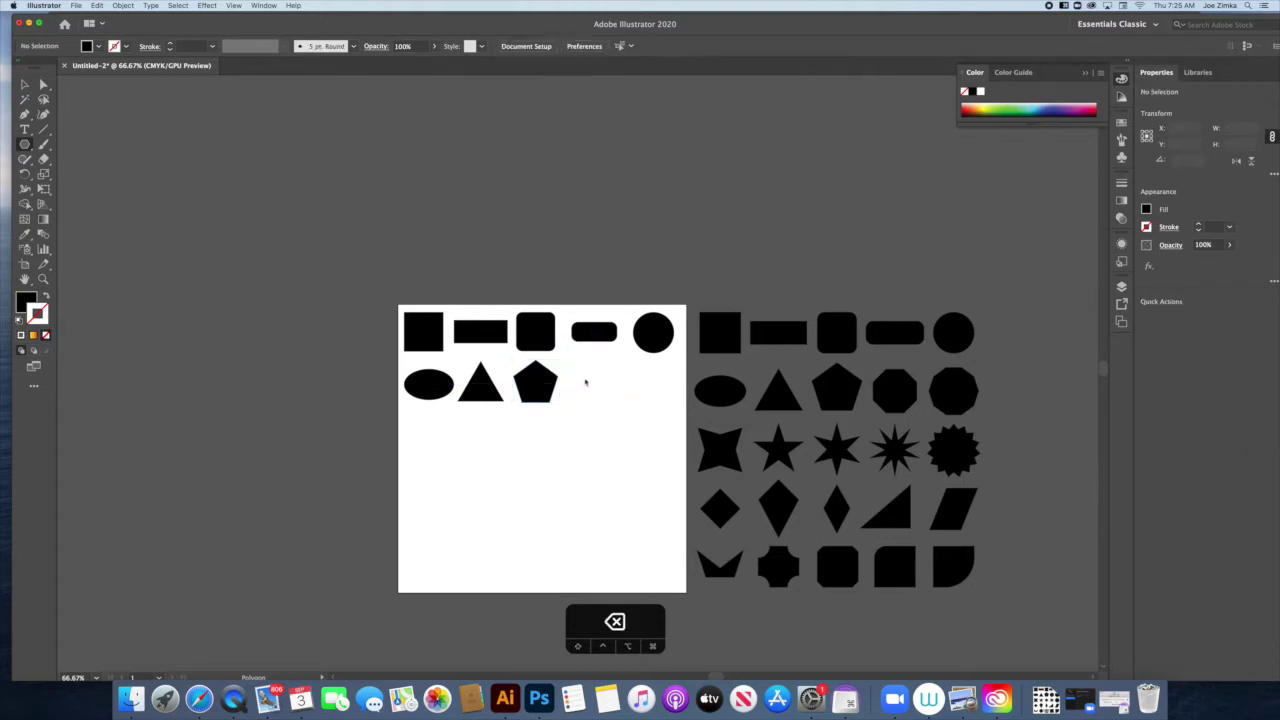
pyautogui.click(588, 382)
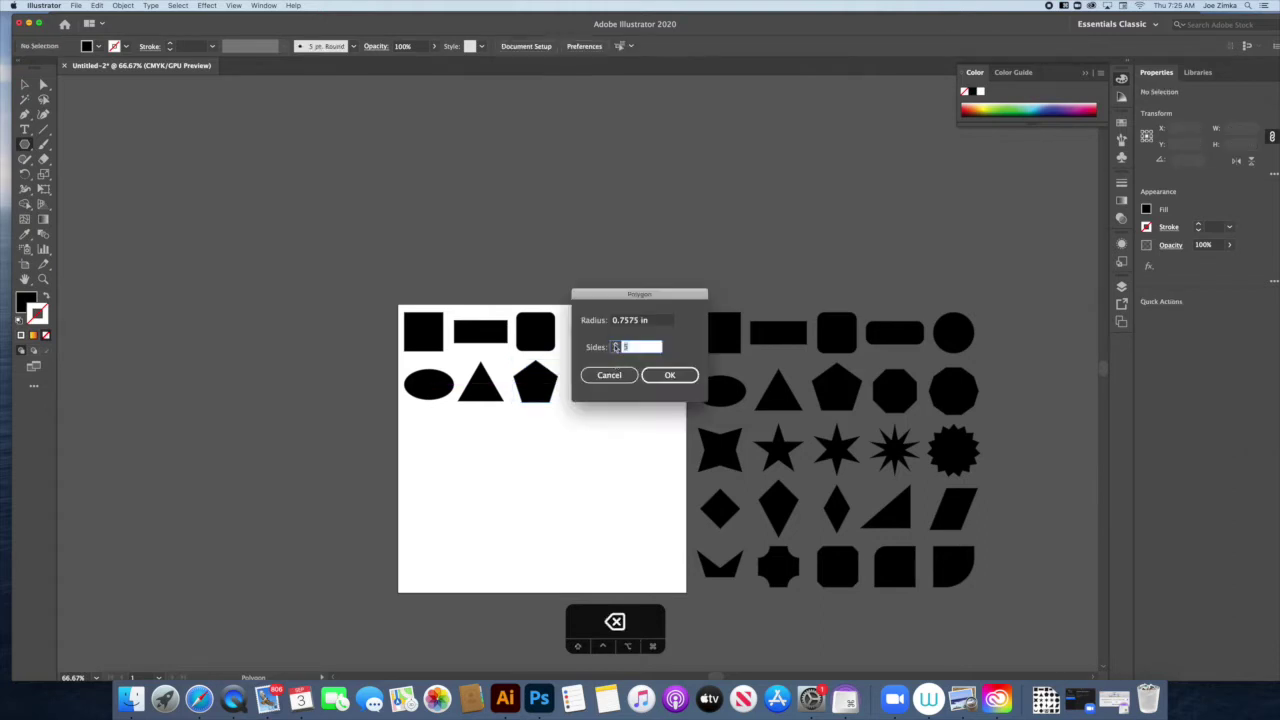
pyautogui.click(670, 375)
pyautogui.moveTo(589, 363); pyautogui.dragTo(590, 381)
pyautogui.press('BackSpace')
pyautogui.press('v')
pyautogui.moveTo(598, 378); pyautogui.dragTo(603, 380)
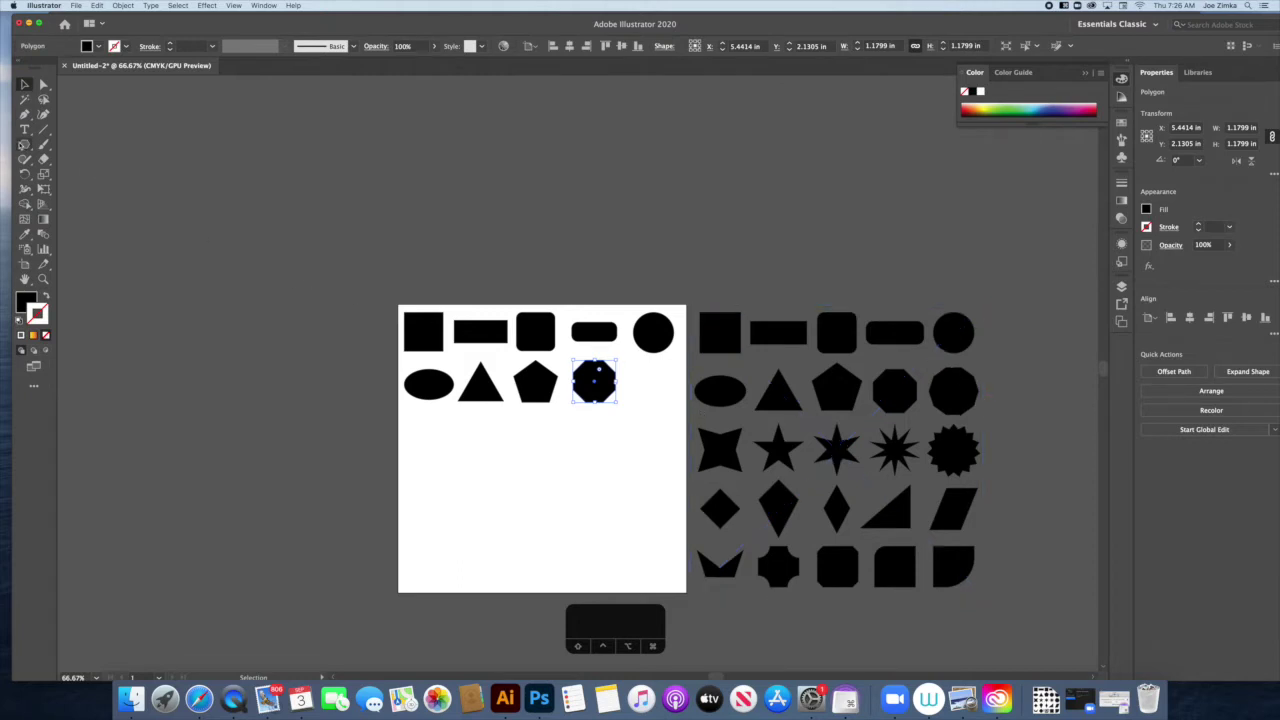
# Create a ten-sided polygon below the circle and scale it to about 1.14 x 1.09 in to finish the second row
pyautogui.click(25, 144)
pyautogui.click(648, 383)
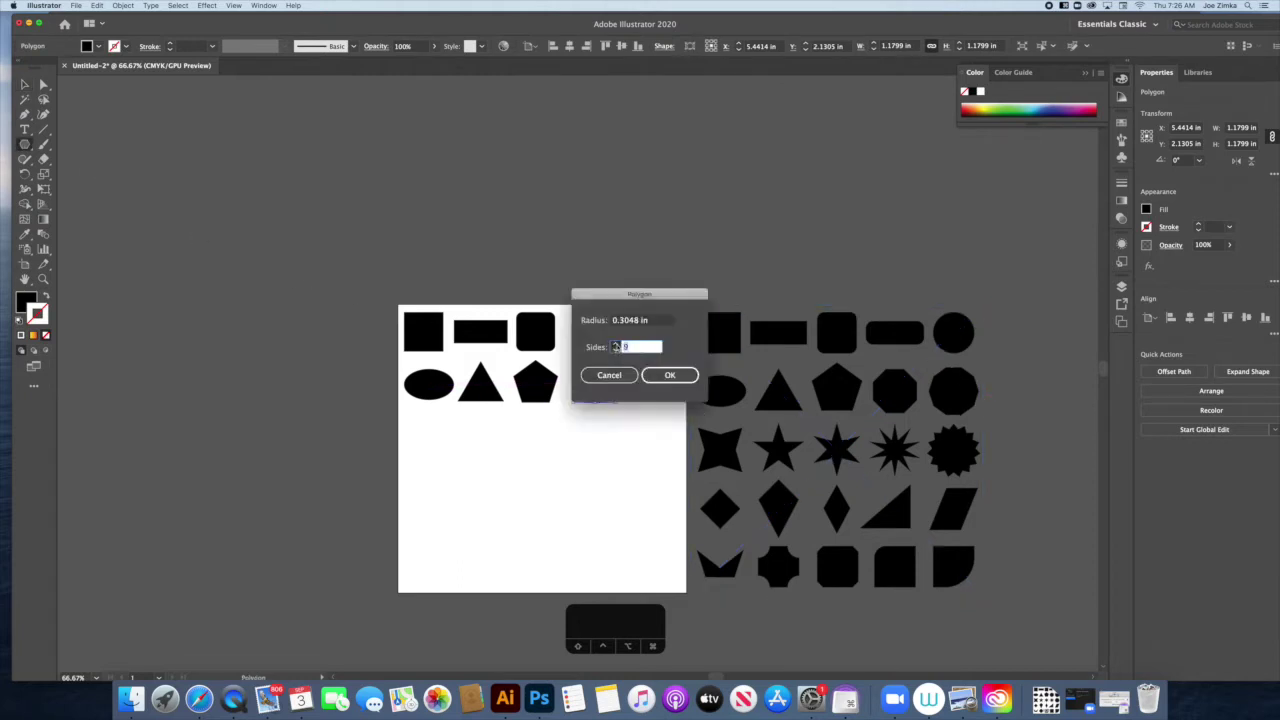
pyautogui.click(668, 375)
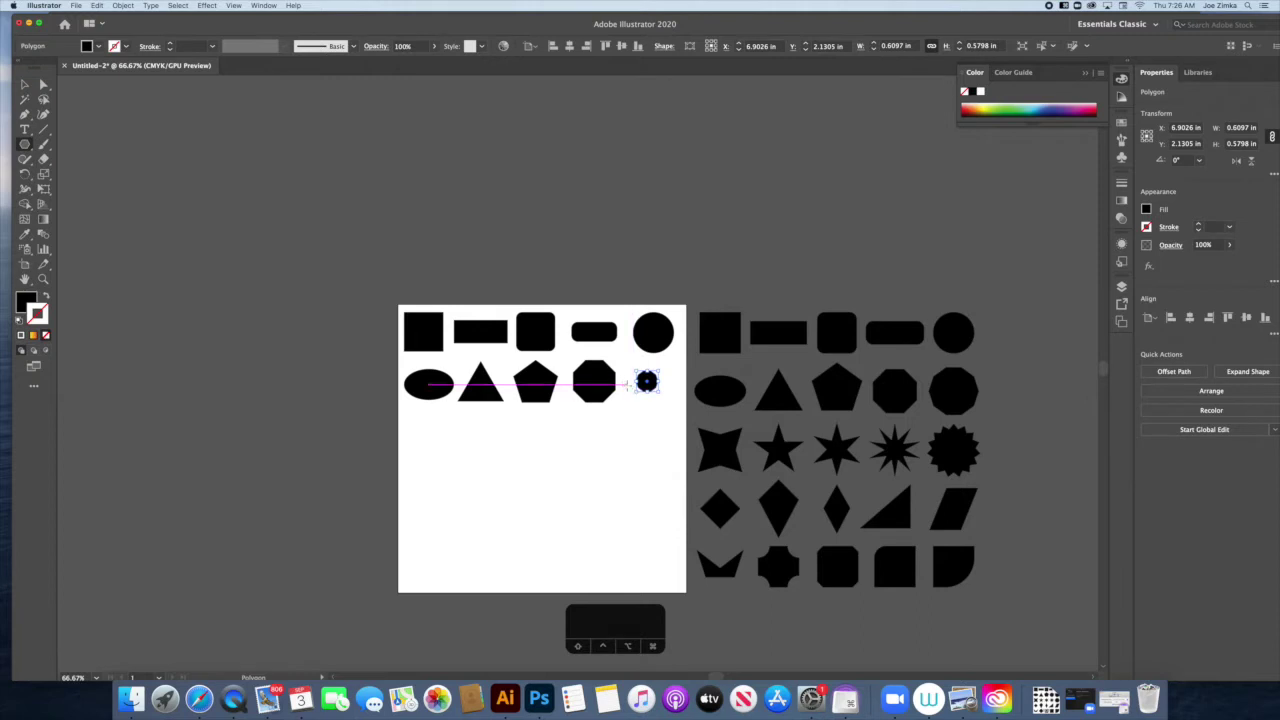
pyautogui.press('v')
pyautogui.click(660, 400)
pyautogui.moveTo(660, 400)
pyautogui.mouseDown()
pyautogui.moveTo(666, 383)
pyautogui.moveTo(650, 381)
pyautogui.moveTo(690, 365)
pyautogui.moveTo(655, 376)
pyautogui.mouseUp()
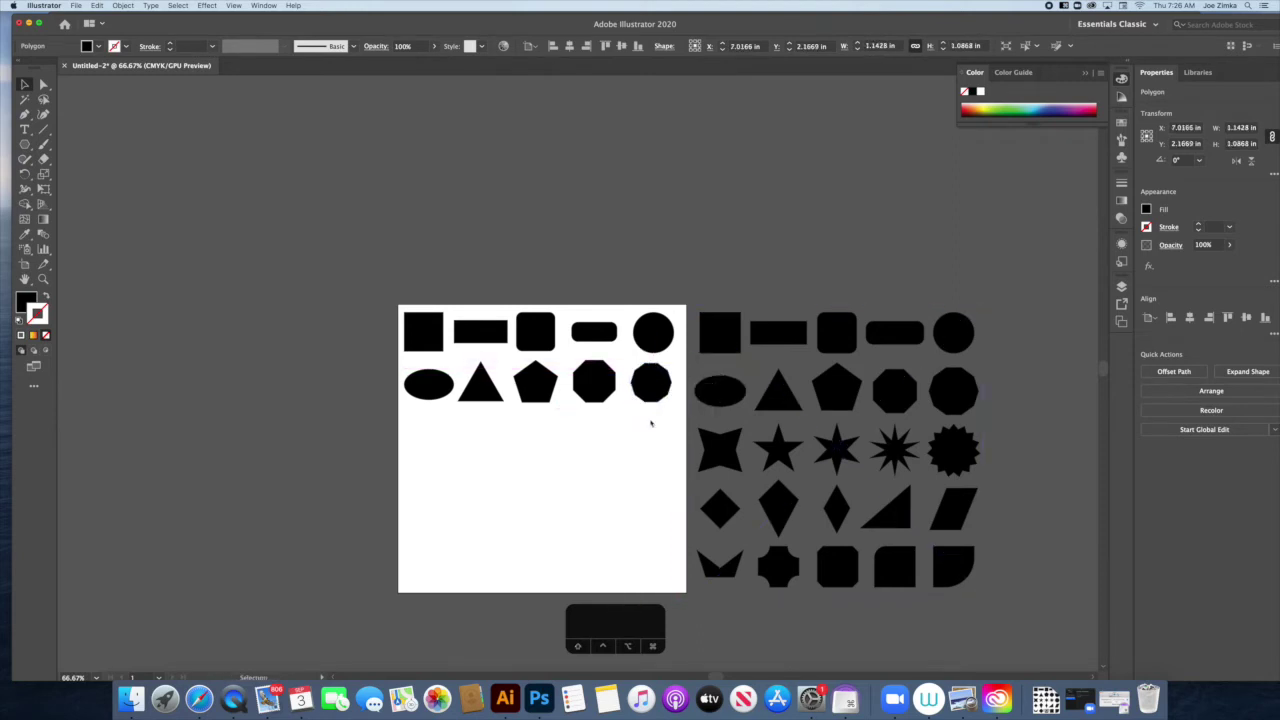
pyautogui.click(656, 420)
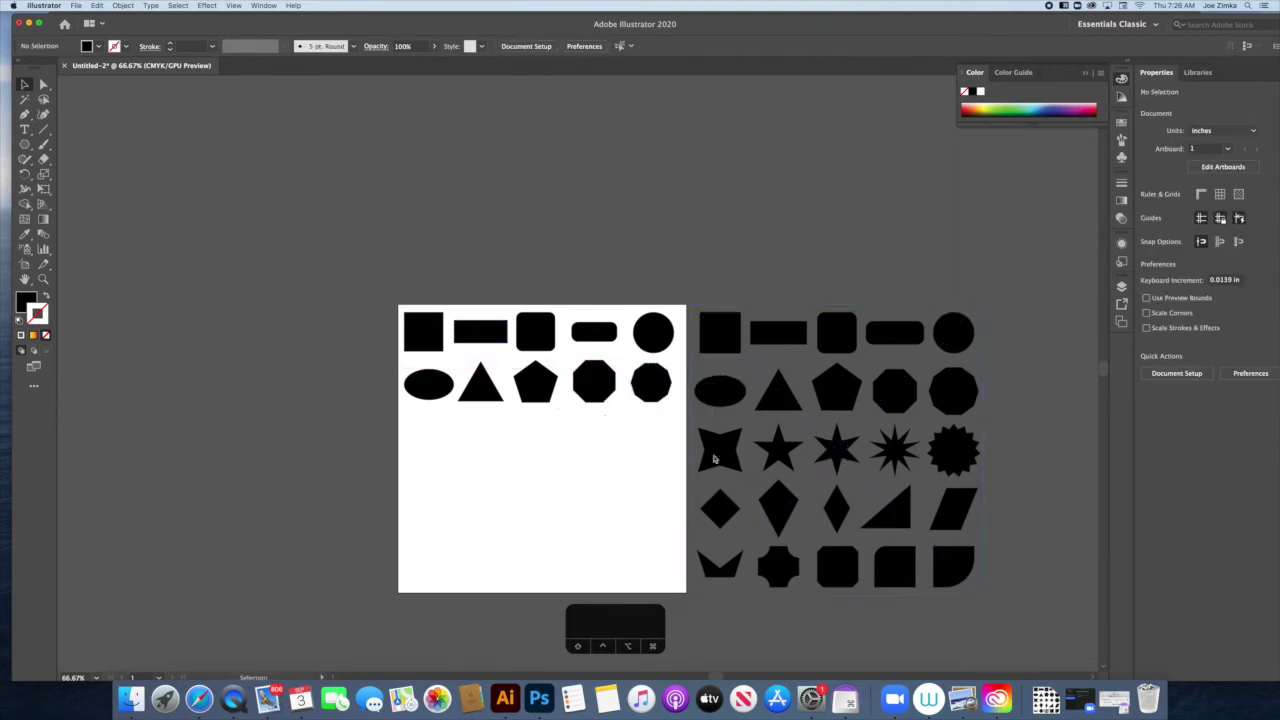
# Create a four-point star with 1 in and 0.5 in radii below the ellipse, scaled to about 1.13 in and rotated 45°
pyautogui.moveTo(31, 148); pyautogui.dragTo(77, 207)
pyautogui.click(446, 442)
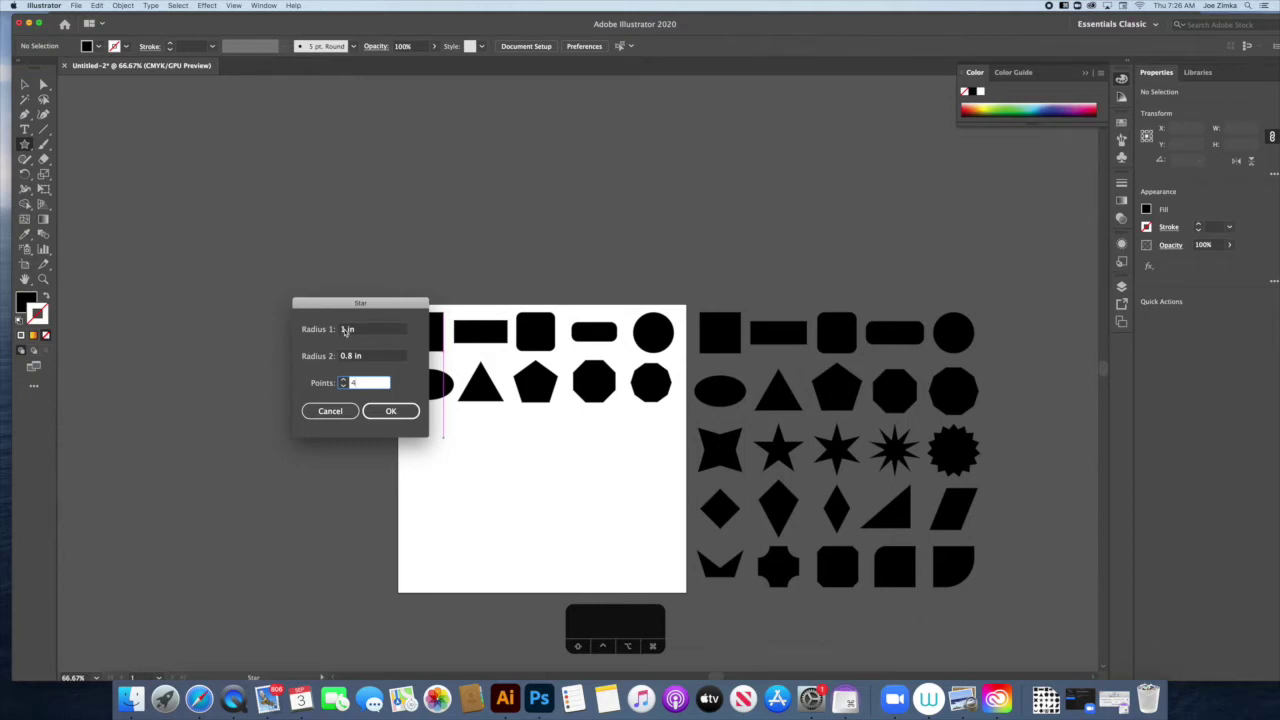
pyautogui.doubleClick(350, 357)
pyautogui.press('BackSpace')
pyautogui.press('BackSpace')
pyautogui.press('BackSpace')
pyautogui.press('BackSpace')
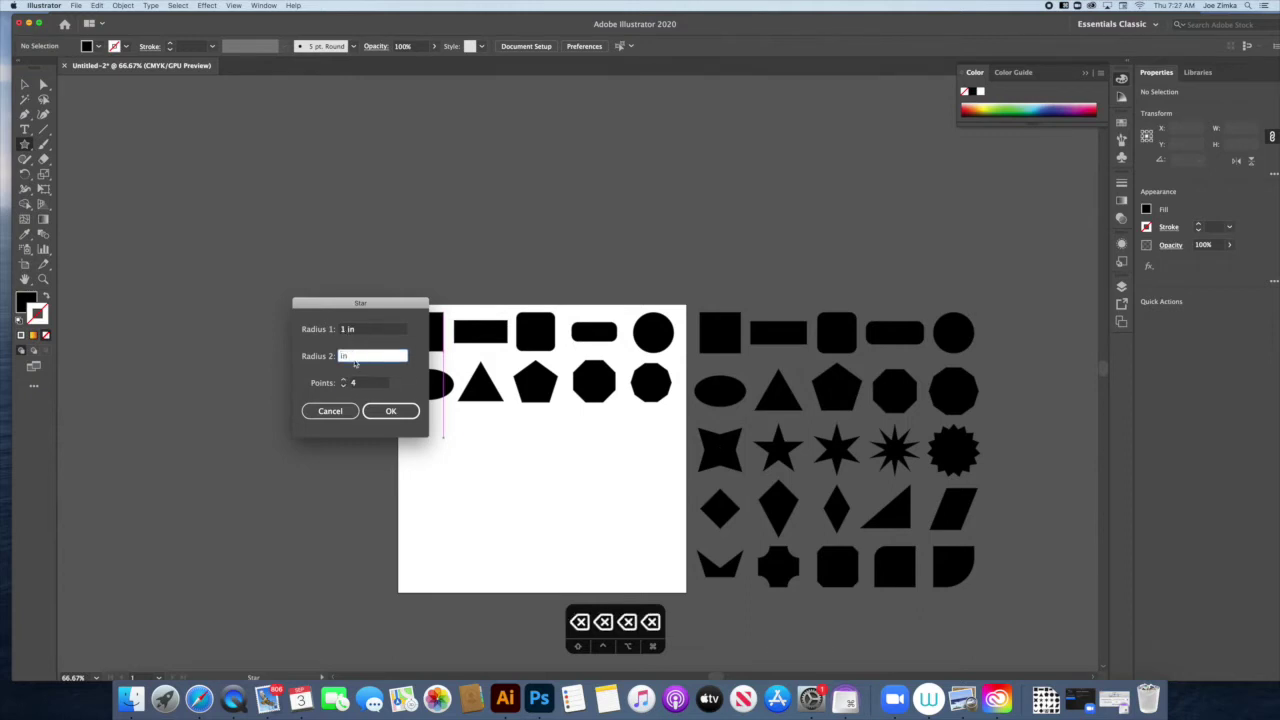
pyautogui.write('.5')
pyautogui.press('Return')
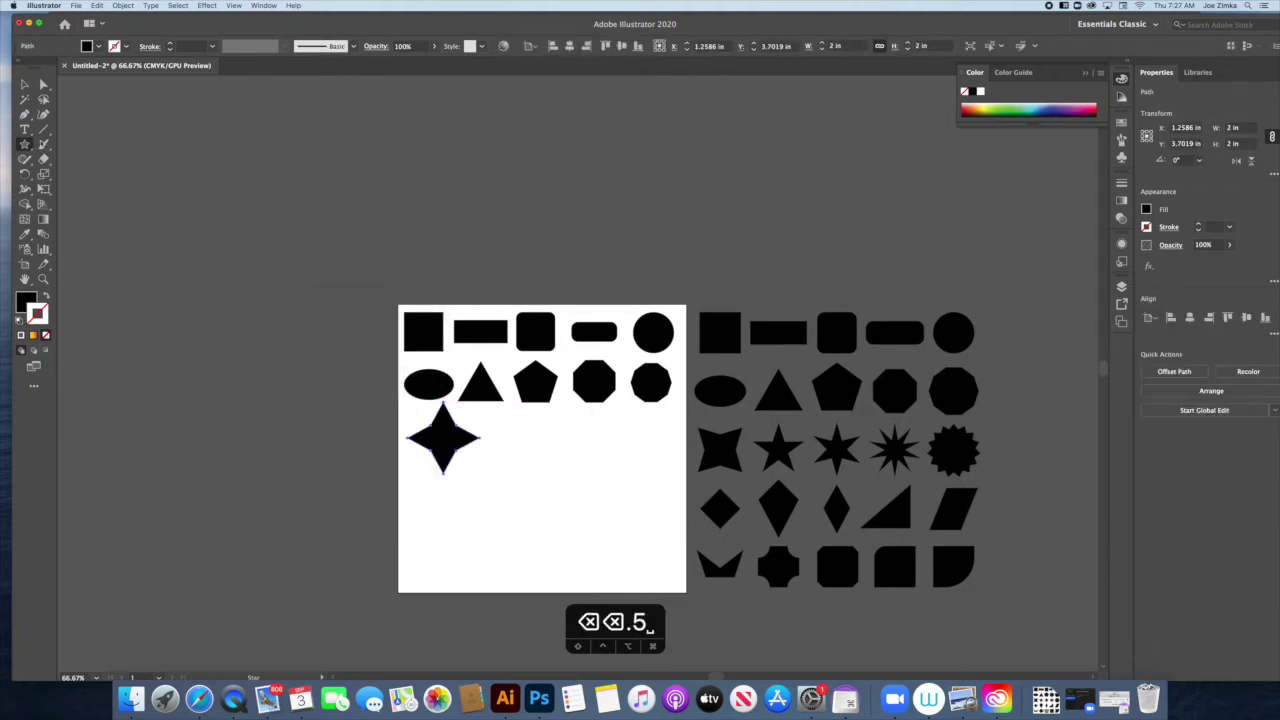
pyautogui.click(25, 85)
pyautogui.moveTo(485, 437); pyautogui.dragTo(447, 460)
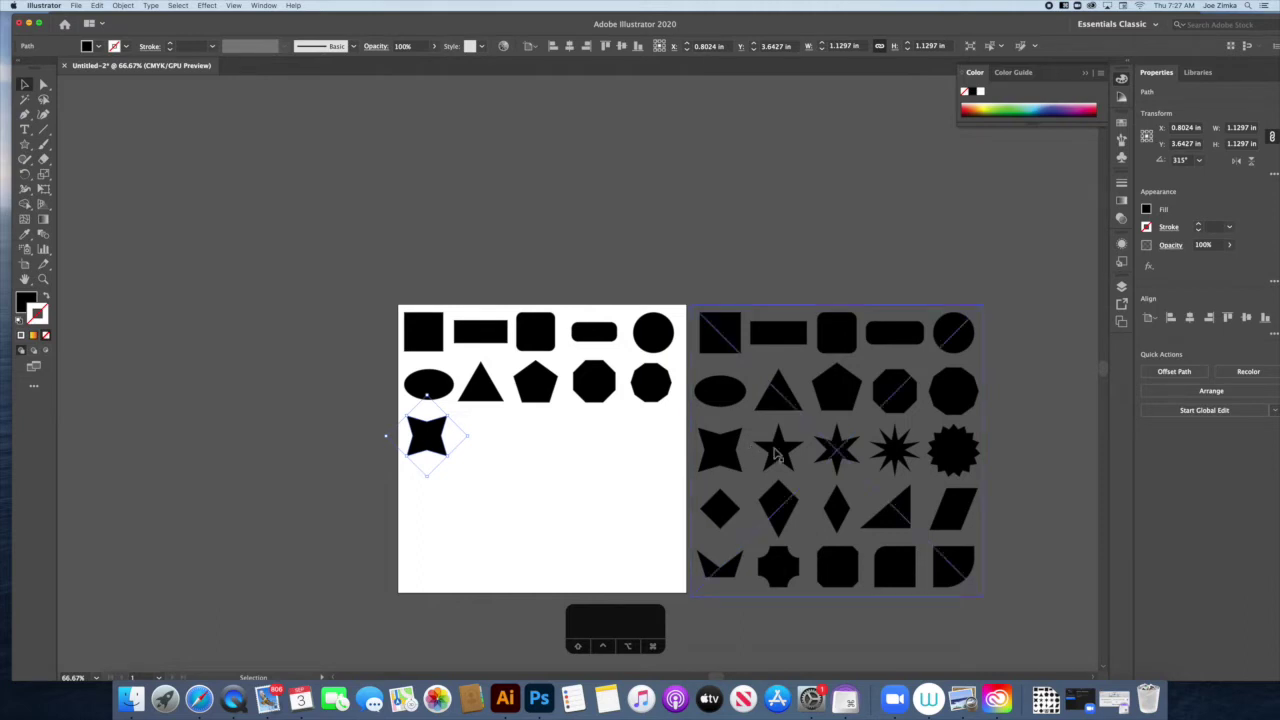
# Try a five-point star with 1 in and 0.5 in radii to the right of the four-point star, and delete it
pyautogui.click(26, 145)
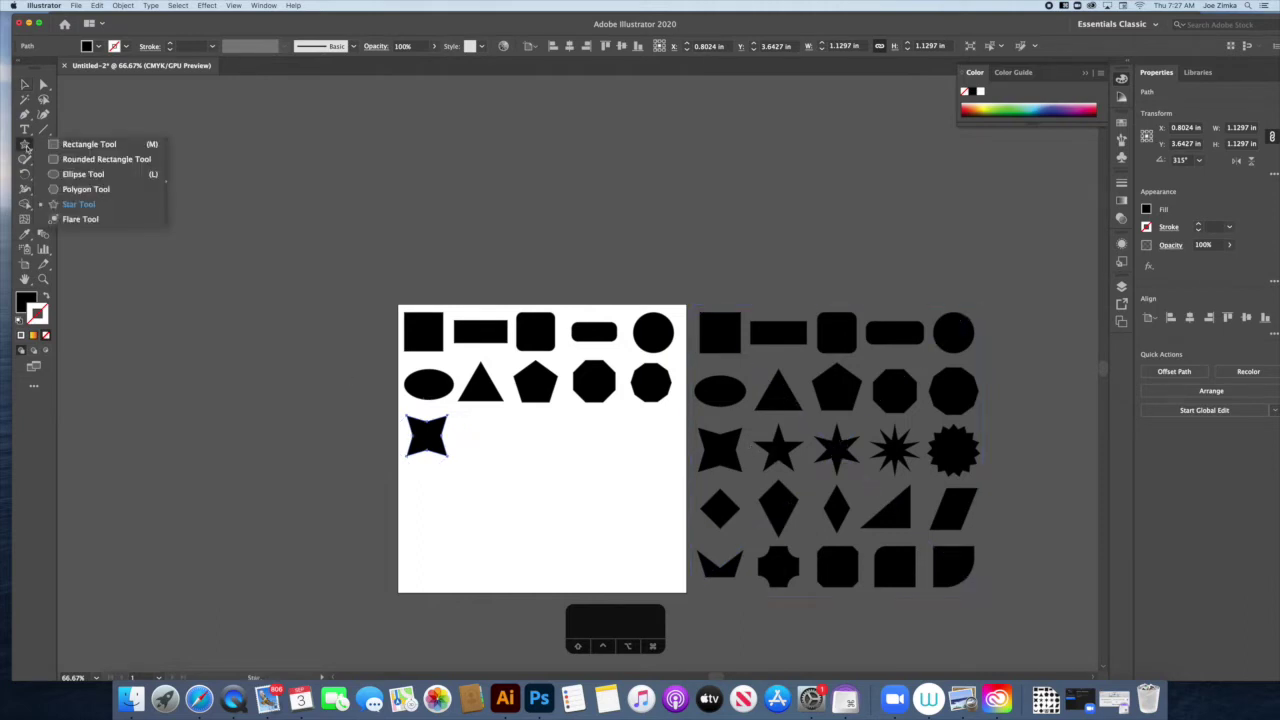
pyautogui.click(78, 204)
pyautogui.click(497, 441)
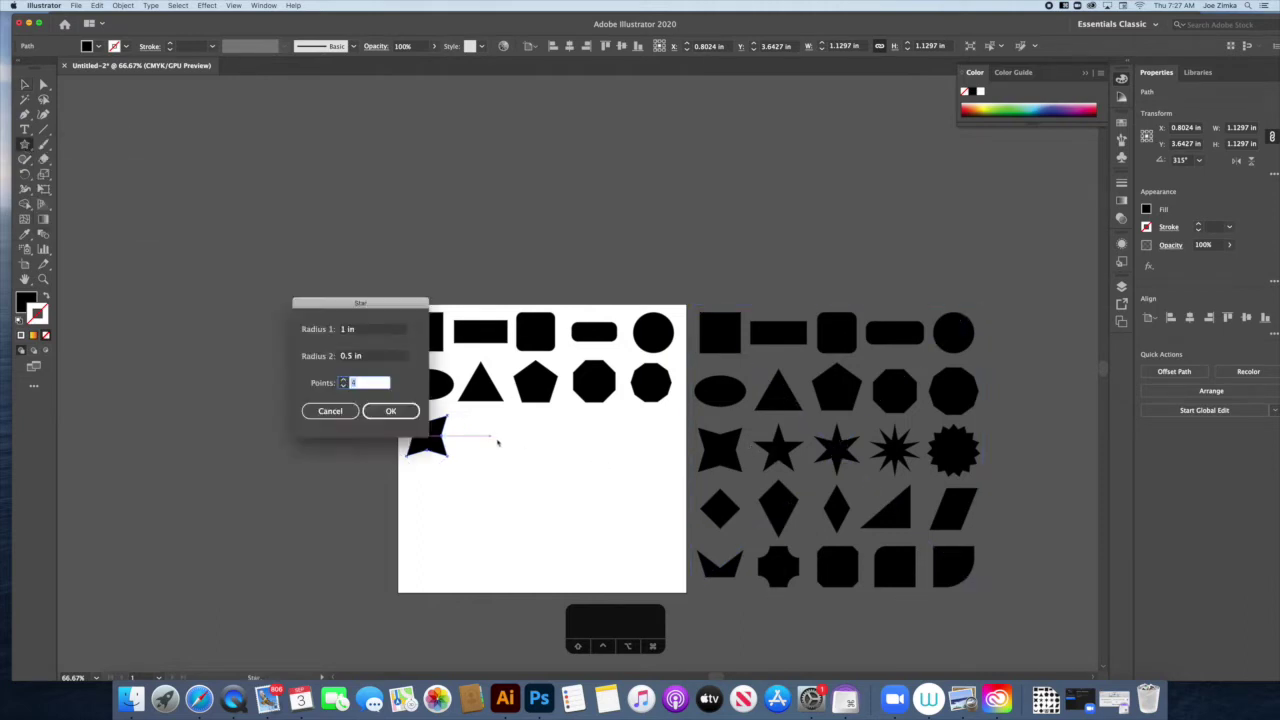
pyautogui.click(391, 411)
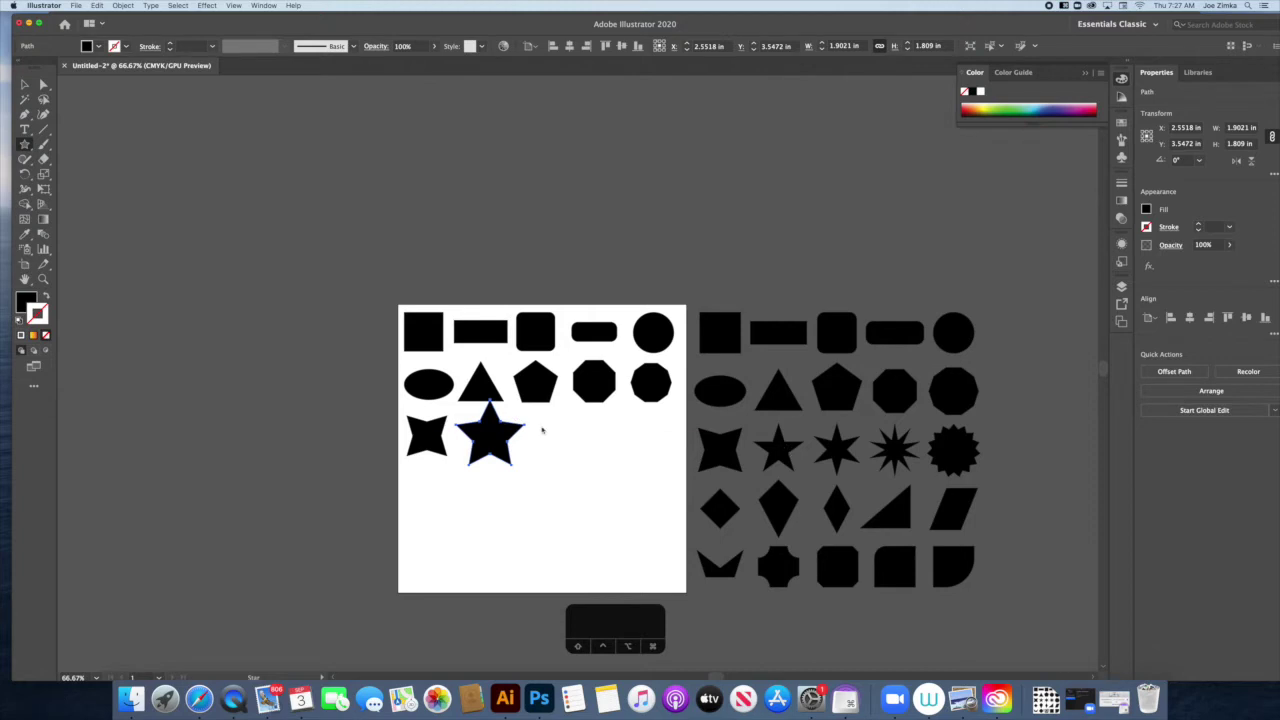
pyautogui.press('BackSpace')
# Create a five-point star with 2 in and 0.75 in radii below the triangle and scale it to about 1.34 x 1.28 in
pyautogui.click(480, 435)
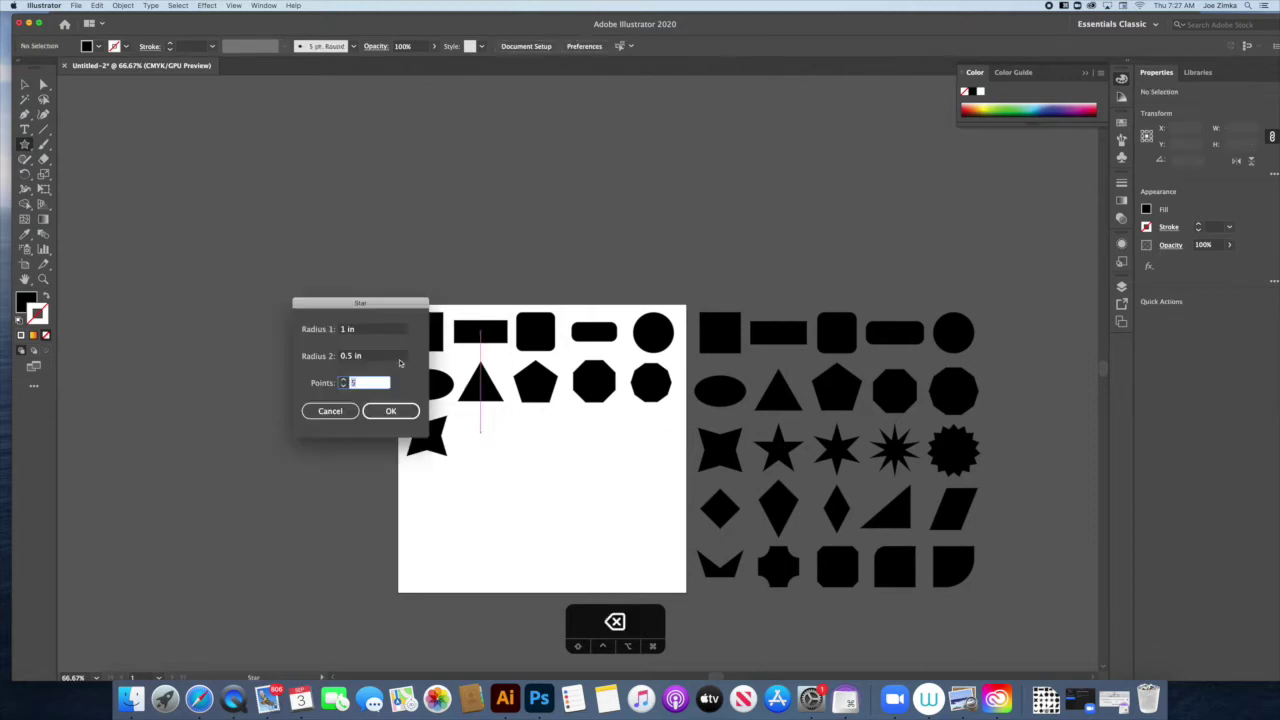
pyautogui.doubleClick(345, 330)
pyautogui.write('2')
pyautogui.doubleClick(350, 357)
pyautogui.press('BackSpace')
pyautogui.press('BackSpace')
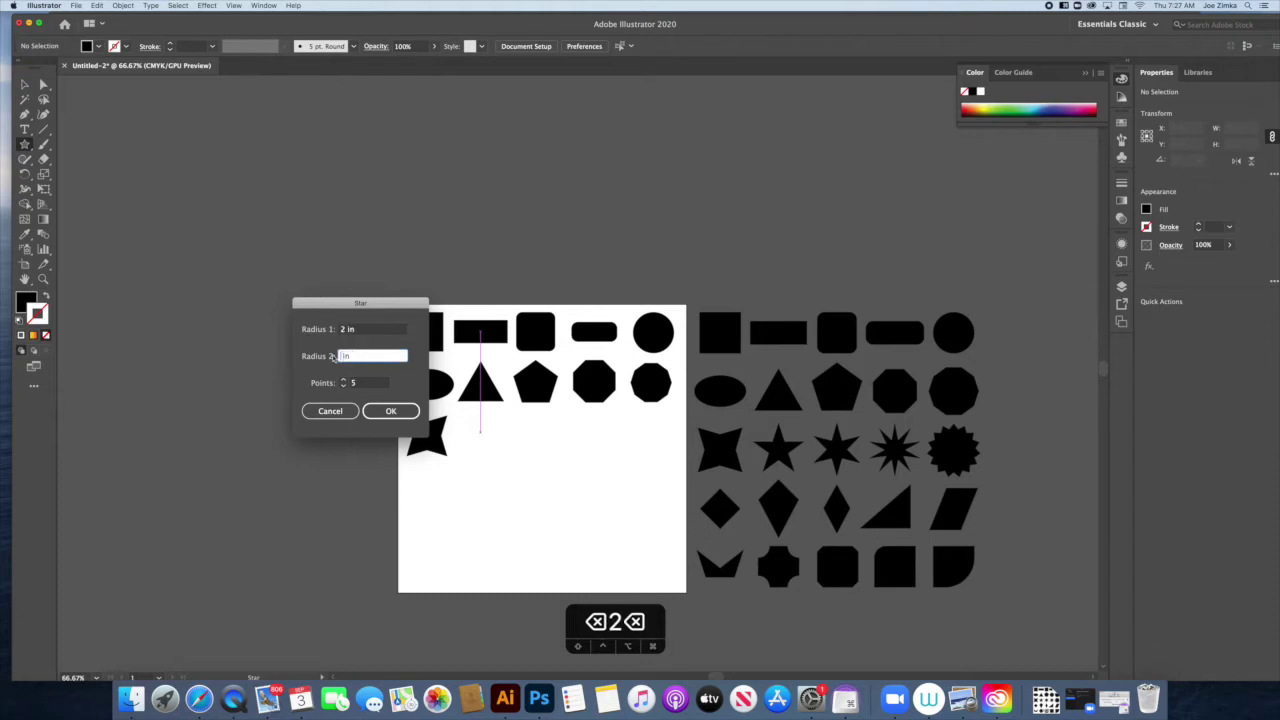
pyautogui.write('.75')
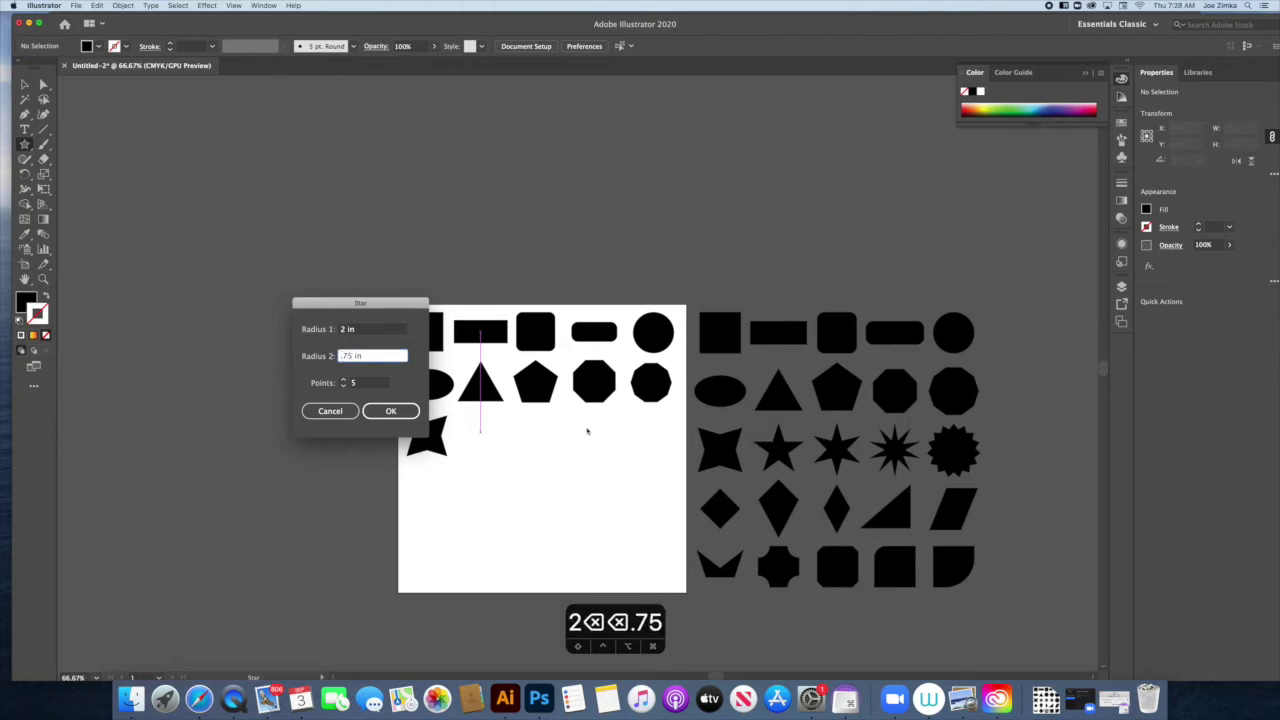
pyautogui.click(390, 411)
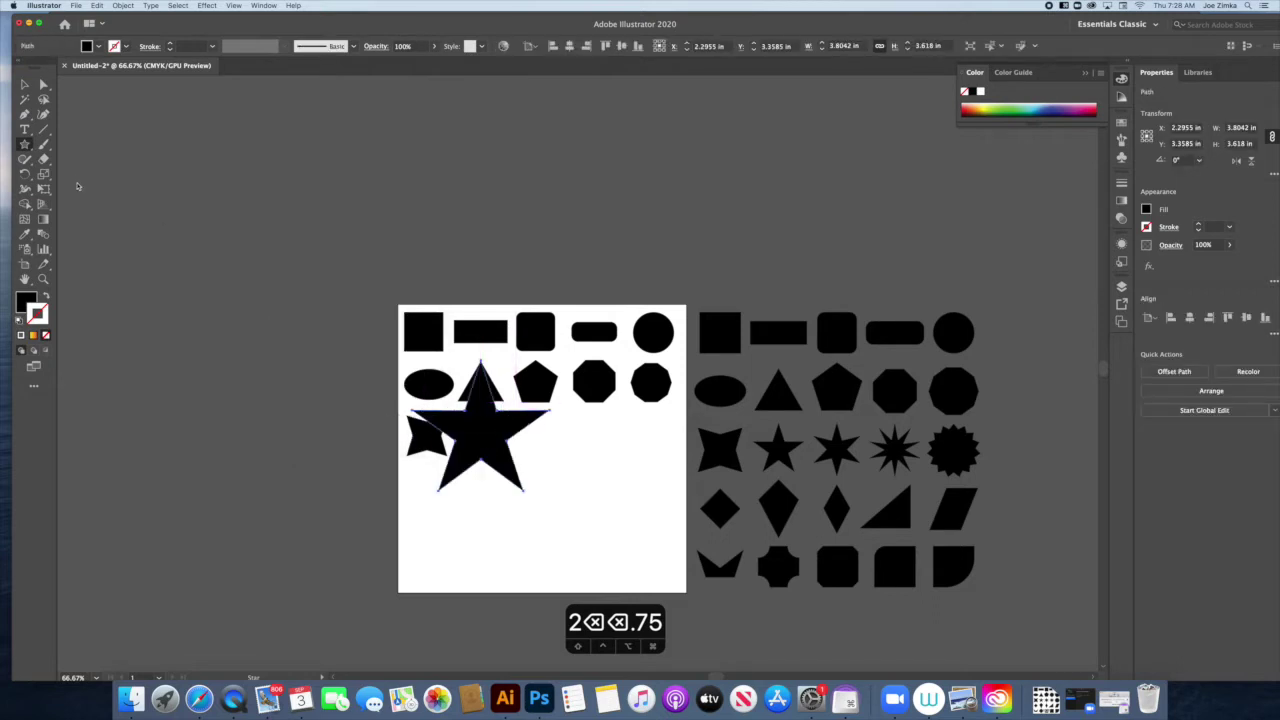
pyautogui.press('v')
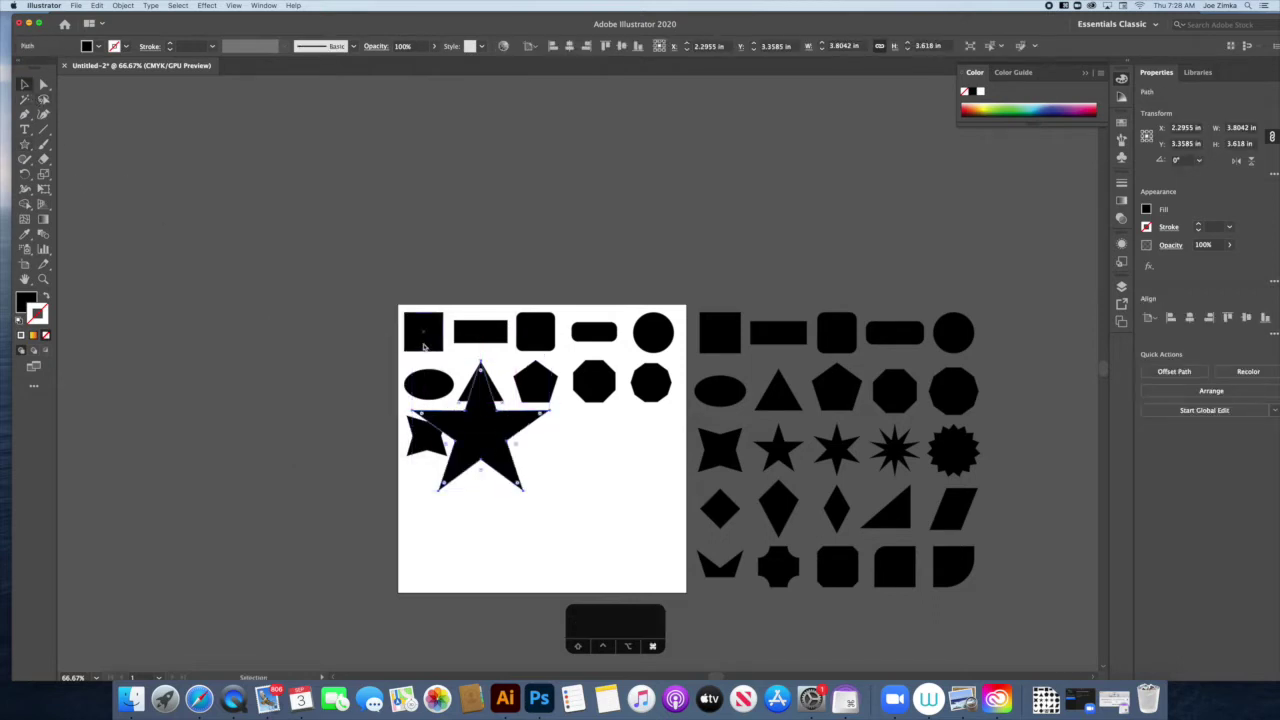
pyautogui.moveTo(481, 360); pyautogui.dragTo(481, 411)
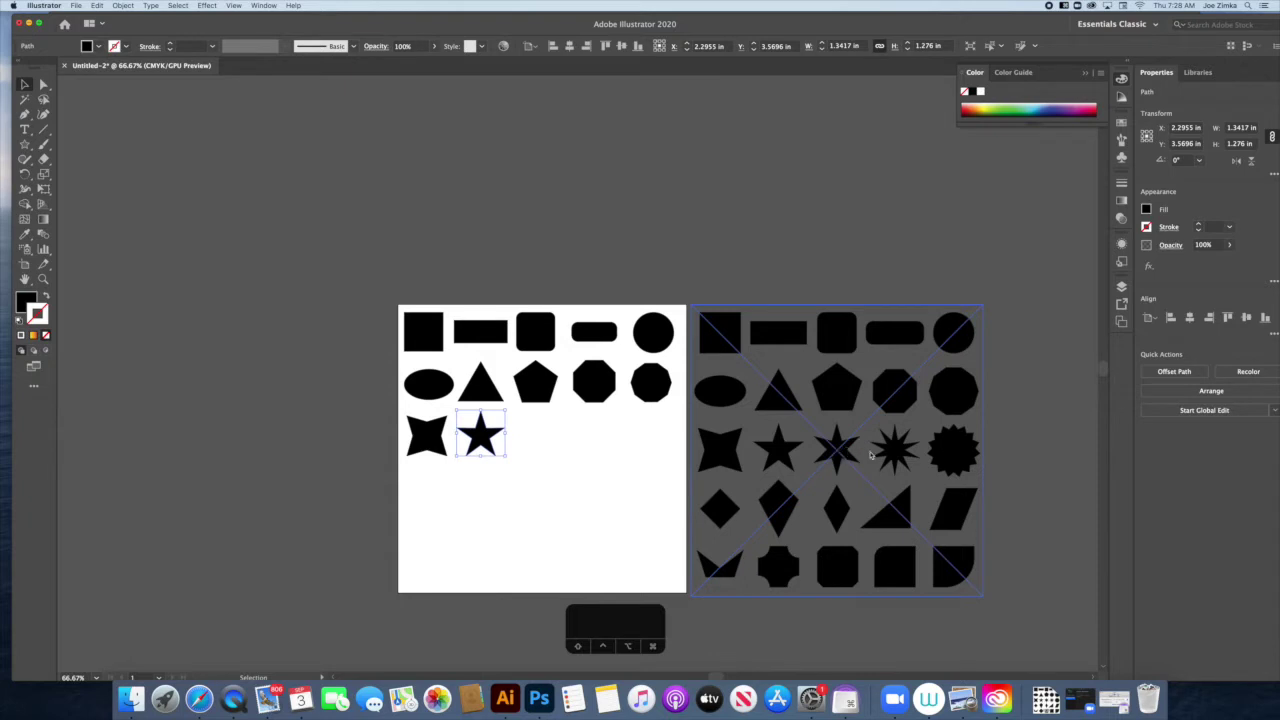
# Create a six-point star below the pentagon with the Star tool and scale it to about 1.11 x 1.28 in
pyautogui.moveTo(25, 144); pyautogui.dragTo(110, 204)
pyautogui.click(537, 440)
pyautogui.click(344, 379)
pyautogui.press('Return')
pyautogui.press('v')
pyautogui.moveTo(532, 365); pyautogui.dragTo(545, 448)
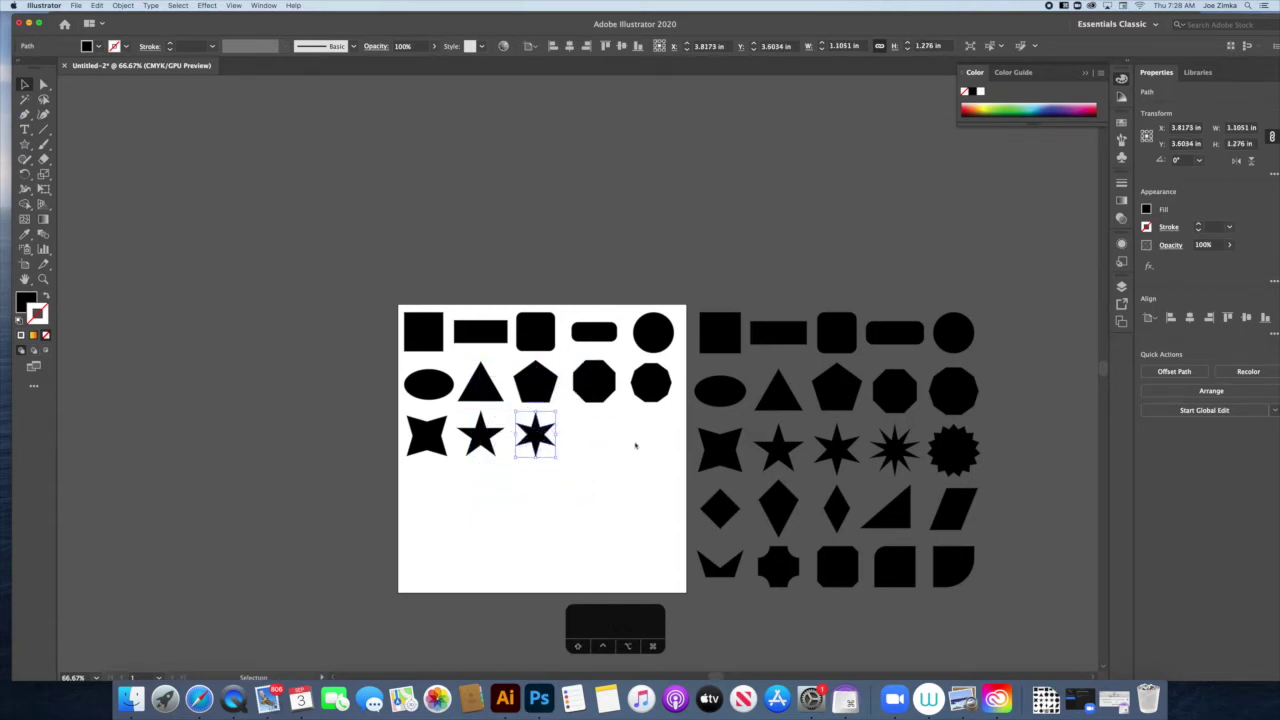
# Create a ten-point star with 2 in and 0.75 in radii below the octagon
pyautogui.click(25, 144)
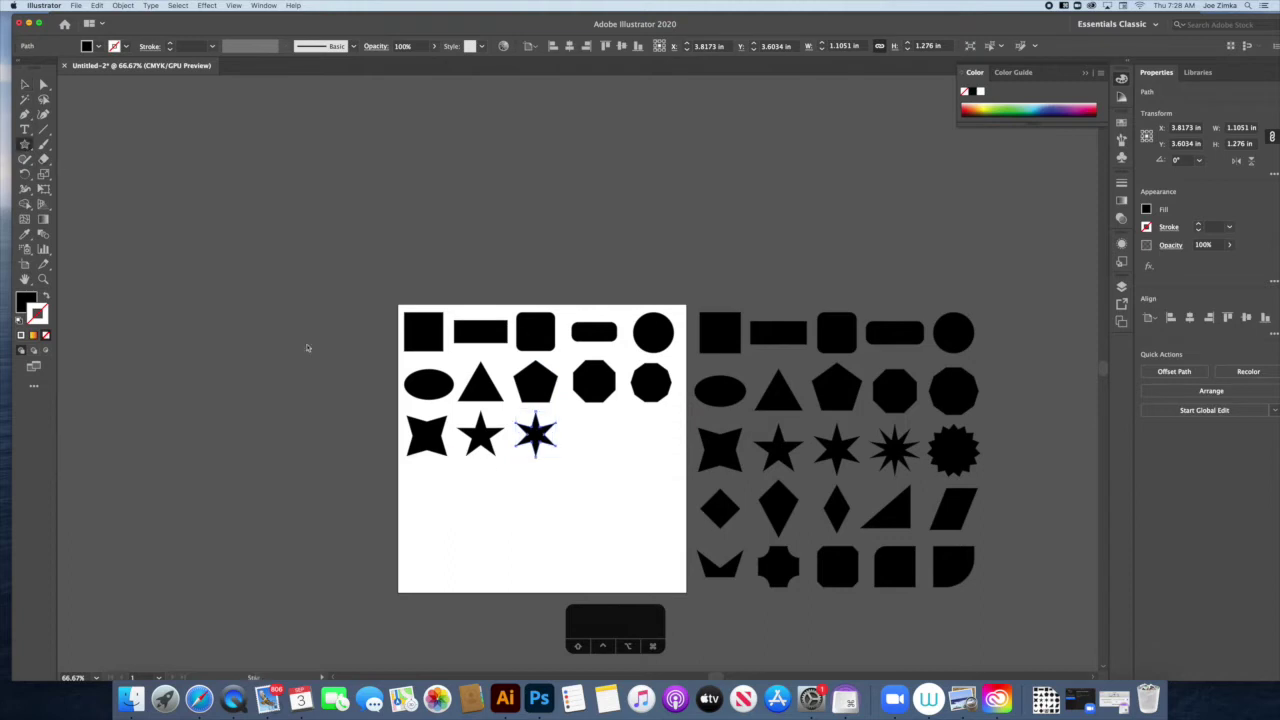
pyautogui.click(595, 430)
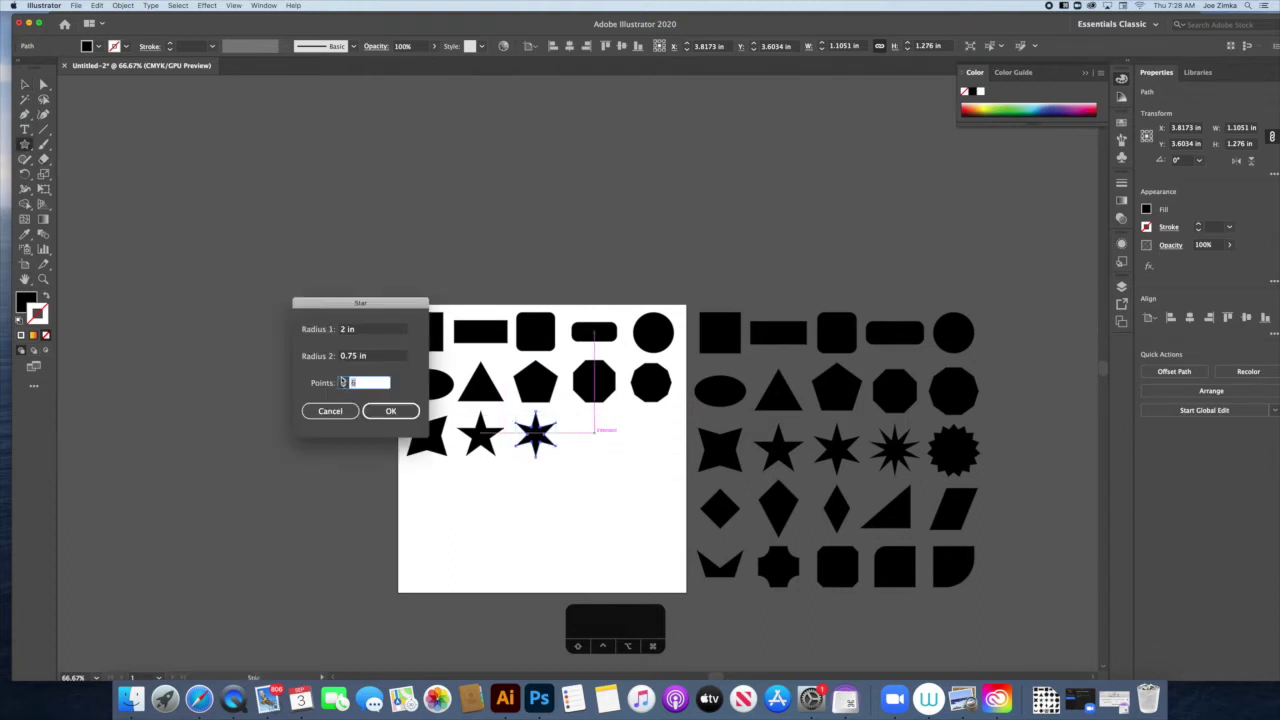
pyautogui.click(343, 380)
pyautogui.click(343, 380)
pyautogui.click(390, 411)
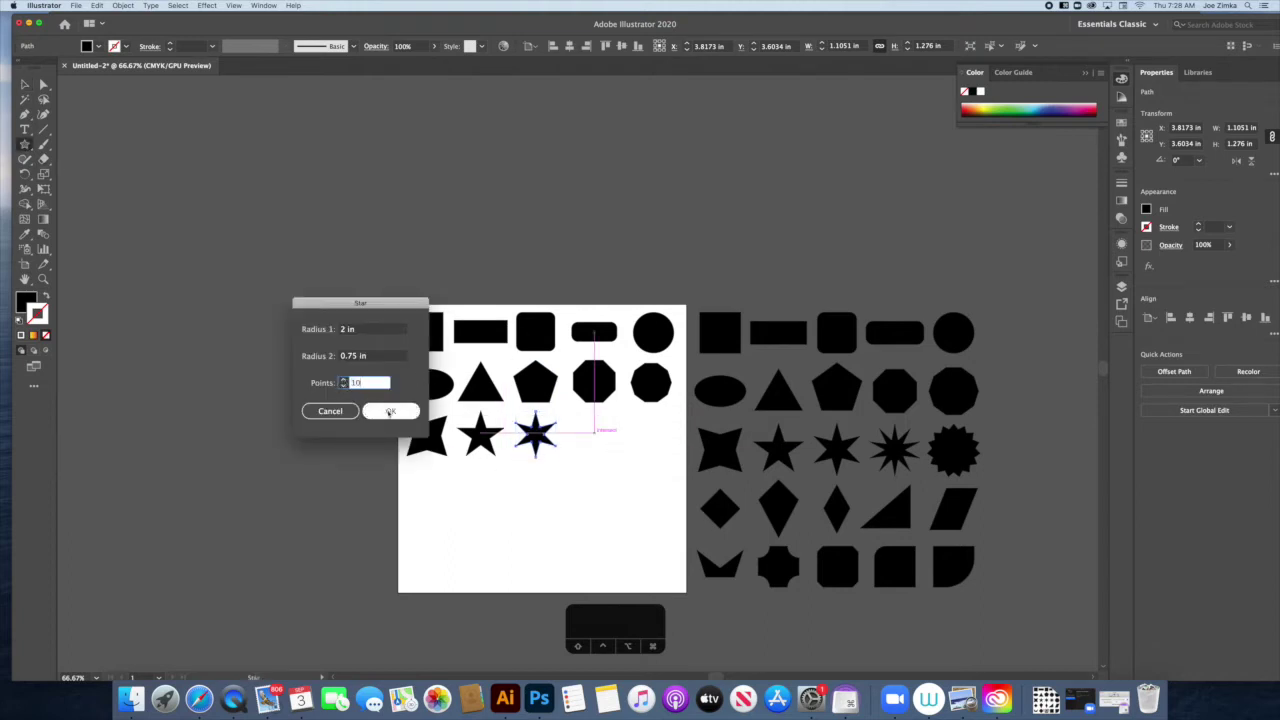
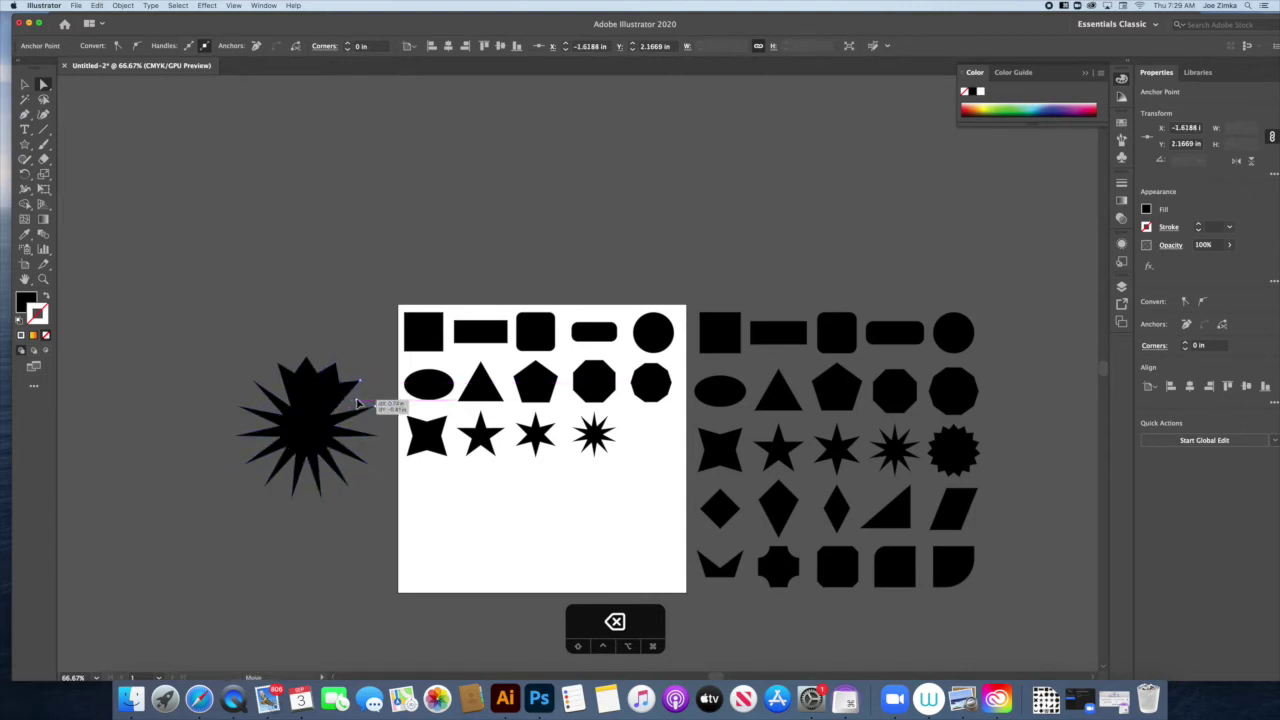
# Undo the last anchor point edits on the large star beside the artboard and delete the star
pyautogui.press('super+z')
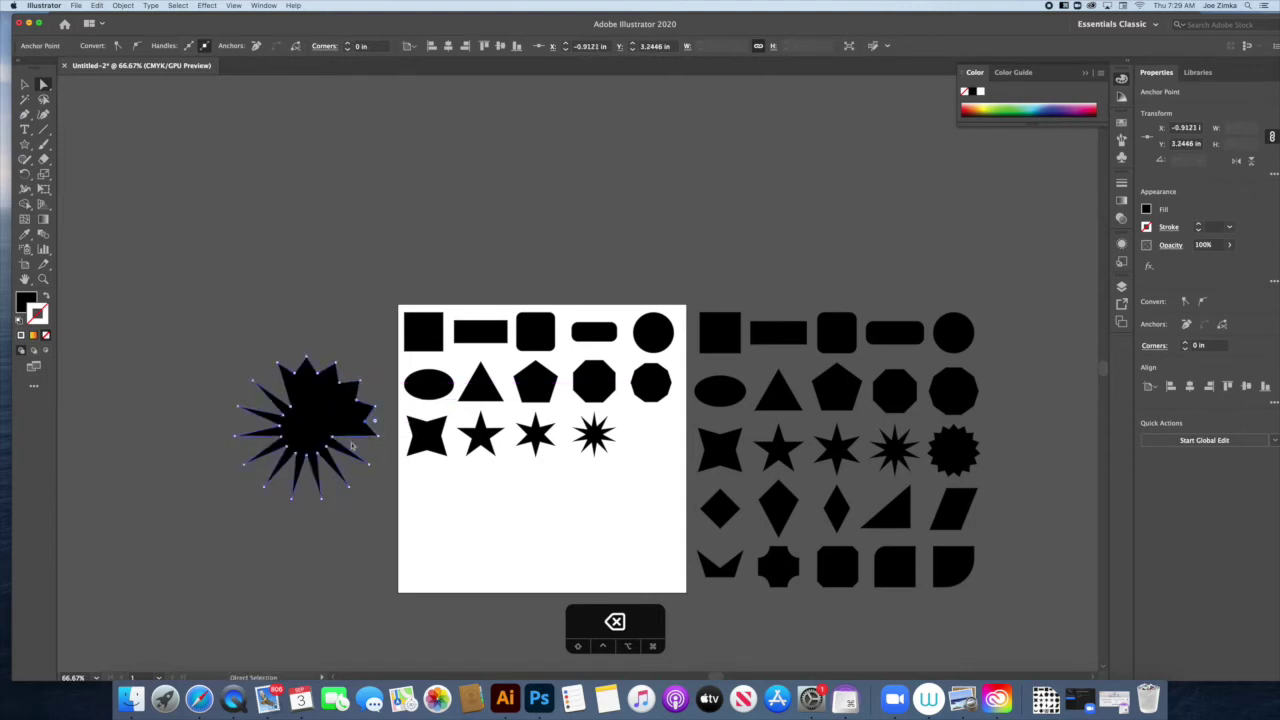
pyautogui.press('super+z')
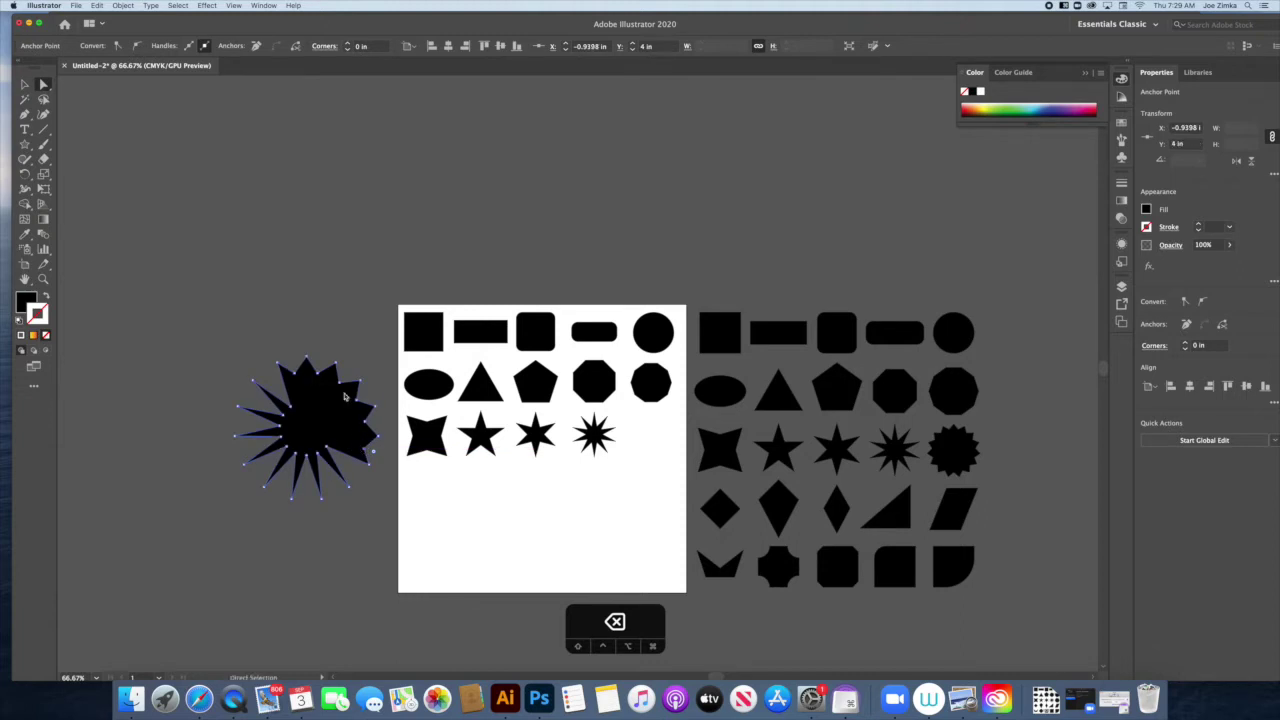
pyautogui.press('super+z')
pyautogui.press('BackSpace')
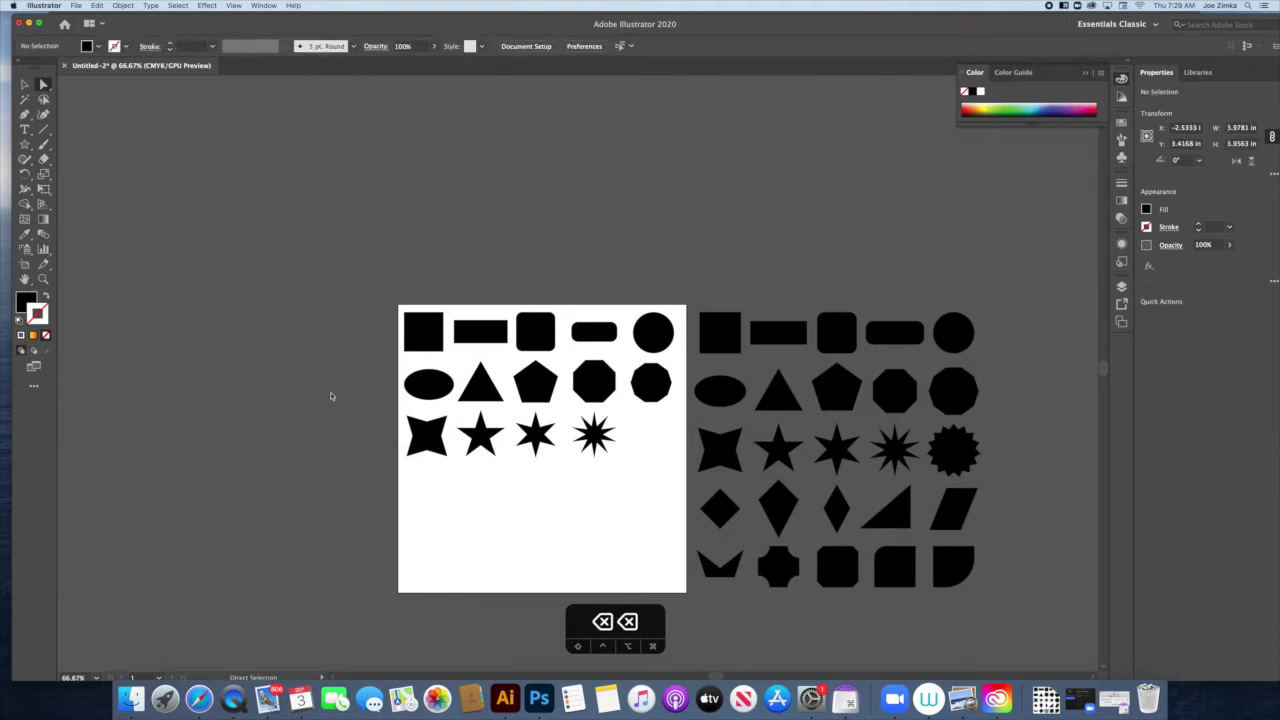
# Try a 15-point star with 2 in and 1.8 in radii on the artboard, and delete it
pyautogui.click(25, 144)
pyautogui.click(553, 497)
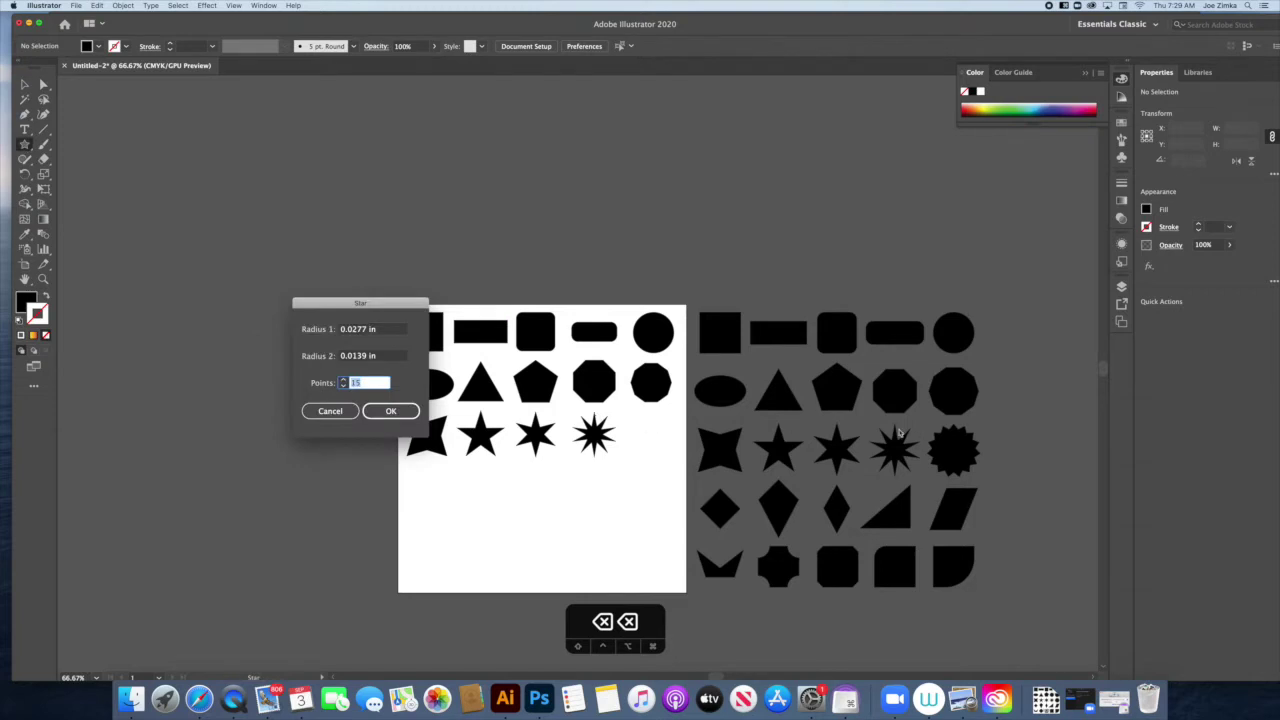
pyautogui.click(360, 333)
pyautogui.click(357, 330)
pyautogui.write('2')
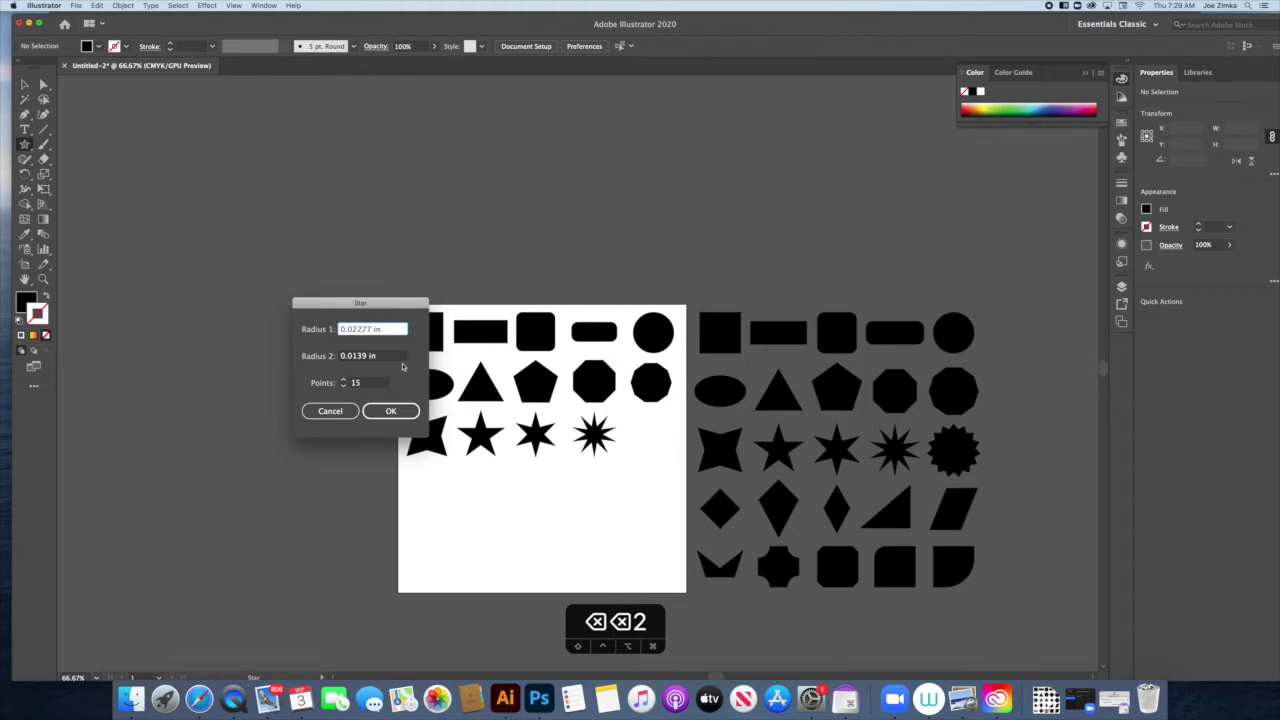
pyautogui.press('super+a')
pyautogui.press('BackSpace')
pyautogui.write('2')
pyautogui.click(372, 356)
pyautogui.moveTo(374, 357); pyautogui.dragTo(339, 357)
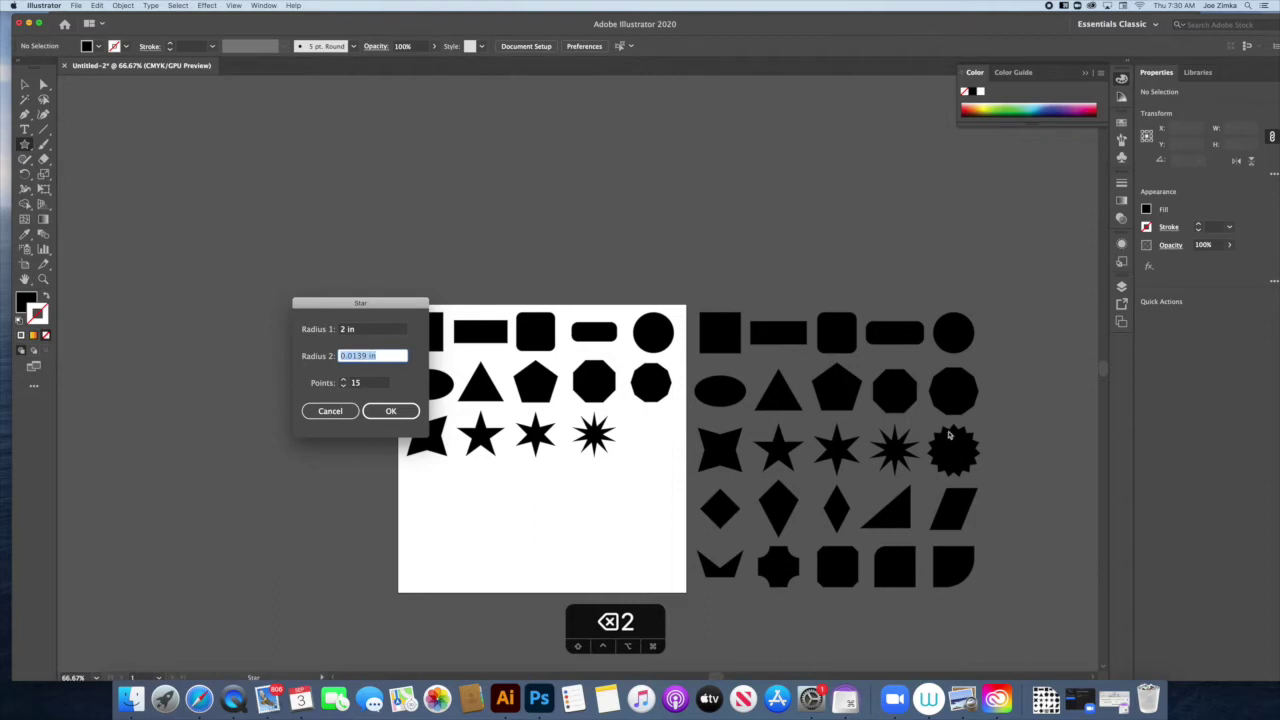
pyautogui.write('1.8')
pyautogui.click(386, 410)
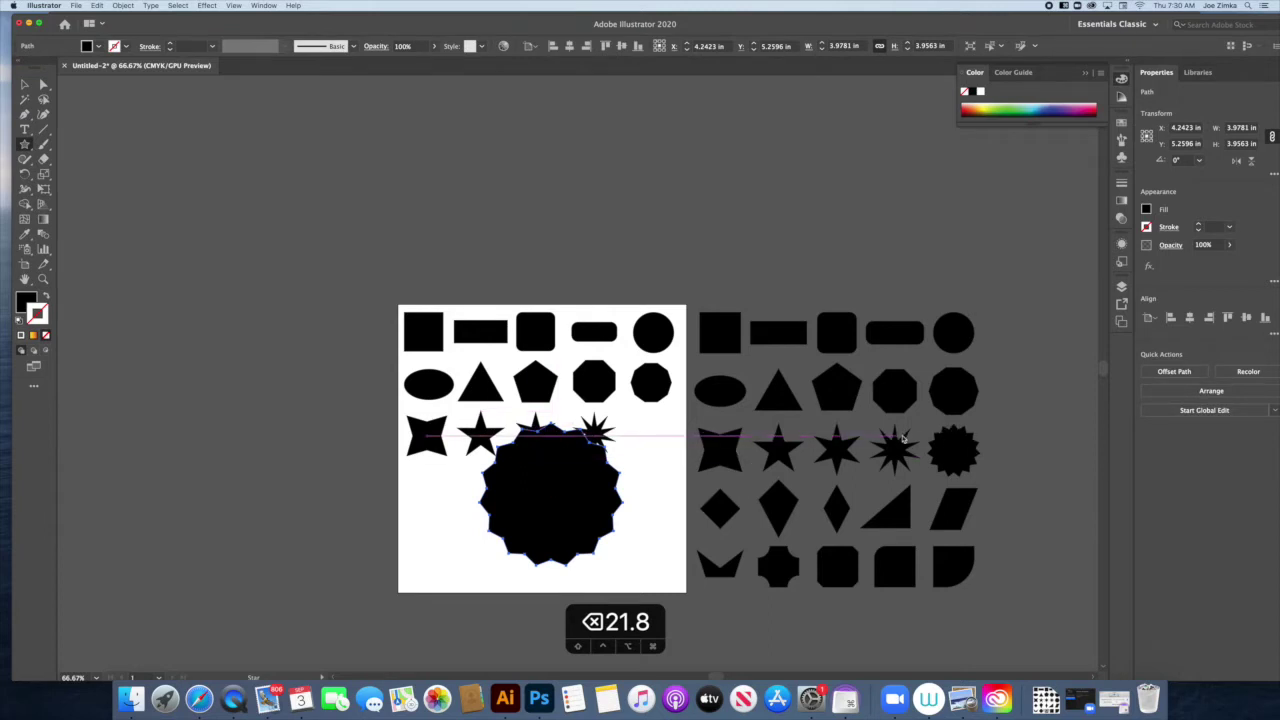
pyautogui.press('BackSpace')
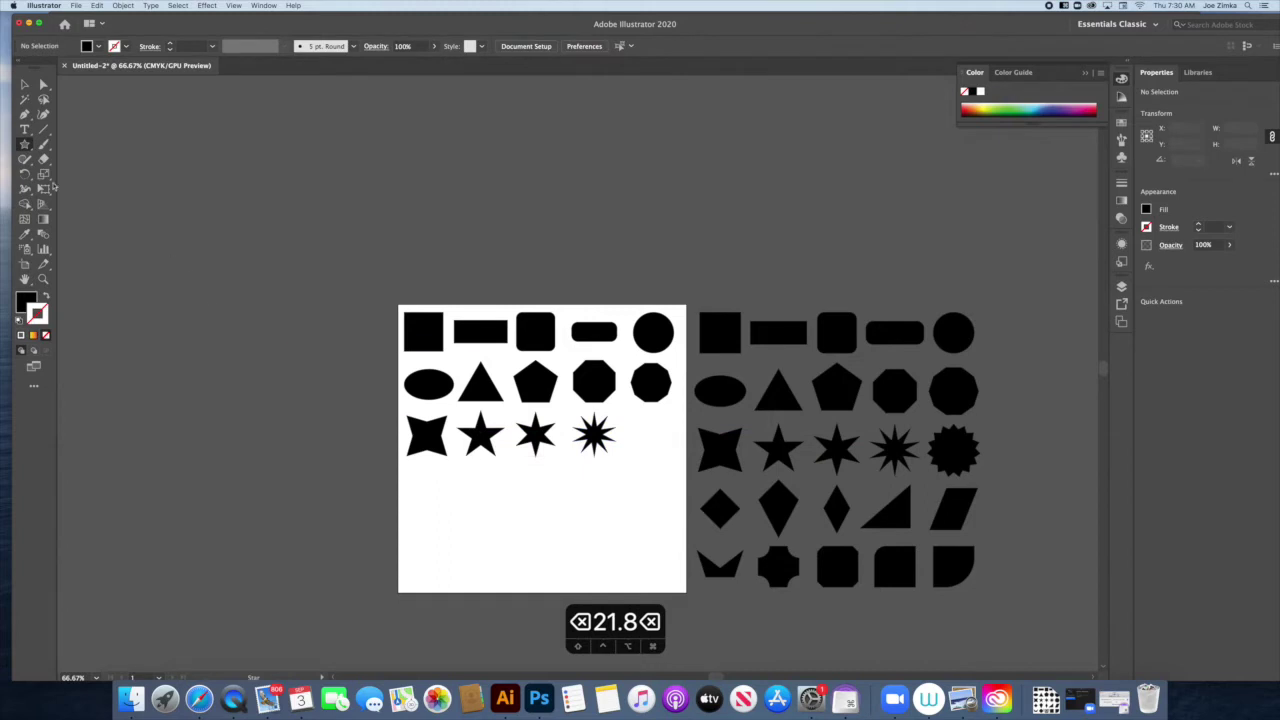
# Create a 15-point star with 2 in and 1.7 in radii on the lower part of the artboard
pyautogui.click(545, 506)
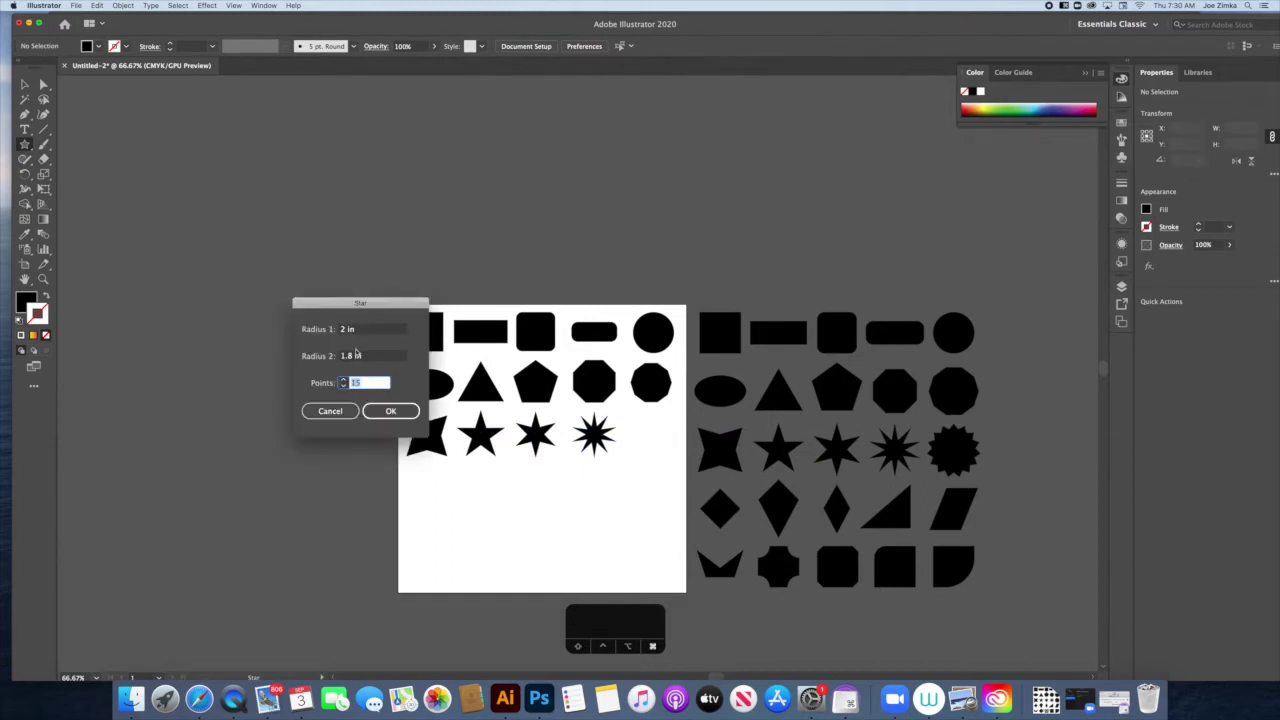
pyautogui.click(352, 358)
pyautogui.press('BackSpace')
pyautogui.write('7')
pyautogui.click(391, 411)
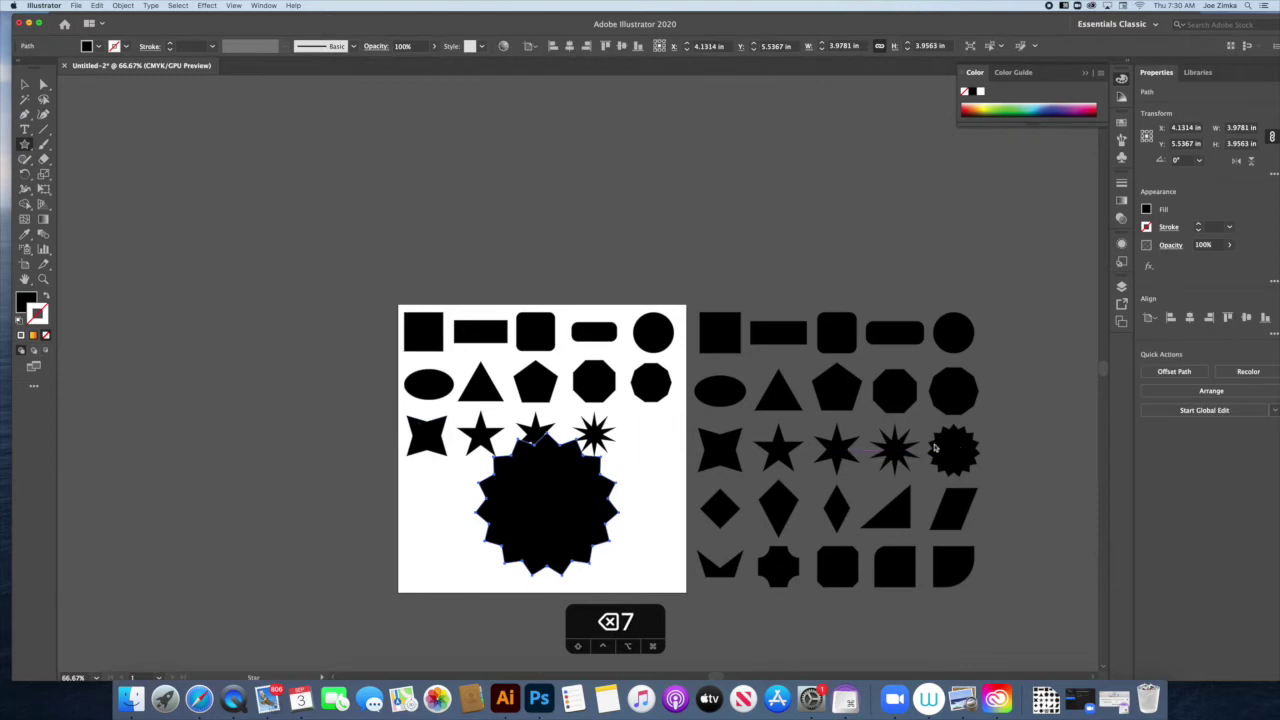
# Scale the 15-point star to about 1.25 x 1.24 in and place it to the right of the ten-point star
pyautogui.click(25, 84)
pyautogui.moveTo(554, 434); pyautogui.dragTo(630, 419)
pyautogui.moveTo(627, 487); pyautogui.dragTo(652, 446)
pyautogui.click(660, 451)
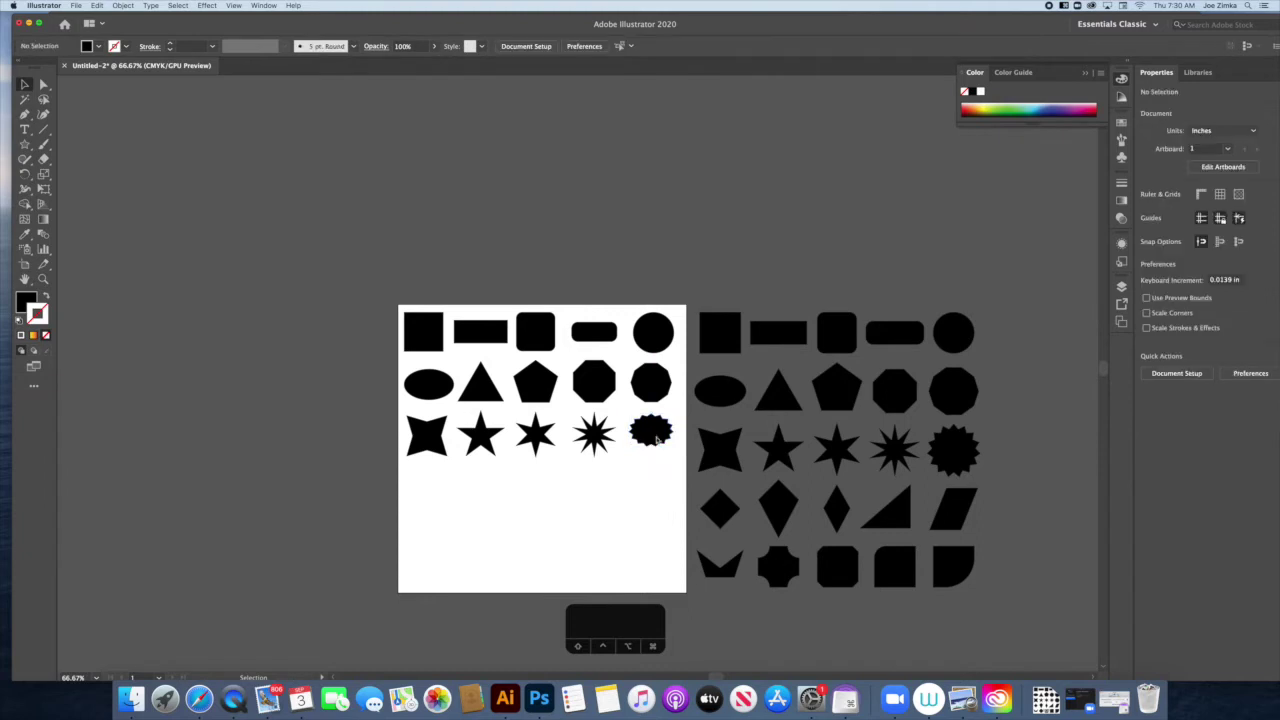
pyautogui.press('super+z')
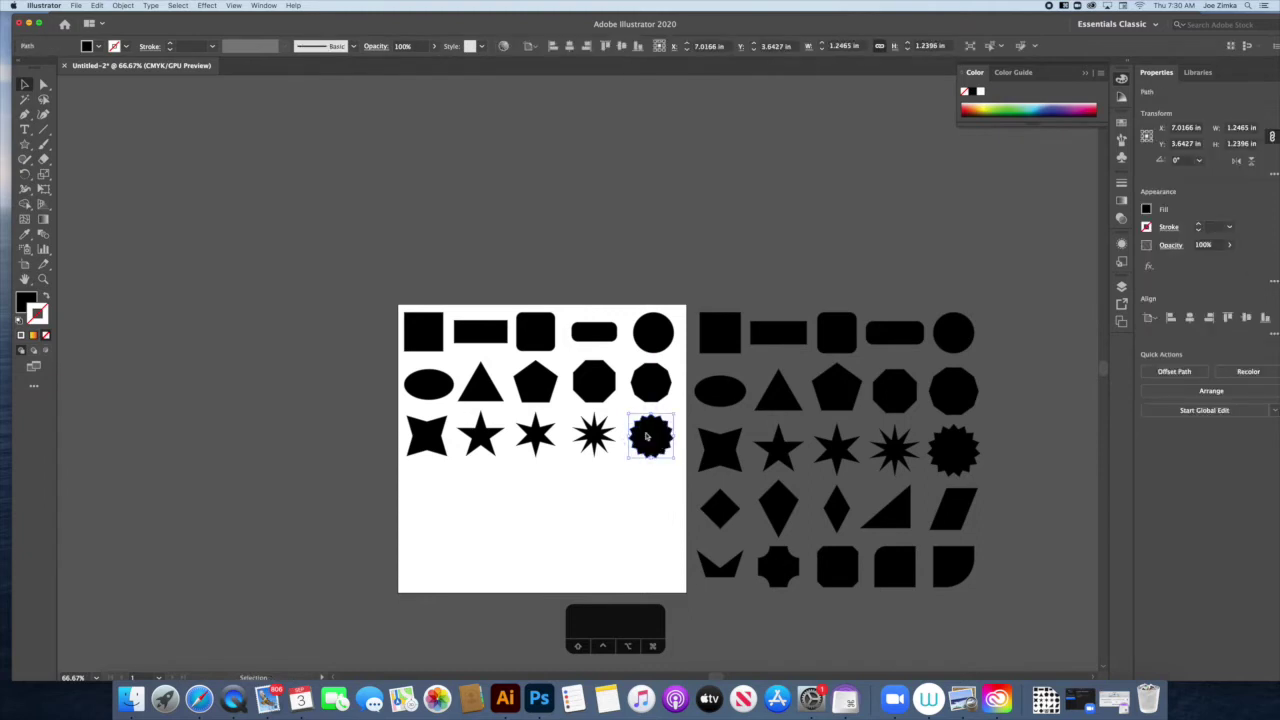
pyautogui.click(647, 479)
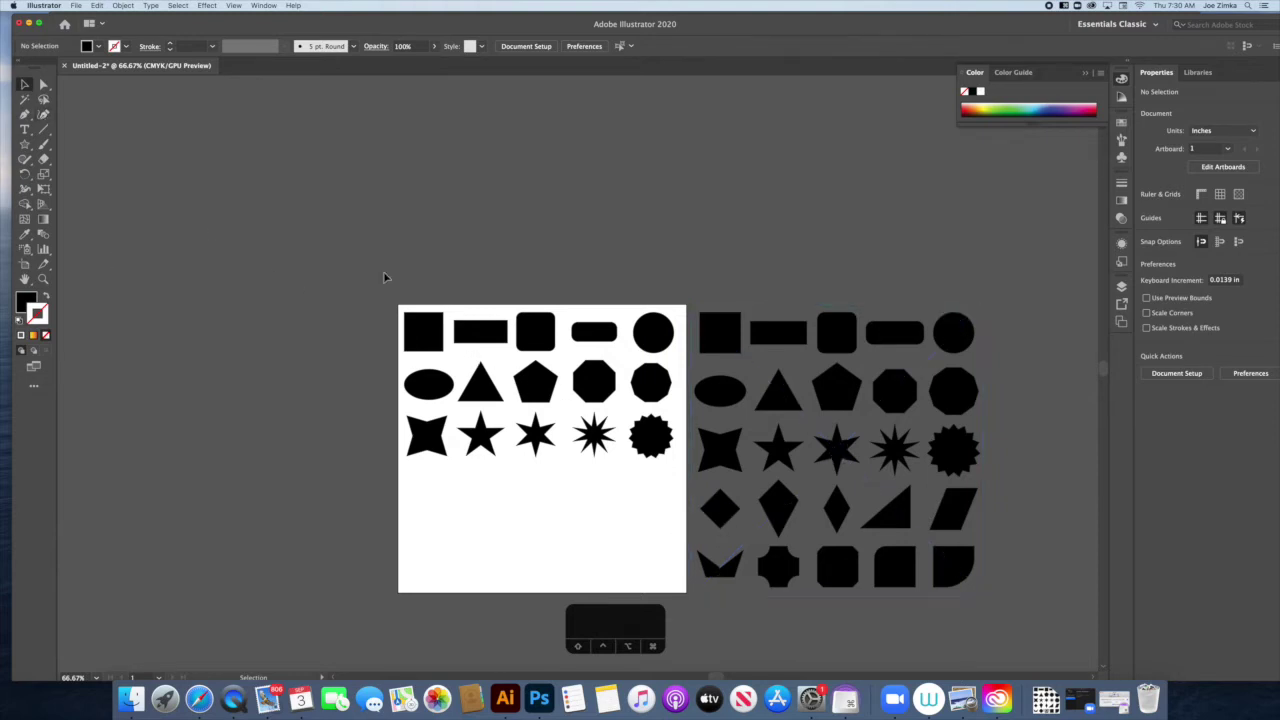
# Duplicate the square below the four-point star, rotate the copy 45° and scale it to about 1.10 in wide
pyautogui.click(432, 335)
pyautogui.moveTo(432, 335); pyautogui.dragTo(448, 498)
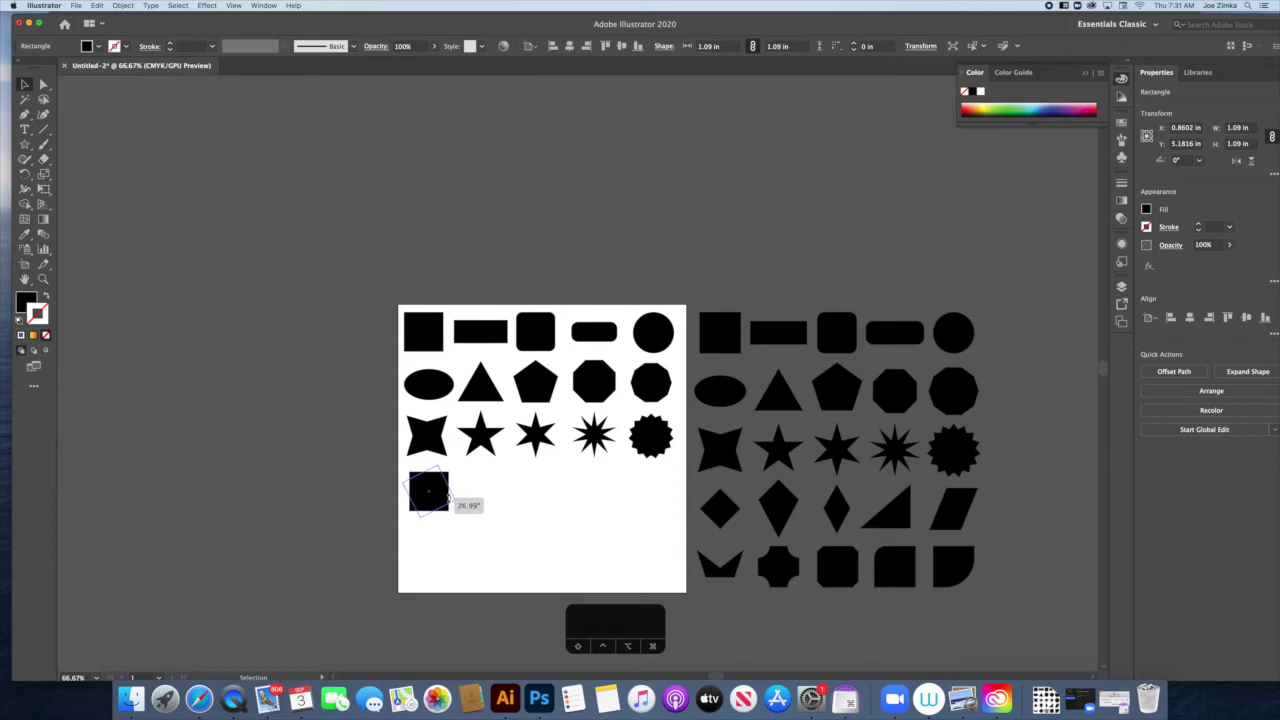
pyautogui.moveTo(449, 498); pyautogui.dragTo(429, 508)
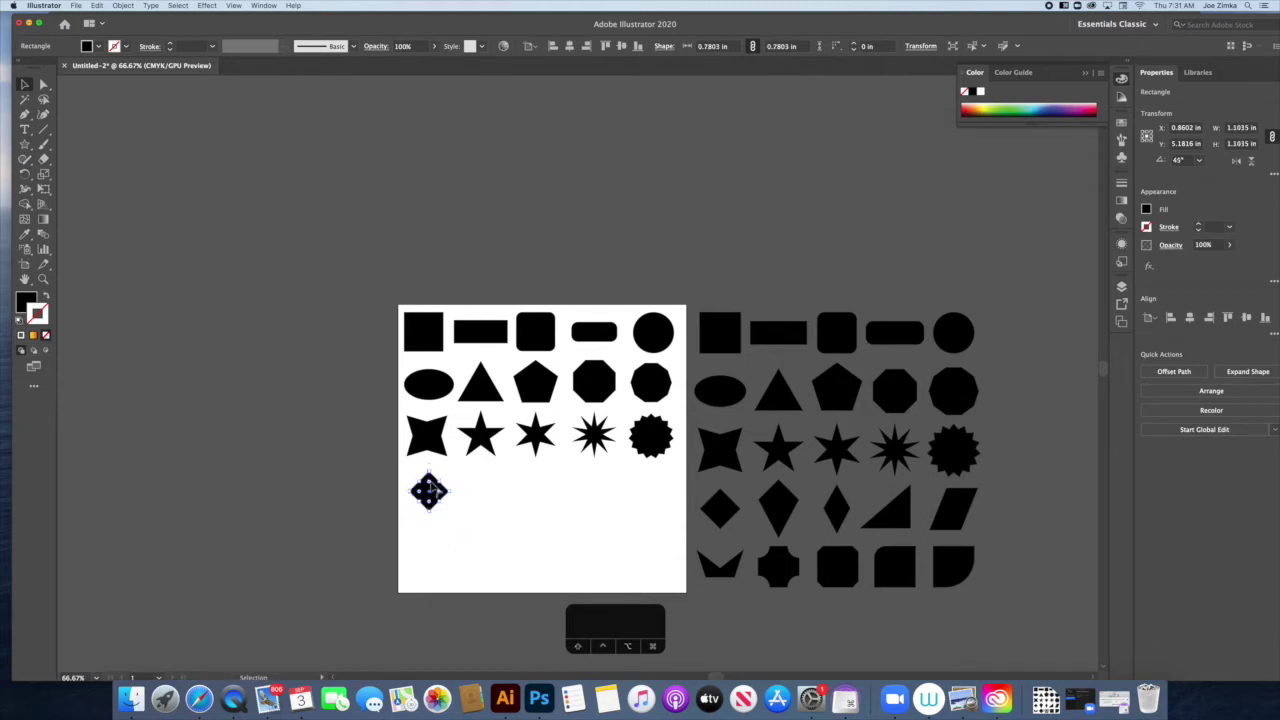
pyautogui.click(500, 490)
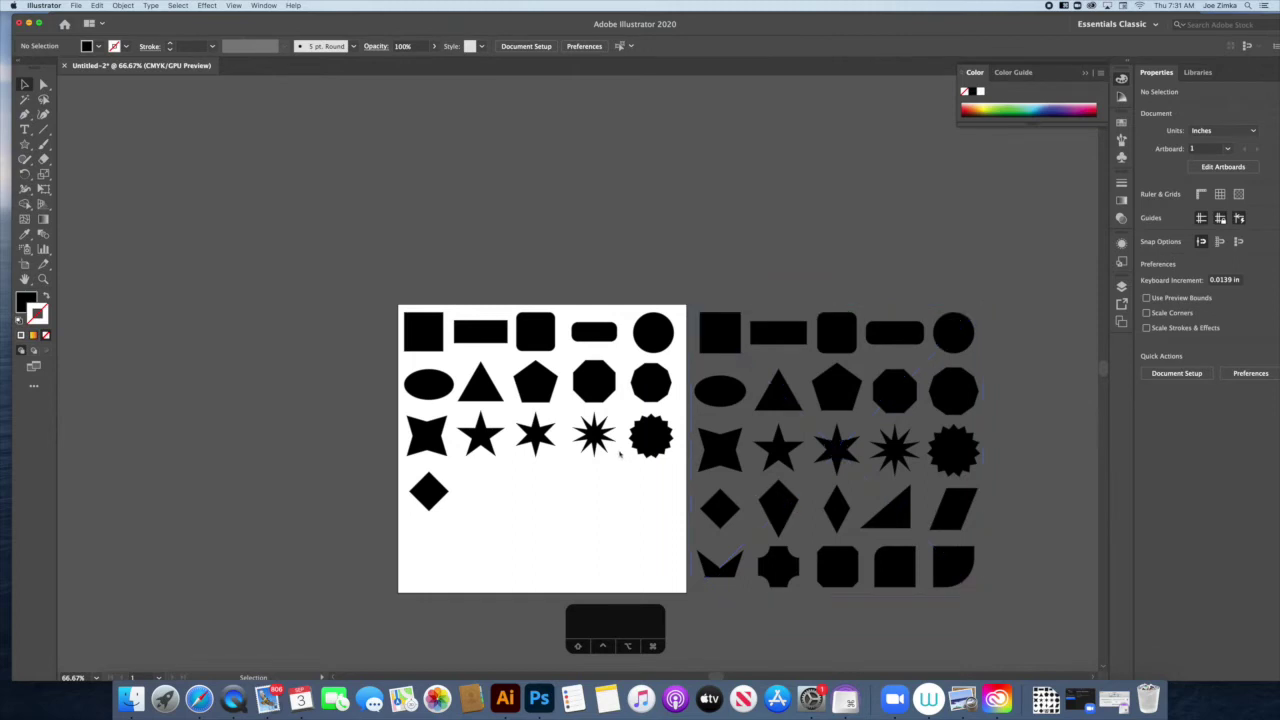
# Copy the diamond and place the duplicate to its right, below the five-point star
pyautogui.click(436, 490)
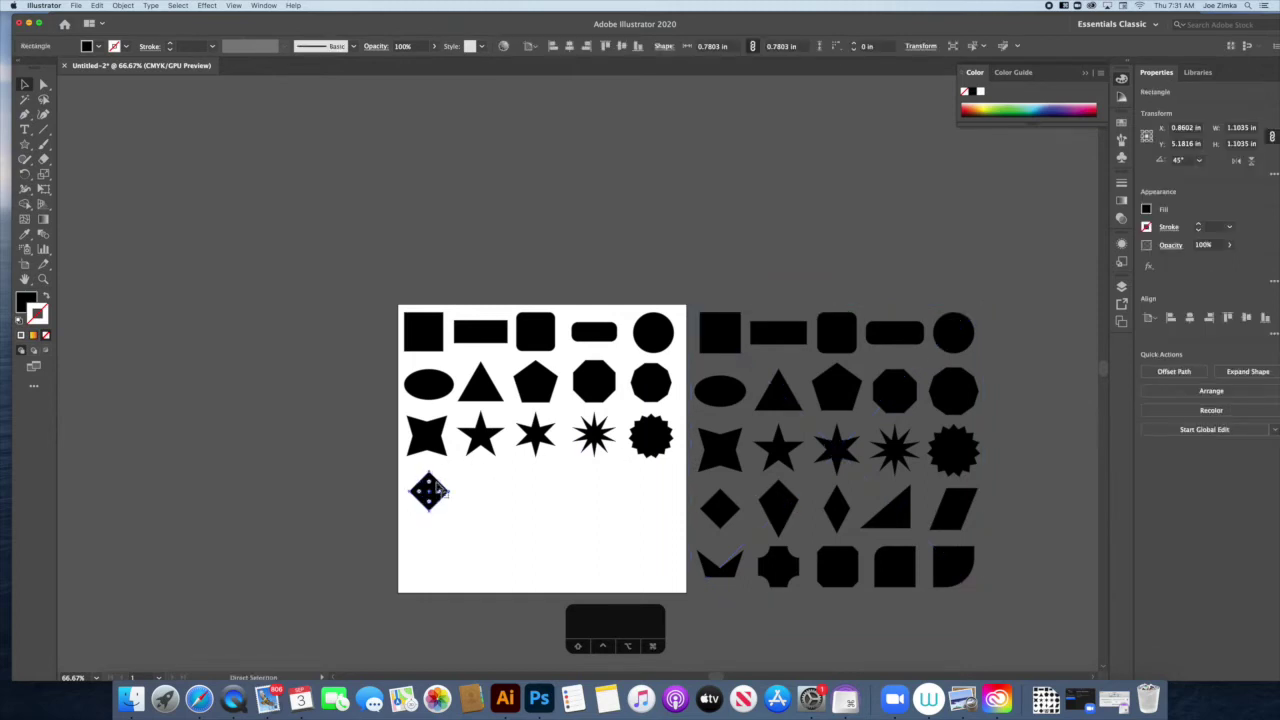
pyautogui.press('super+c')
pyautogui.press('super+v')
pyautogui.moveTo(439, 484); pyautogui.dragTo(484, 487)
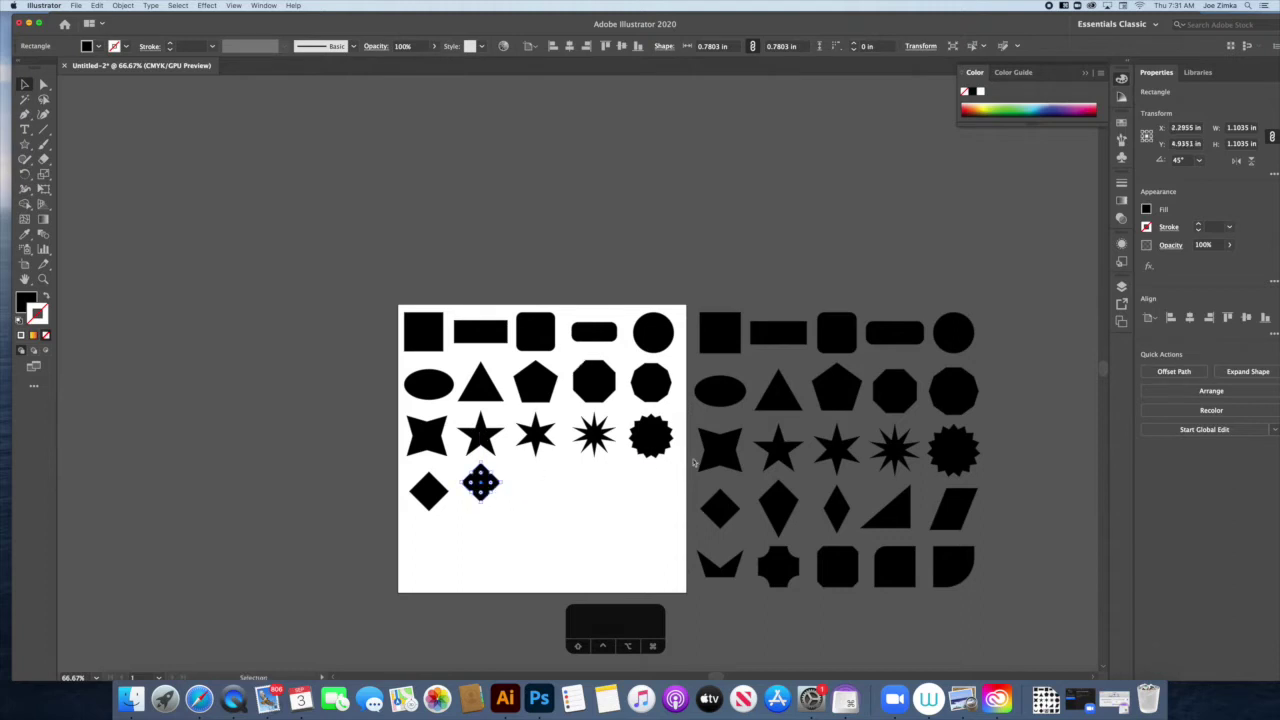
# Reshape the copied diamond into a kite by moving its bottom anchor straight down to about Y 5.90 in
pyautogui.click(43, 85)
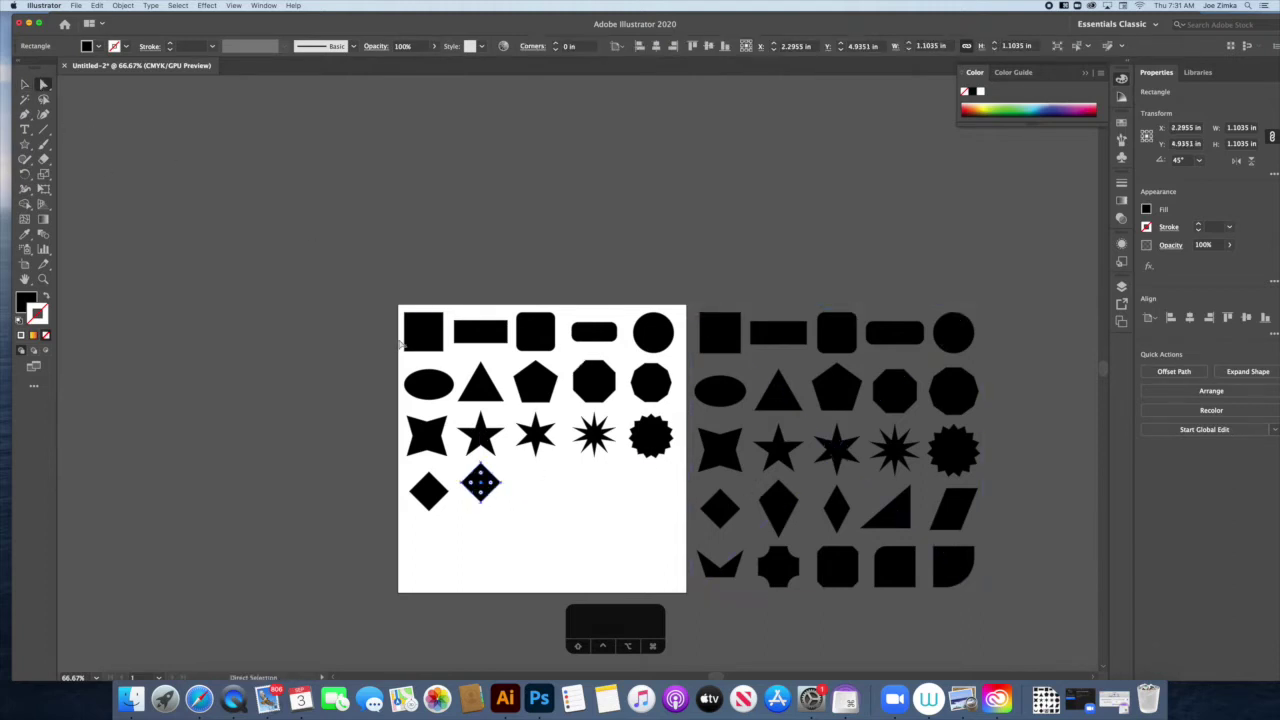
pyautogui.click(516, 511)
pyautogui.press('super+equal')
pyautogui.press('super+equal')
pyautogui.press('super+equal')
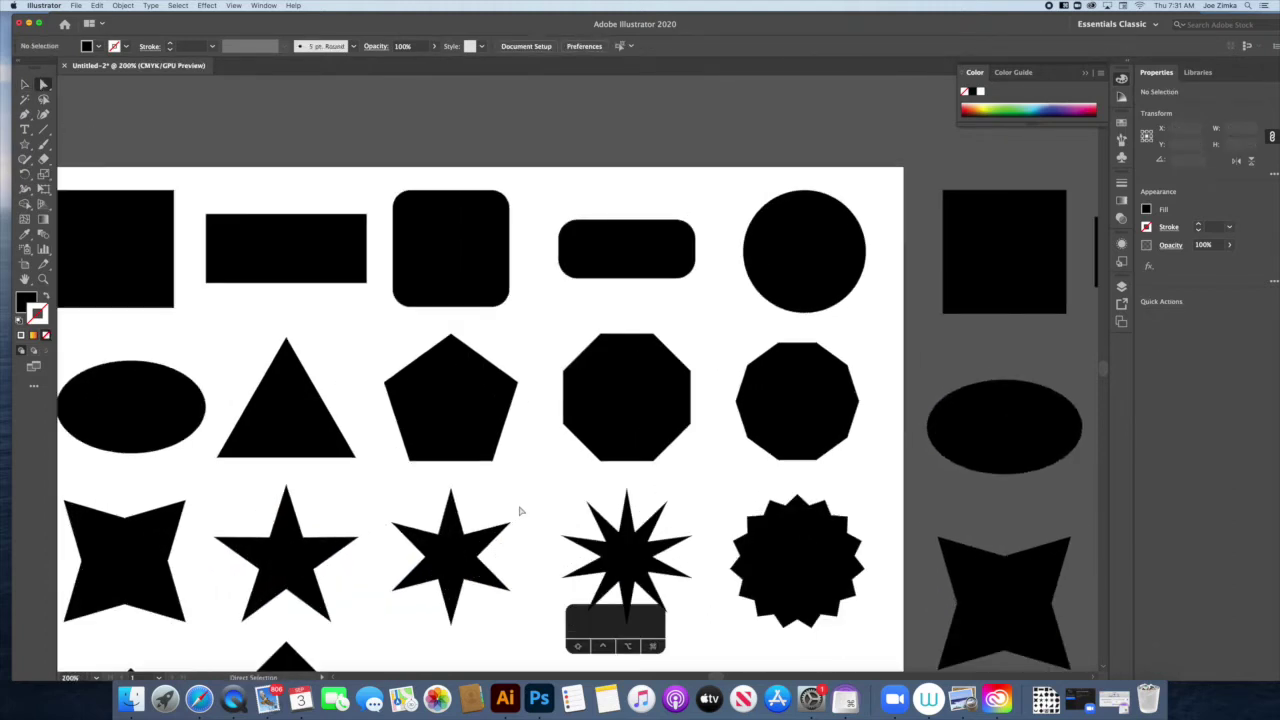
pyautogui.scroll(-10, 516, 497)
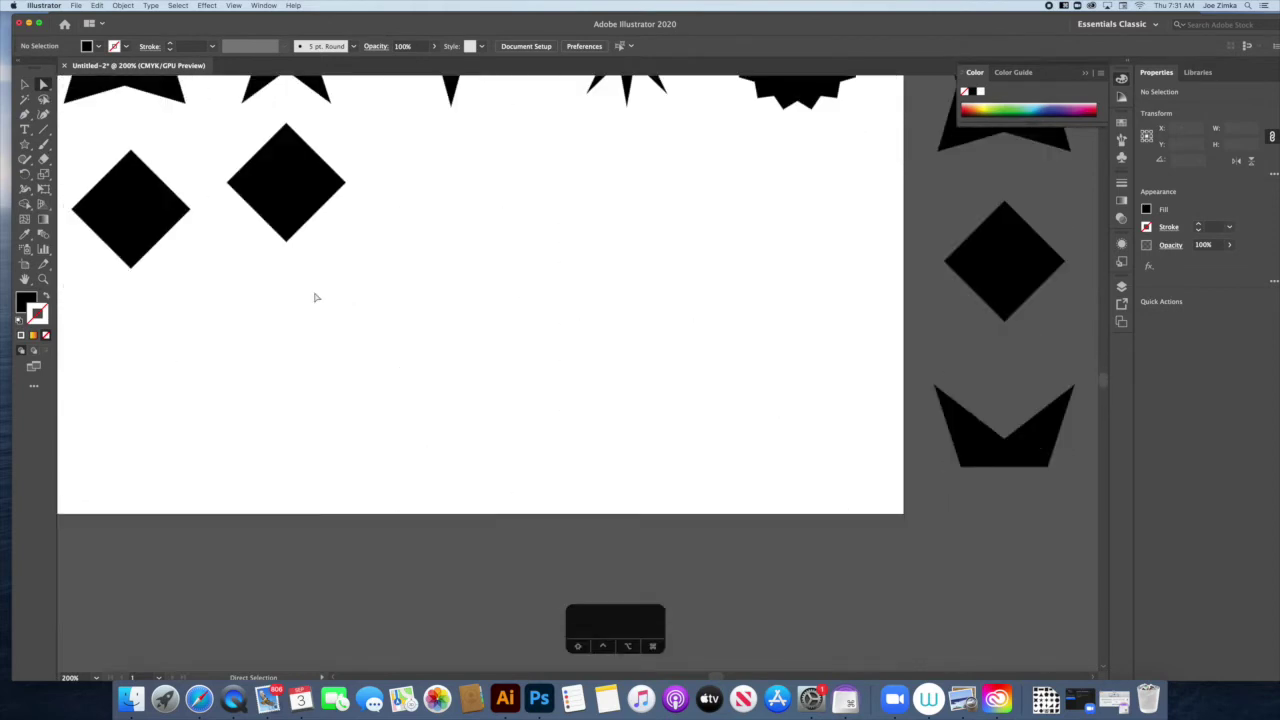
pyautogui.click(286, 240)
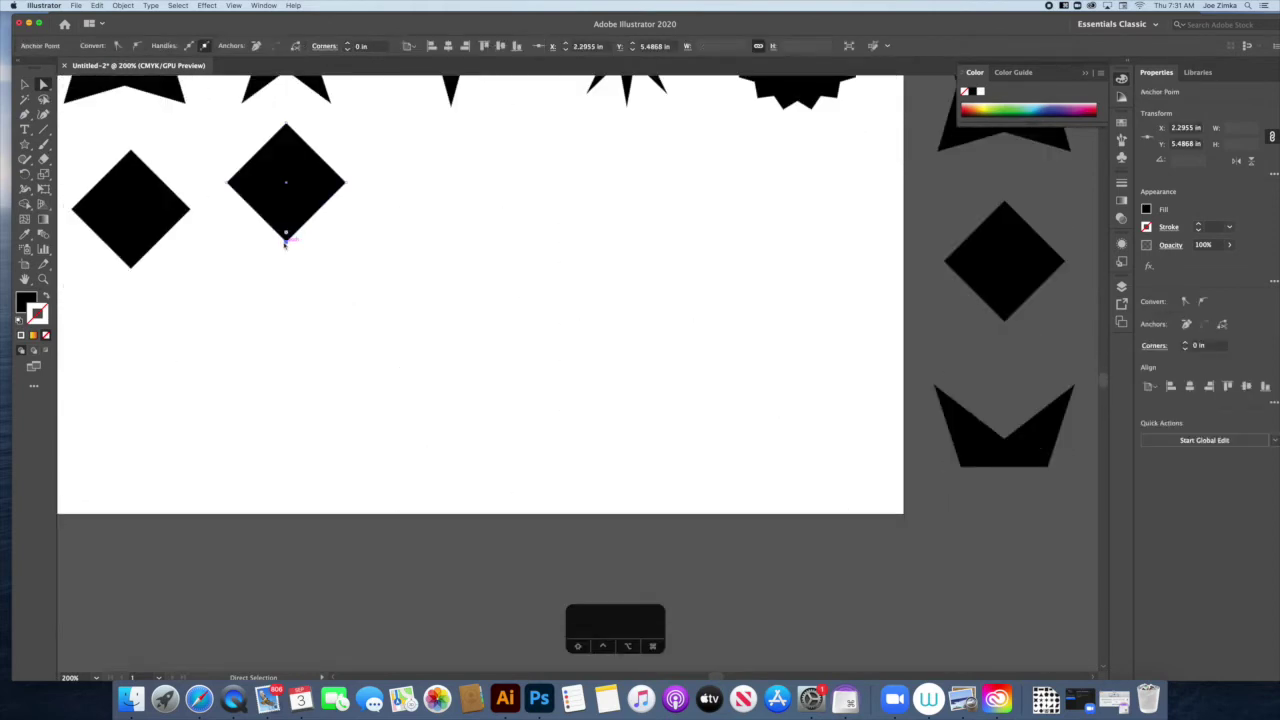
pyautogui.moveTo(286, 243); pyautogui.dragTo(289, 296)
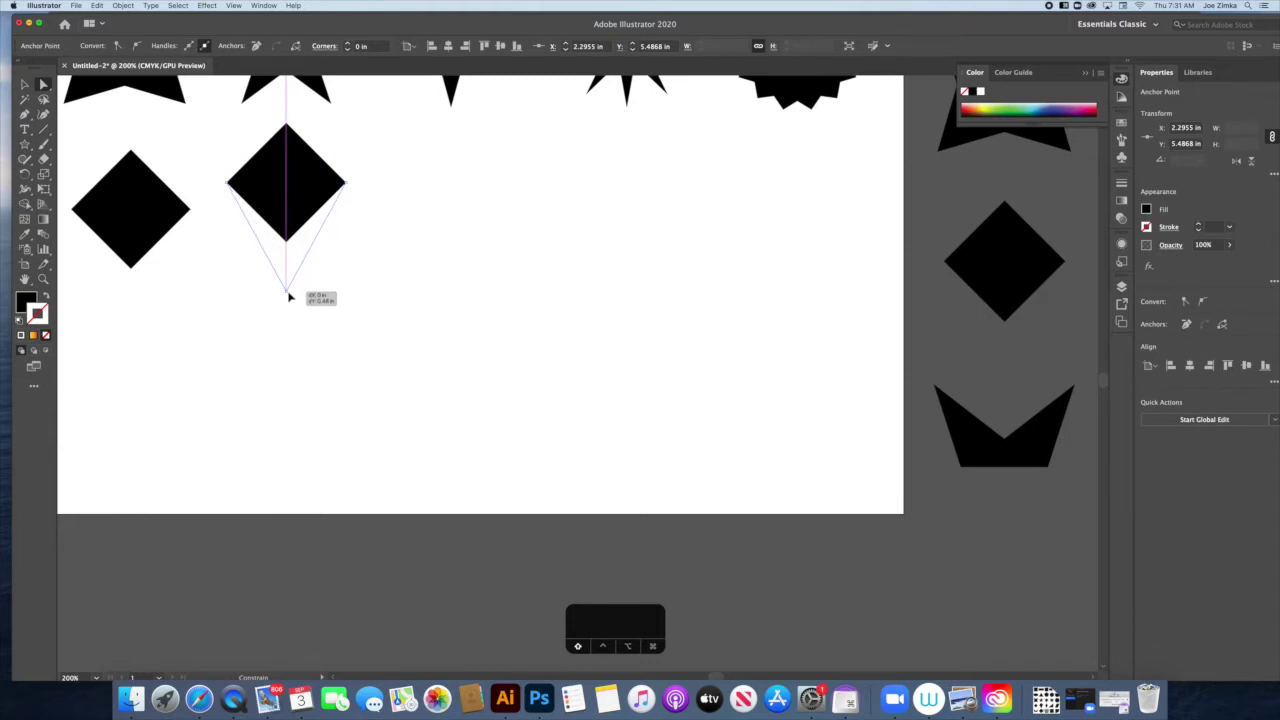
pyautogui.moveTo(289, 296); pyautogui.dragTo(295, 289)
pyautogui.press('super+z')
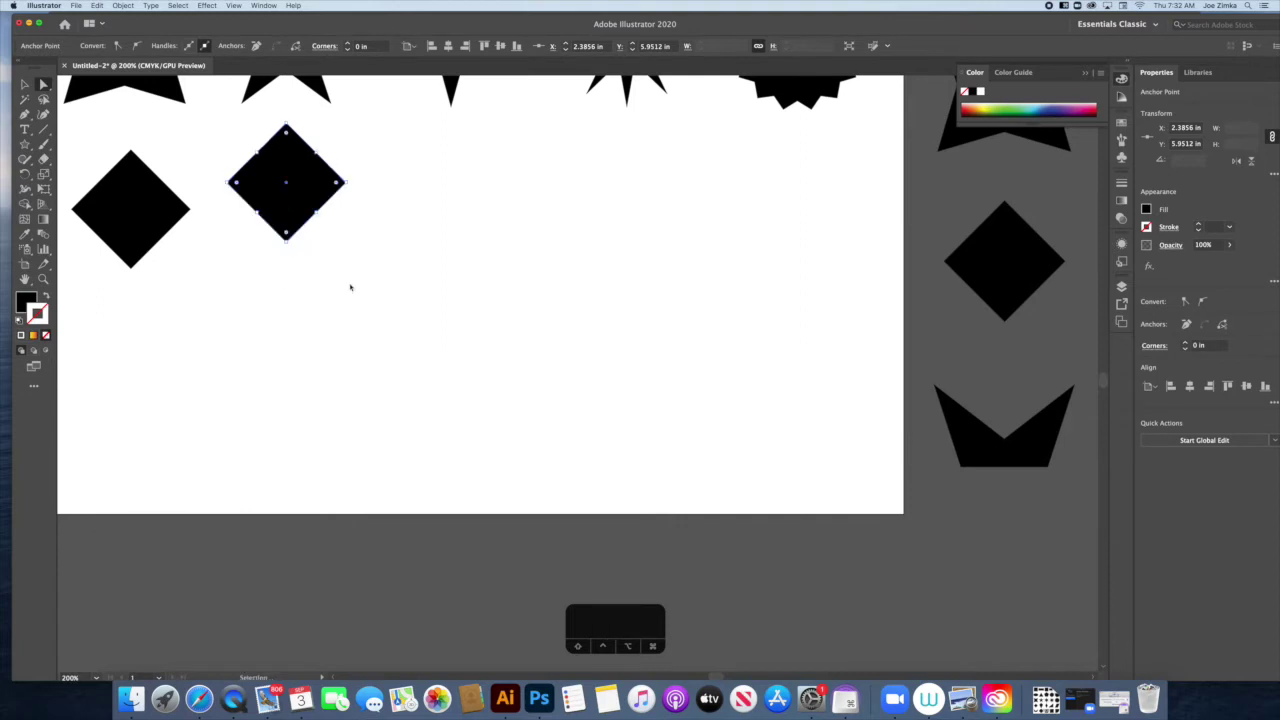
pyautogui.moveTo(287, 245); pyautogui.dragTo(289, 291)
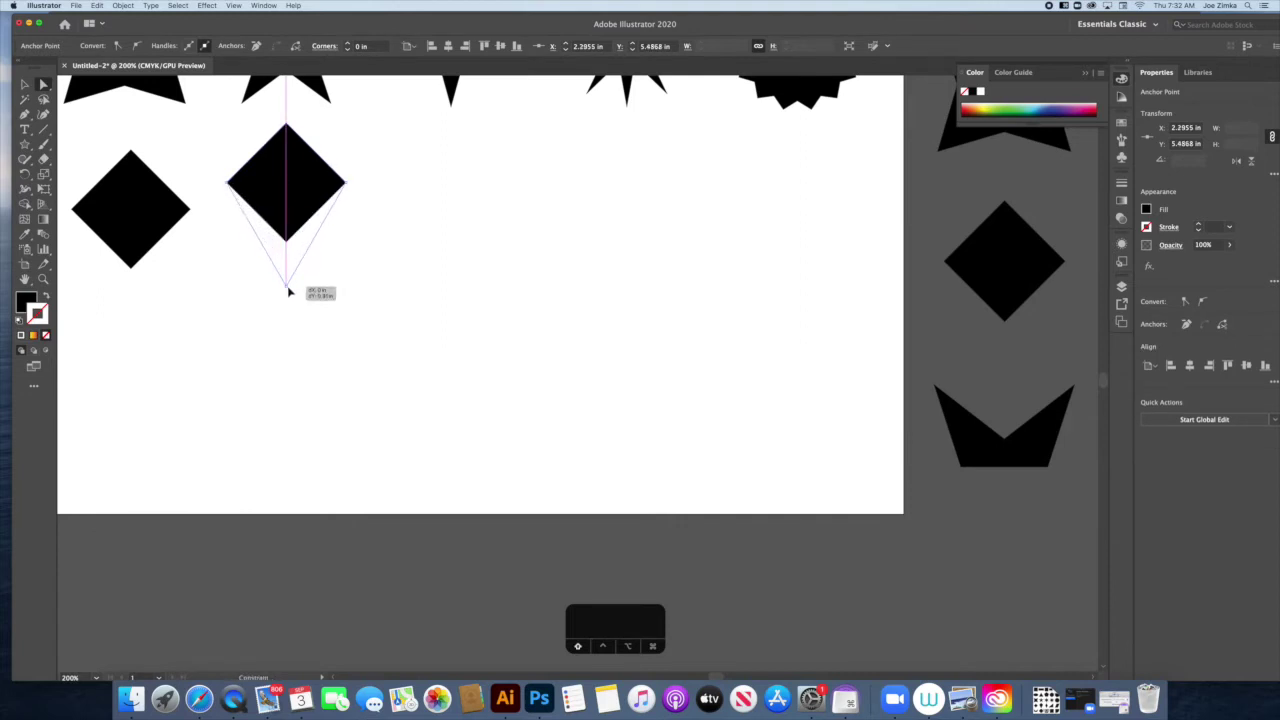
pyautogui.moveTo(289, 292); pyautogui.dragTo(289, 287)
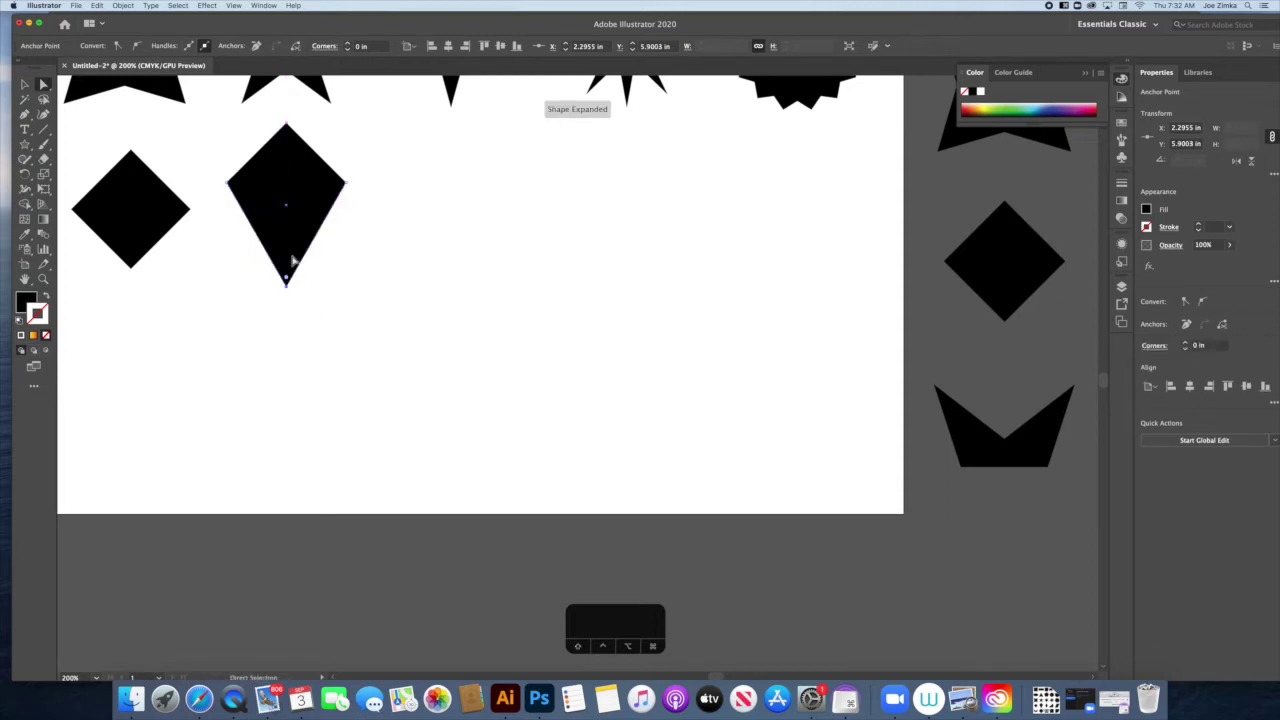
# Lengthen the kite by lowering its bottom anchor to about Y 6.04 in
pyautogui.hscroll(5, 574, 286)
pyautogui.hscroll(-2, 577, 286)
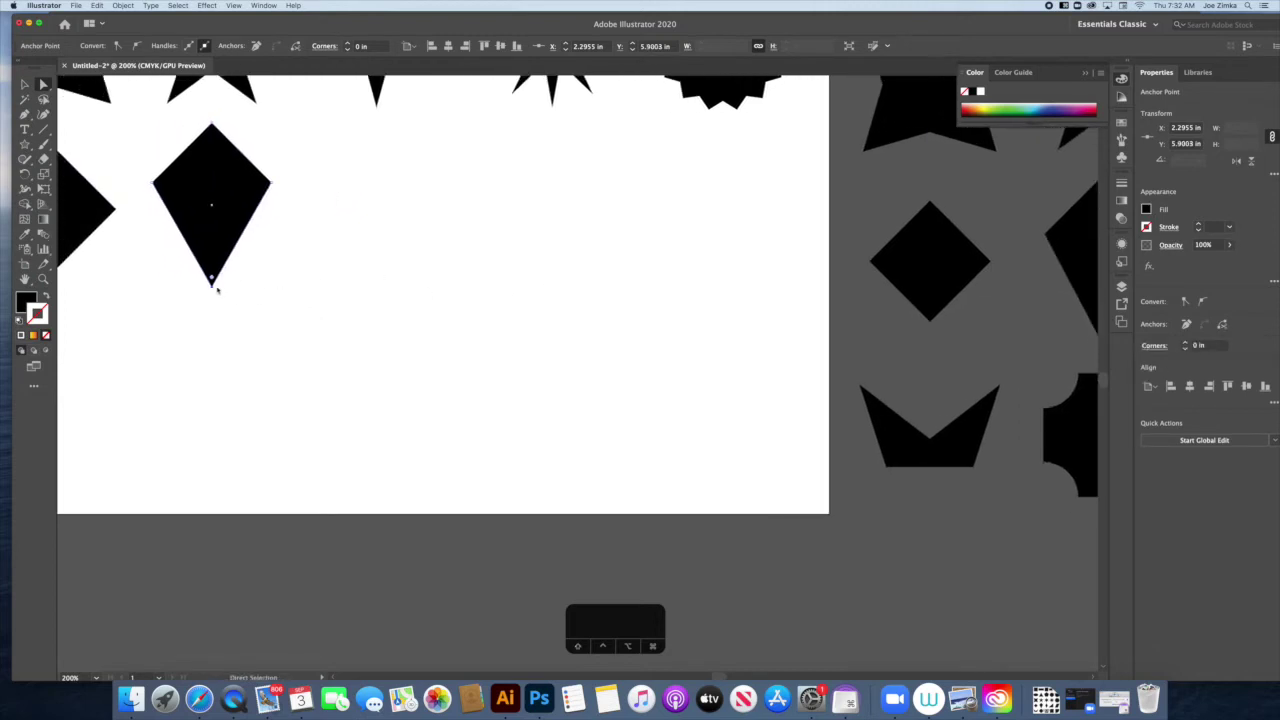
pyautogui.moveTo(212, 289); pyautogui.dragTo(213, 302)
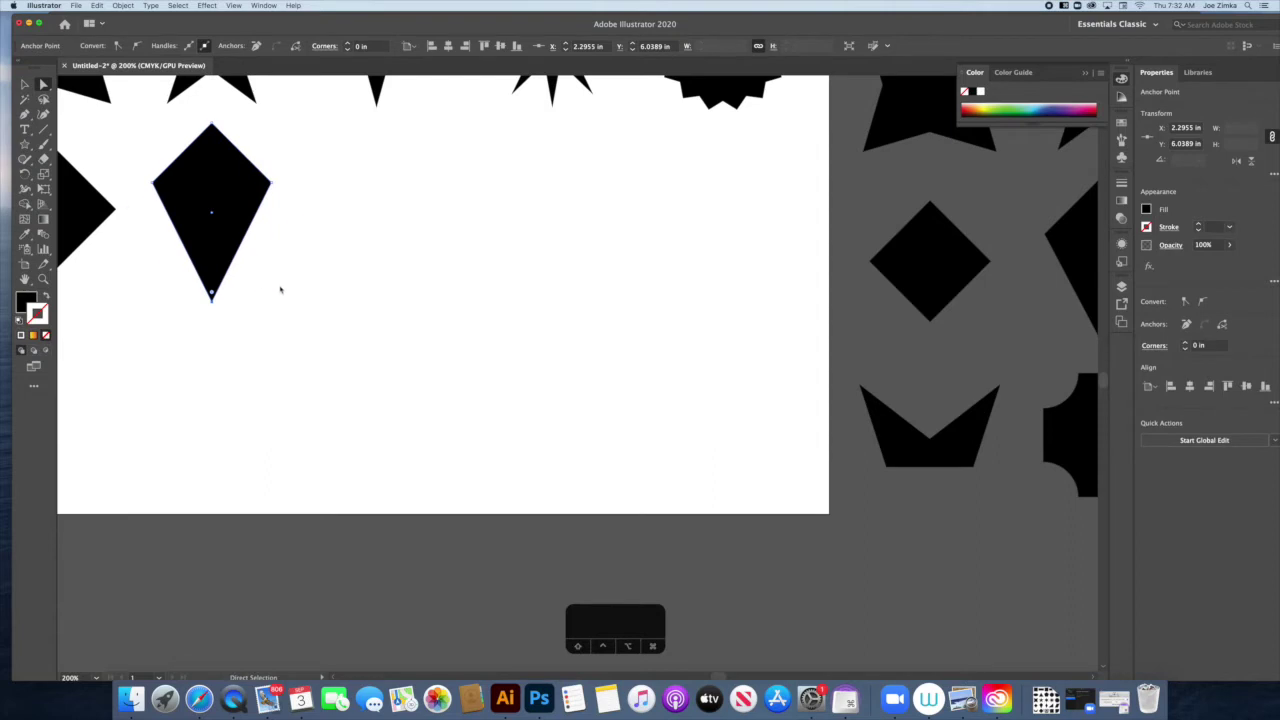
# Give the kite a yellow fill and no stroke
pyautogui.press('super+minus')
pyautogui.hscroll(5, 574, 287)
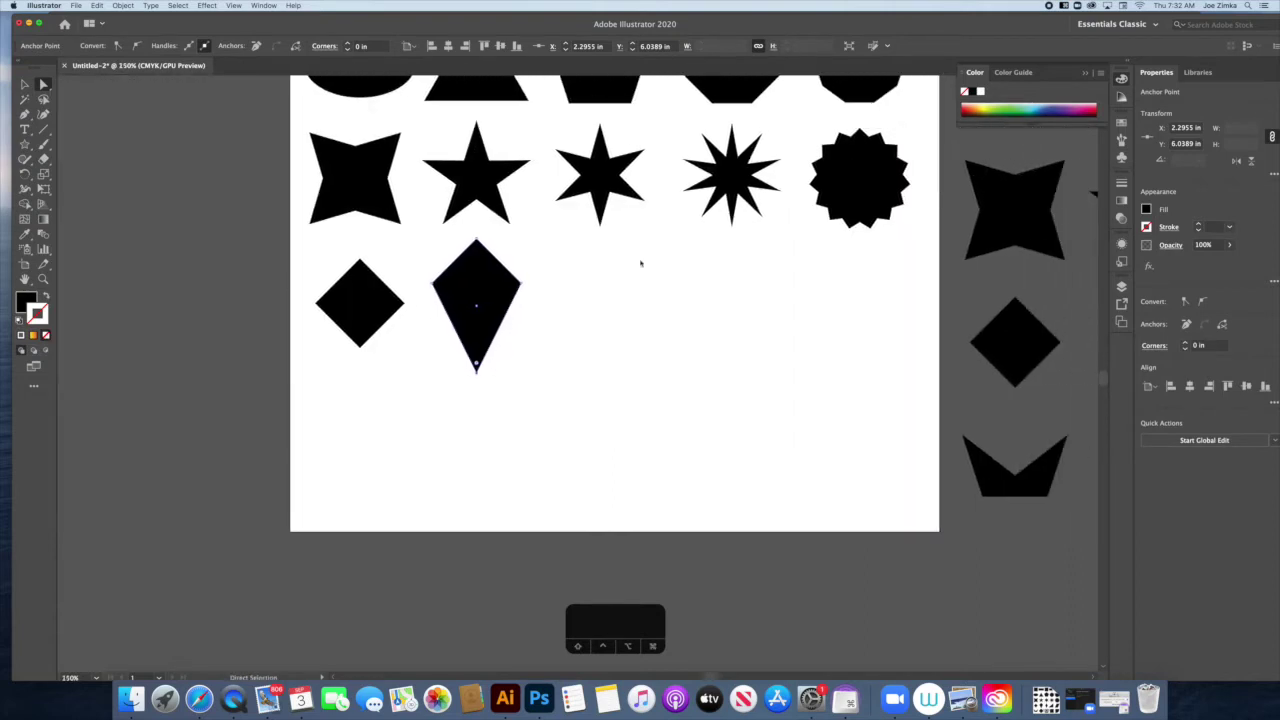
pyautogui.click(984, 106)
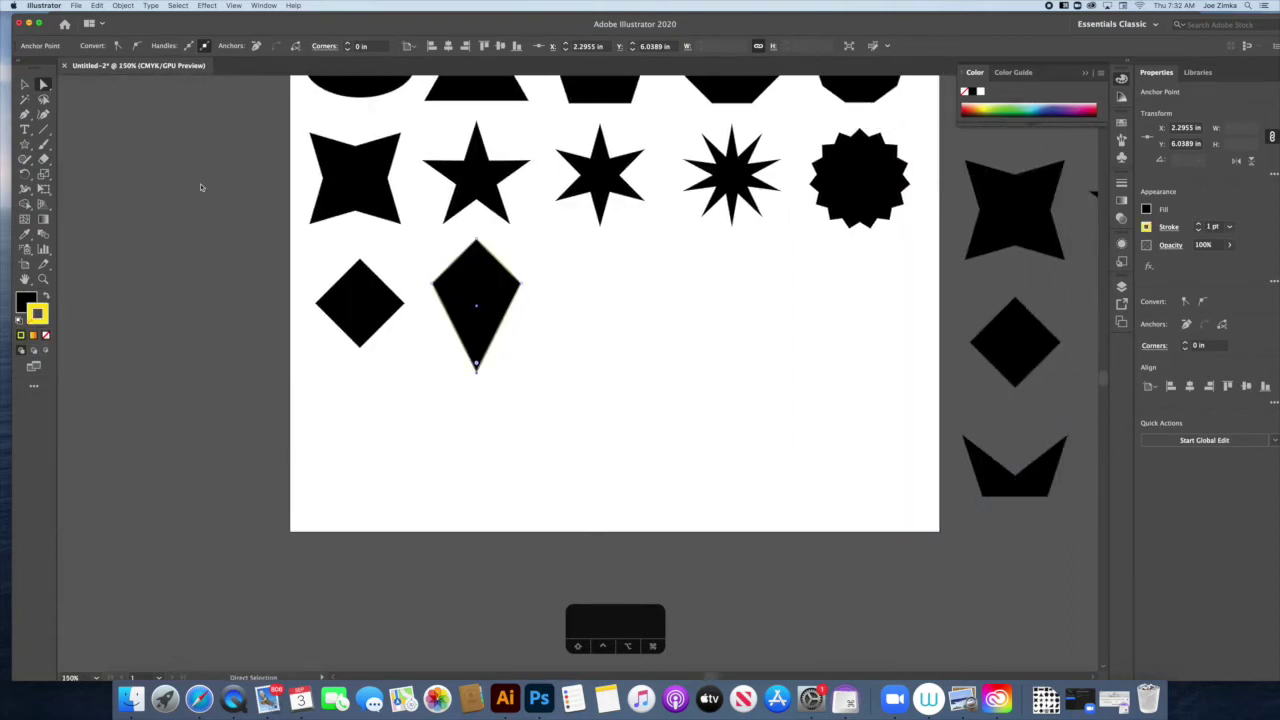
pyautogui.click(46, 297)
pyautogui.click(46, 336)
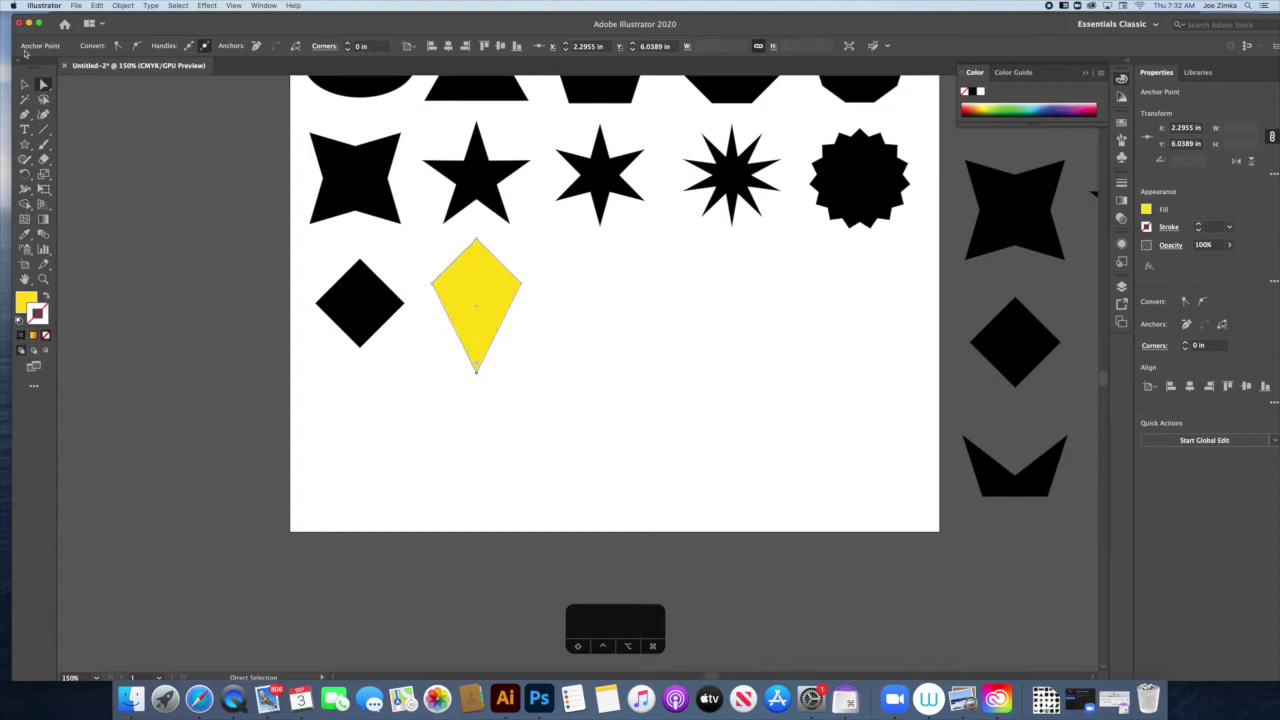
# Overlay the yellow kite on the reference kite, adjust its height to about 1.63 in, and return it below the five-point star
pyautogui.hscroll(5, 576, 309)
pyautogui.press('v')
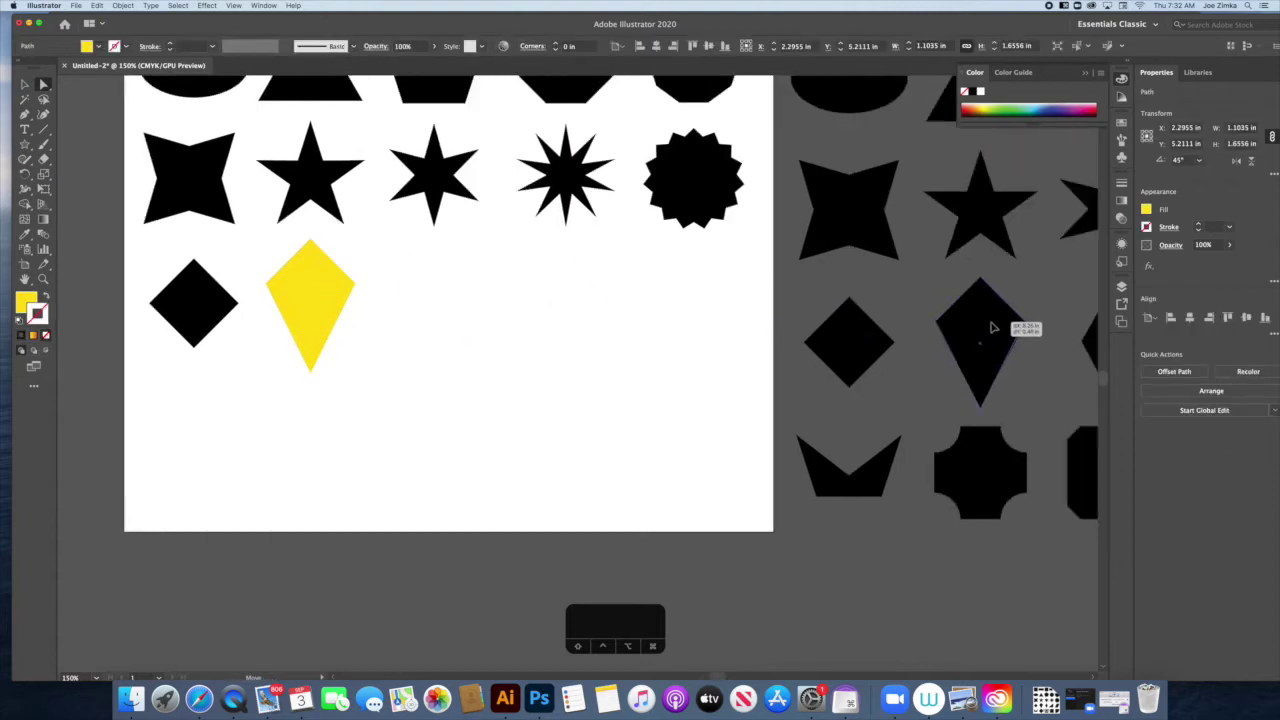
pyautogui.moveTo(993, 327); pyautogui.dragTo(994, 327)
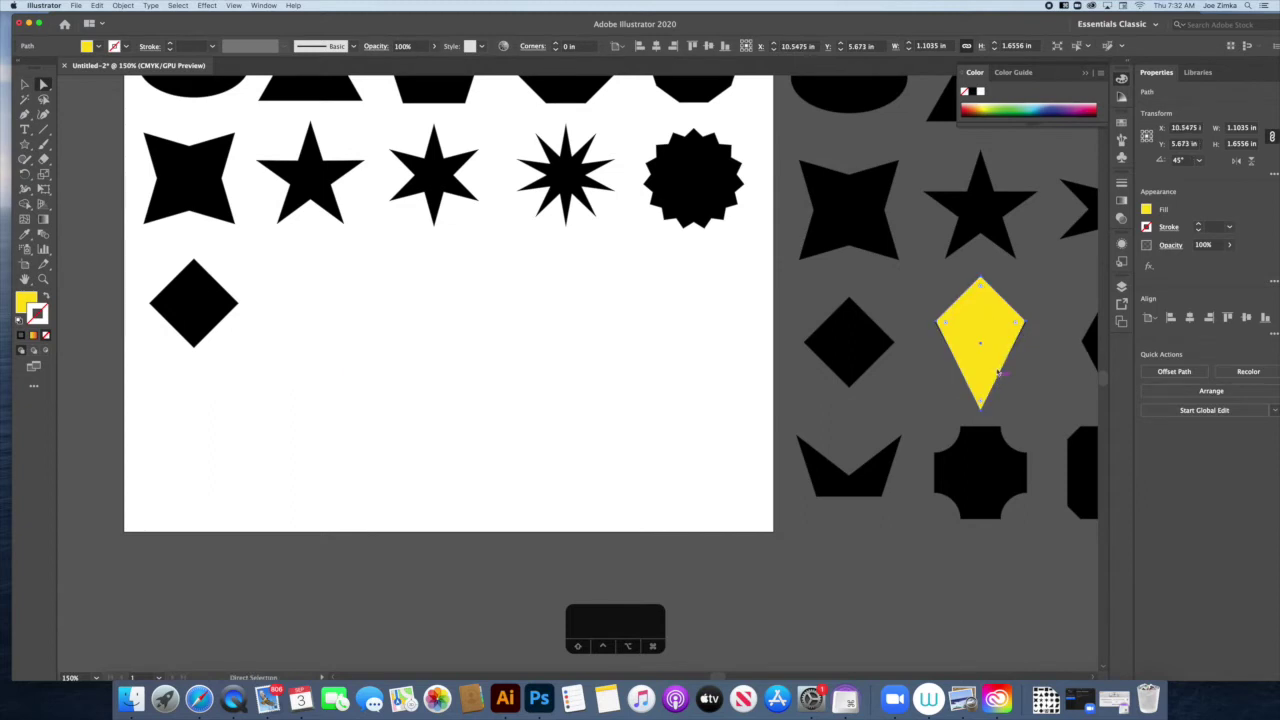
pyautogui.moveTo(985, 412); pyautogui.dragTo(981, 406)
pyautogui.moveTo(1021, 323); pyautogui.dragTo(318, 254)
pyautogui.click(995, 318)
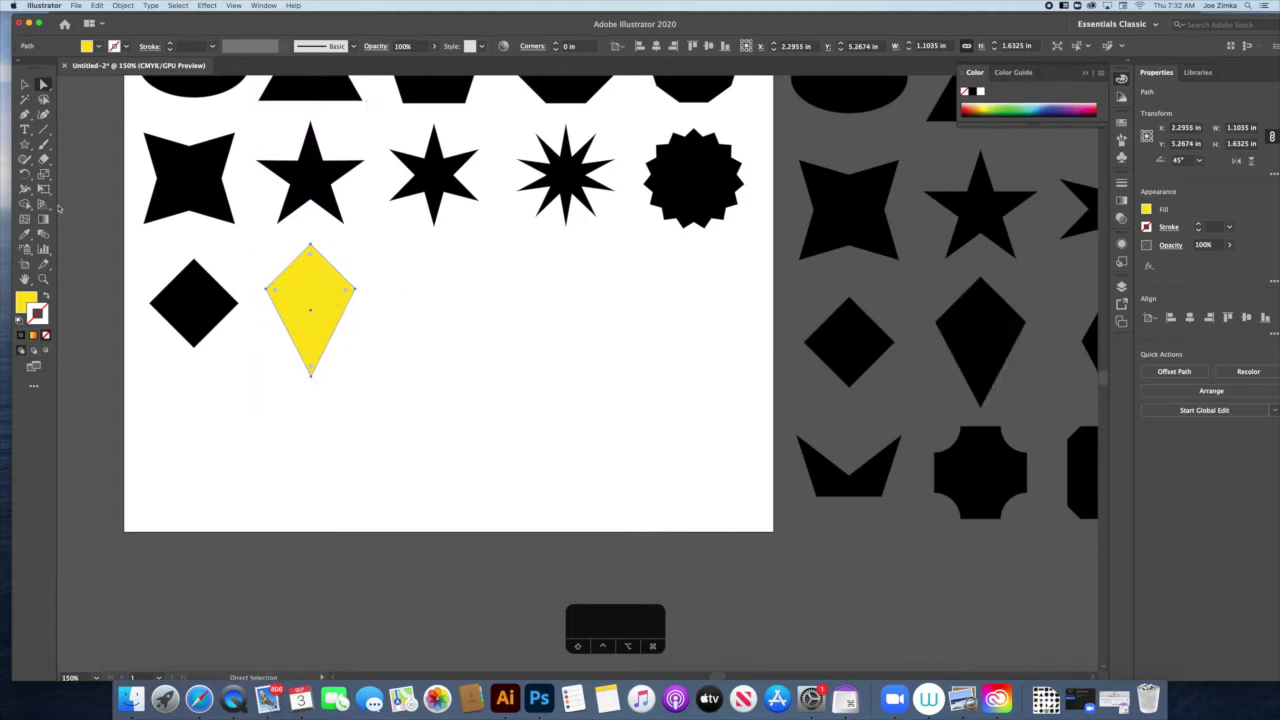
# Sample the black fill of the four-point star onto the kite and scale it down proportionally to about 1.02 × 1.51 in
pyautogui.click(206, 199)
pyautogui.press('v')
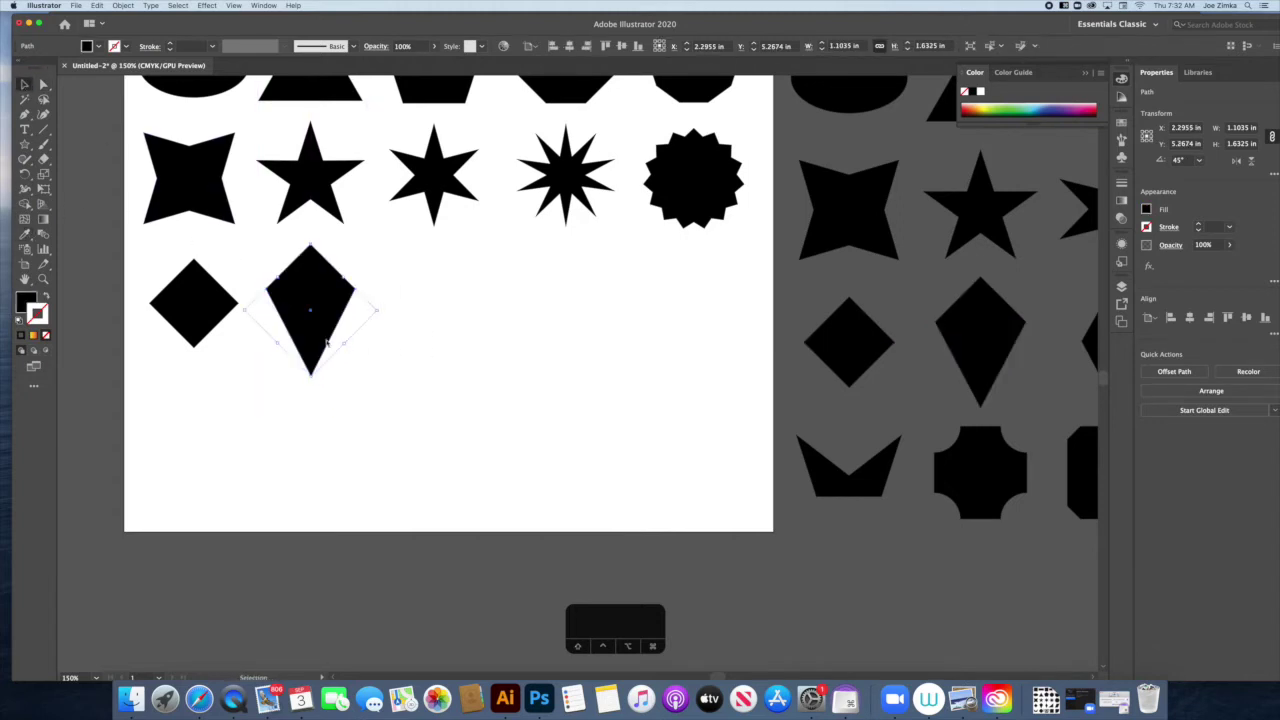
pyautogui.press('a')
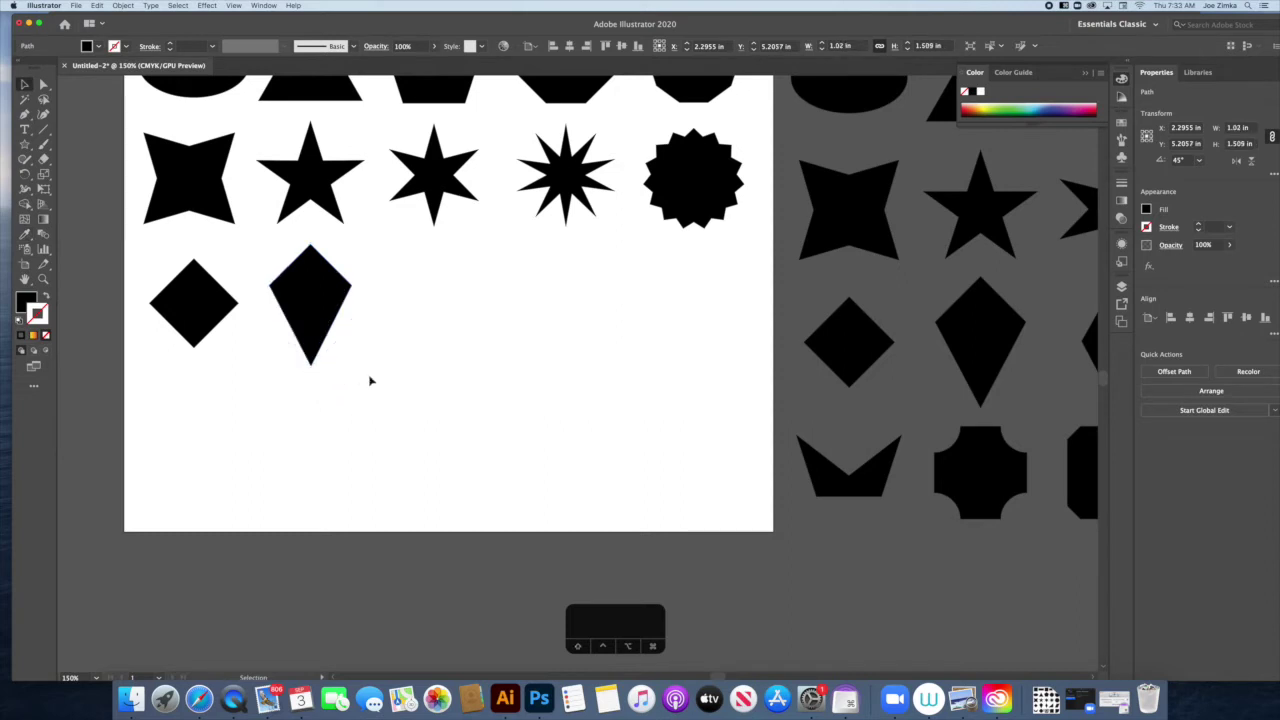
pyautogui.click(369, 376)
# Duplicate the black kite and place the copy beneath the six-point star
pyautogui.press('super+minus')
pyautogui.press('v')
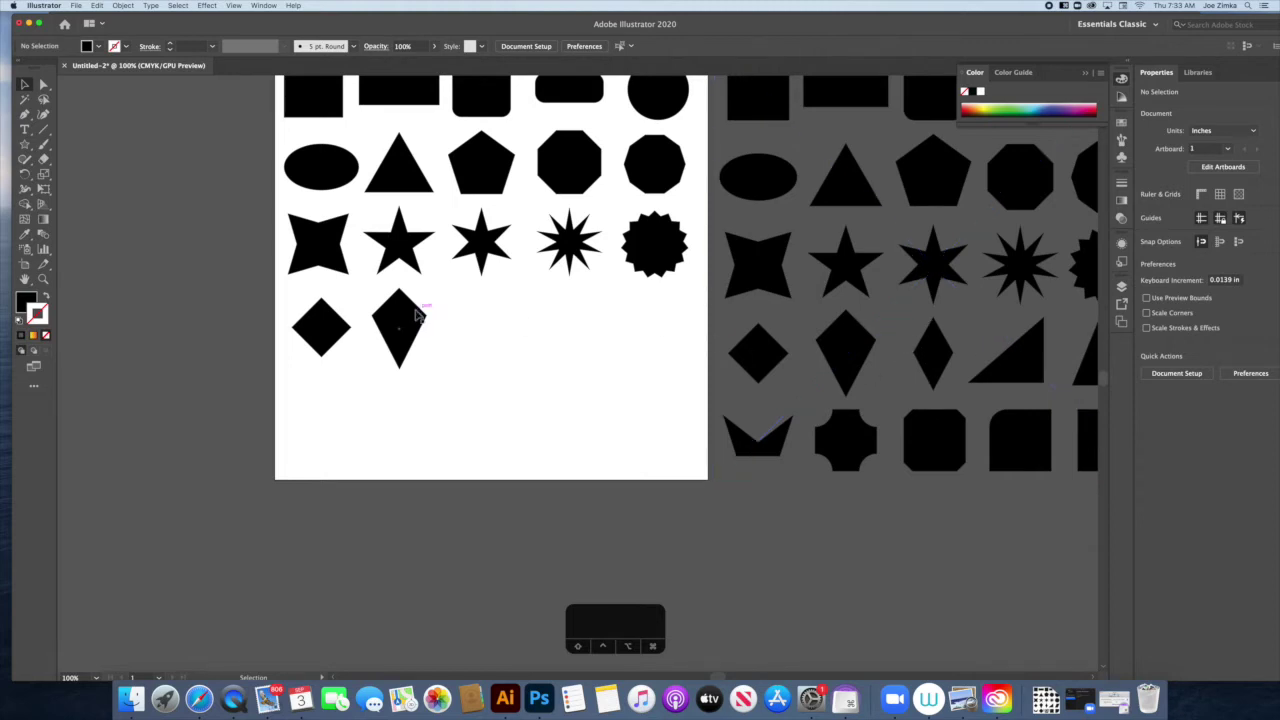
pyautogui.click(373, 318)
pyautogui.press('a')
pyautogui.press('super+c')
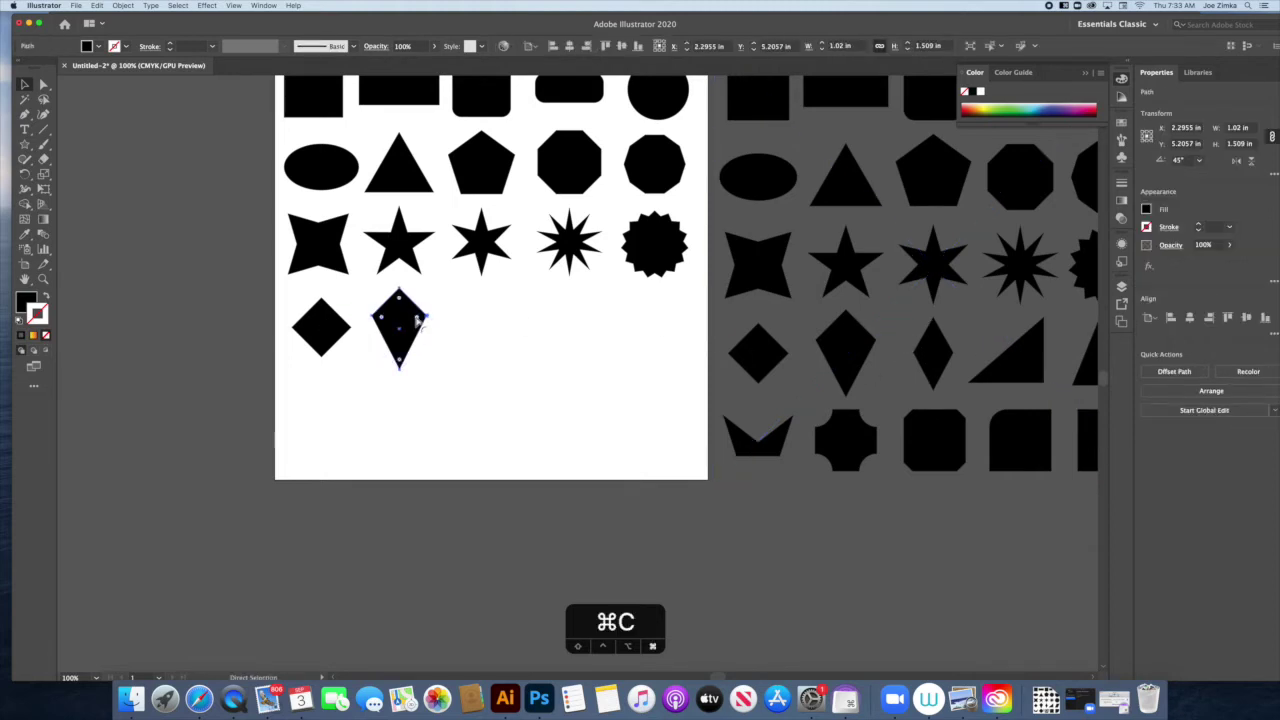
pyautogui.press('super+v')
pyautogui.moveTo(585, 360); pyautogui.dragTo(488, 335)
# Reshape the copied kite into a rhombus about 1.84 in tall by raising its top anchor
pyautogui.click(509, 309)
pyautogui.press('a')
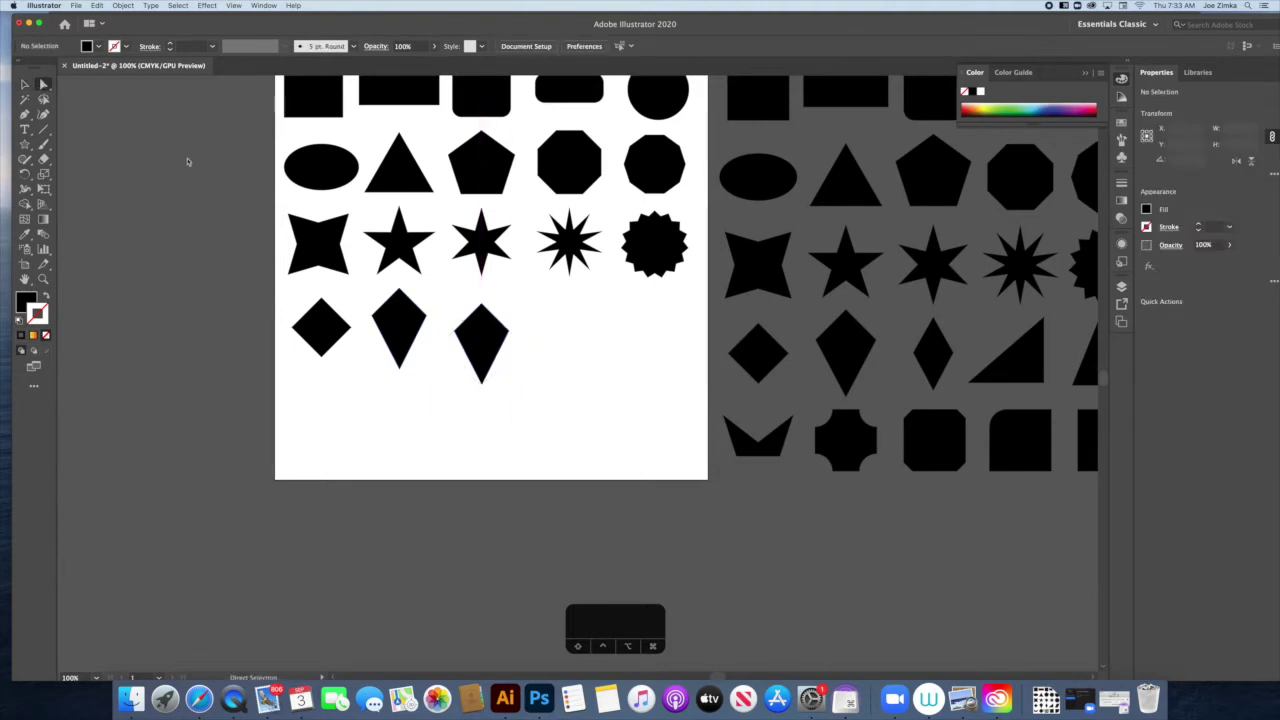
pyautogui.moveTo(481, 305); pyautogui.dragTo(459, 325)
pyautogui.click(497, 337)
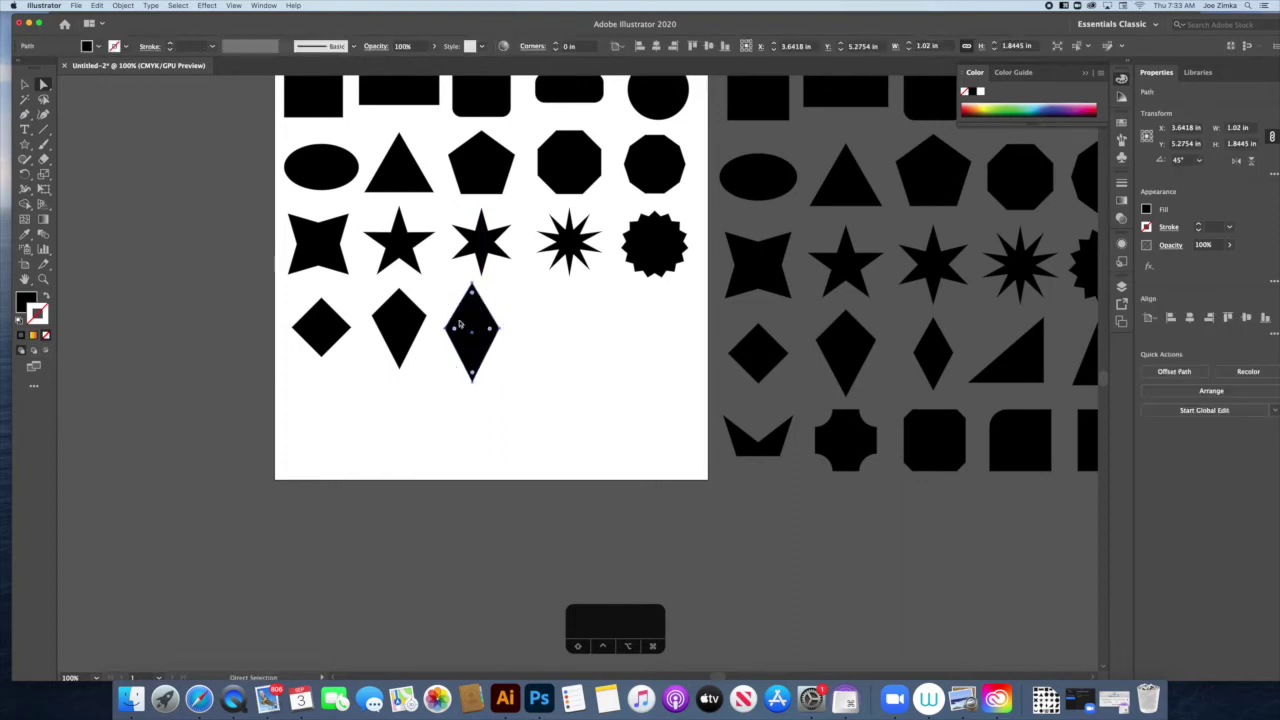
# Scale the rhombus down and center it beneath the six-point star
pyautogui.press('v')
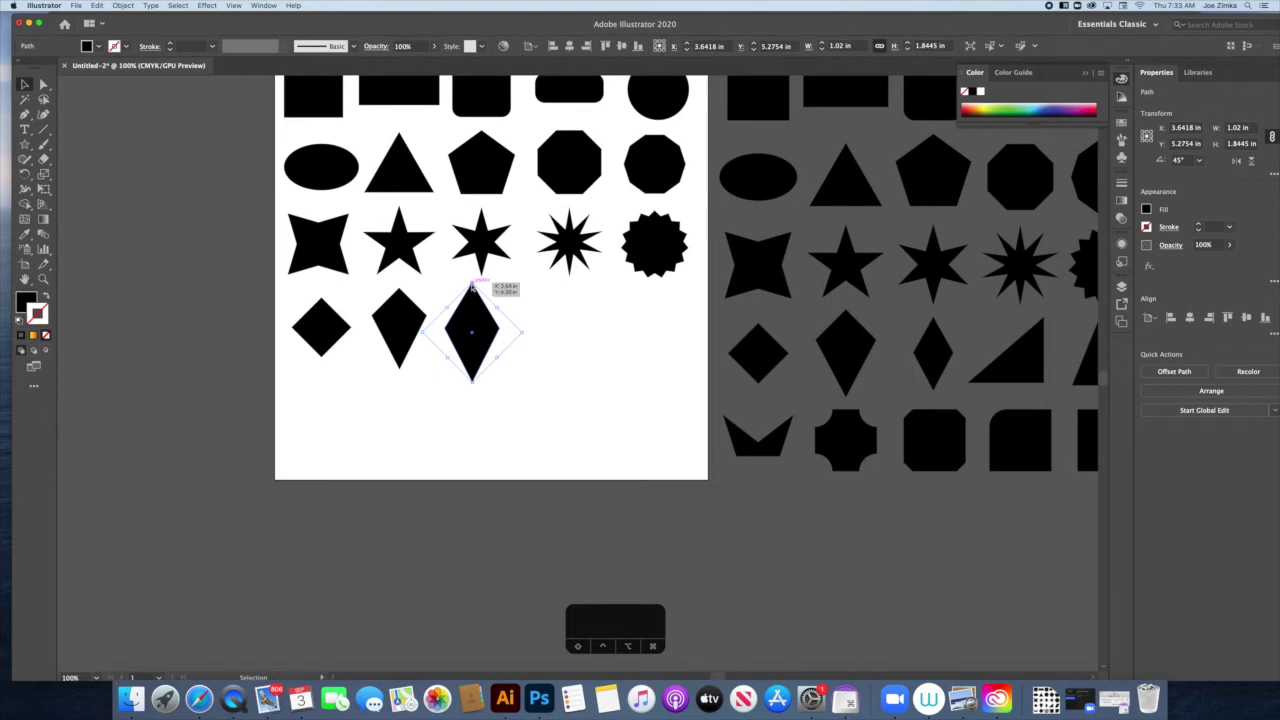
pyautogui.moveTo(472, 287); pyautogui.dragTo(478, 318)
pyautogui.click(546, 302)
# Draw a square of about 0.93 in beside the rhombus with the Rectangle tool
pyautogui.hscroll(5, 546, 302)
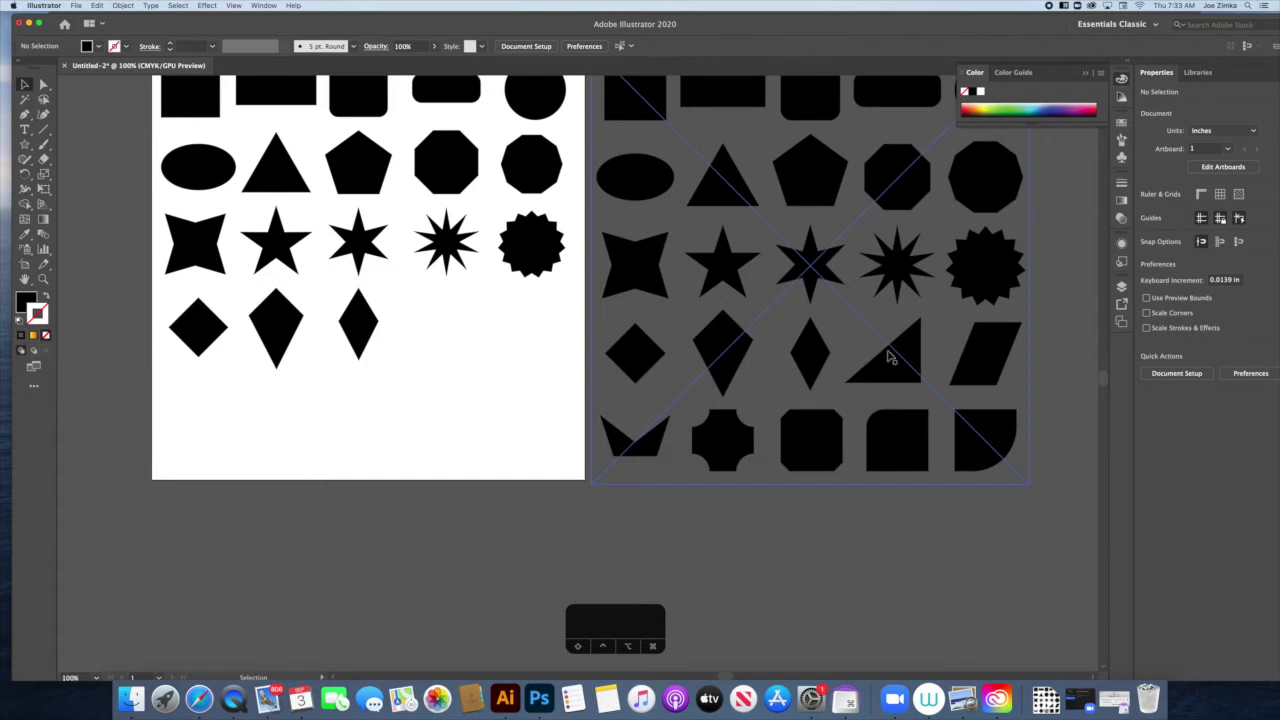
pyautogui.click(24, 145)
pyautogui.click(88, 144)
pyautogui.moveTo(415, 305); pyautogui.dragTo(465, 355)
pyautogui.click(452, 323)
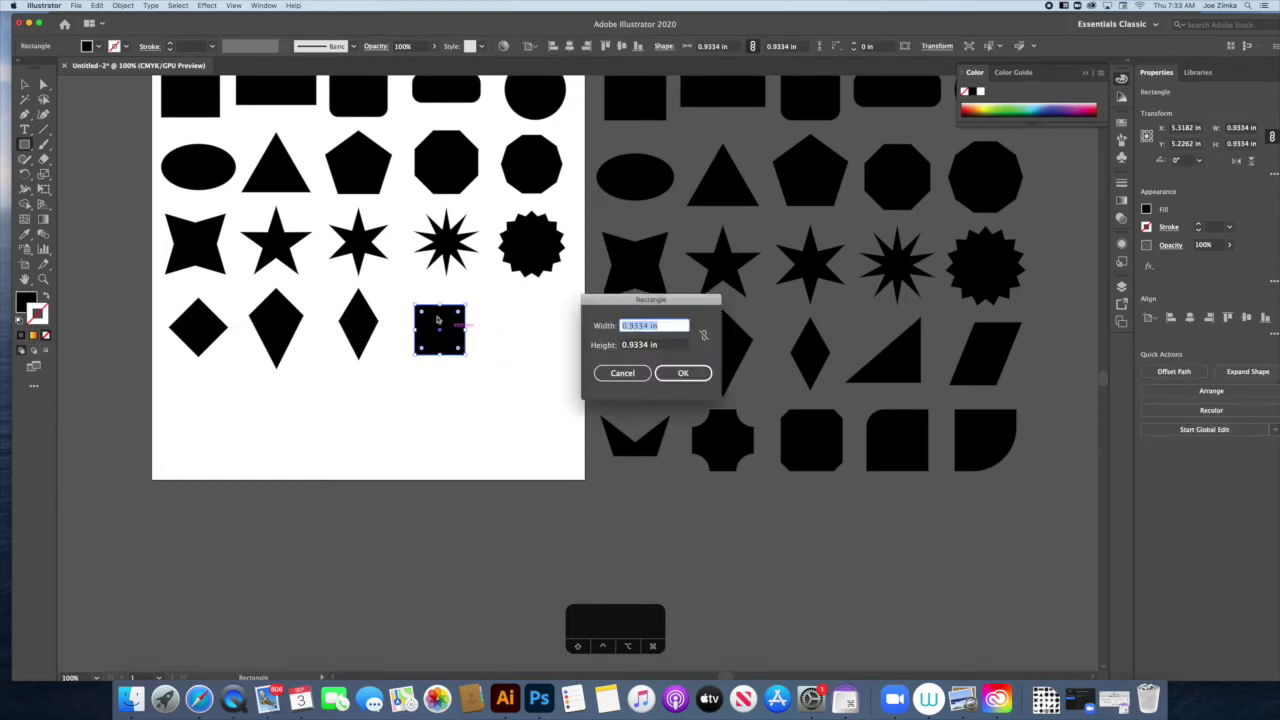
pyautogui.click(617, 371)
# Turn the square into a right triangle by deleting its upper-left anchor point
pyautogui.press('a')
pyautogui.click(400, 293)
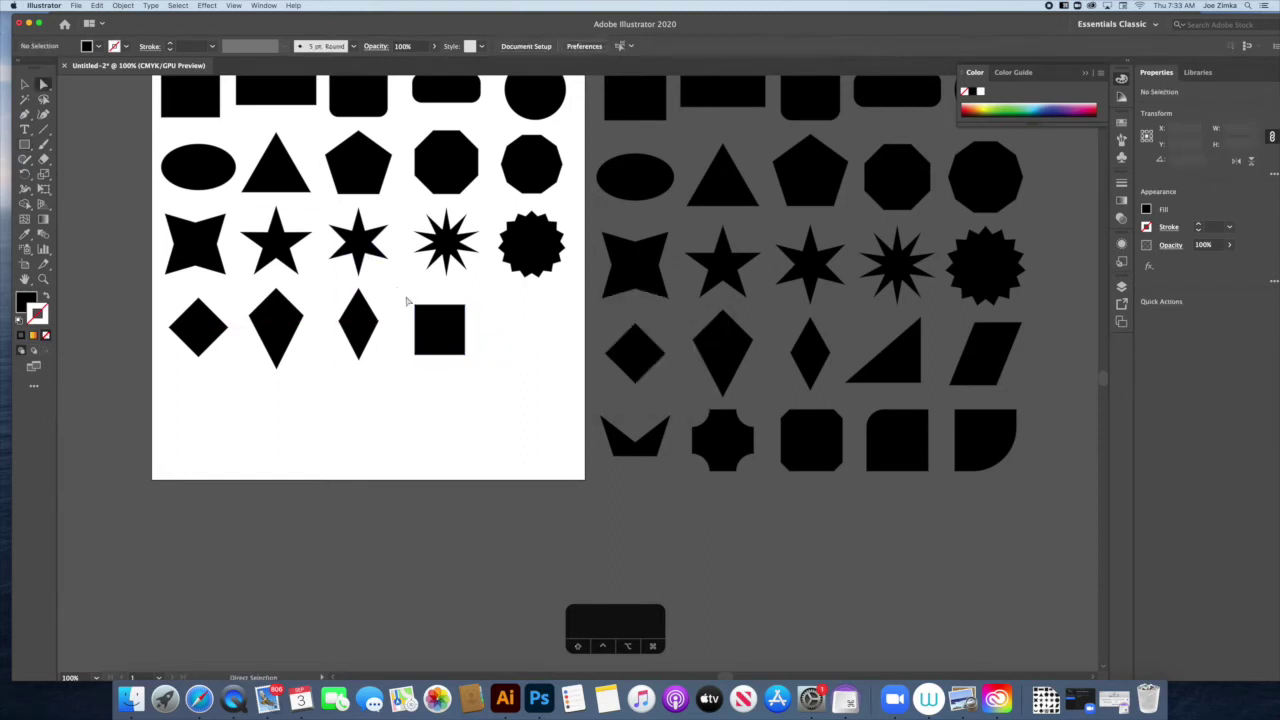
pyautogui.click(416, 306)
pyautogui.press('BackSpace')
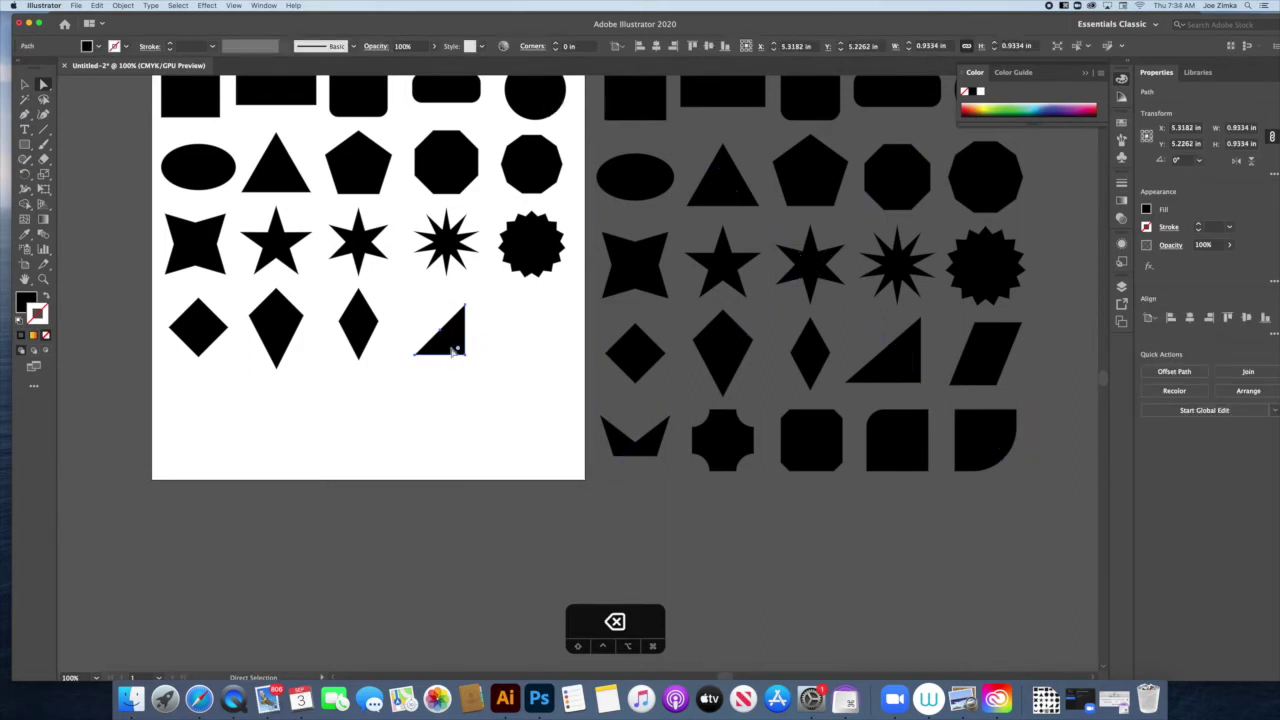
# Deselect the triangle and switch the artwork to Outline view to examine its open path
pyautogui.click(486, 339)
pyautogui.hotkey('ctrl', 'y')
pyautogui.hotkey('ctrl', 'y')
pyautogui.hotkey('ctrl', 'y')
pyautogui.hotkey('ctrl', 'y')
pyautogui.hotkey('ctrl', 'y')
pyautogui.hotkey('ctrl', 'y')
pyautogui.hotkey('ctrl', 'y')
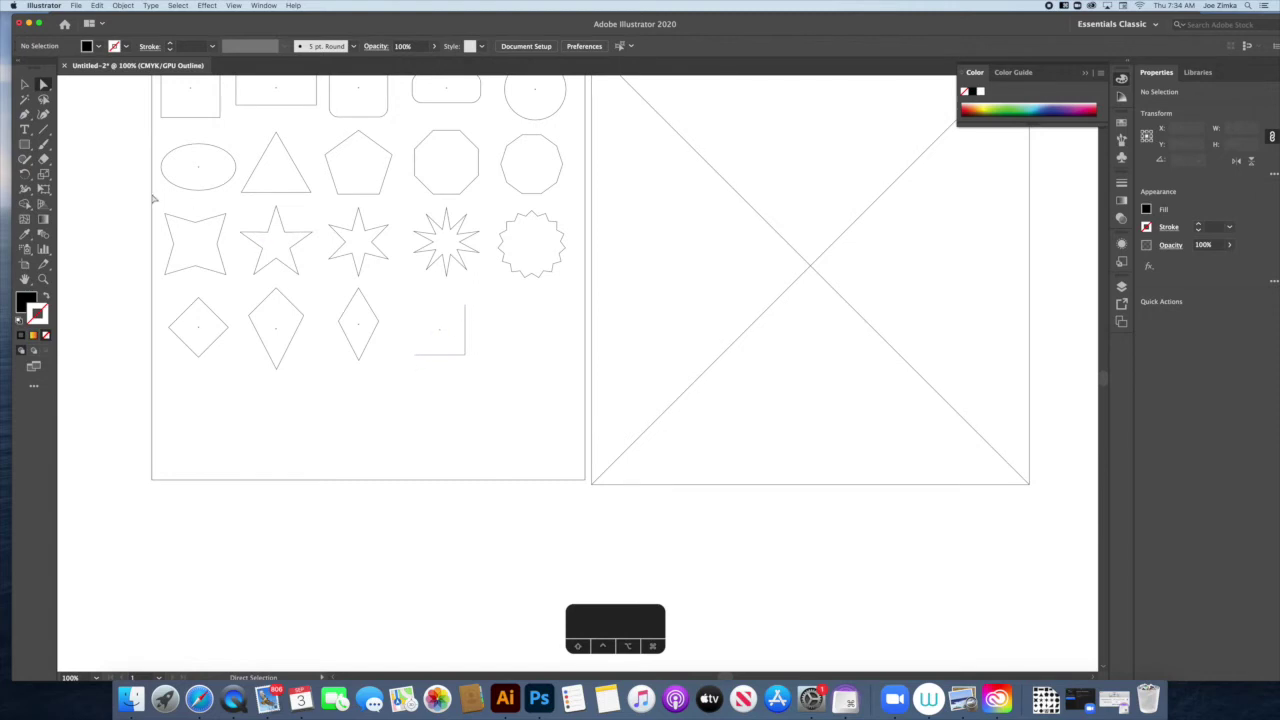
# Draw a closed practice triangle and a closed curved practice shape below the fourth row with the Pen tool
pyautogui.click(26, 115)
pyautogui.click(332, 429)
pyautogui.click(368, 397)
pyautogui.click(388, 438)
pyautogui.click(333, 431)
pyautogui.click(414, 429)
pyautogui.moveTo(458, 397); pyautogui.dragTo(423, 434)
pyautogui.click(414, 429)
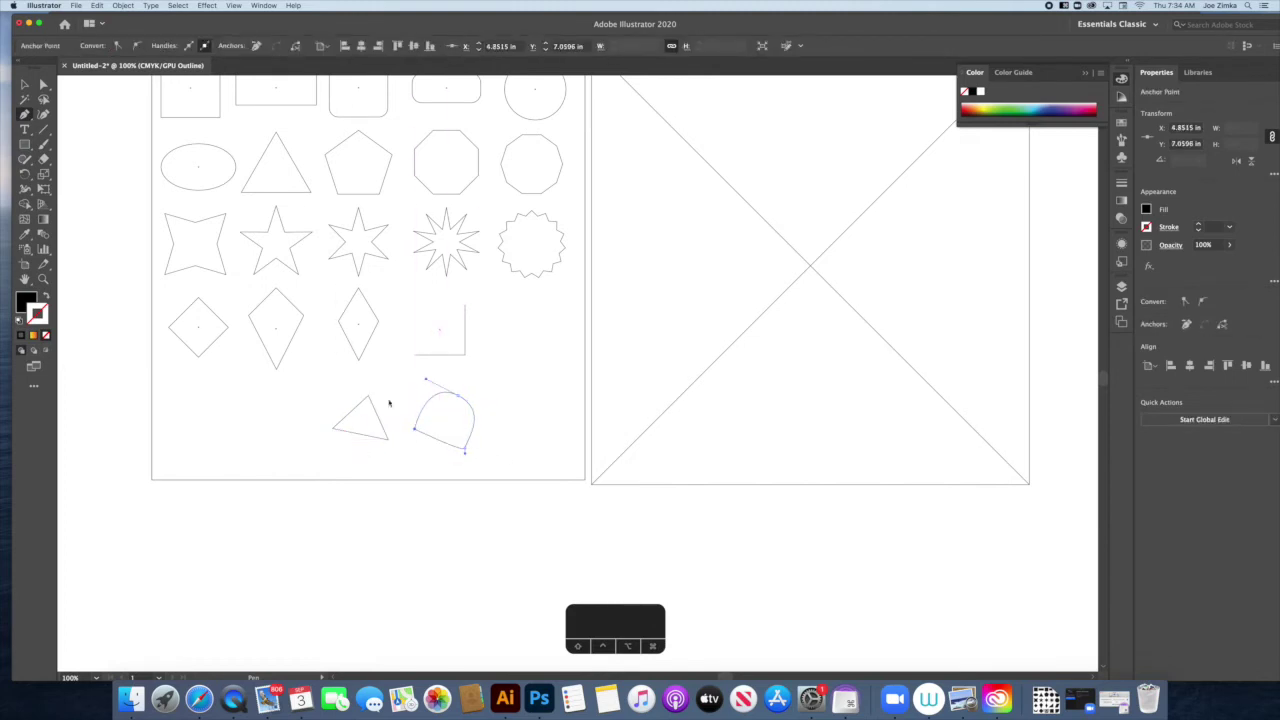
# Close the right triangle's open path by joining its two endpoints along the diagonal with the Pen tool
pyautogui.click(415, 355)
pyautogui.click(465, 305)
pyautogui.click(465, 305)
pyautogui.click(43, 84)
pyautogui.click(403, 364)
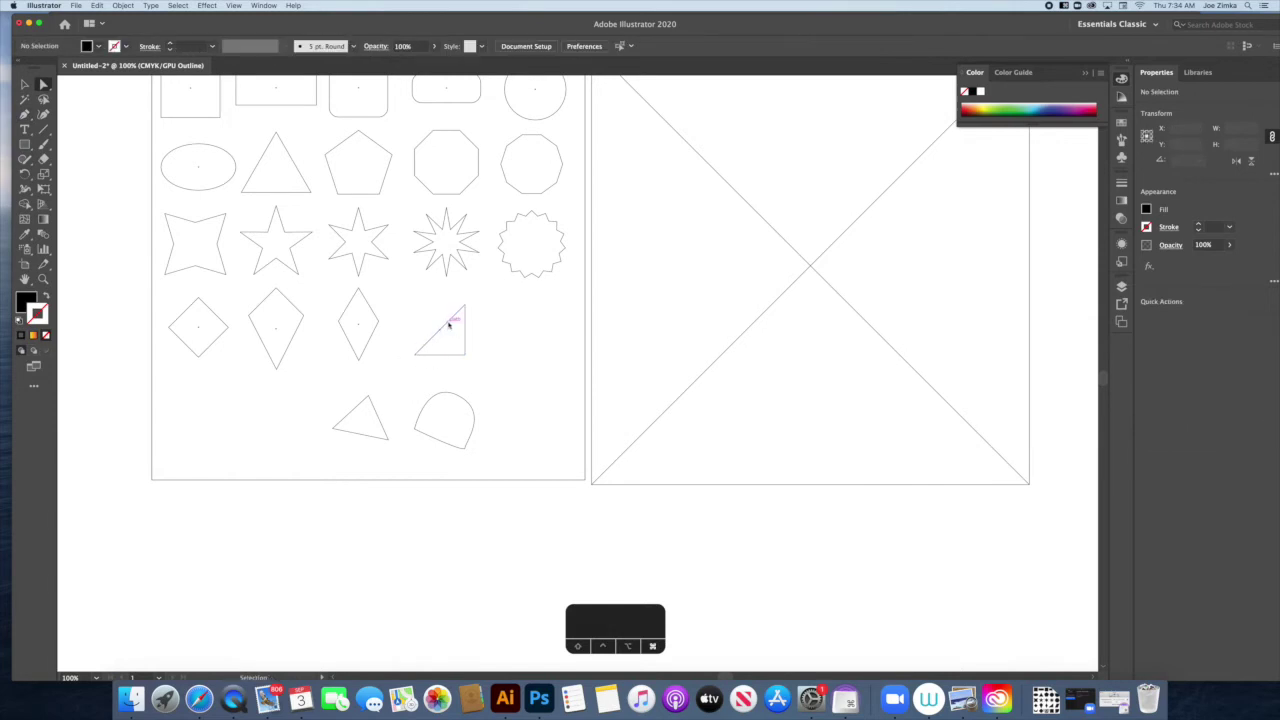
# Compare the closed right triangle in Outline and Preview views, ending in Preview
pyautogui.press('super+y')
pyautogui.press('super+y')
pyautogui.press('super+y')
pyautogui.press('super+y')
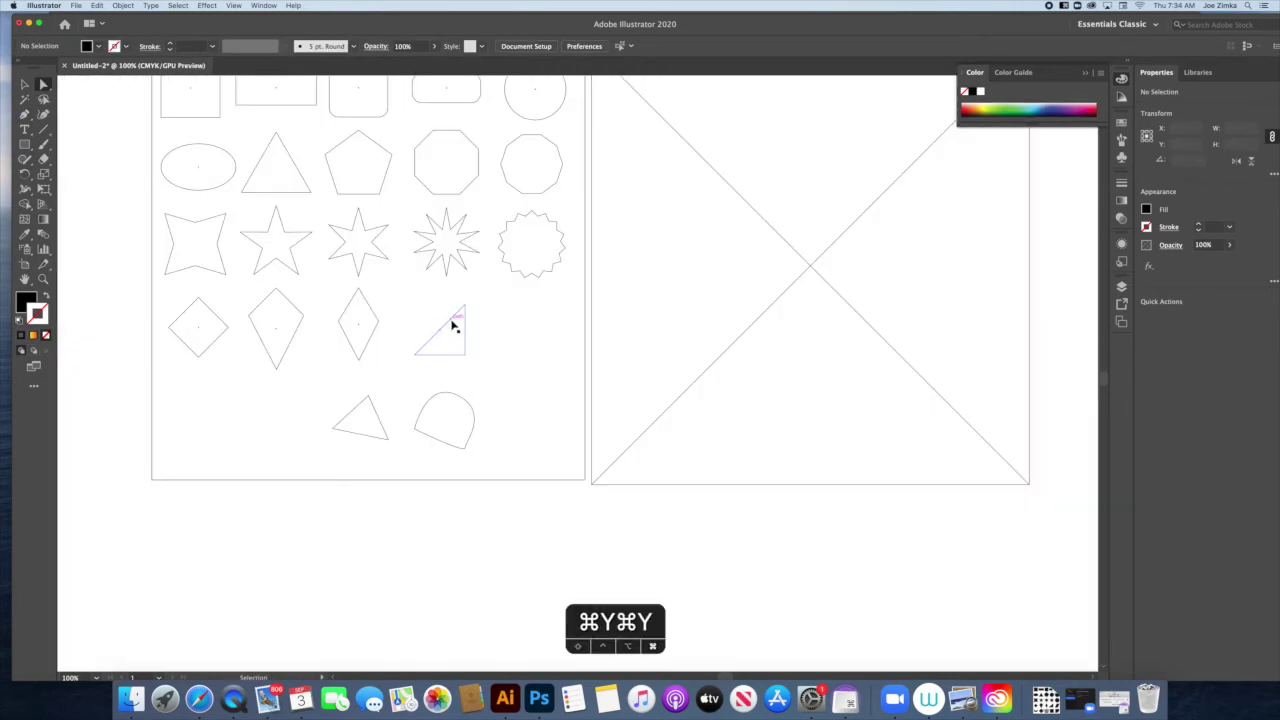
pyautogui.press('super+y')
pyautogui.press('super+y')
pyautogui.press('super+y')
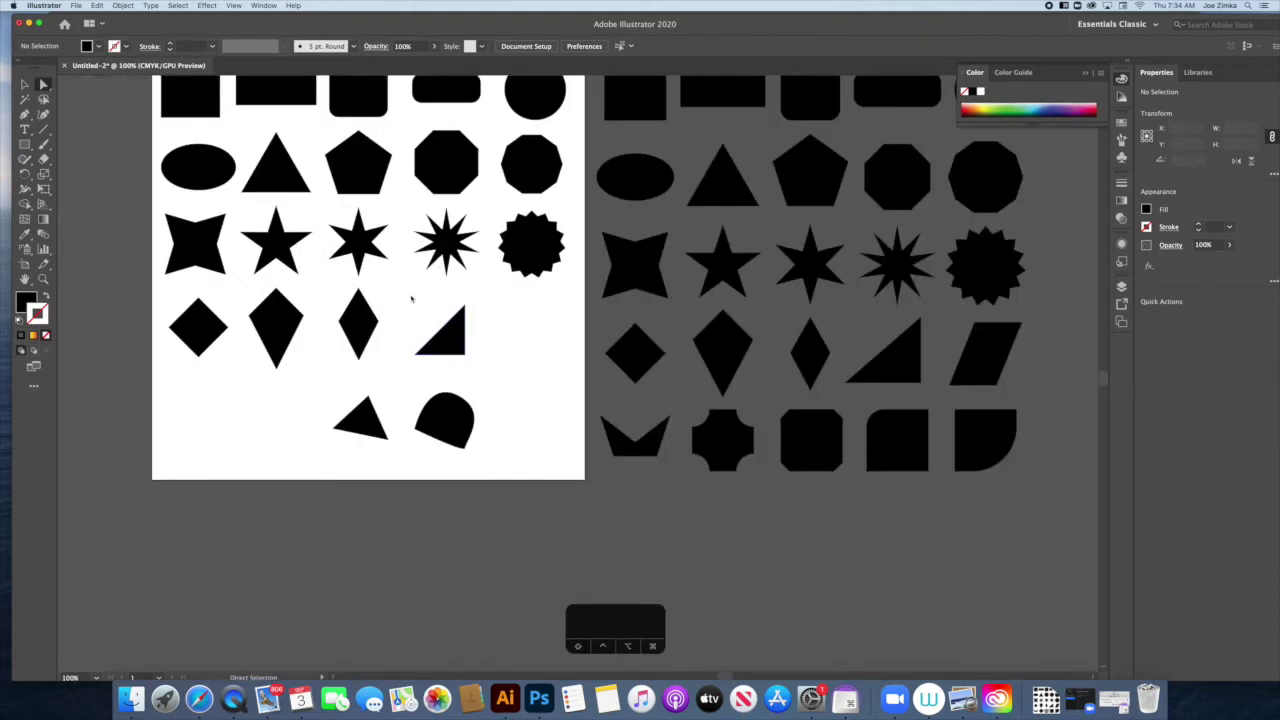
pyautogui.click(450, 342)
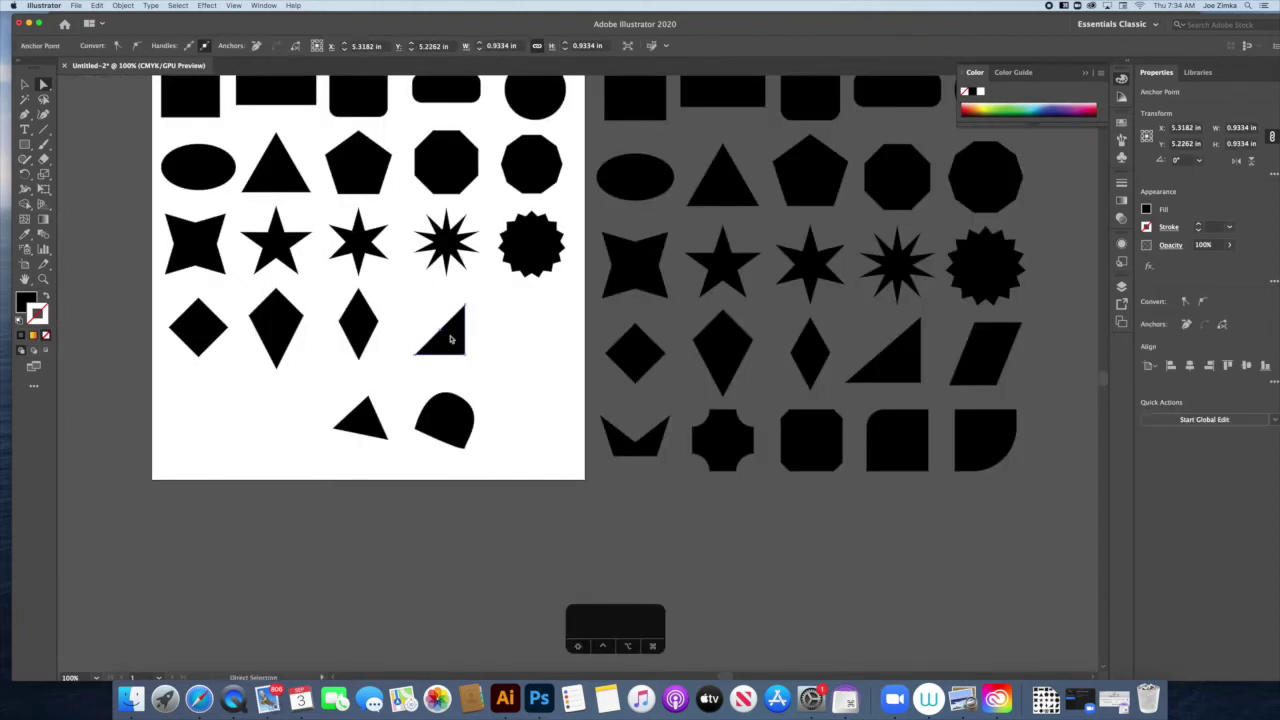
pyautogui.press('BackSpace')
pyautogui.press('super+y')
pyautogui.press('super+y')
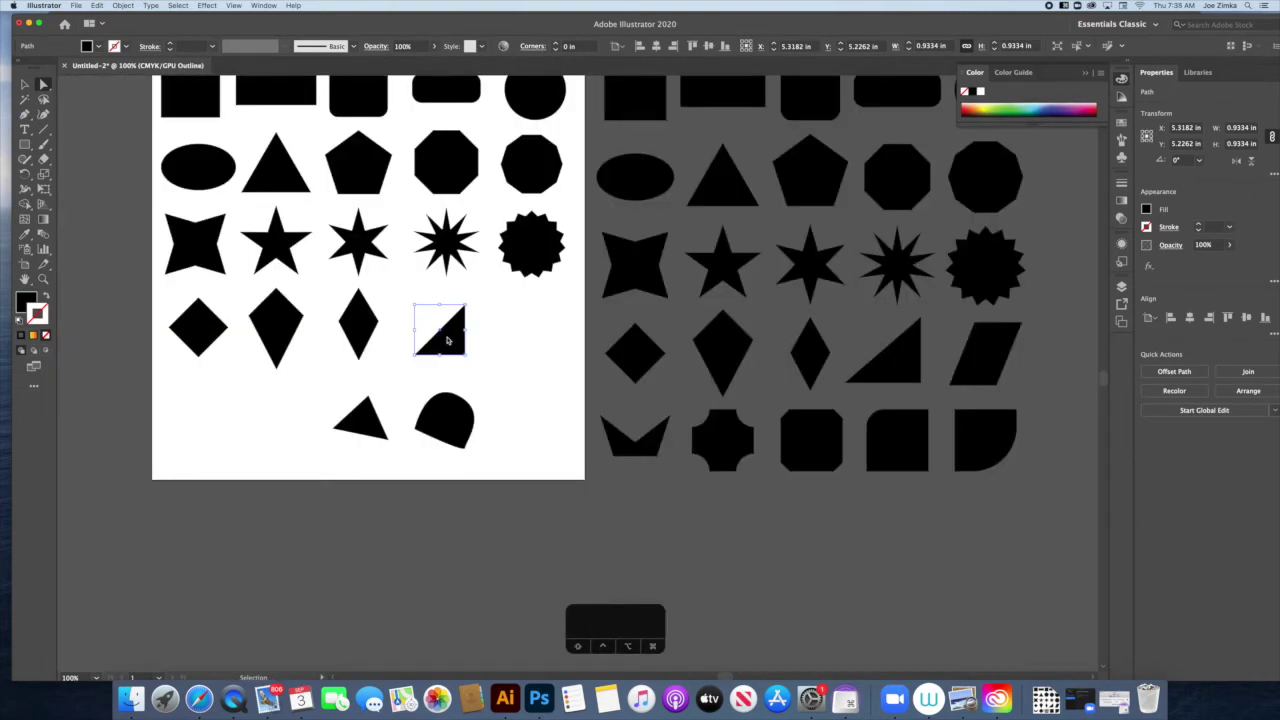
pyautogui.click(450, 342)
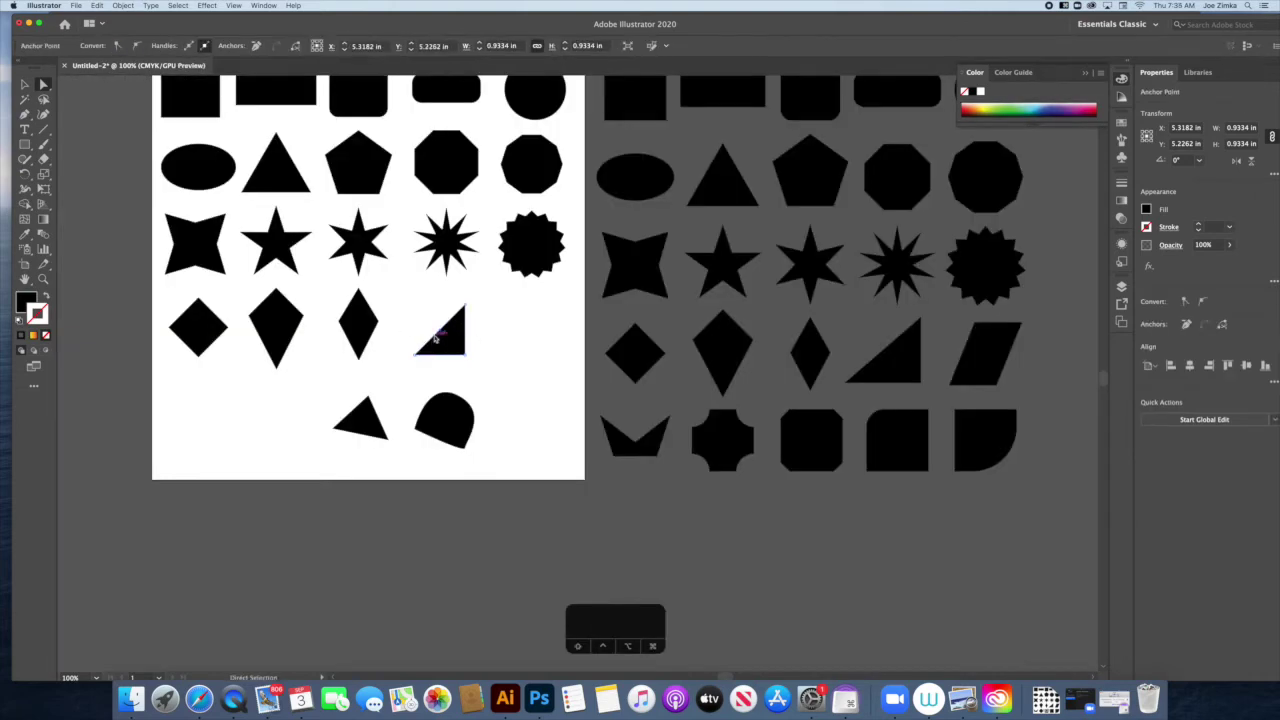
# Delete the curved and triangular practice shapes below the fourth row
pyautogui.click(445, 420)
pyautogui.press('BackSpace')
pyautogui.click(372, 425)
pyautogui.press('BackSpace')
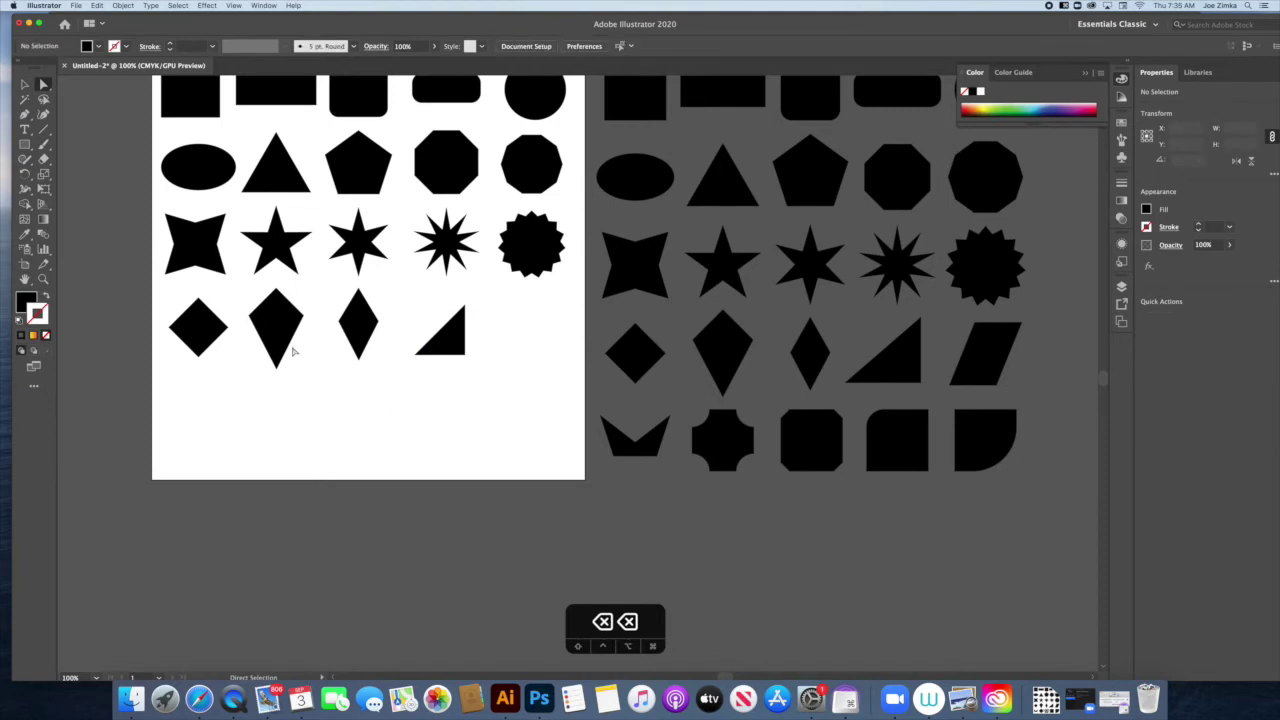
# Enlarge the right triangle to about 1.04 in square and align it with the fourth row beside the rhombus
pyautogui.click(24, 84)
pyautogui.click(445, 335)
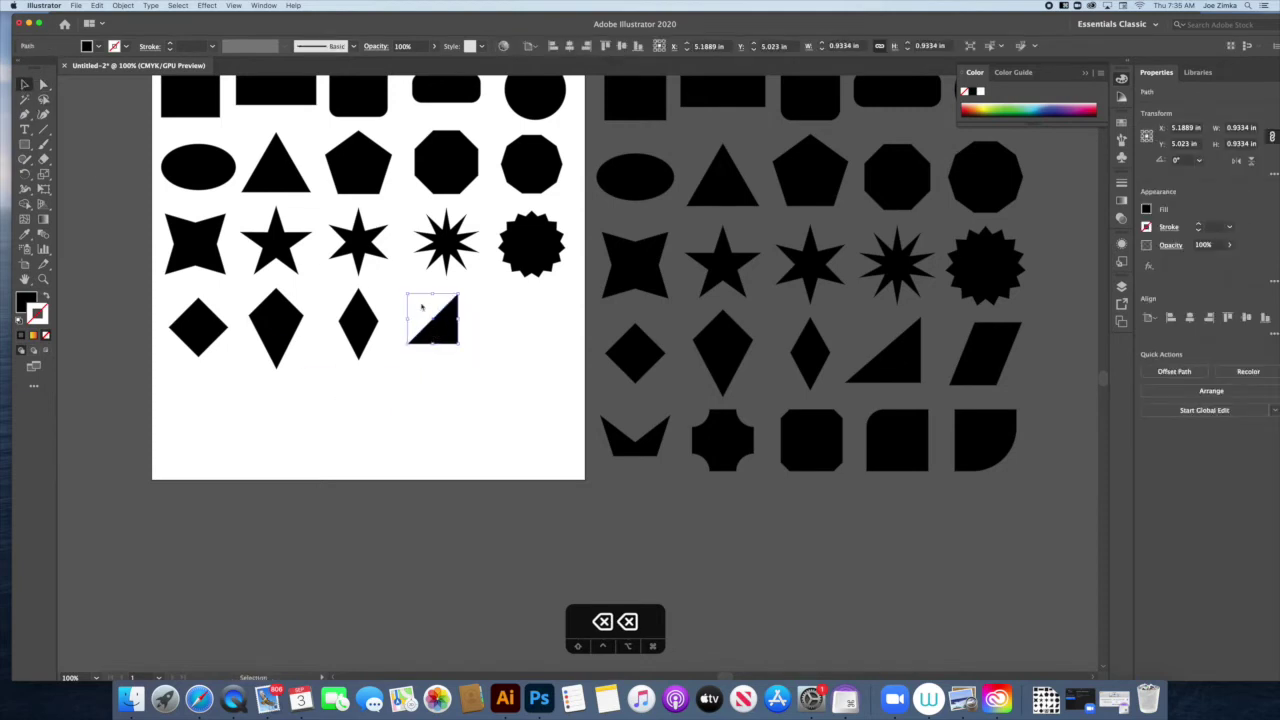
pyautogui.moveTo(407, 296); pyautogui.dragTo(405, 290)
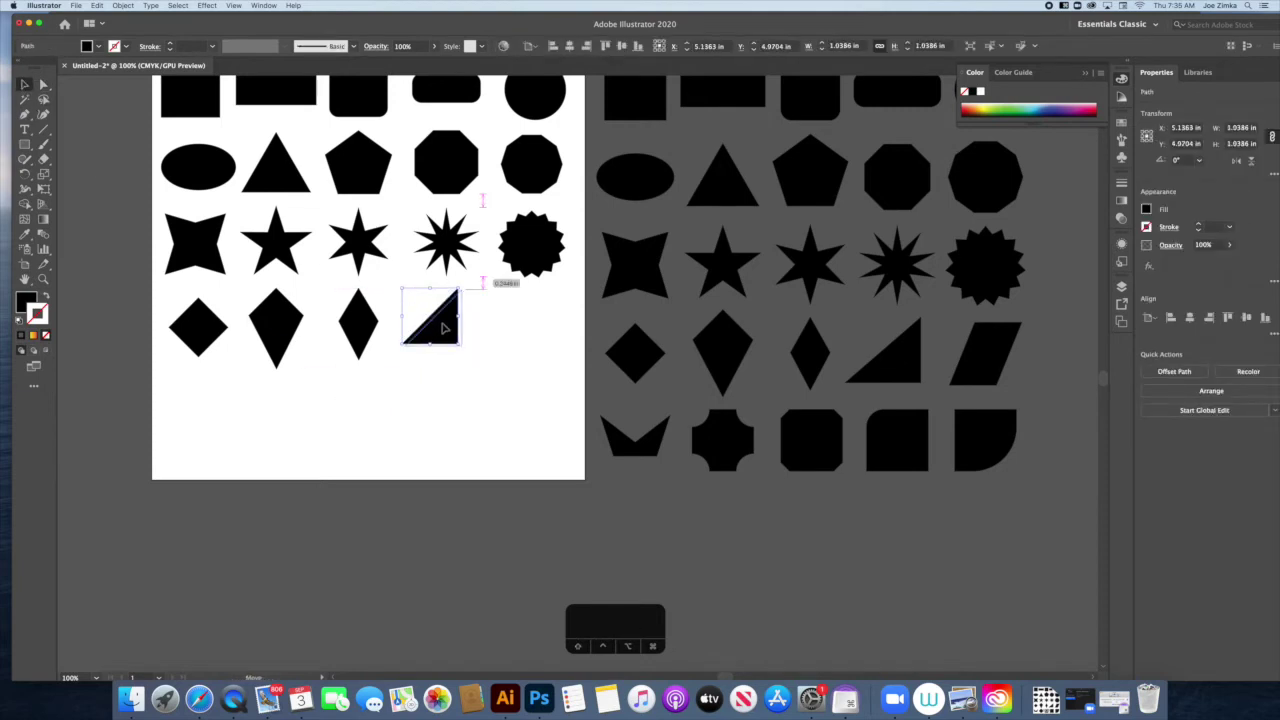
pyautogui.hscroll(2, 1006, 343)
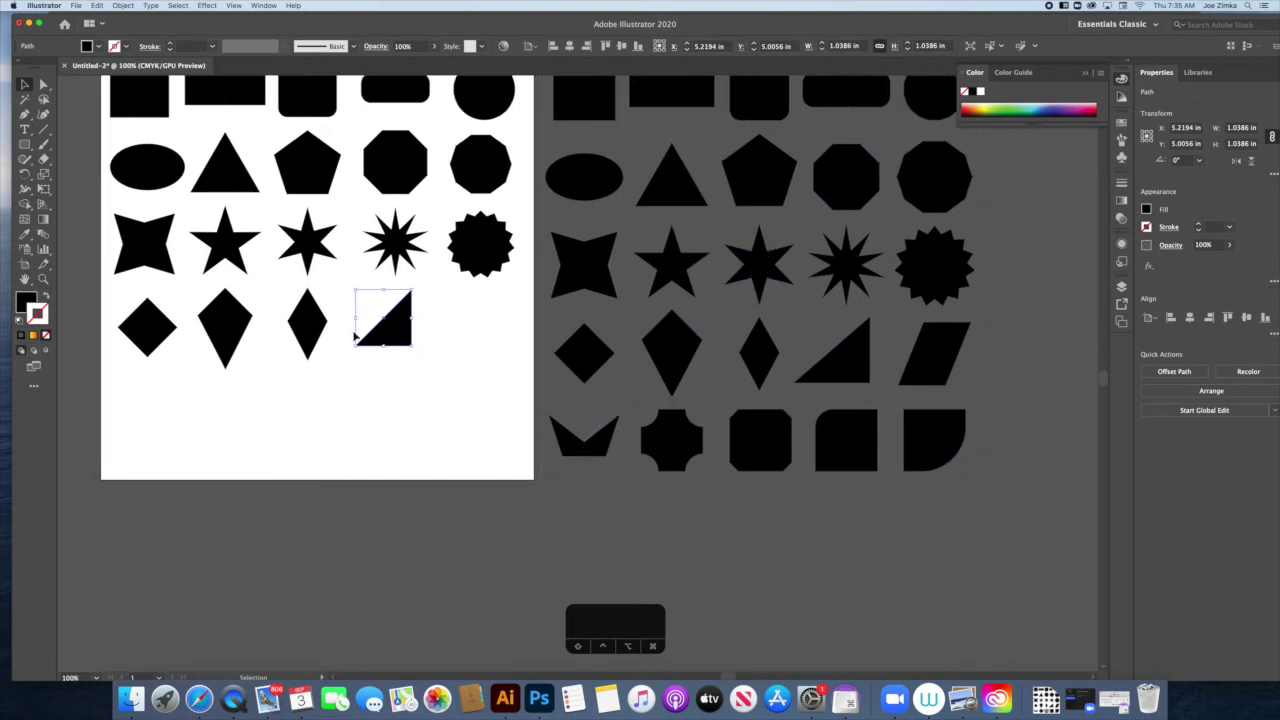
# Duplicate the first-row rectangle, rotate the copy upright, and place it beneath the burst shape
pyautogui.click(230, 100)
pyautogui.press('super+c')
pyautogui.press('super+v')
pyautogui.moveTo(620, 393); pyautogui.dragTo(558, 415)
pyautogui.moveTo(579, 342); pyautogui.dragTo(494, 343)
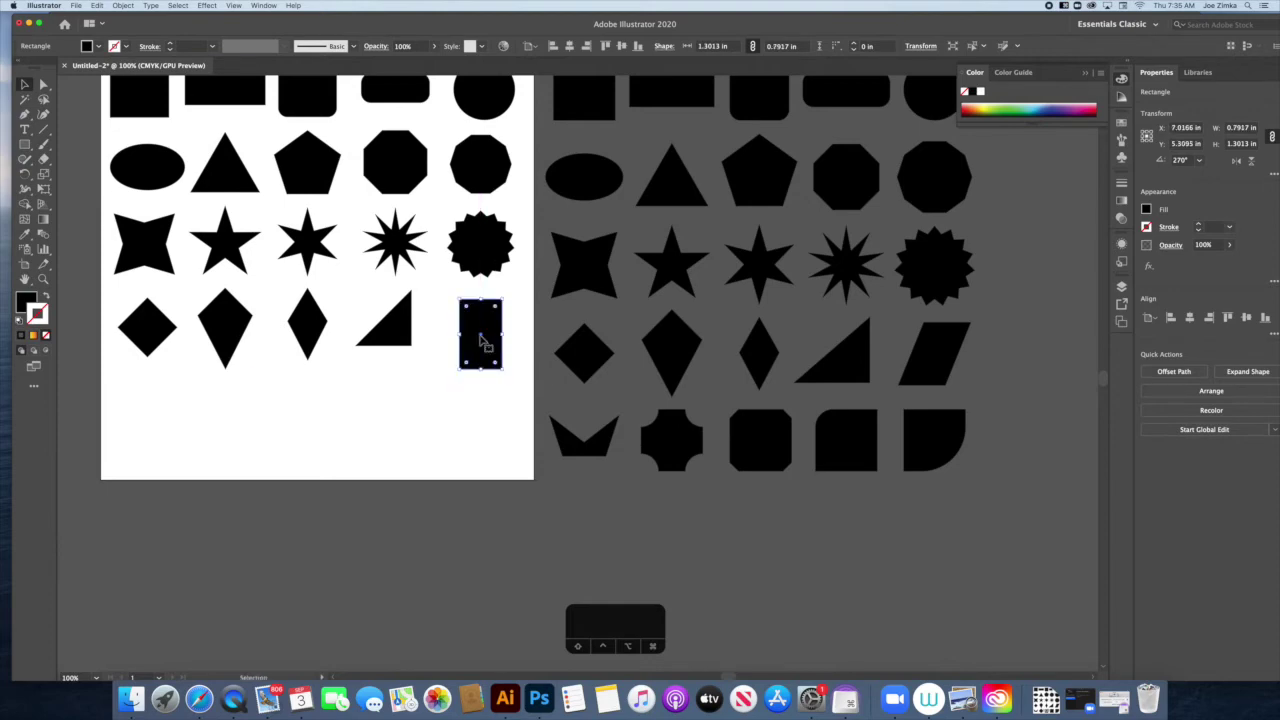
# Slant the upright rectangle into a parallelogram by shifting its top edge right, making it about 1.25 in wide
pyautogui.click(43, 85)
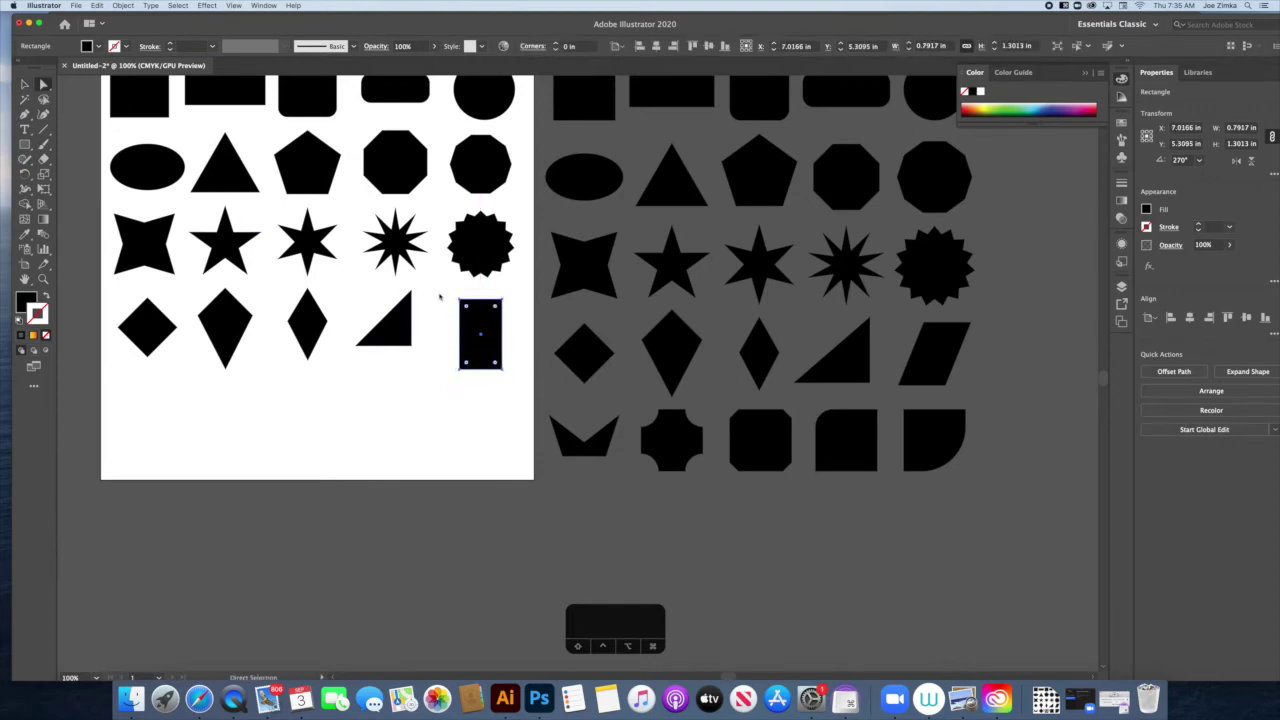
pyautogui.moveTo(514, 318); pyautogui.dragTo(490, 330)
pyautogui.click(508, 333)
# Scale the parallelogram down proportionally to about 1.00 × 1.03 in
pyautogui.press('v')
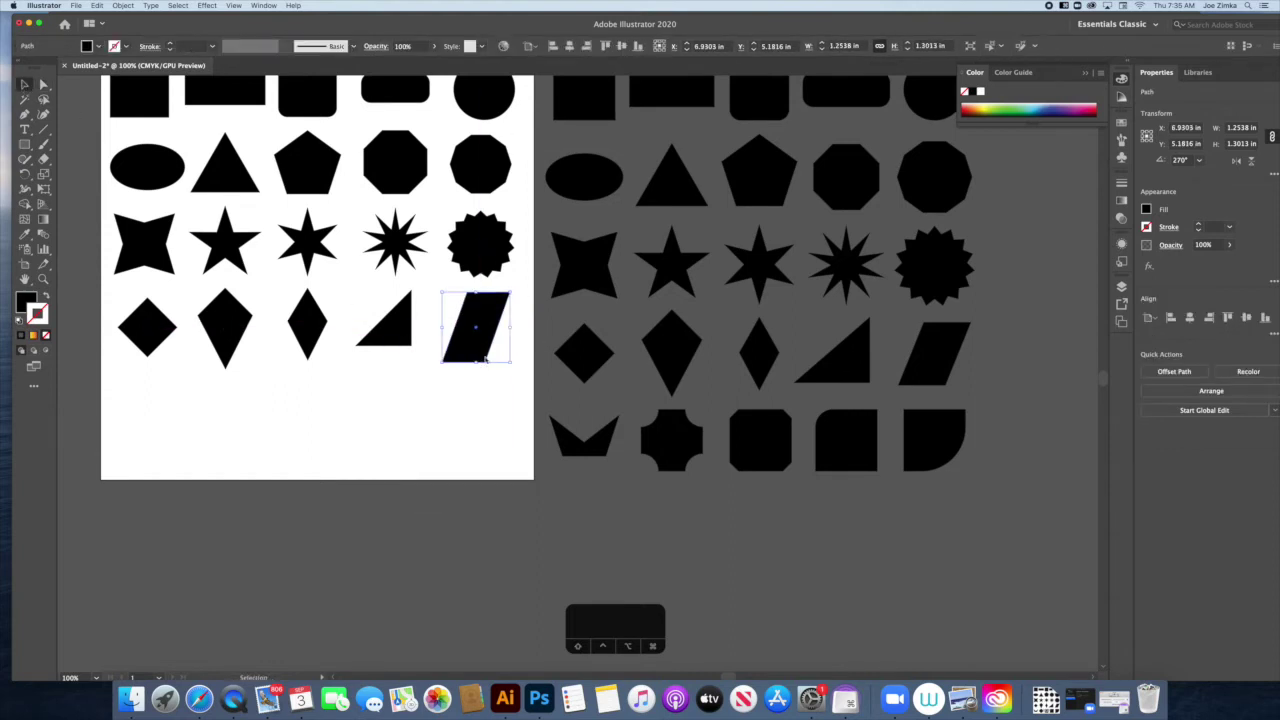
pyautogui.moveTo(512, 364)
pyautogui.mouseDown()
pyautogui.moveTo(492, 350)
pyautogui.moveTo(507, 355)
pyautogui.mouseUp()
pyautogui.press('a')
pyautogui.click(470, 372)
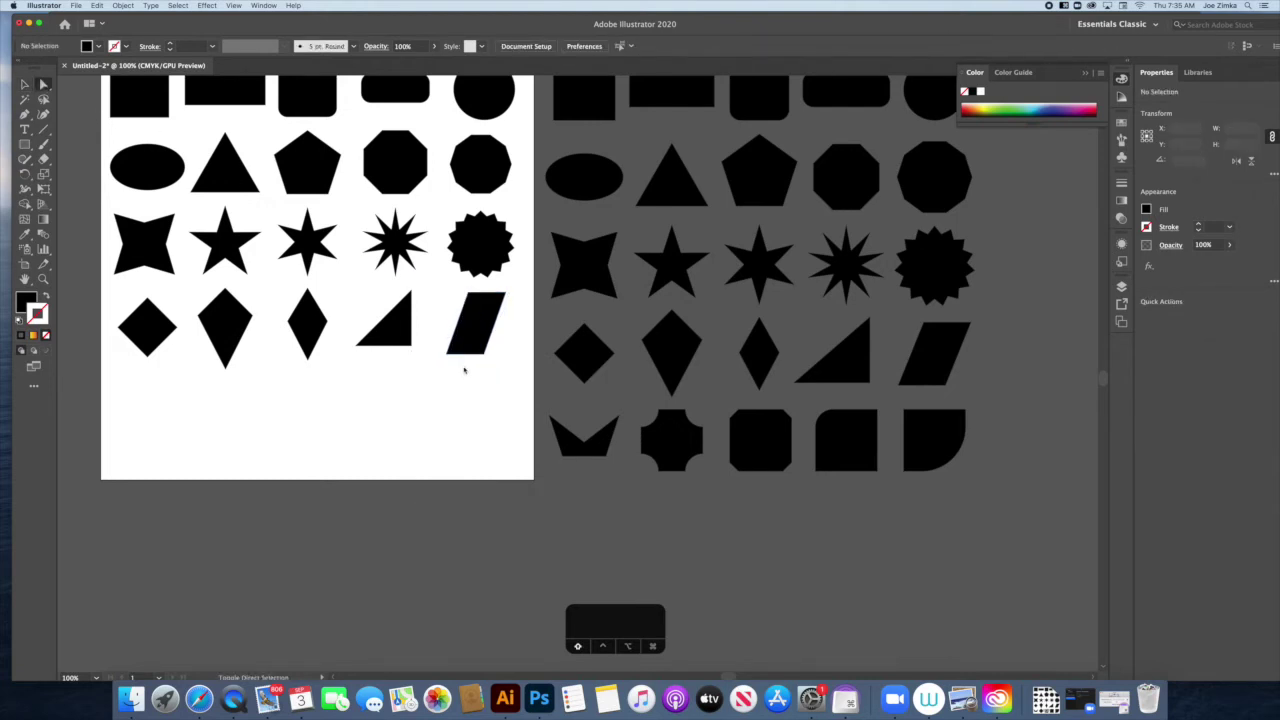
pyautogui.press('shift')
pyautogui.keyDown('shift'); pyautogui.click(471, 345); pyautogui.keyUp('shift')
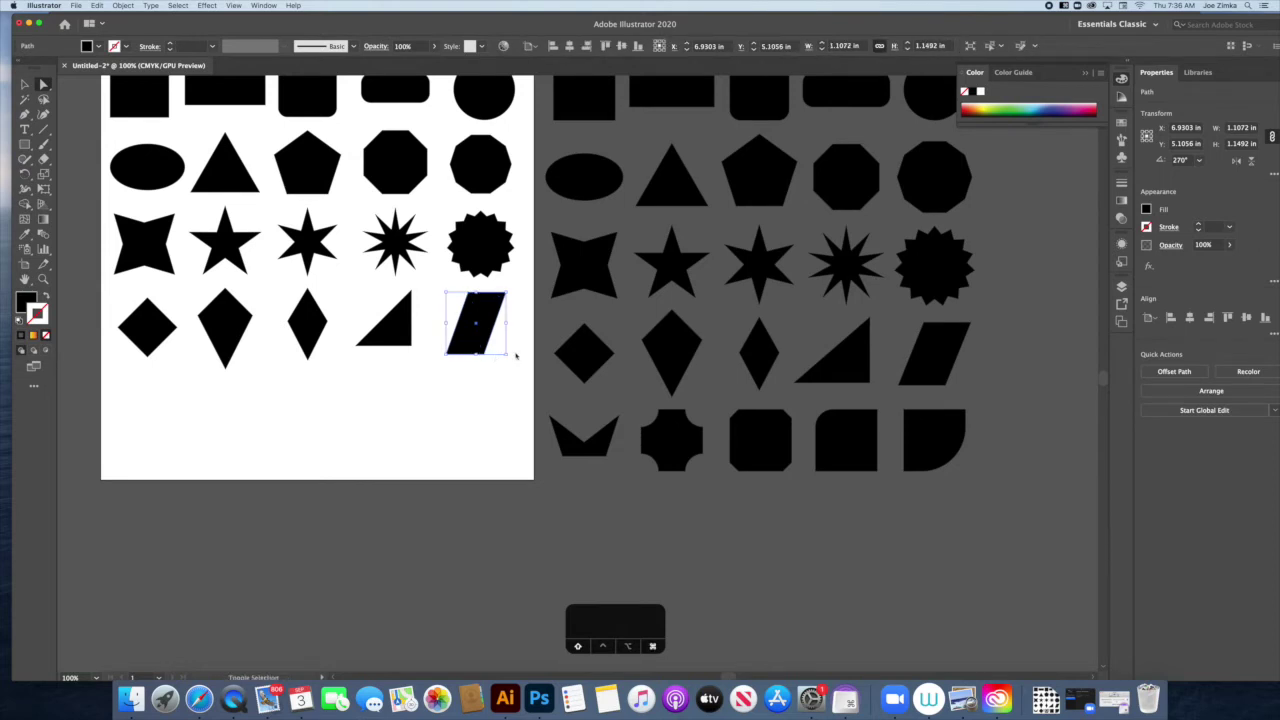
pyautogui.moveTo(509, 355); pyautogui.dragTo(493, 343)
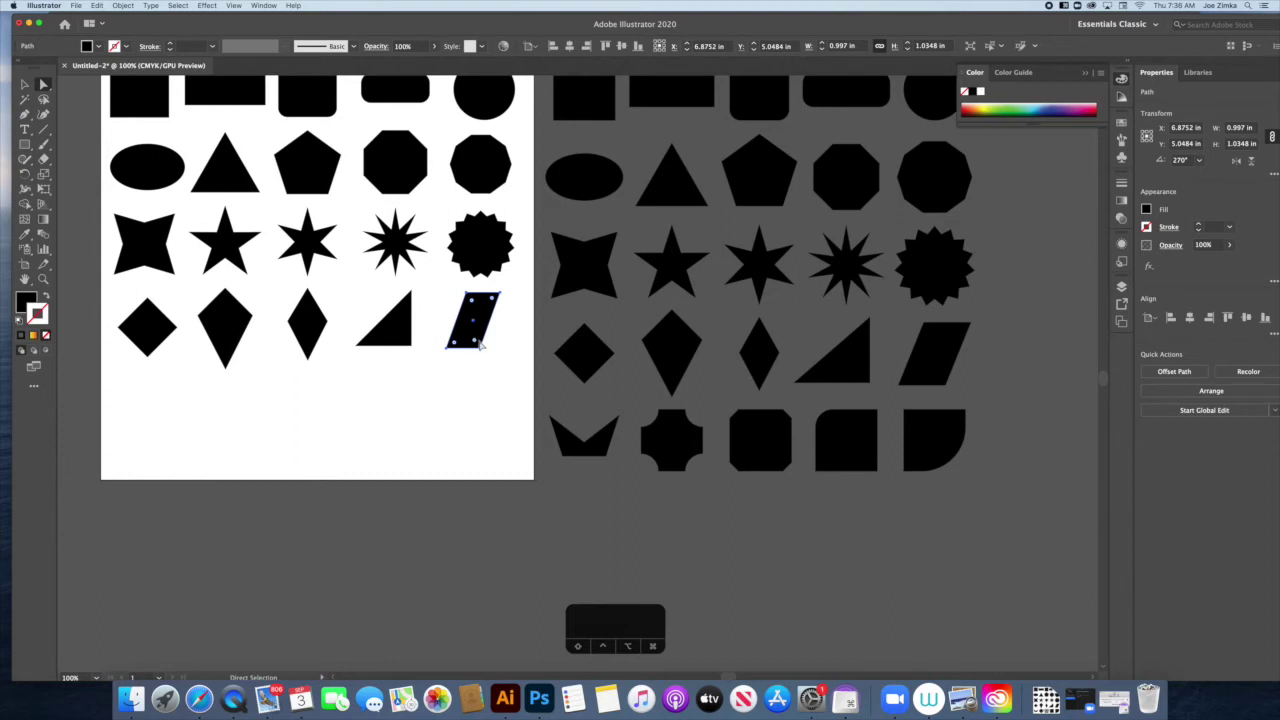
# Try deleting the parallelogram's lower-right anchor point, and undo the deletion
pyautogui.click(479, 343)
pyautogui.press('Delete')
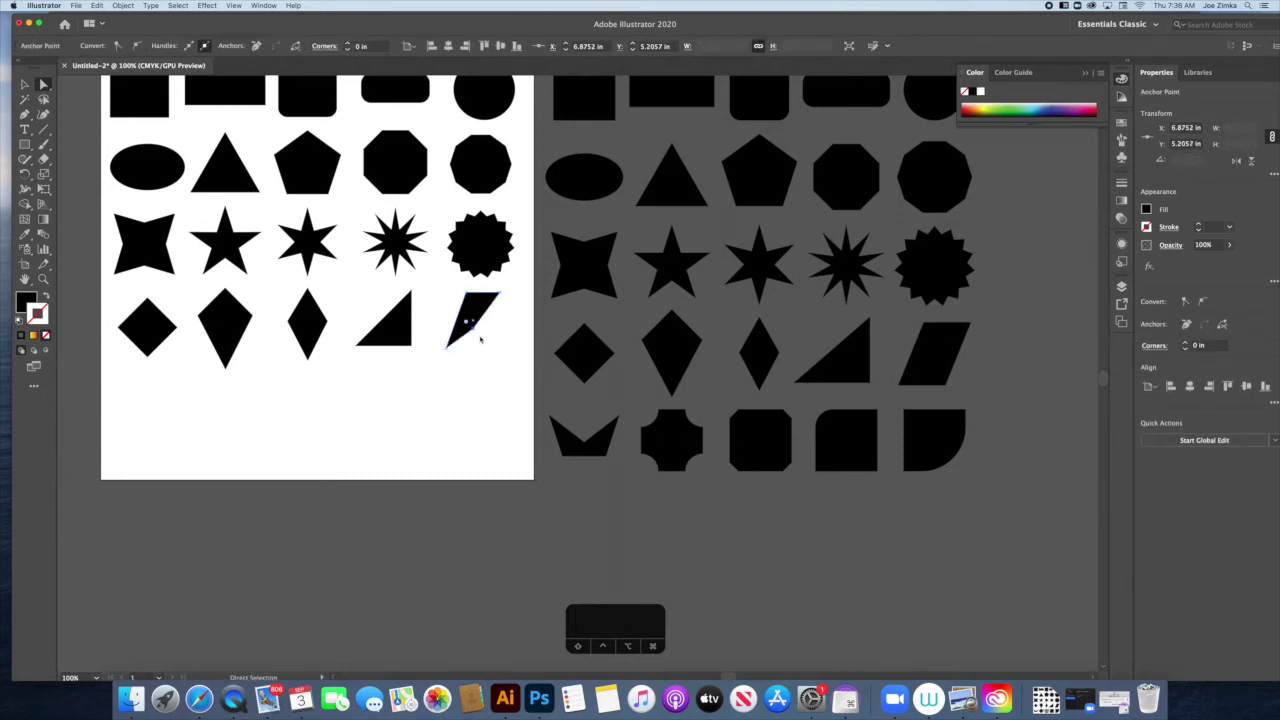
pyautogui.hotkey('ctrl', 'z')
pyautogui.click(505, 352)
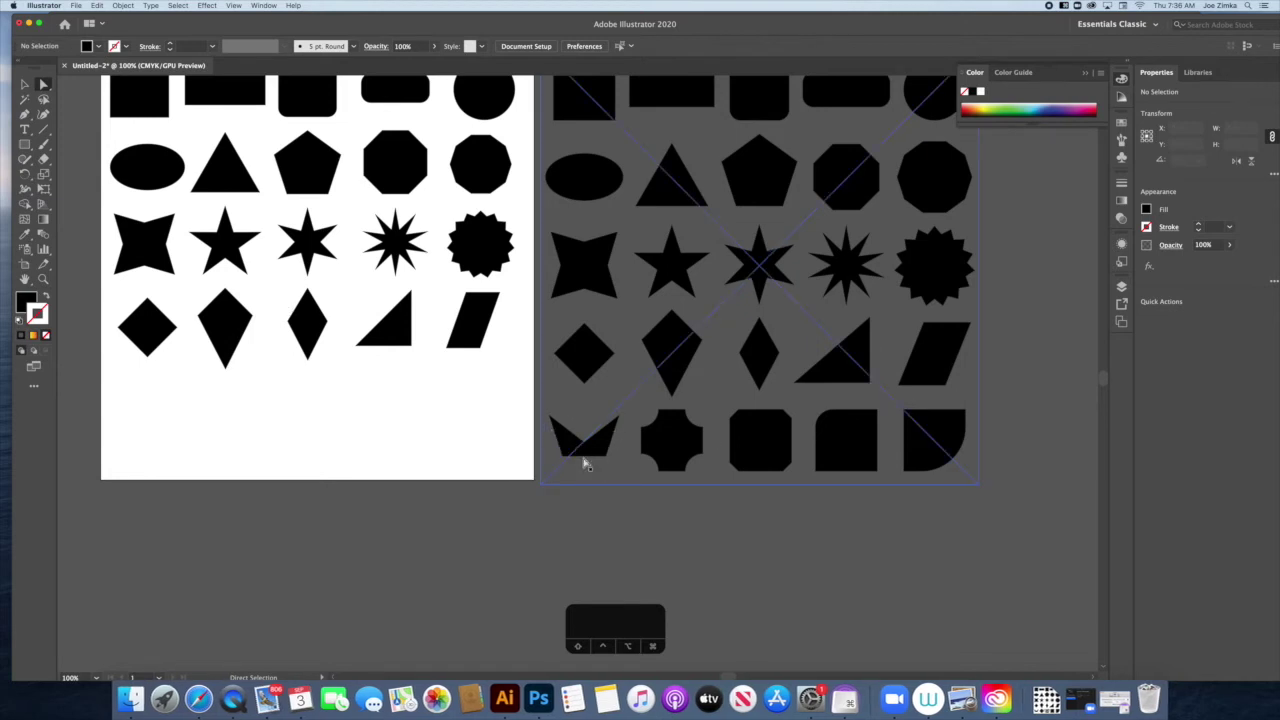
# Duplicate the right triangle into the fifth row and move its lower-right anchor inward to slant its outer side
pyautogui.click(404, 332)
pyautogui.press('super+c')
pyautogui.press('super+v')
pyautogui.moveTo(585, 390); pyautogui.dragTo(370, 433)
pyautogui.click(367, 418)
# Duplicate the slanted triangle and place the copy to its left, overlapping at the base
pyautogui.press('super+c')
pyautogui.press('super+v')
pyautogui.moveTo(580, 375); pyautogui.dragTo(335, 407)
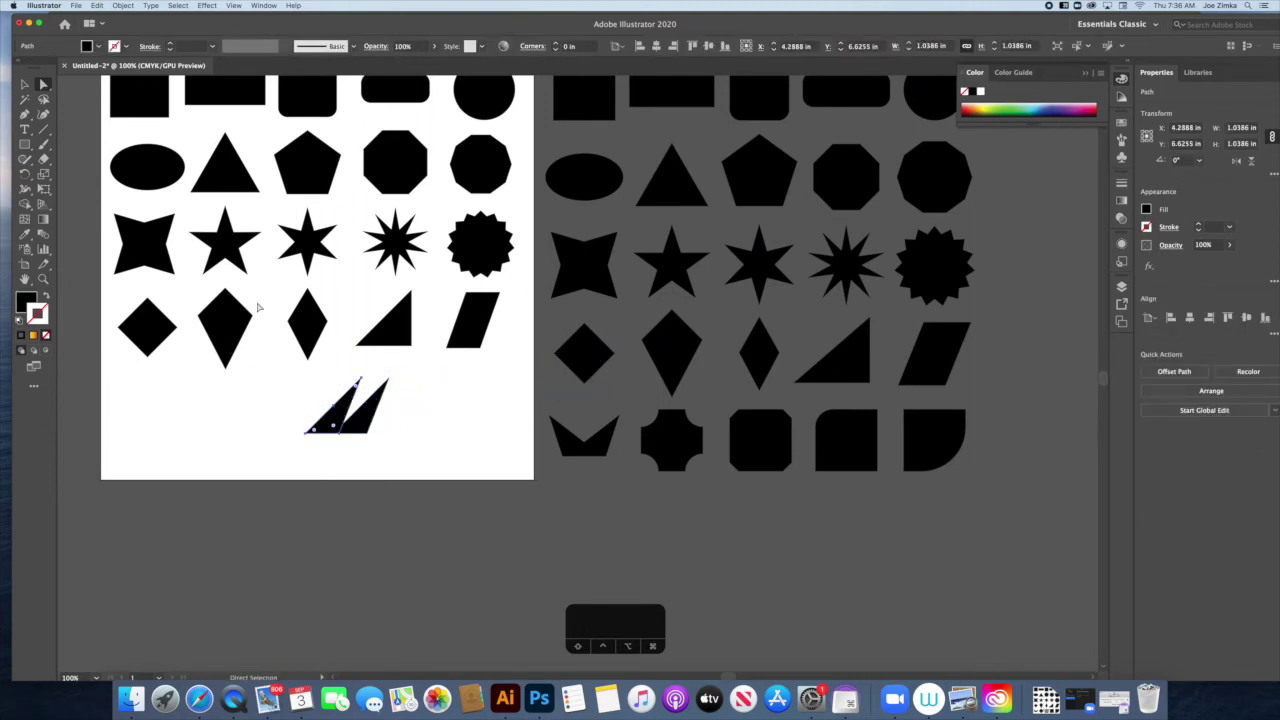
# Reflect the left slanted triangle across the vertical axis to form the crown shape with its neighbor
pyautogui.click(123, 5)
pyautogui.moveTo(140, 17)
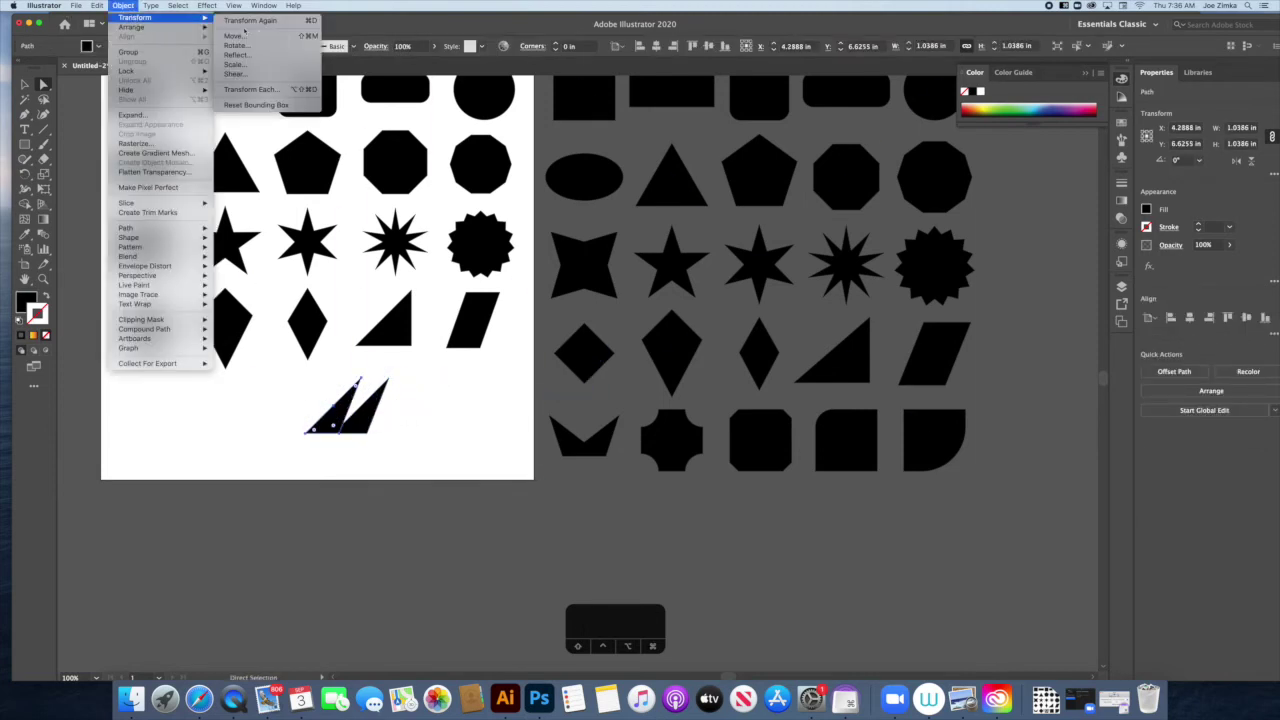
pyautogui.click(268, 57)
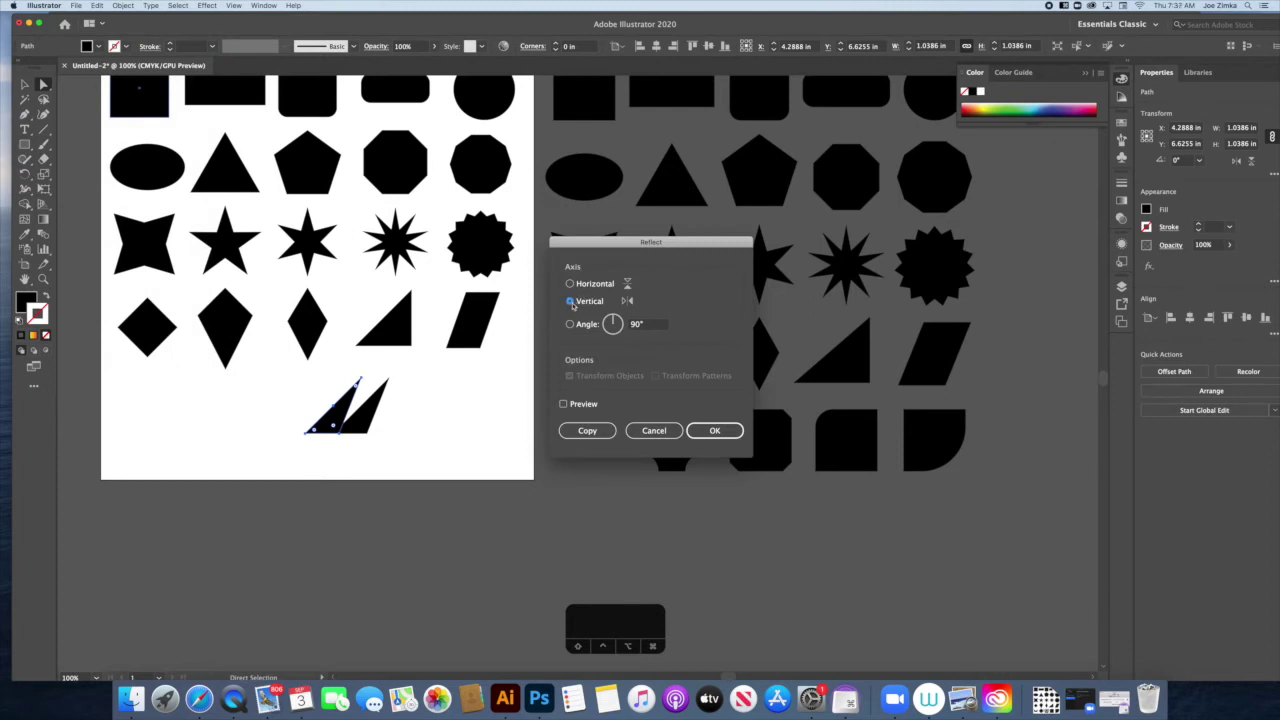
pyautogui.click(712, 430)
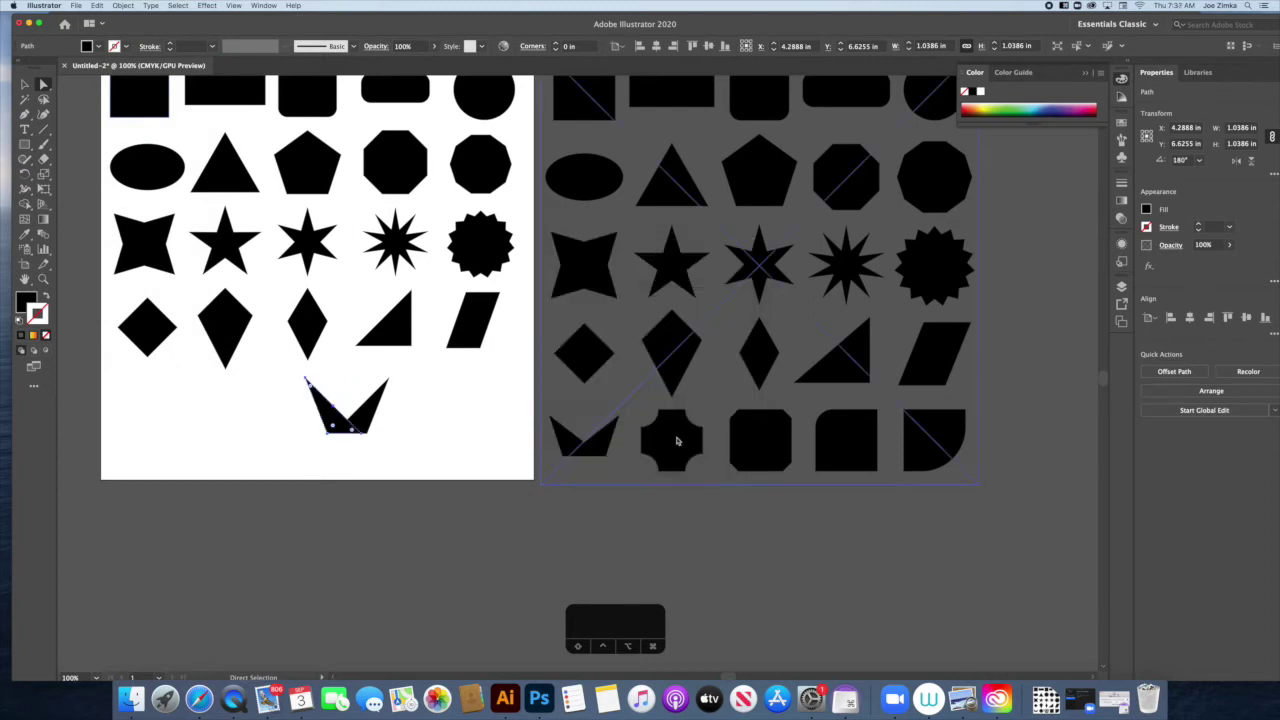
# Lower both upper tips of the crown so that it is about 0.74 in tall
pyautogui.click(376, 450)
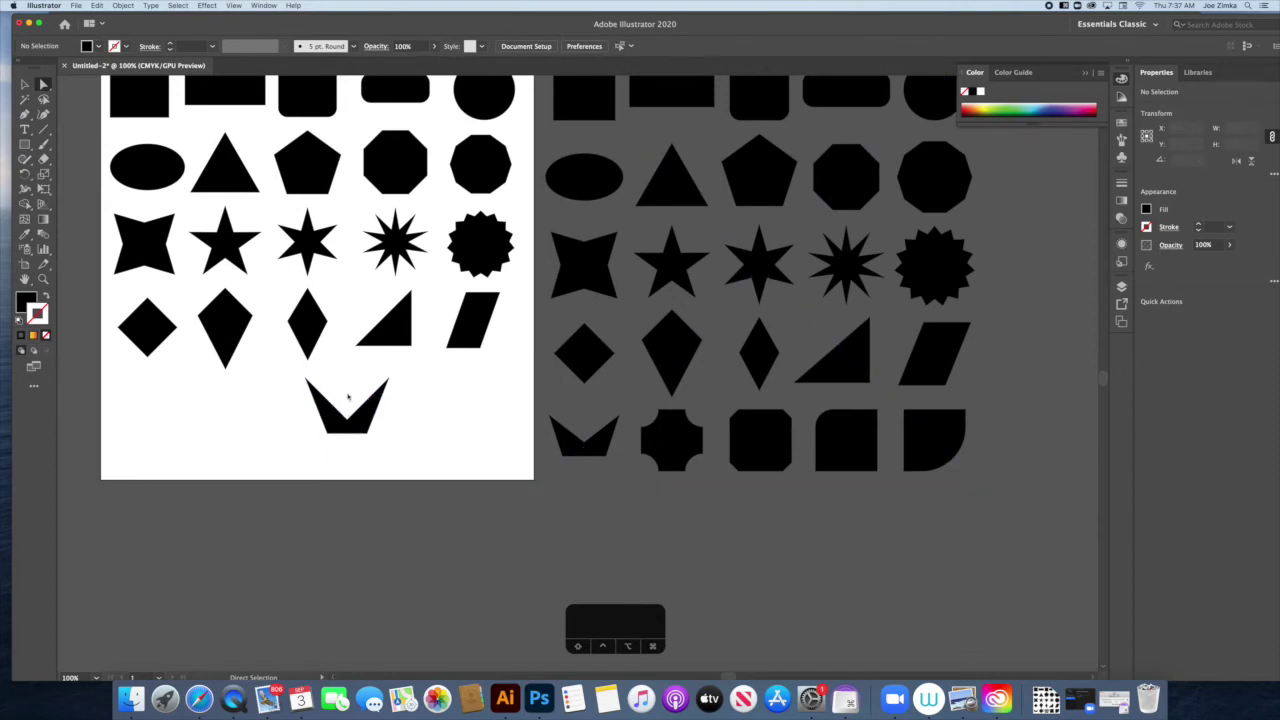
pyautogui.click(389, 379)
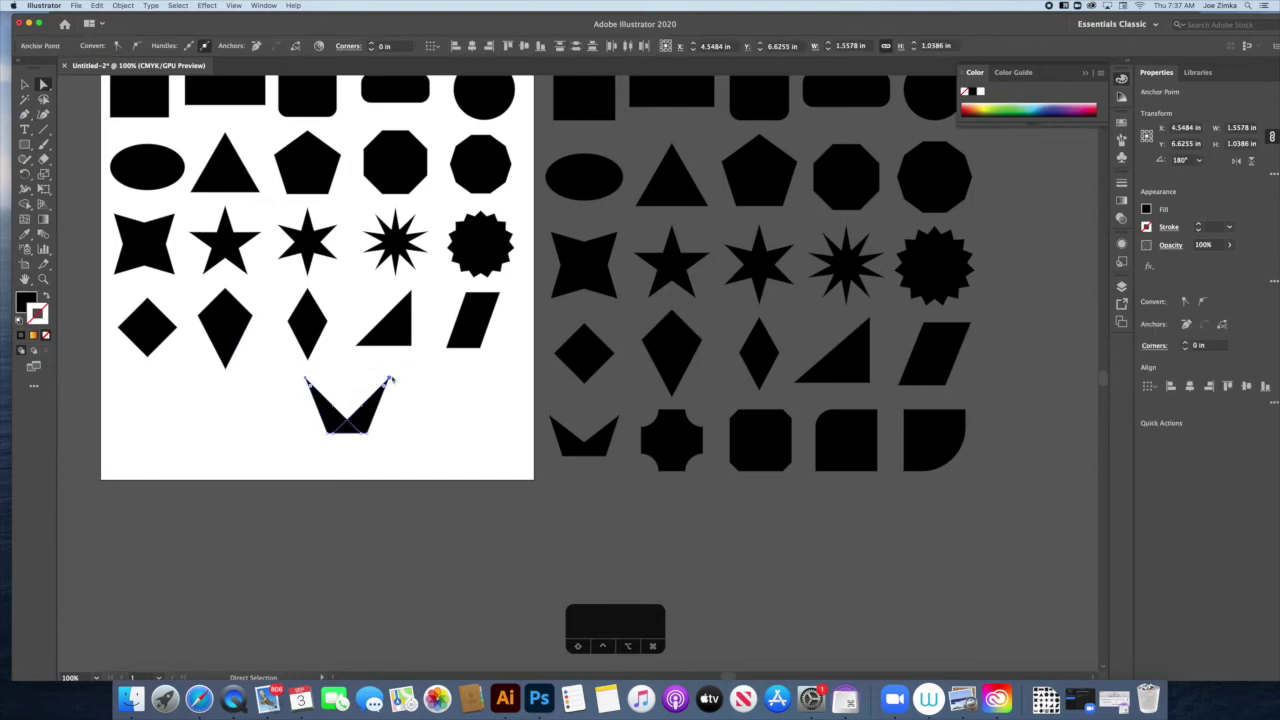
pyautogui.moveTo(389, 381); pyautogui.dragTo(389, 396)
pyautogui.click(410, 428)
# In outline view, unite the two overlapping triangles into a single crown shape with Pathfinder, and return to preview
pyautogui.press('super+y')
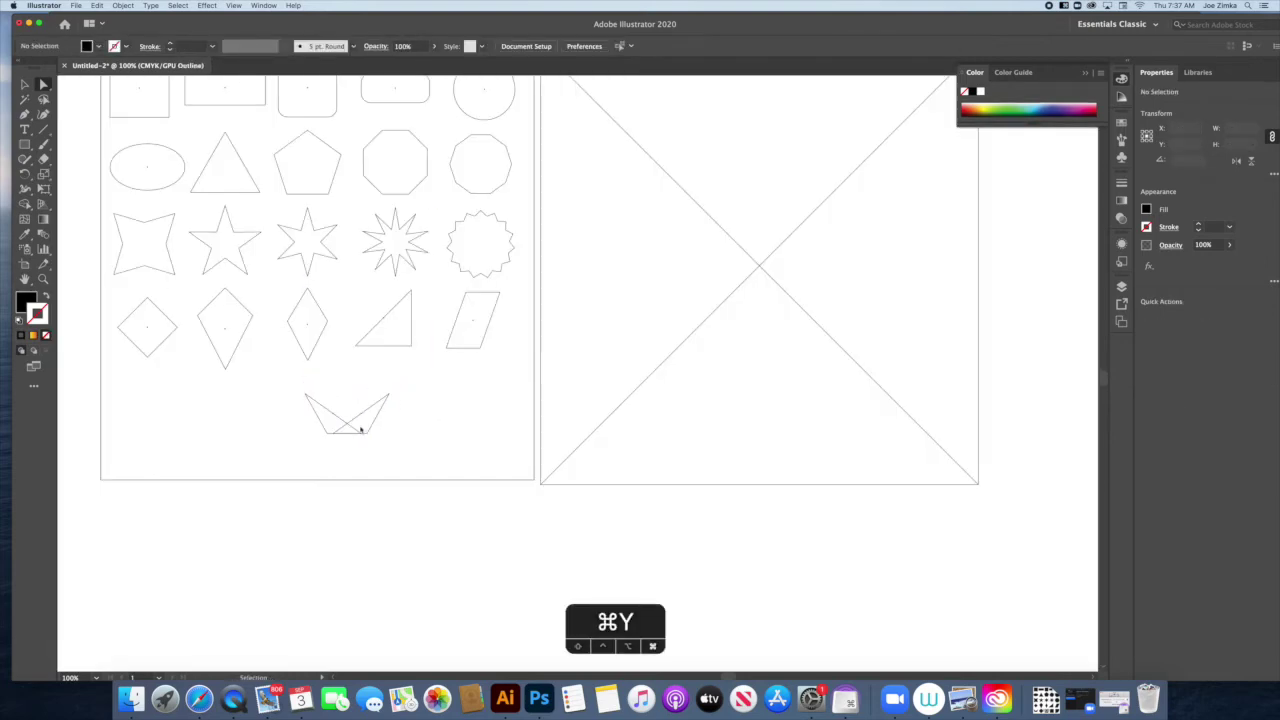
pyautogui.moveTo(343, 428); pyautogui.dragTo(327, 435)
pyautogui.click(265, 6)
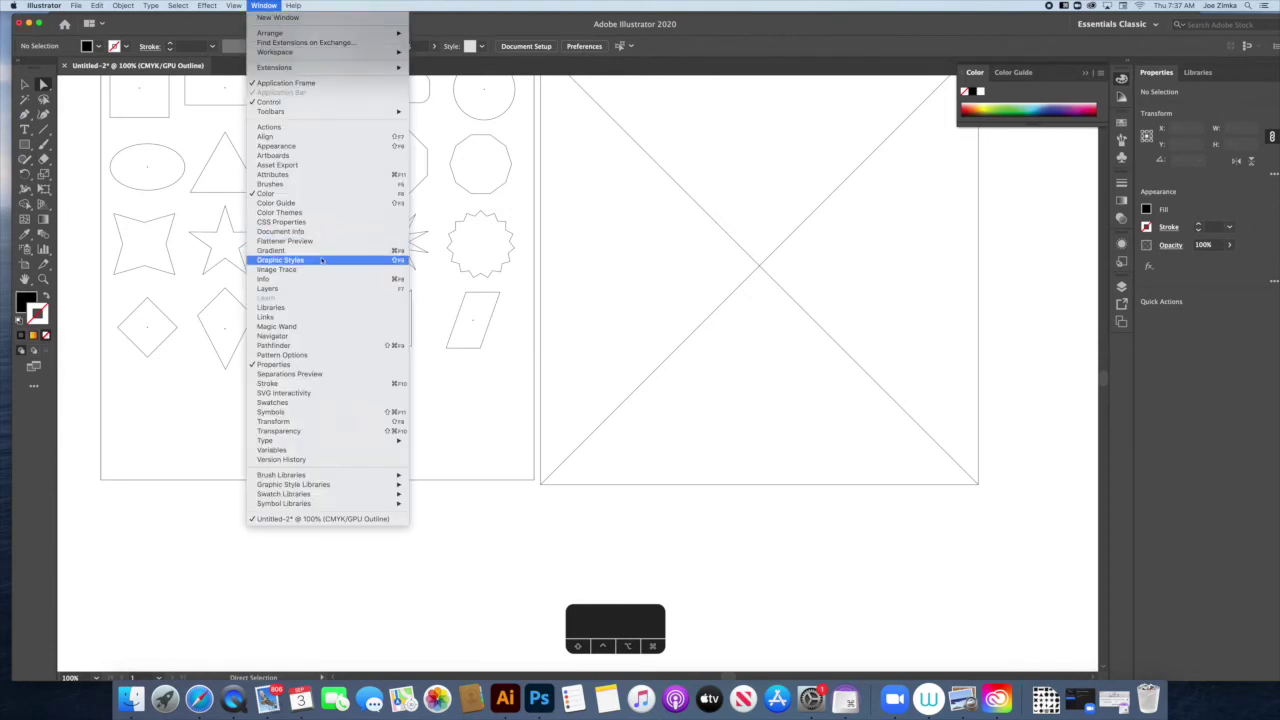
pyautogui.click(314, 347)
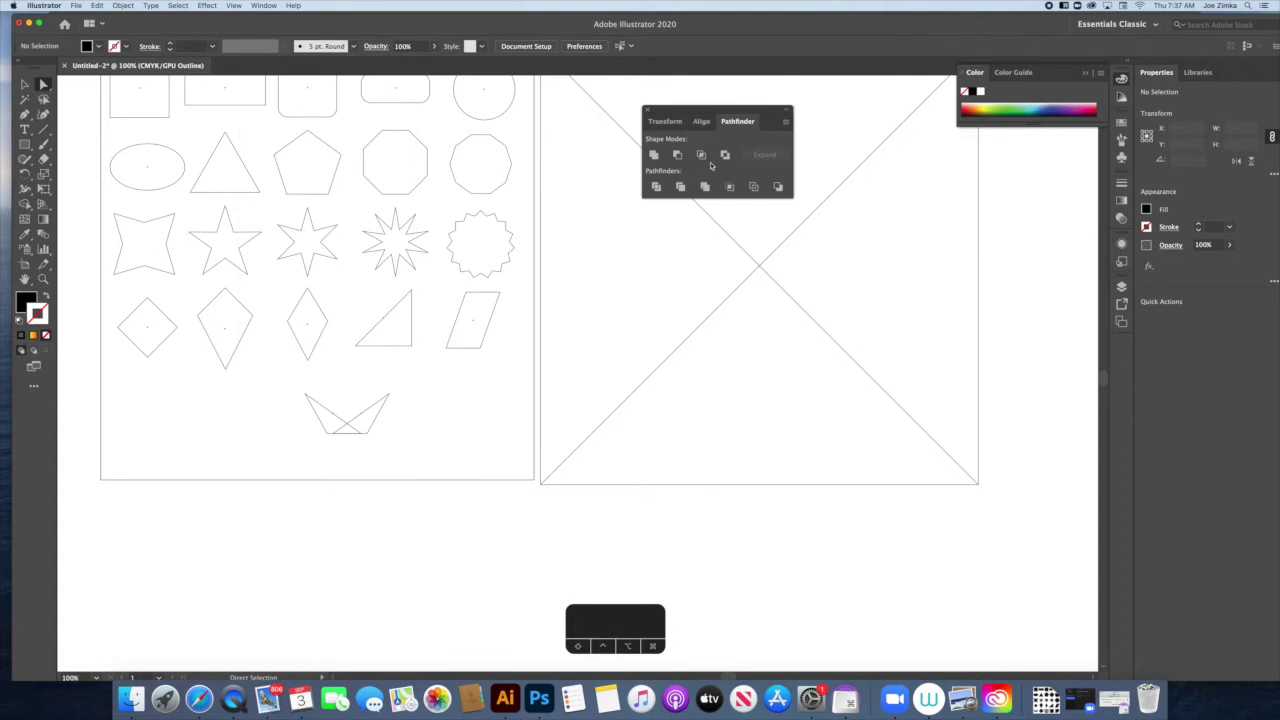
pyautogui.click(359, 429)
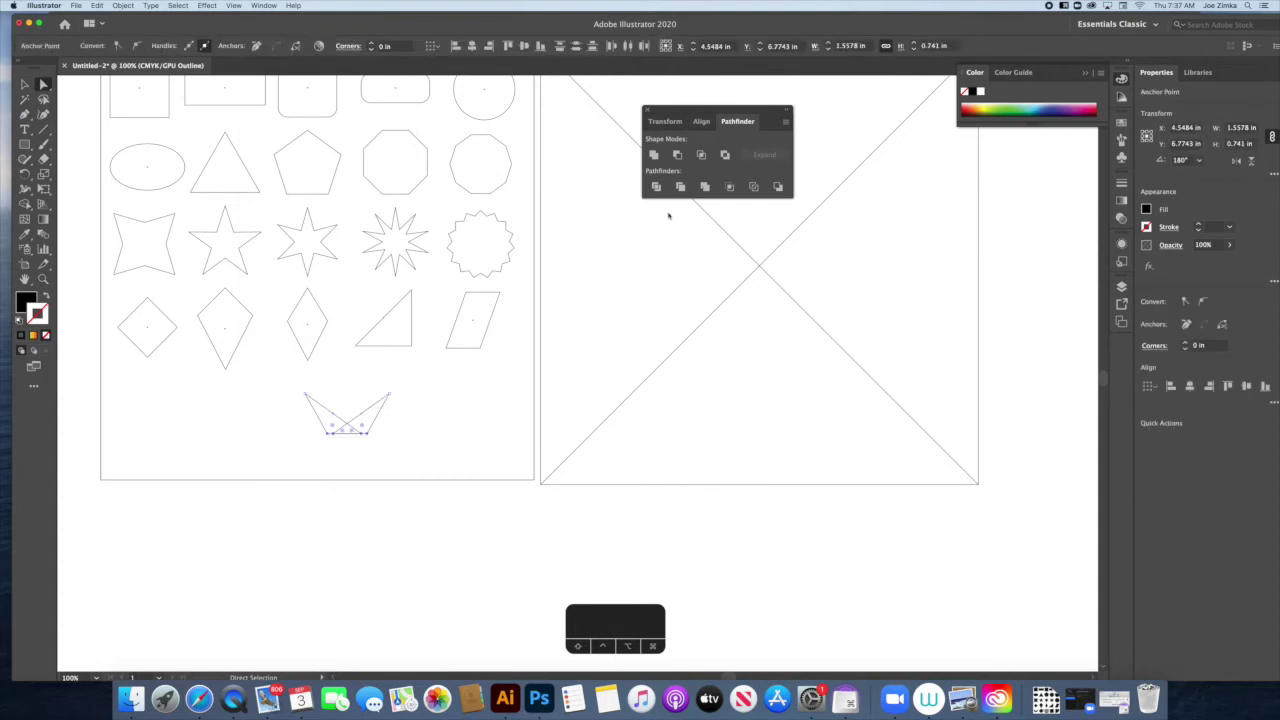
pyautogui.click(654, 155)
pyautogui.moveTo(733, 119); pyautogui.dragTo(728, 113)
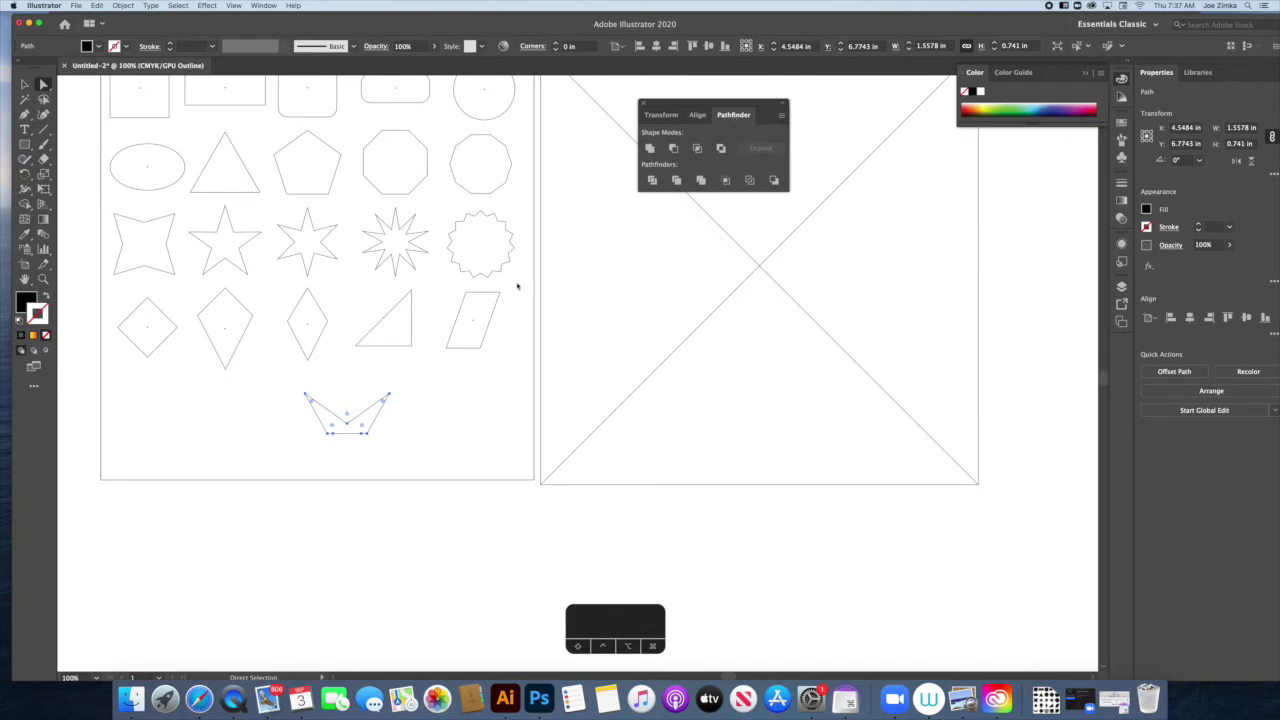
pyautogui.press('super+y')
pyautogui.click(443, 386)
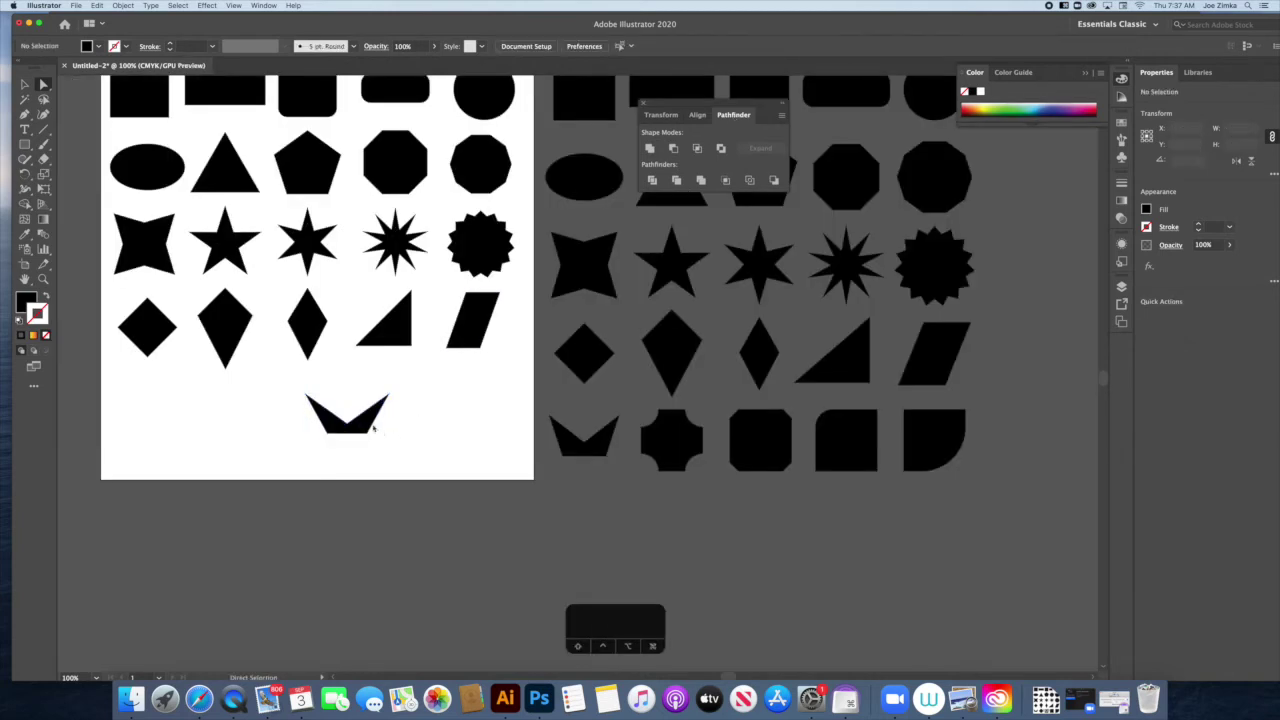
# Delete the united crown and close the Pathfinder panel
pyautogui.click(373, 428)
pyautogui.press('BackSpace')
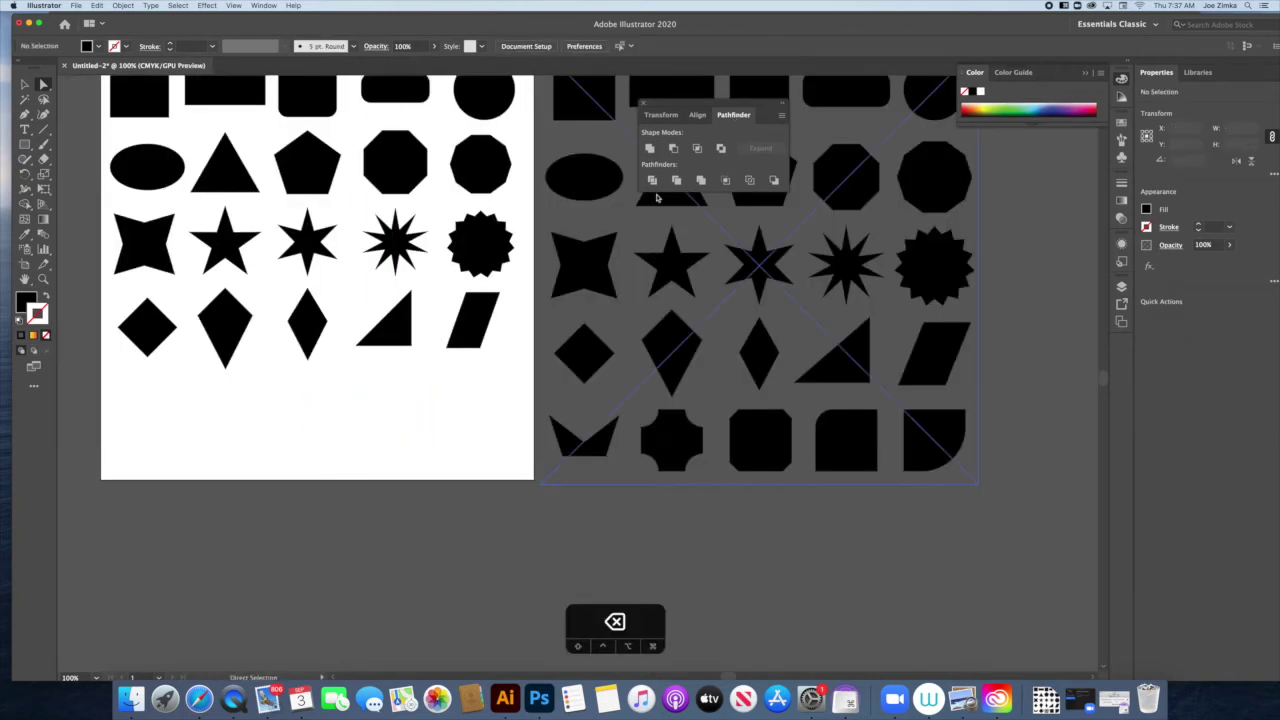
pyautogui.click(645, 105)
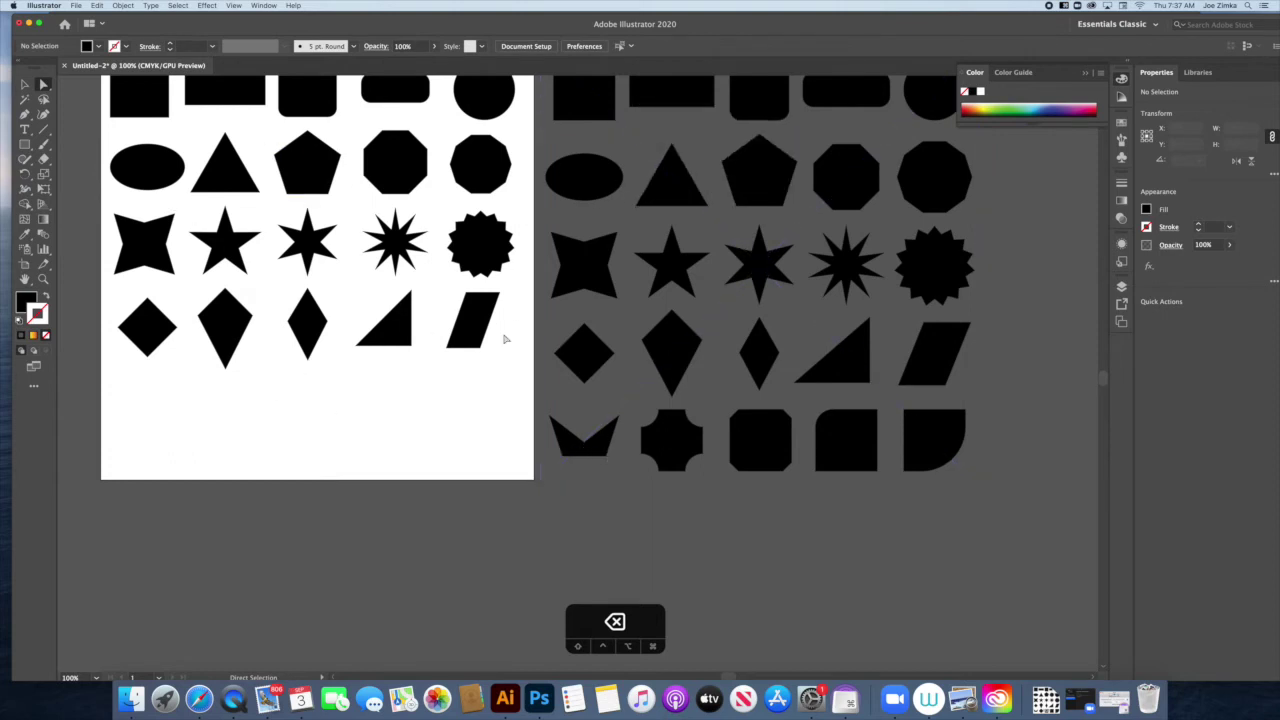
# Duplicate the pentagon and place the copy below the parallelogram at the end of the fifth row
pyautogui.click(25, 85)
pyautogui.click(314, 168)
pyautogui.press('super+c')
pyautogui.press('super+v')
pyautogui.moveTo(597, 363); pyautogui.dragTo(483, 410)
# Move the pentagon copy's top anchor down to form a crown, and place the crown at the start of the fifth row
pyautogui.press('a')
pyautogui.click(422, 383)
pyautogui.moveTo(484, 399); pyautogui.dragTo(486, 446)
pyautogui.click(425, 440)
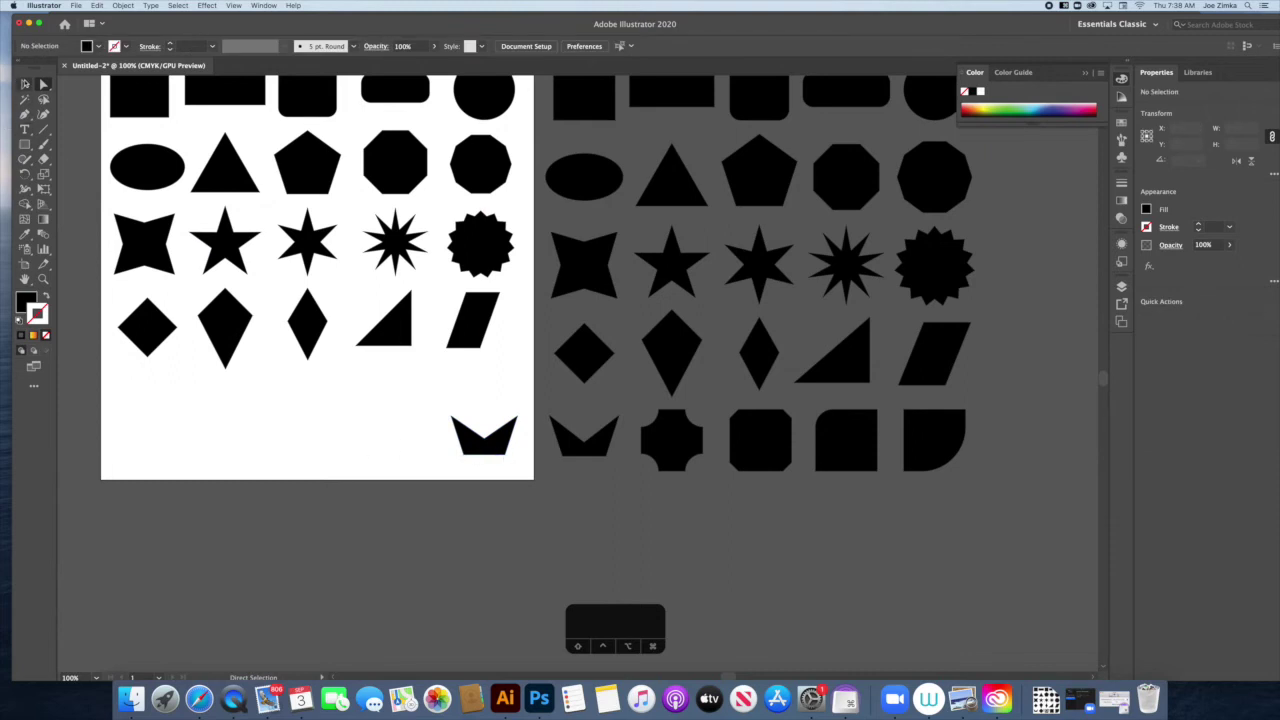
pyautogui.press('v')
pyautogui.moveTo(503, 450); pyautogui.dragTo(165, 428)
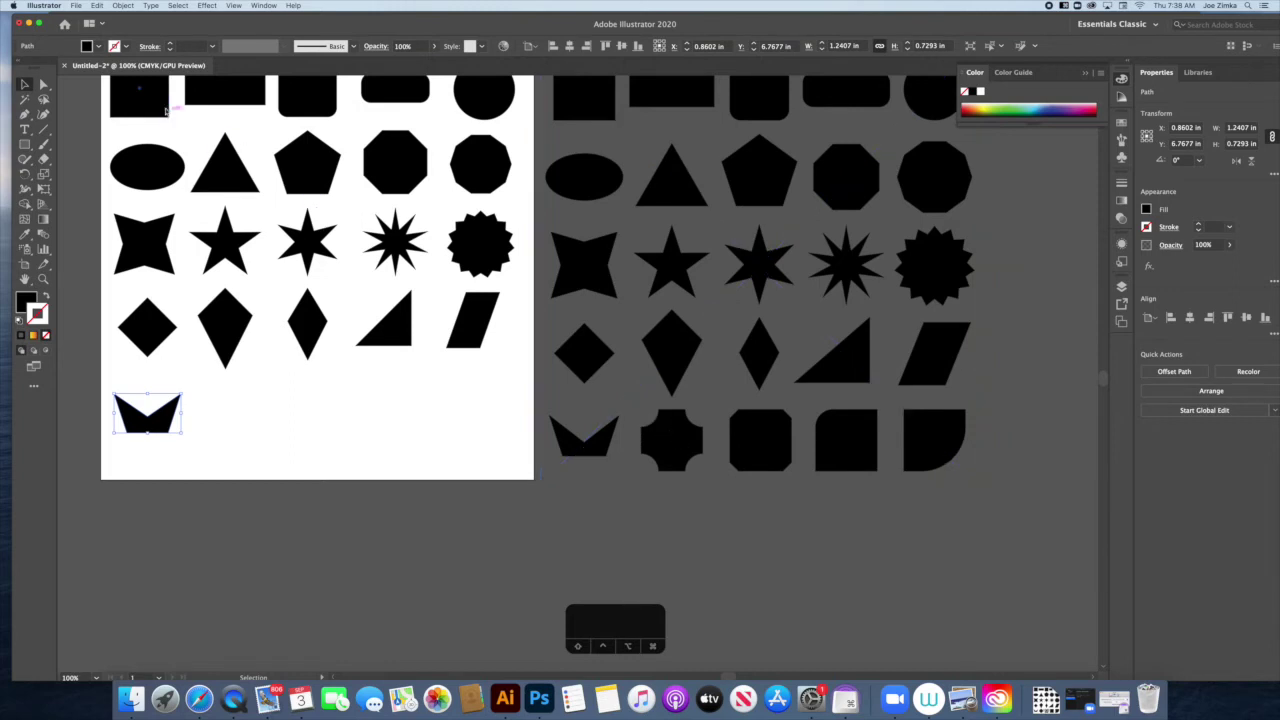
# Place a copy of the first-row square beside the crown in the fifth row
pyautogui.press('super+v')
pyautogui.moveTo(590, 390); pyautogui.dragTo(243, 431)
pyautogui.press('a')
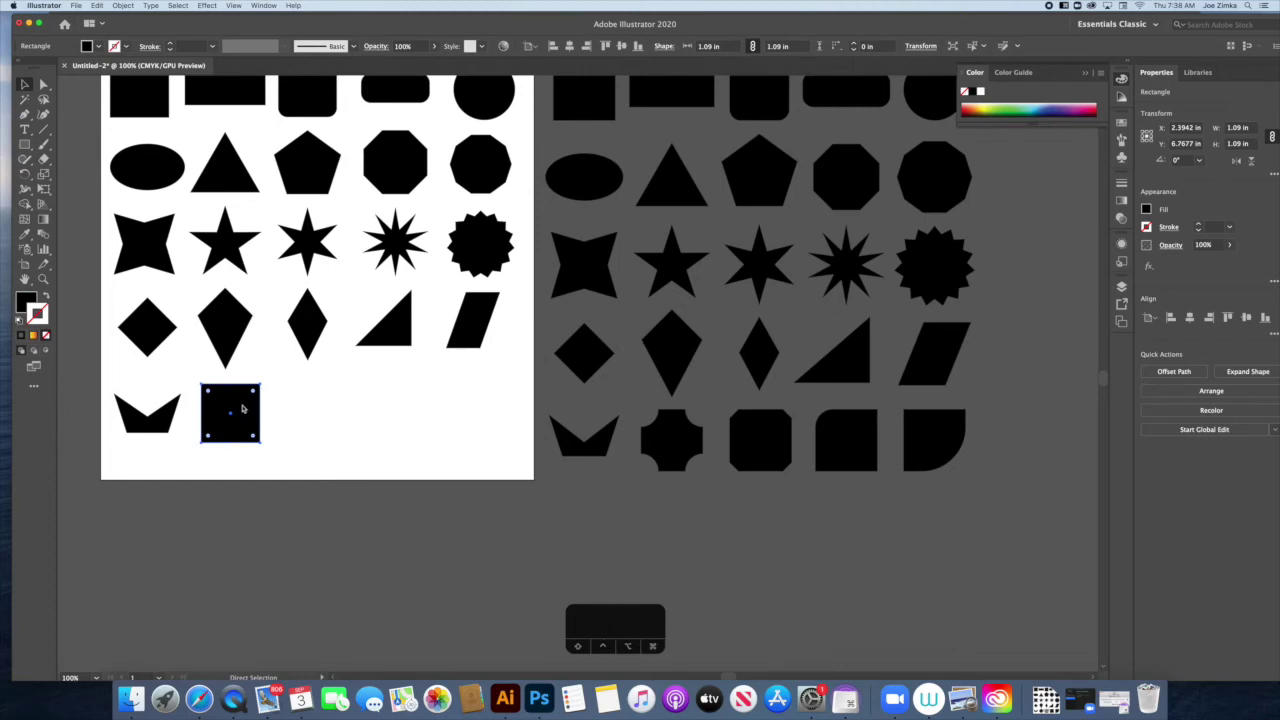
# Paste another square directly below the reference's notched shape
pyautogui.press('super+equal')
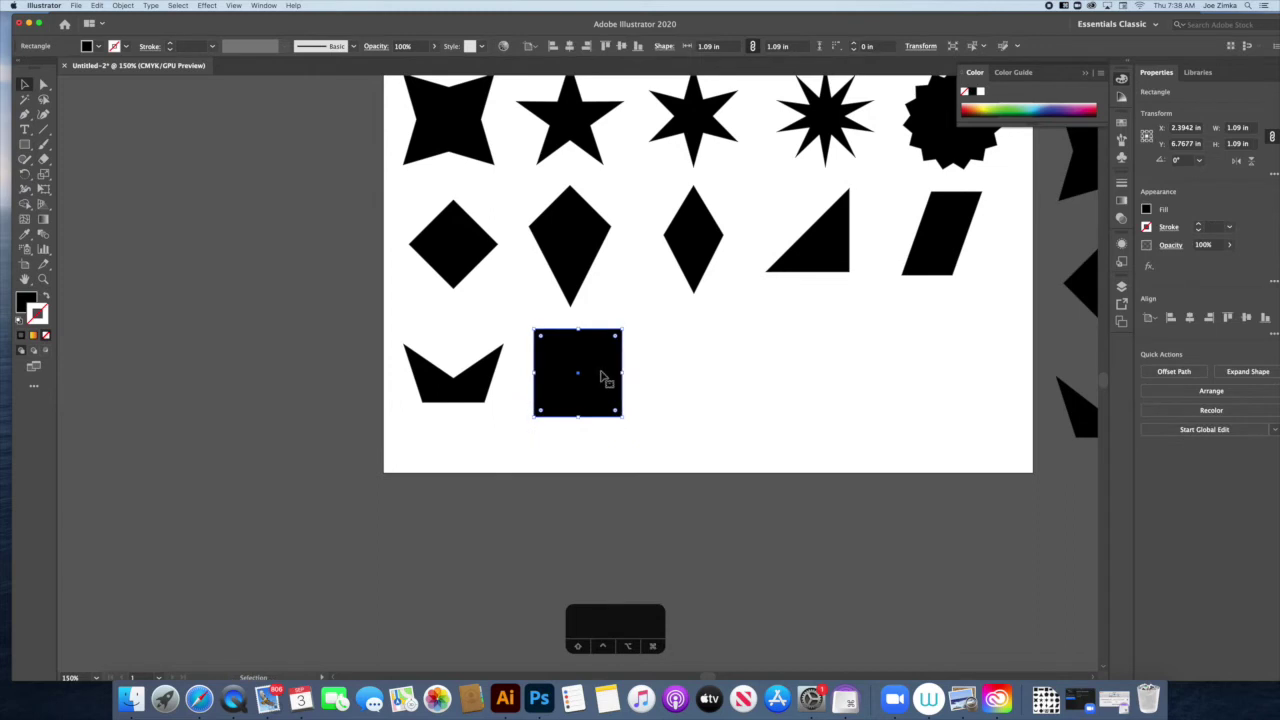
pyautogui.hscroll(15, 600, 374)
pyautogui.press('v')
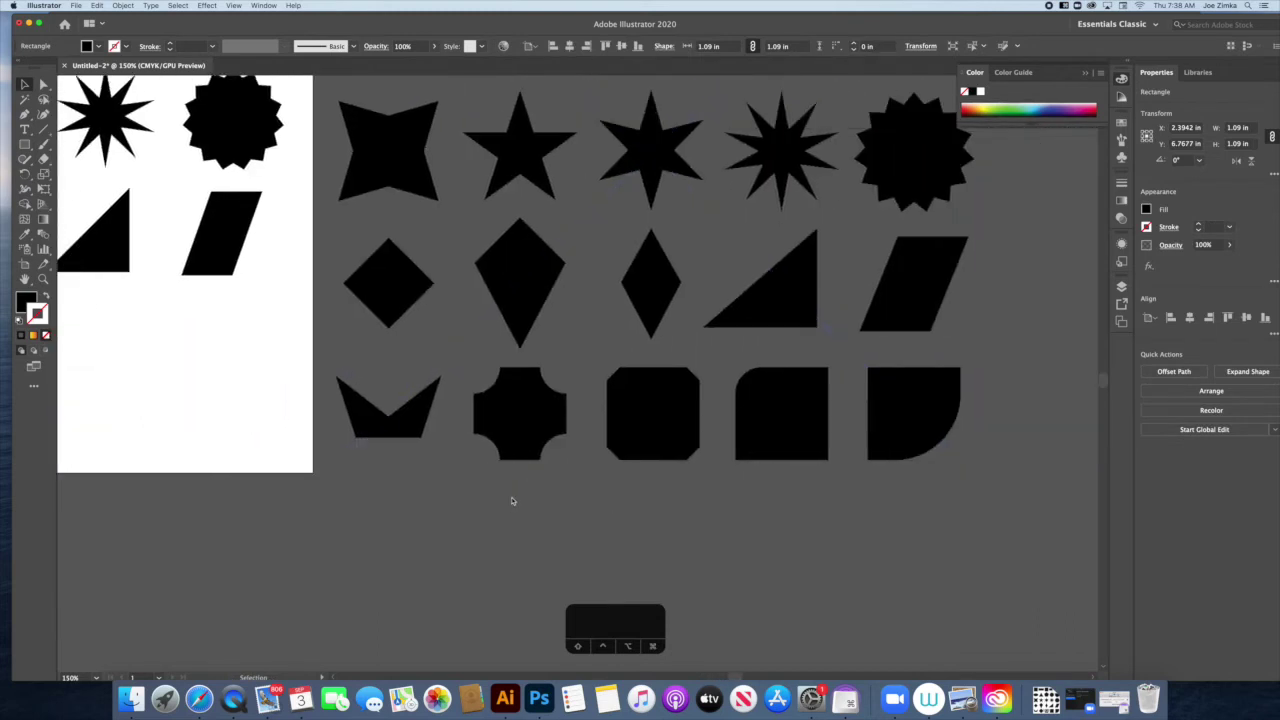
pyautogui.press('super+v')
pyautogui.moveTo(577, 371); pyautogui.dragTo(533, 540)
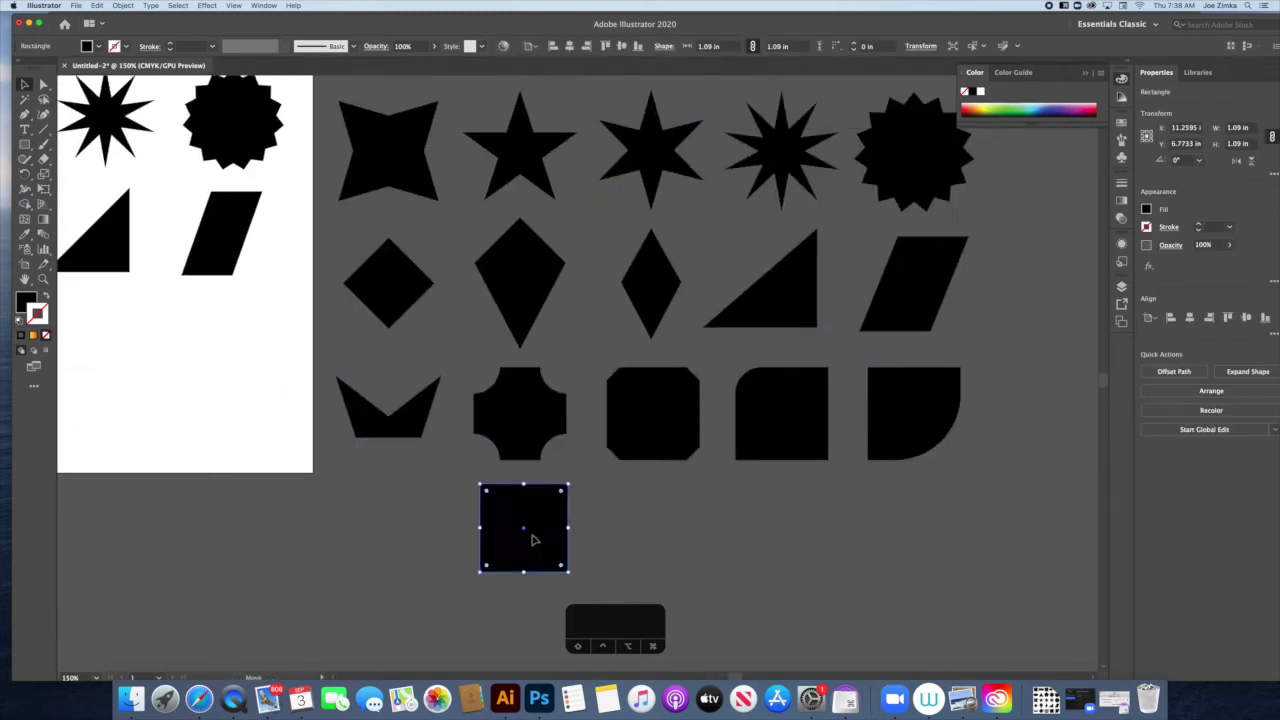
# Round all four corners of the lower square to about 0.225 in and align it under the notched reference shape
pyautogui.moveTo(487, 496); pyautogui.dragTo(500, 508)
pyautogui.click(594, 503)
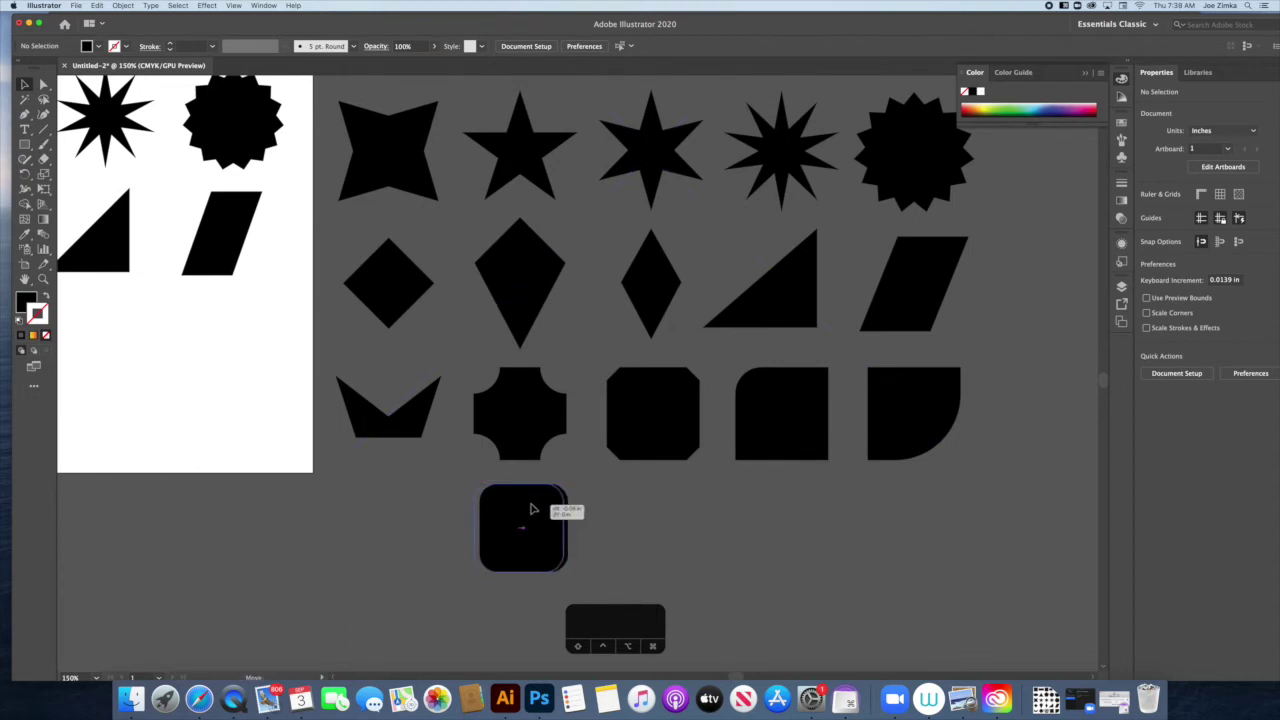
pyautogui.click(534, 509)
pyautogui.moveTo(536, 518); pyautogui.dragTo(533, 518)
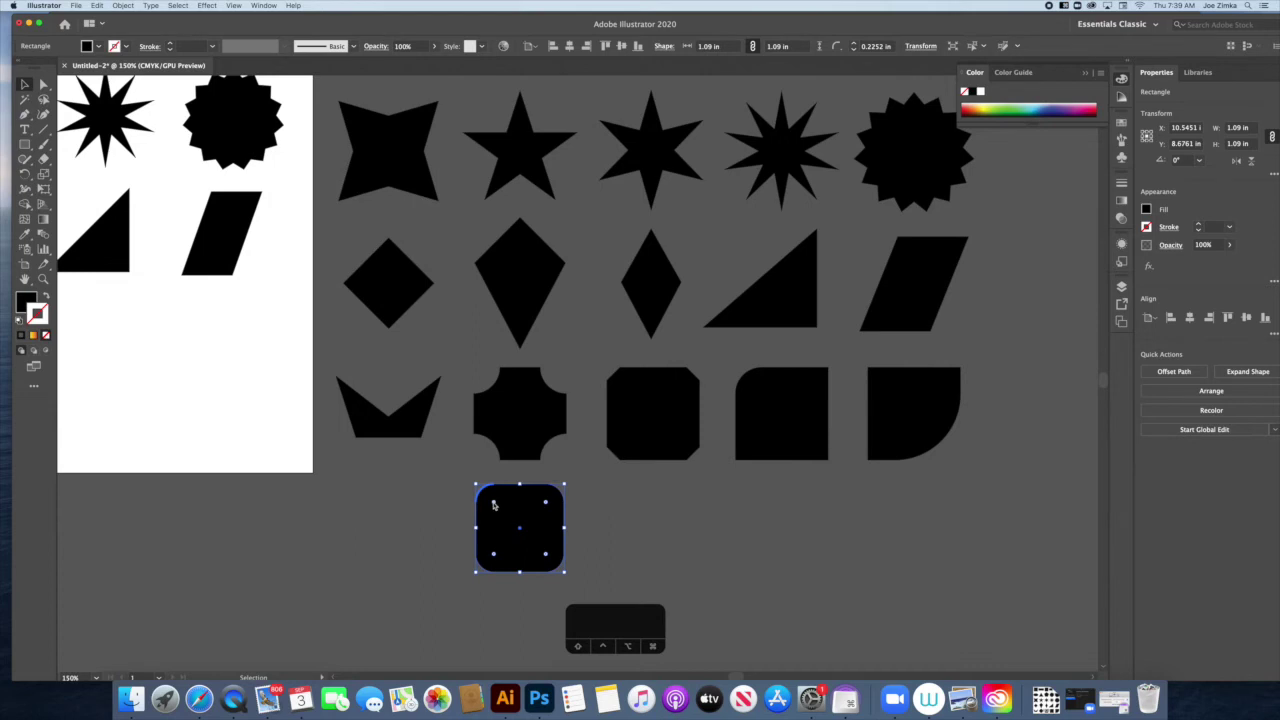
# Change the rounded square's upper-left corner to an inverted round with a radius of about 0.3 in
pyautogui.doubleClick(493, 505)
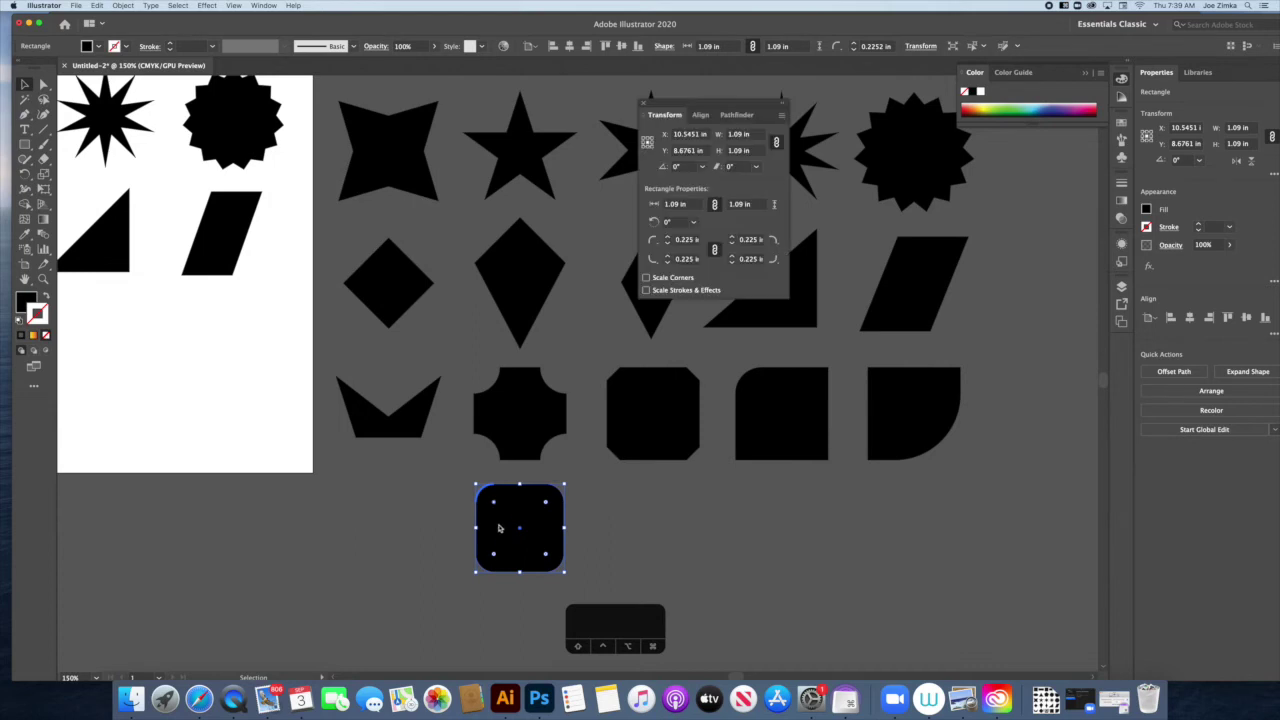
pyautogui.click(645, 104)
pyautogui.press('a')
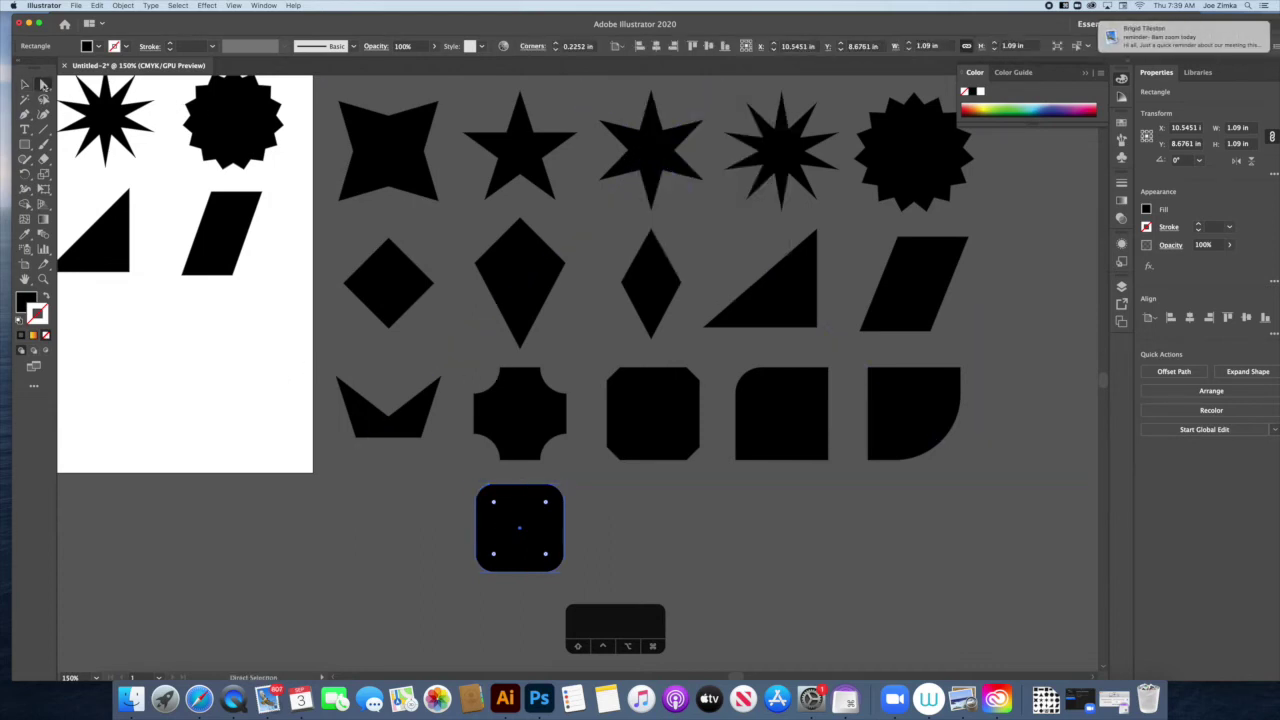
pyautogui.doubleClick(493, 503)
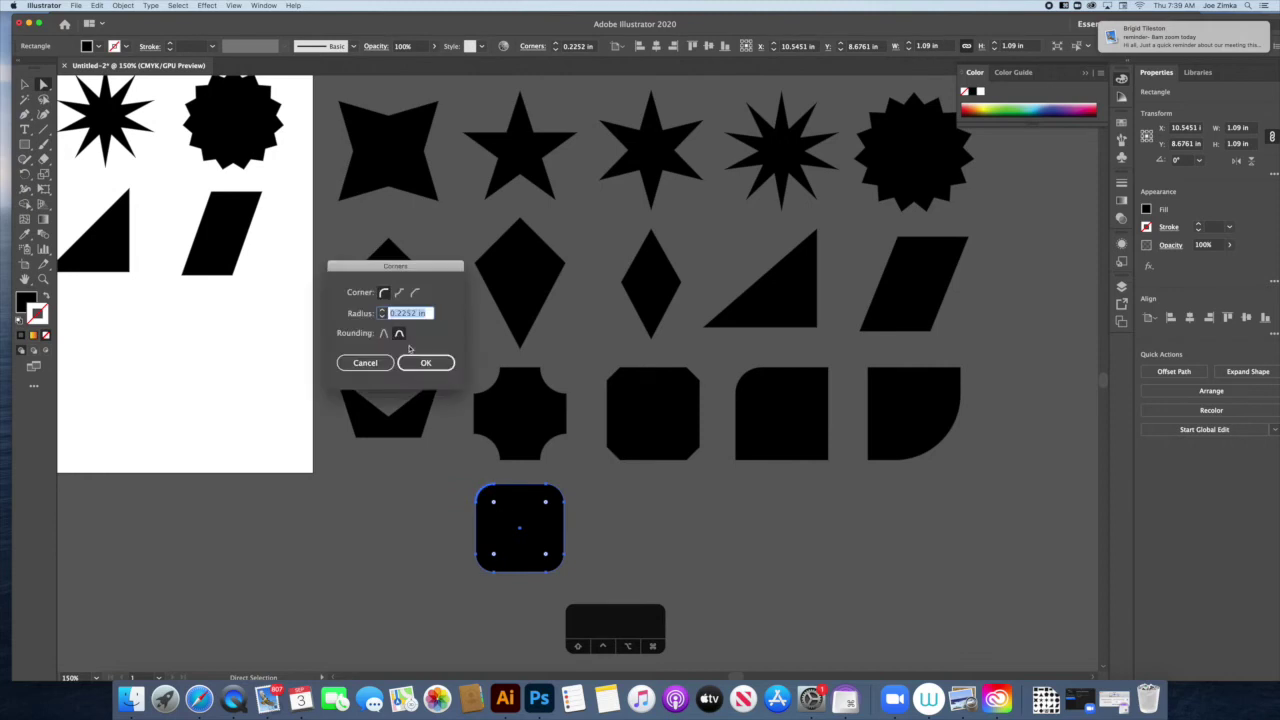
pyautogui.click(399, 294)
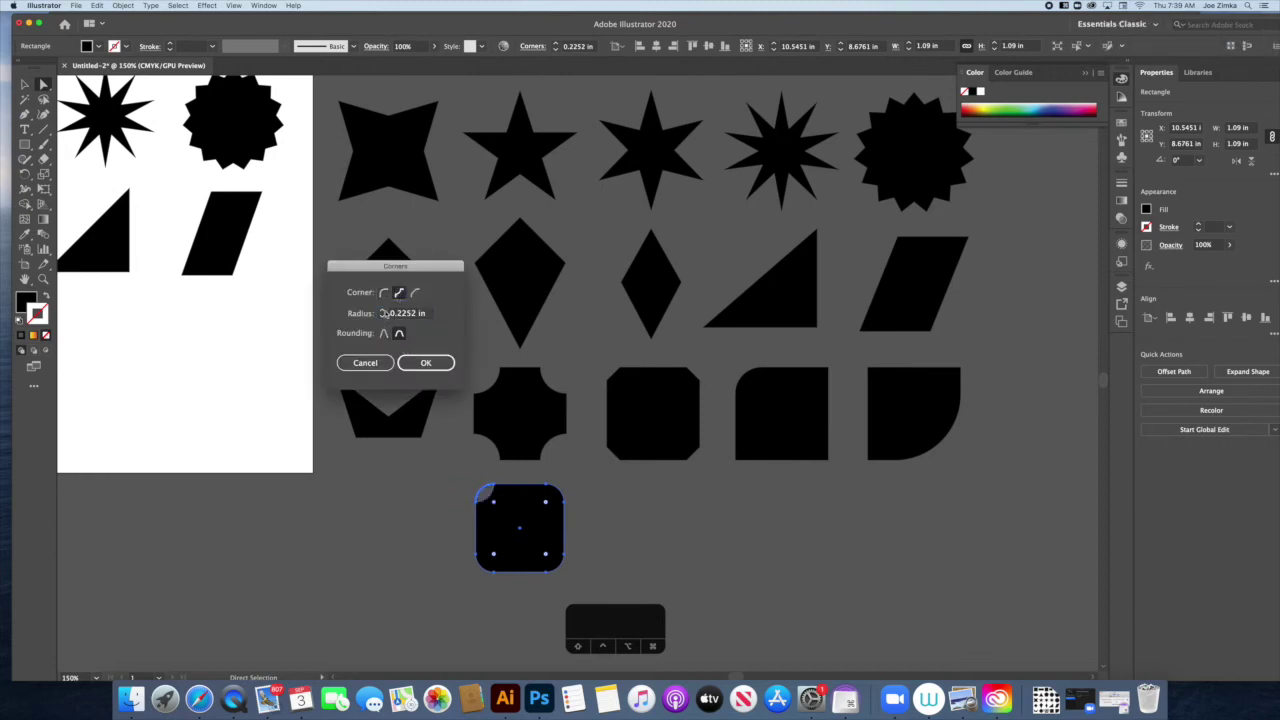
pyautogui.click(383, 311)
pyautogui.click(382, 311)
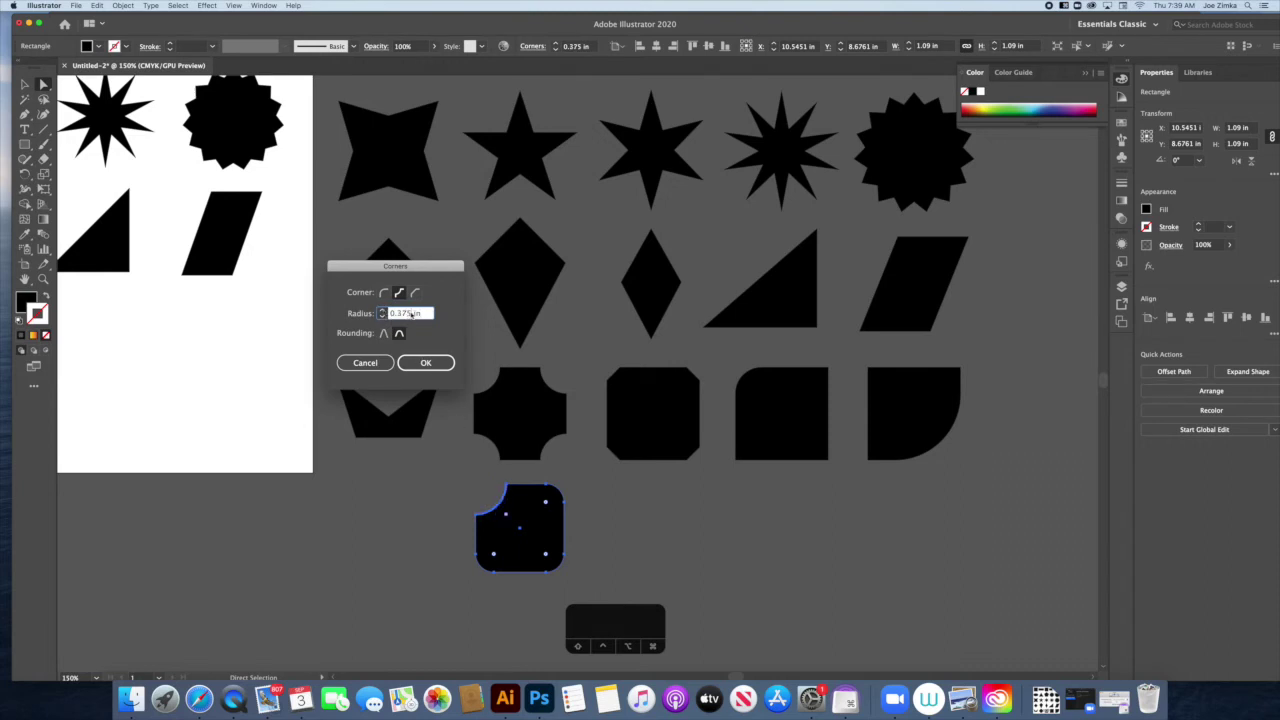
pyautogui.press('BackSpace')
pyautogui.press('BackSpace')
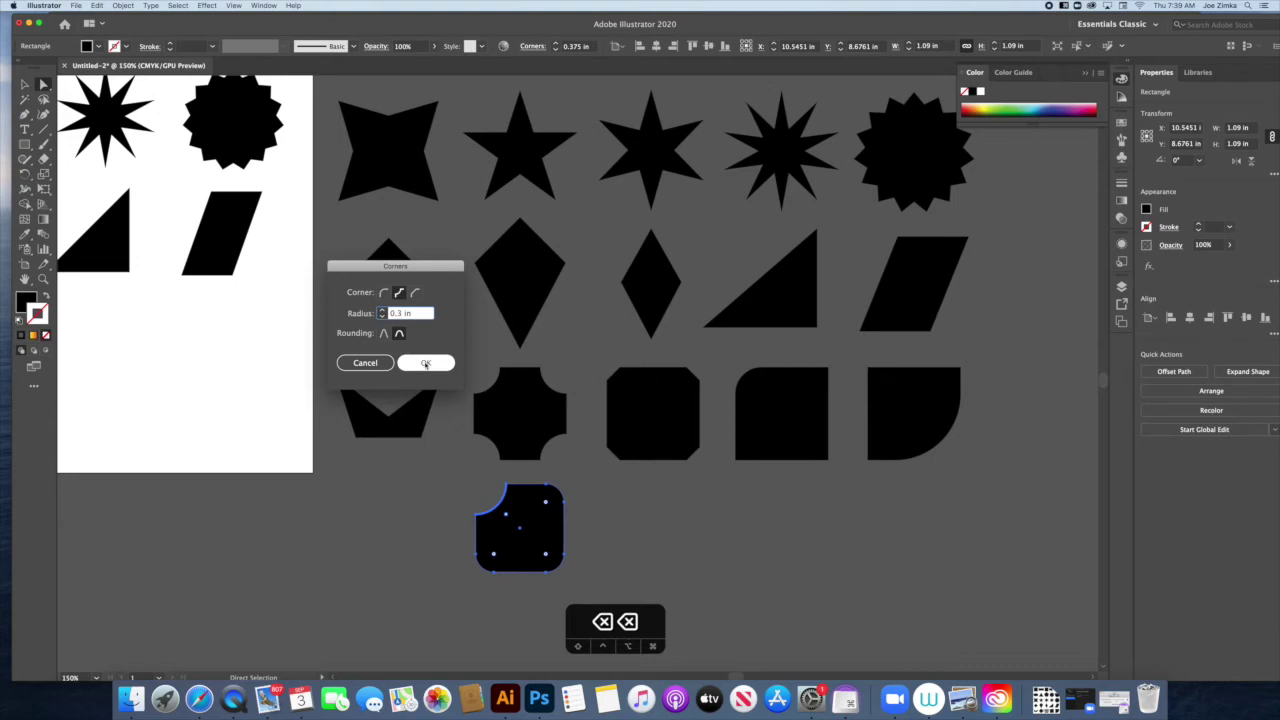
pyautogui.click(426, 364)
pyautogui.moveTo(503, 516); pyautogui.dragTo(499, 513)
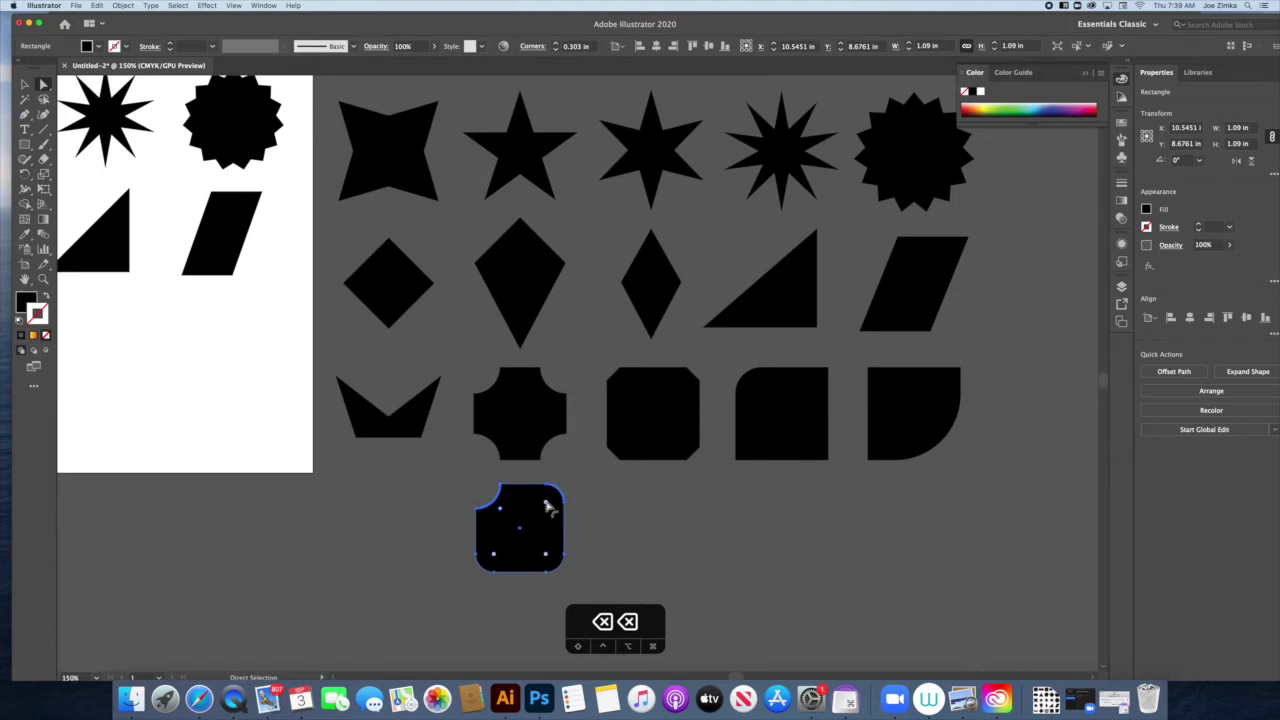
# Change the square's other three corners to inverted rounds, and enlarge the upper-right one to match the upper-left corner
pyautogui.doubleClick(546, 507)
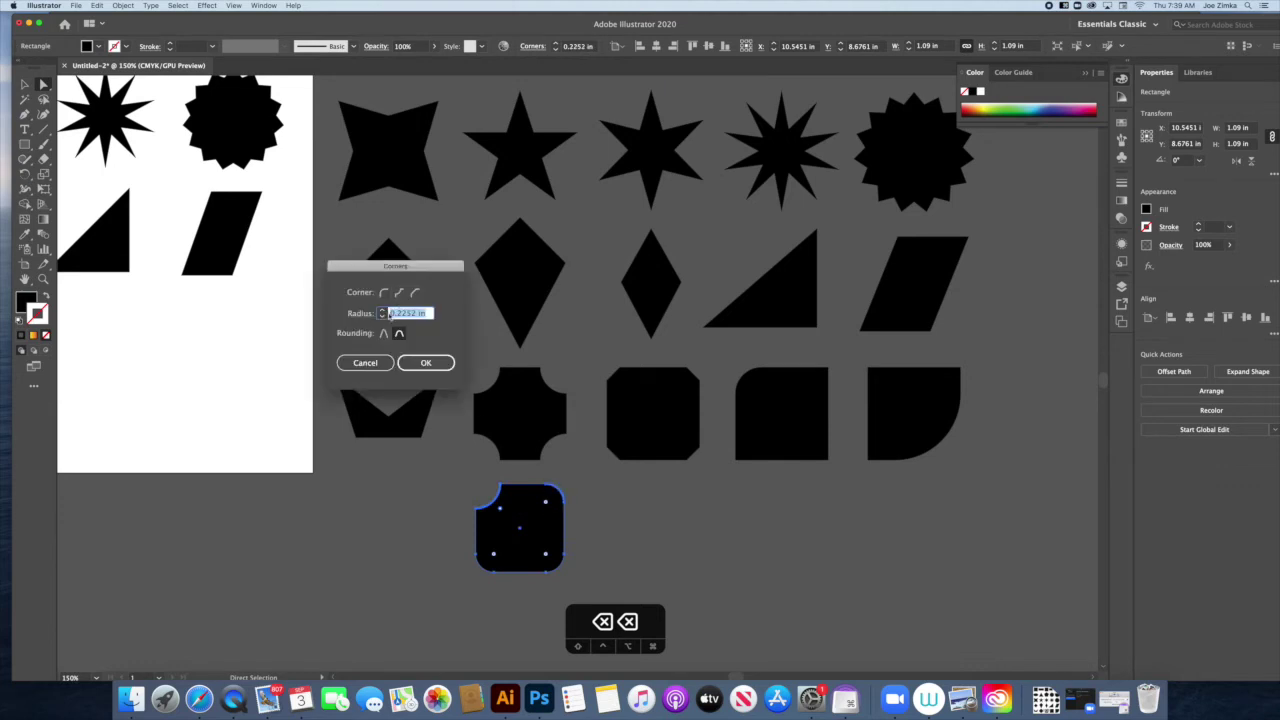
pyautogui.click(381, 310)
pyautogui.click(425, 362)
pyautogui.doubleClick(544, 502)
pyautogui.click(425, 362)
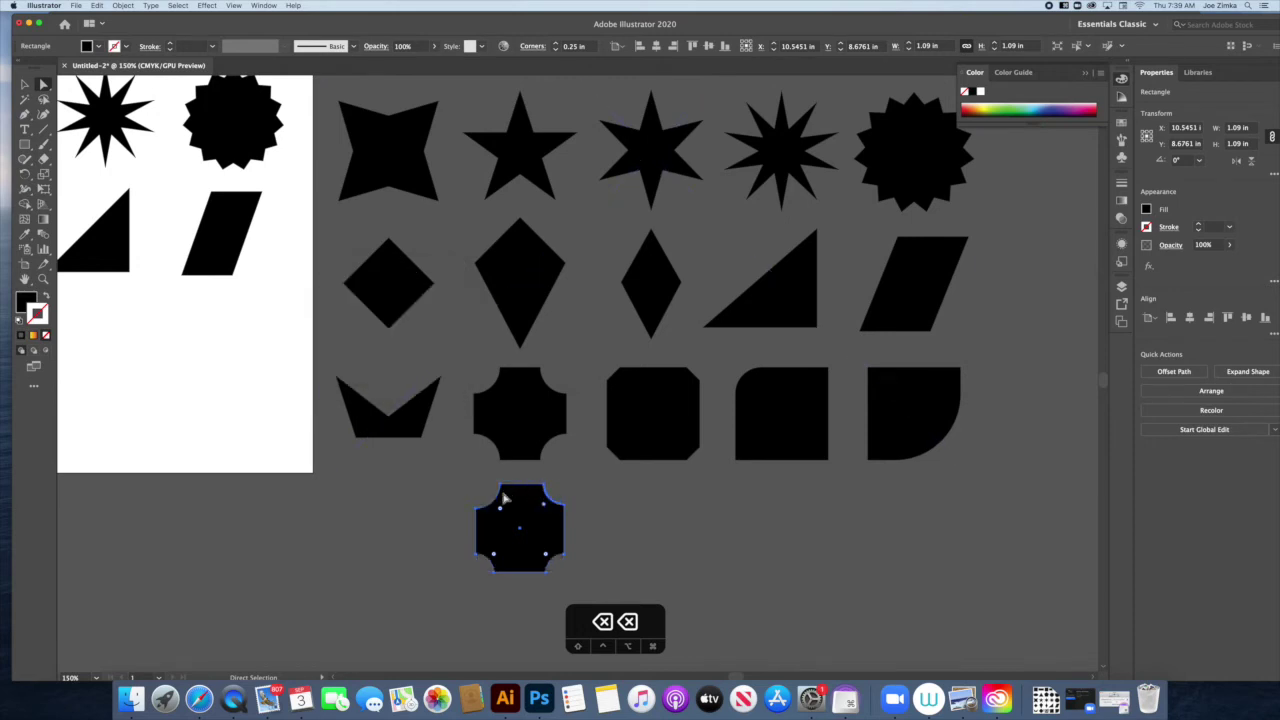
pyautogui.moveTo(545, 510); pyautogui.dragTo(537, 514)
pyautogui.click(588, 505)
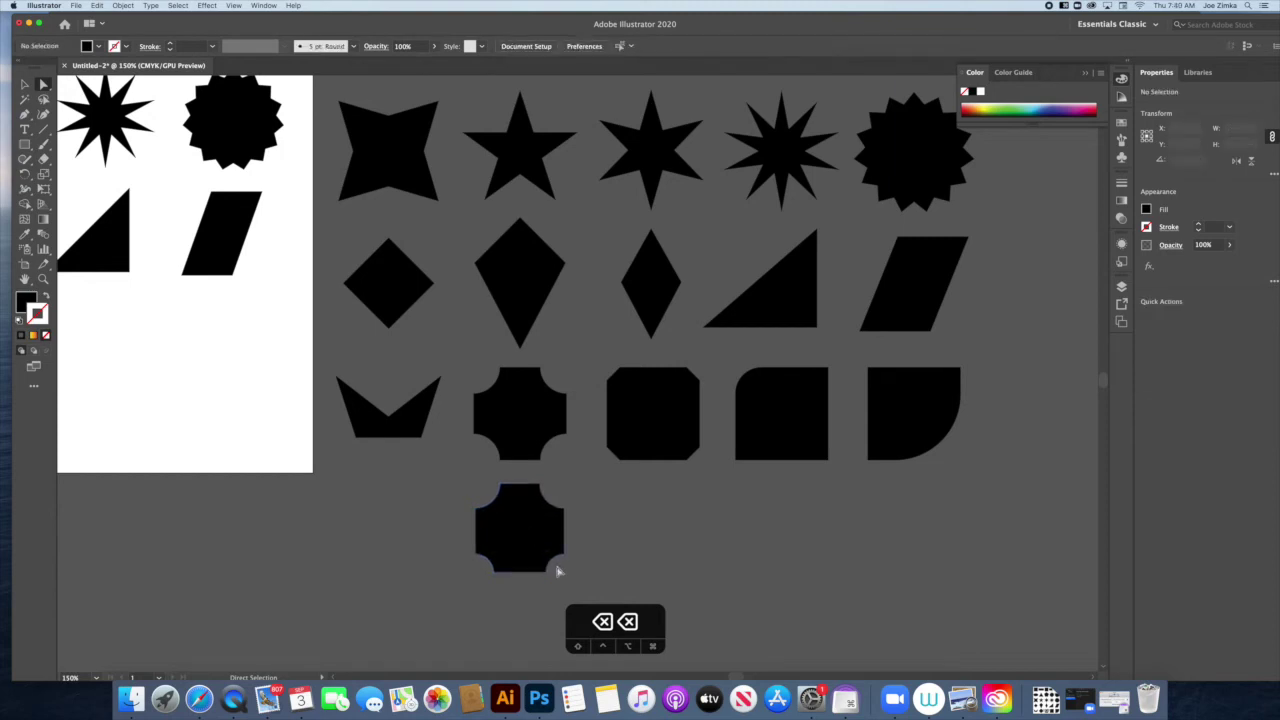
# Delete the curved segment at the notched square's lower-right corner, and check the open path in outline view
pyautogui.click(547, 560)
pyautogui.press('BackSpace')
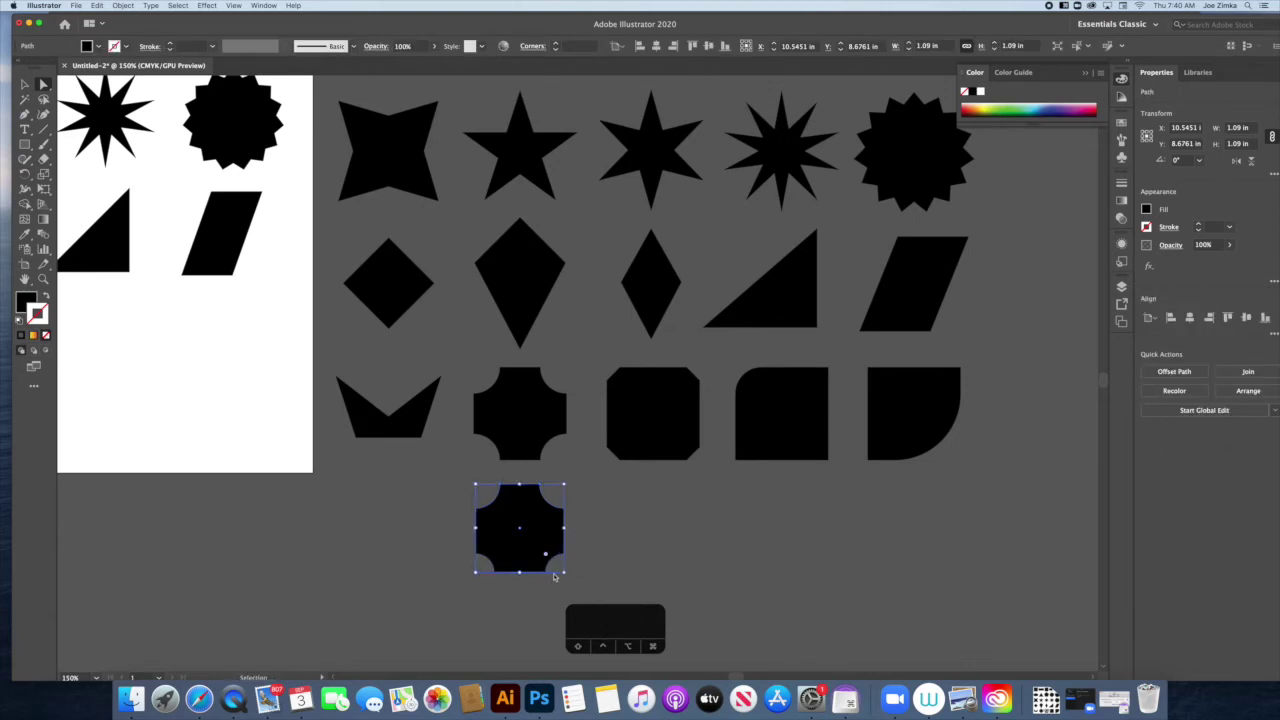
pyautogui.click(552, 576)
pyautogui.click(548, 570)
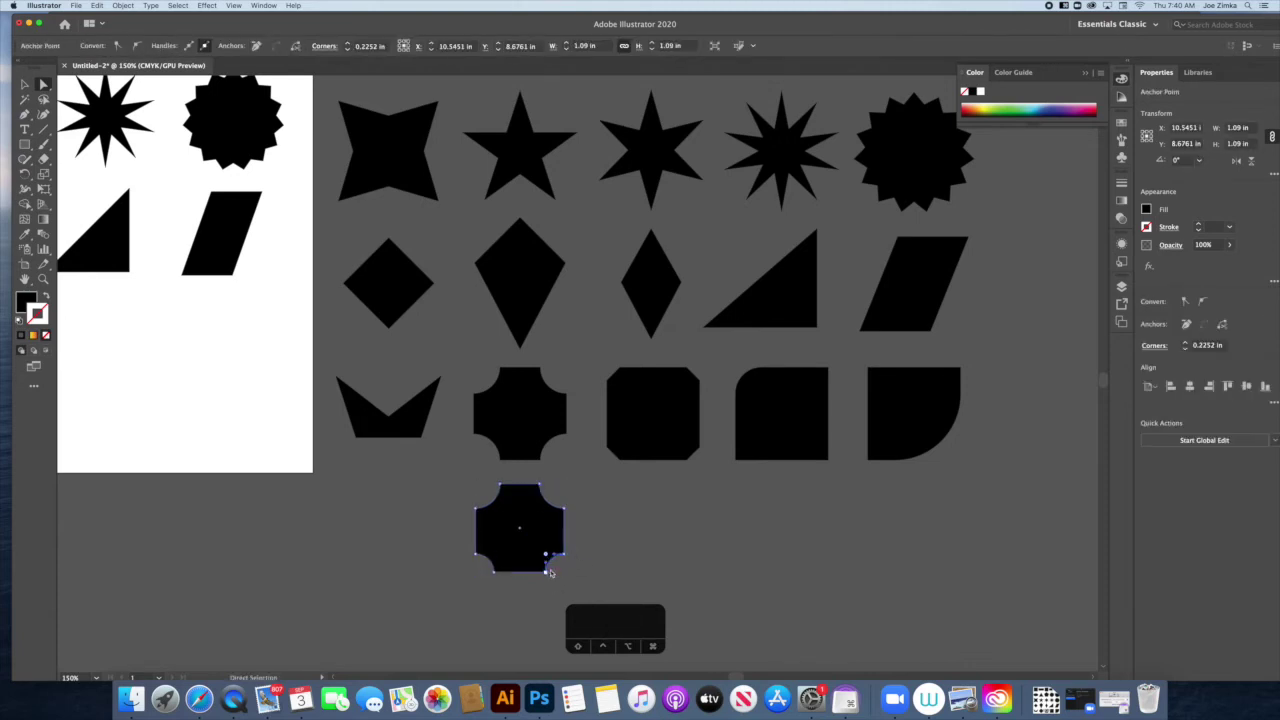
pyautogui.press('BackSpace')
pyautogui.press('super+y')
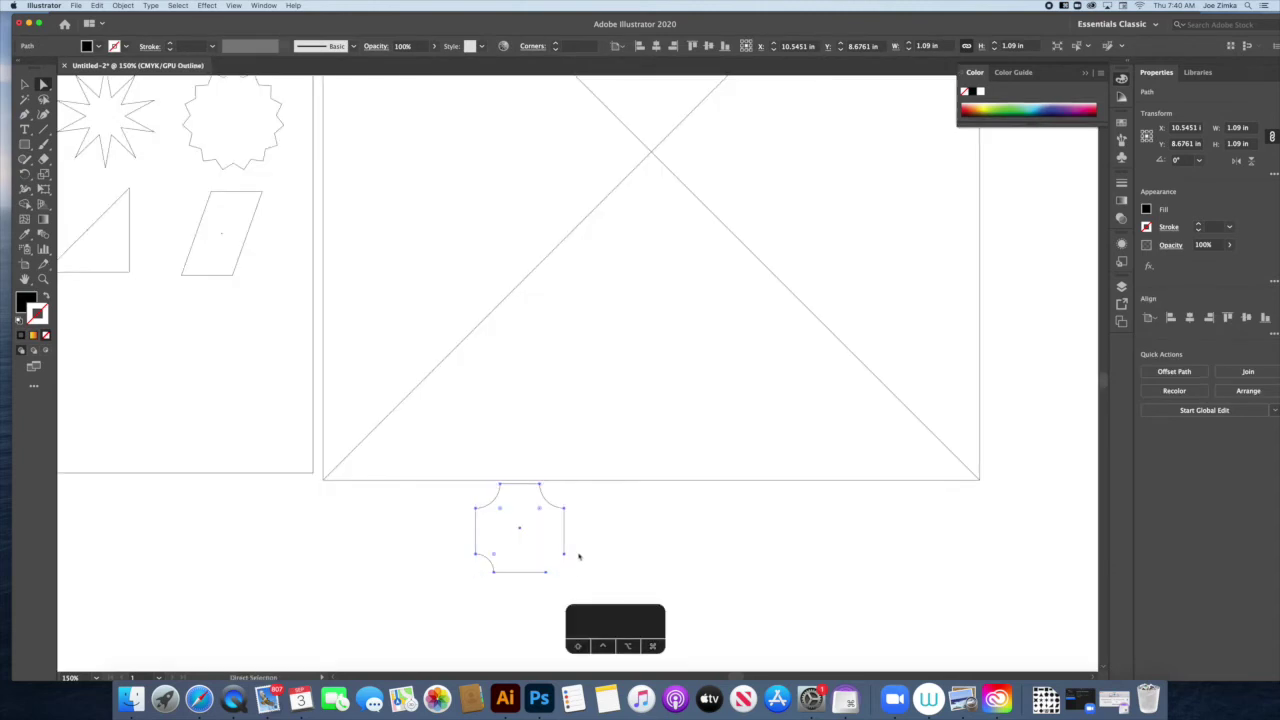
pyautogui.press('super+y')
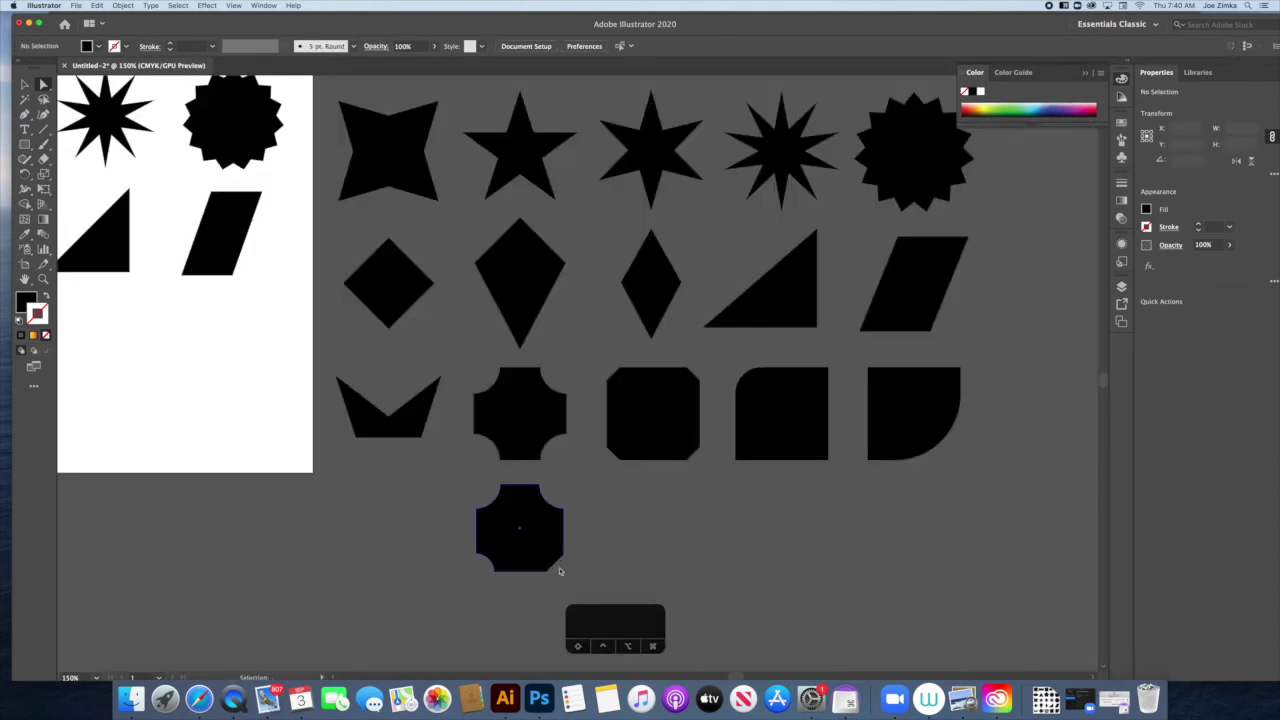
# Close the gap at the notched square's lower-right corner with an inward-curving segment using the Pen tool
pyautogui.press('p')
pyautogui.click(543, 573)
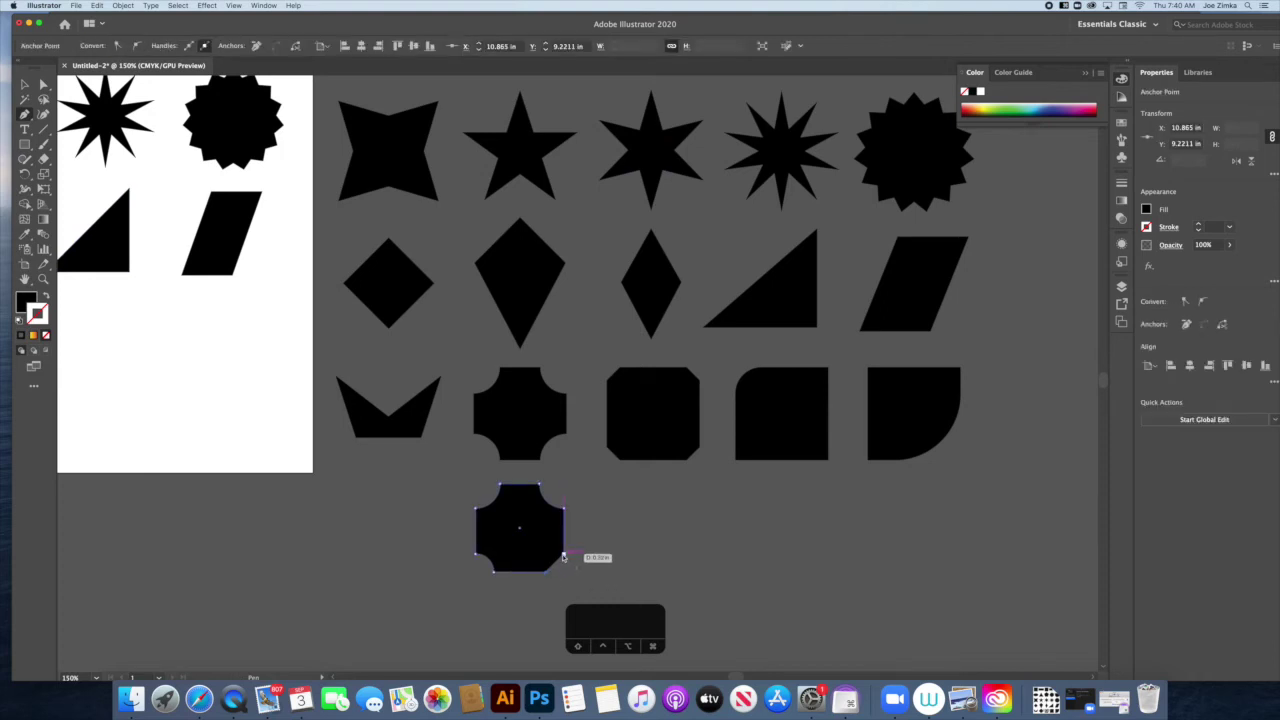
pyautogui.moveTo(563, 556); pyautogui.dragTo(578, 563)
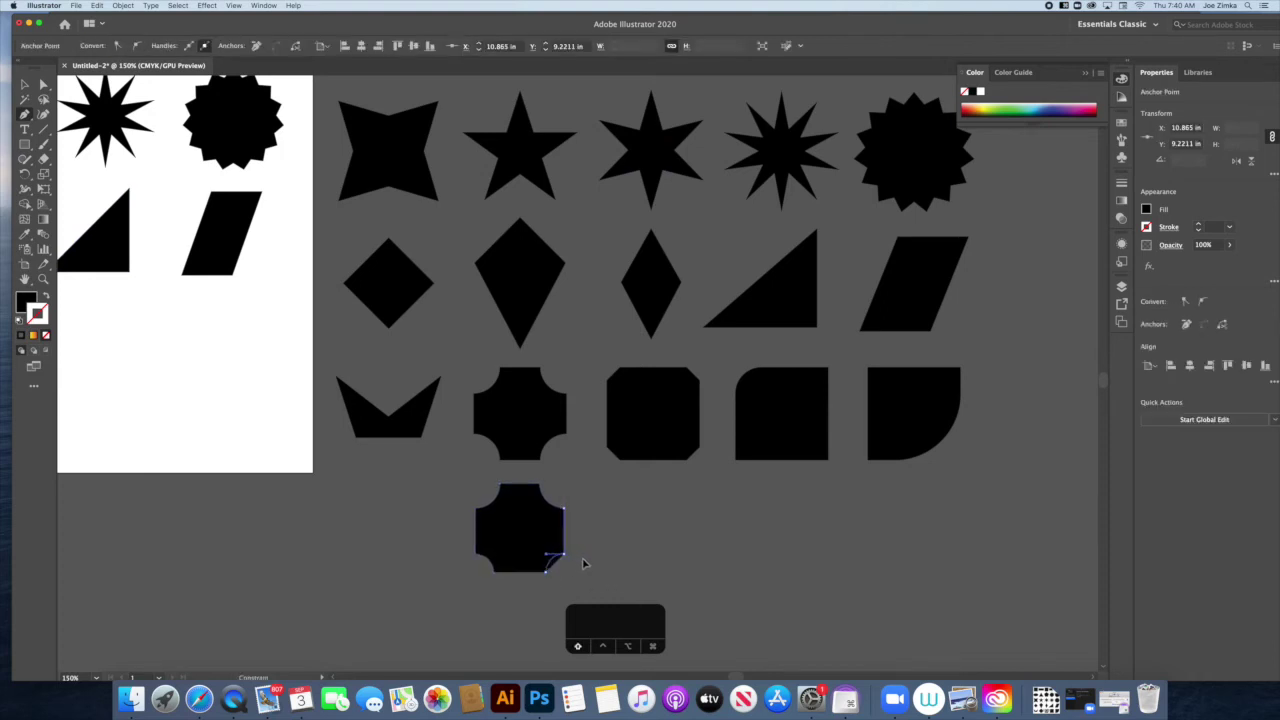
pyautogui.moveTo(587, 565); pyautogui.dragTo(587, 565)
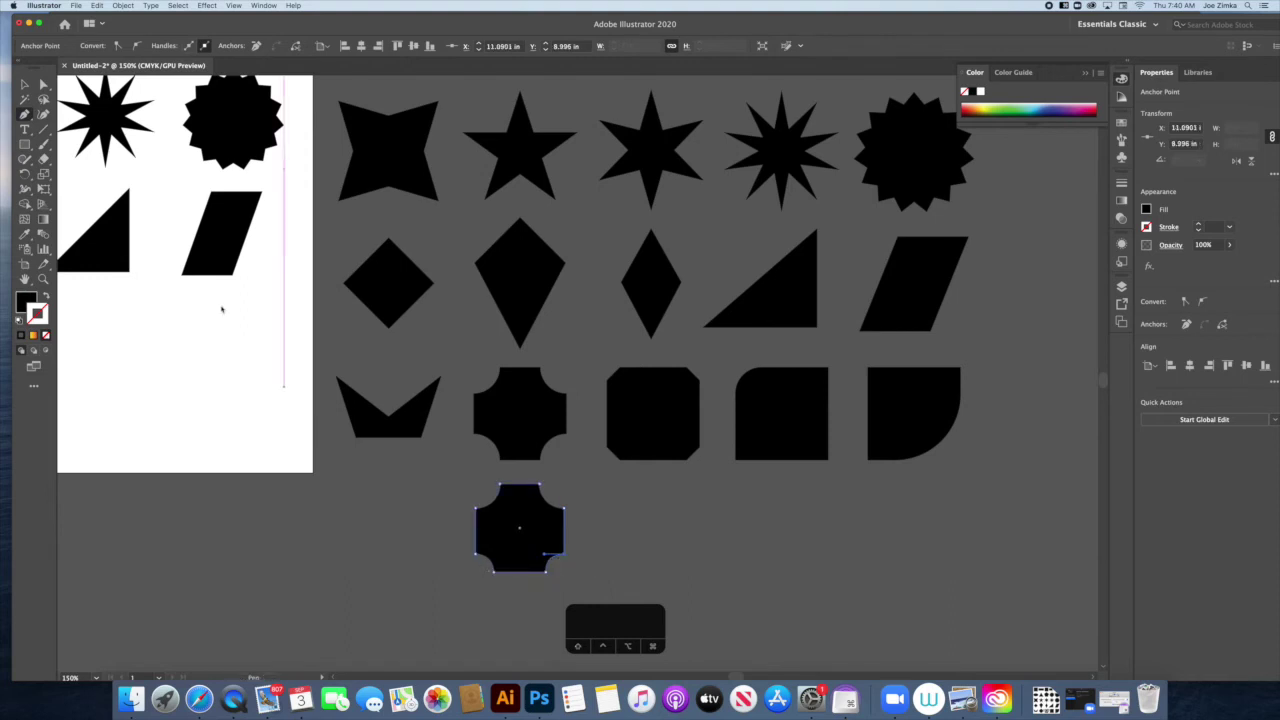
# Delete the malformed notched square, and place a fresh copy of the plain square below the reference notched square
pyautogui.click(43, 84)
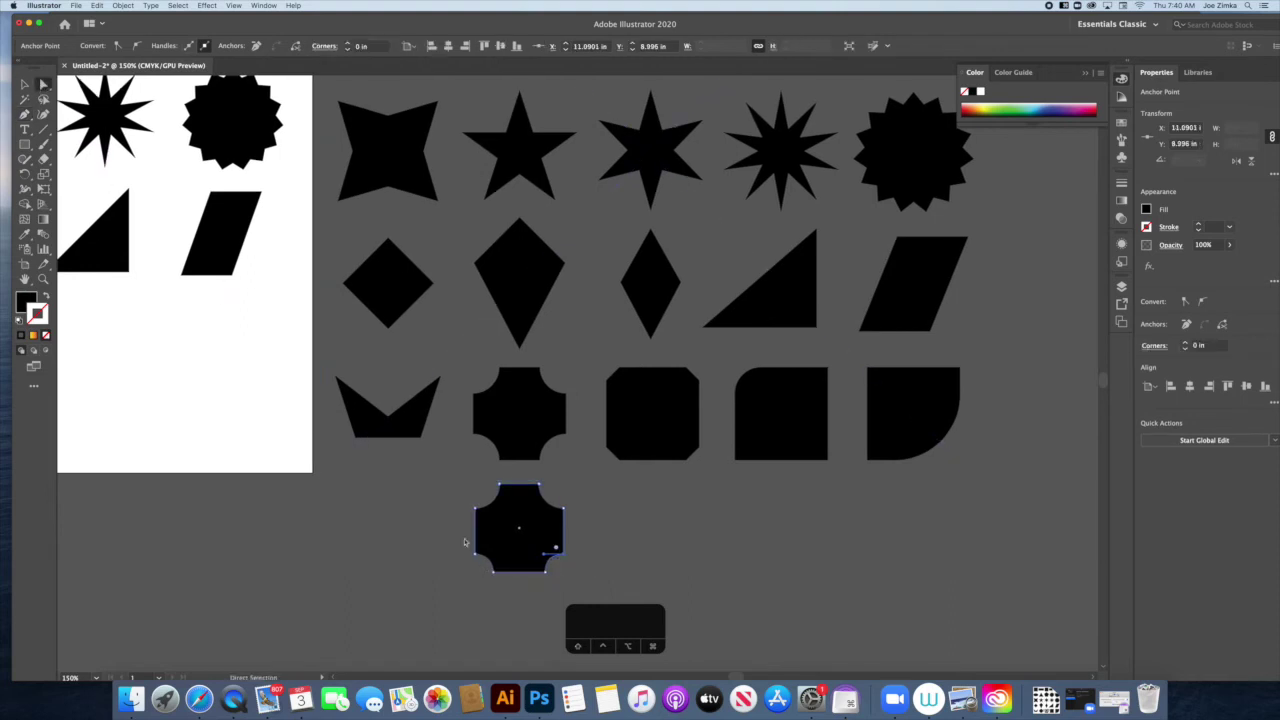
pyautogui.press('BackSpace')
pyautogui.hscroll(-2, 218, 264)
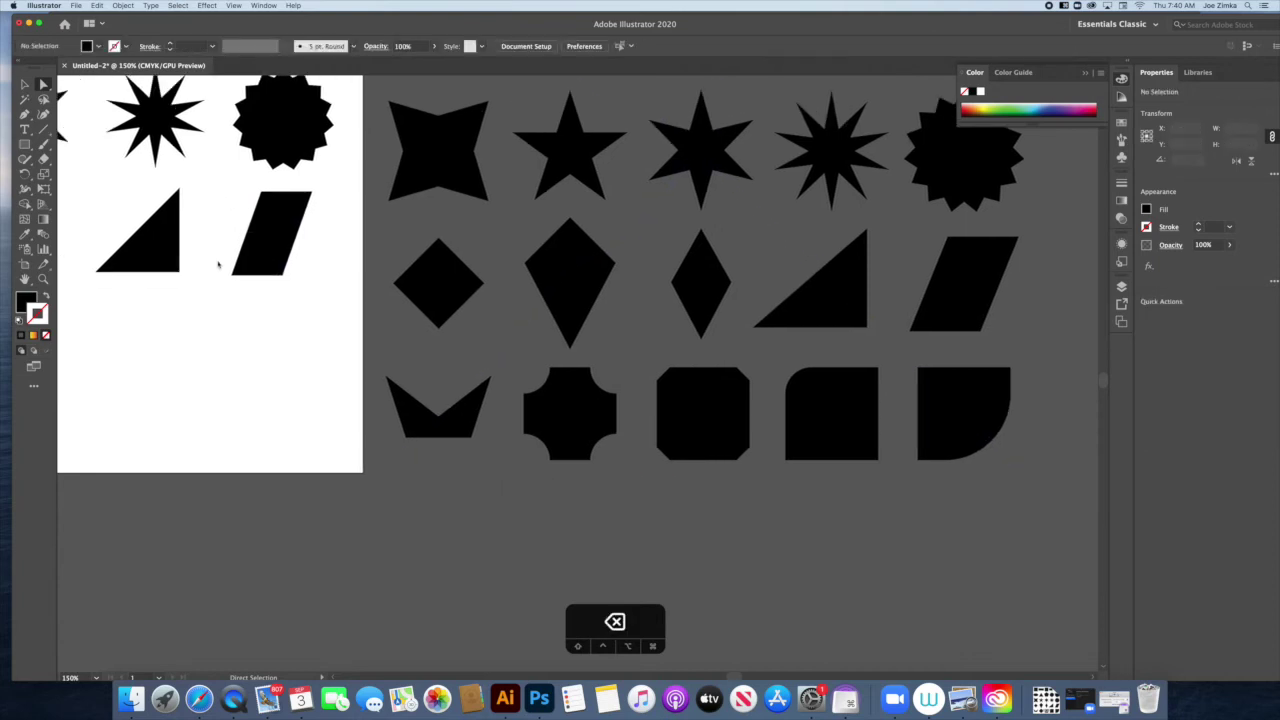
pyautogui.press('super+v')
pyautogui.moveTo(535, 392); pyautogui.dragTo(552, 545)
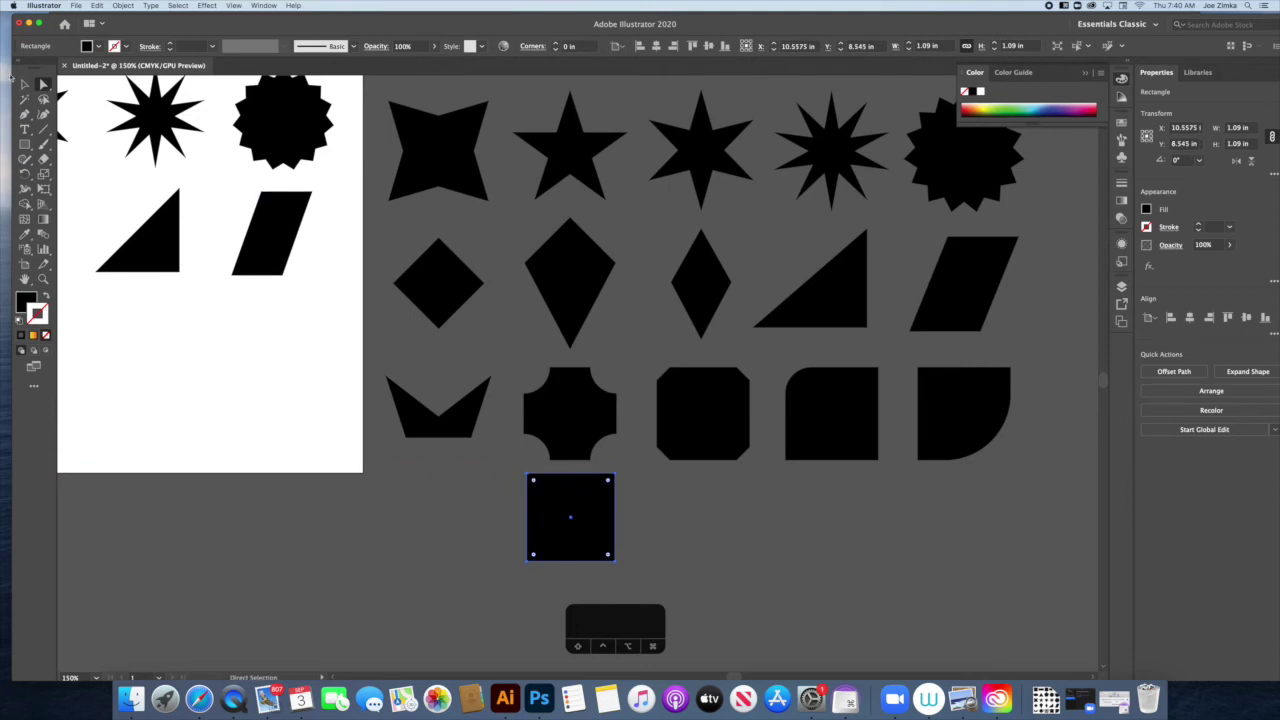
# Try rounding the new square's corners, using 0.25 in for all but the upper-left one, and undo the changes
pyautogui.click(25, 84)
pyautogui.hotkey('shift', 'F8')
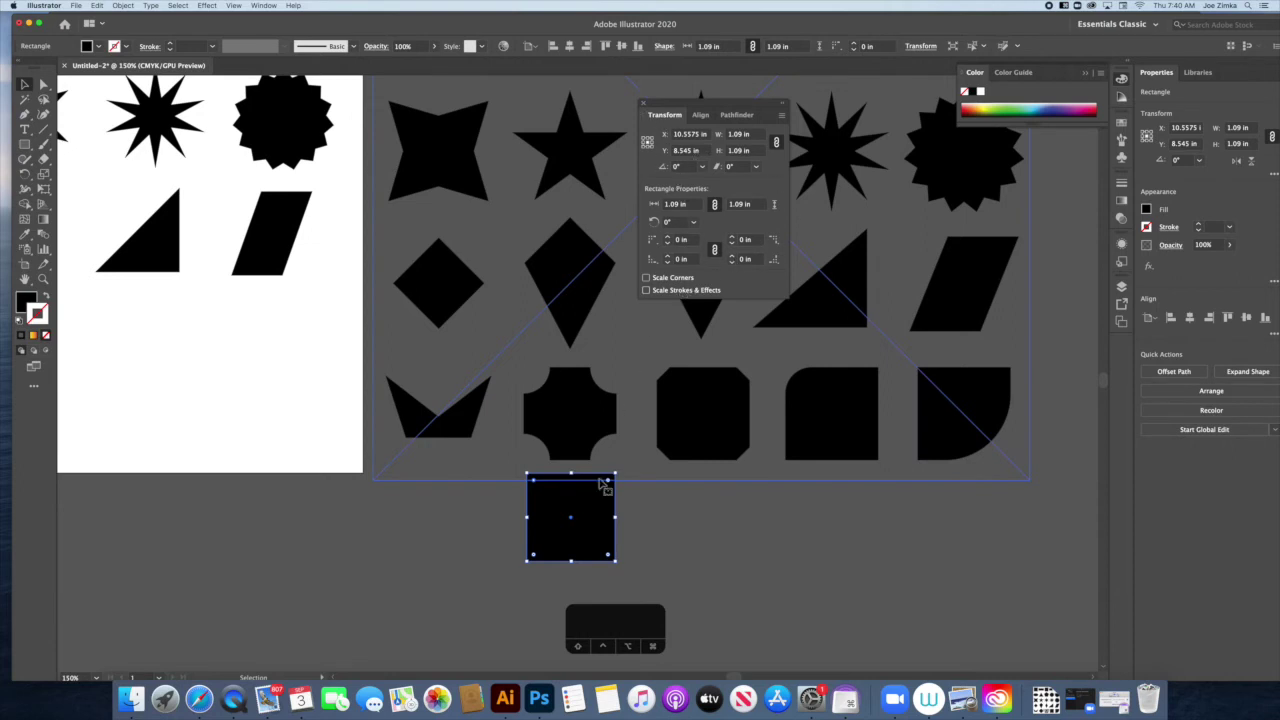
pyautogui.moveTo(534, 481); pyautogui.dragTo(541, 488)
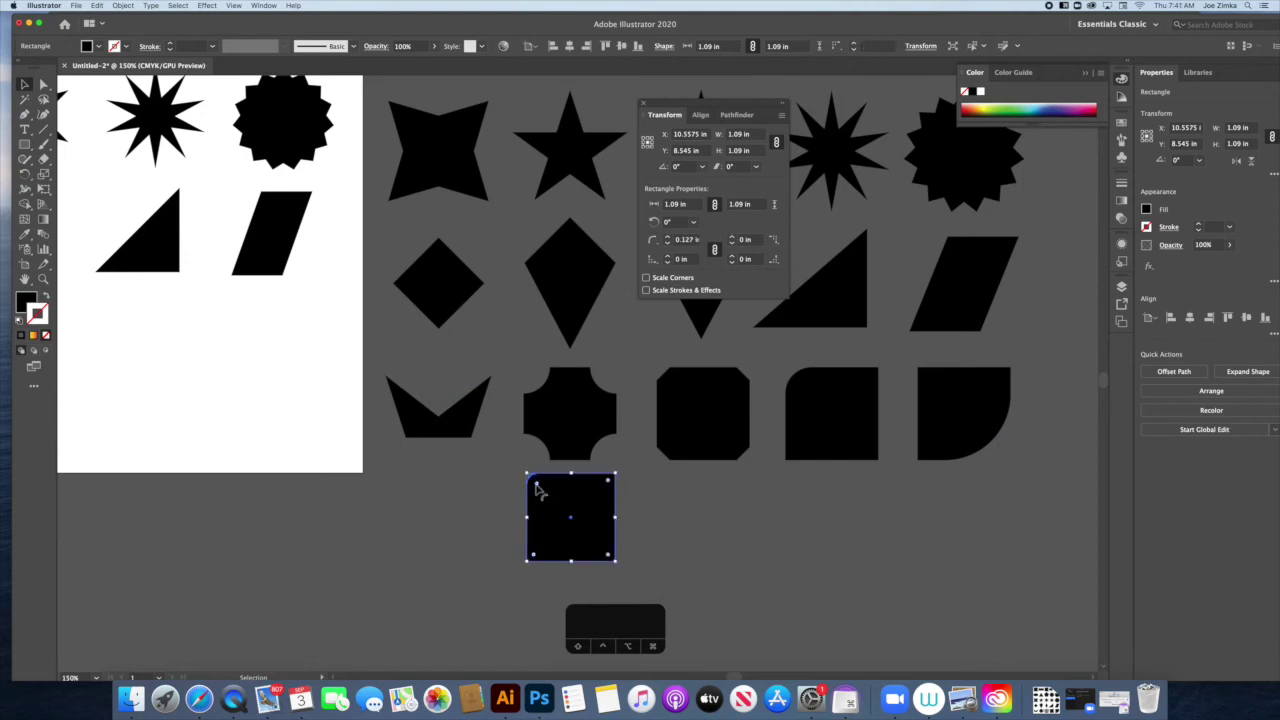
pyautogui.click(667, 256)
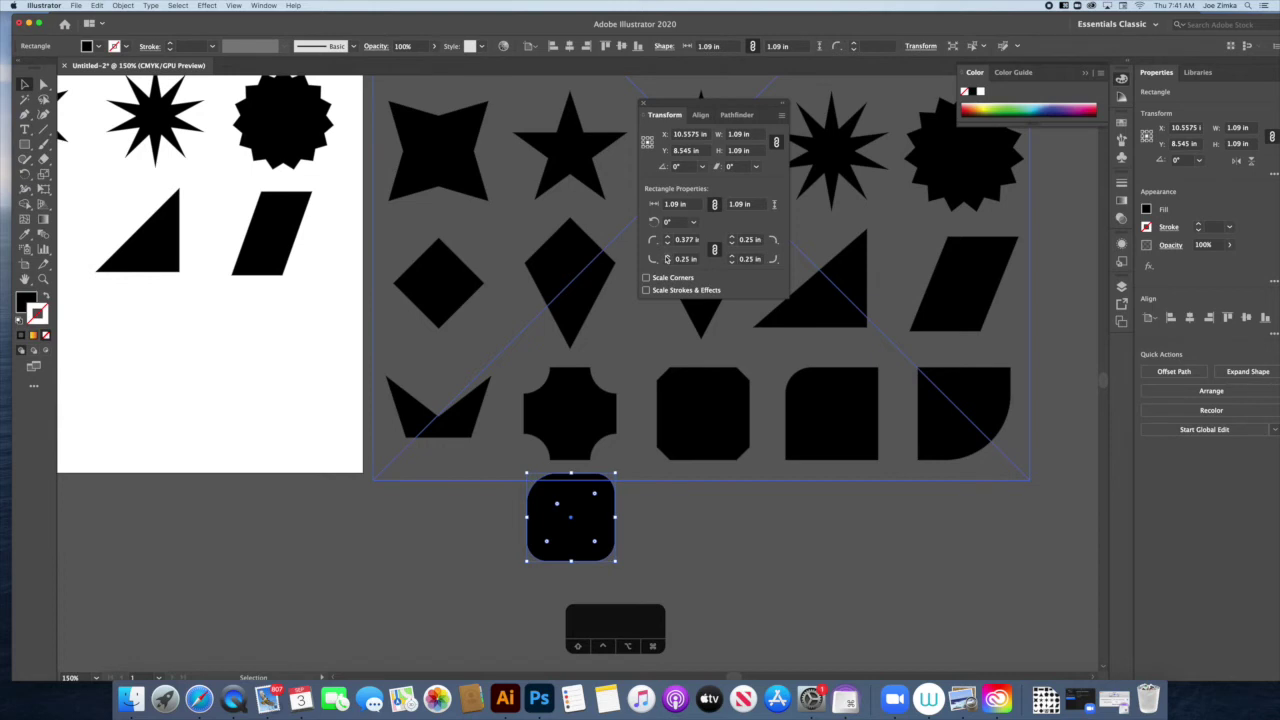
pyautogui.press('super+z')
pyautogui.press('super+z')
pyautogui.press('super+z')
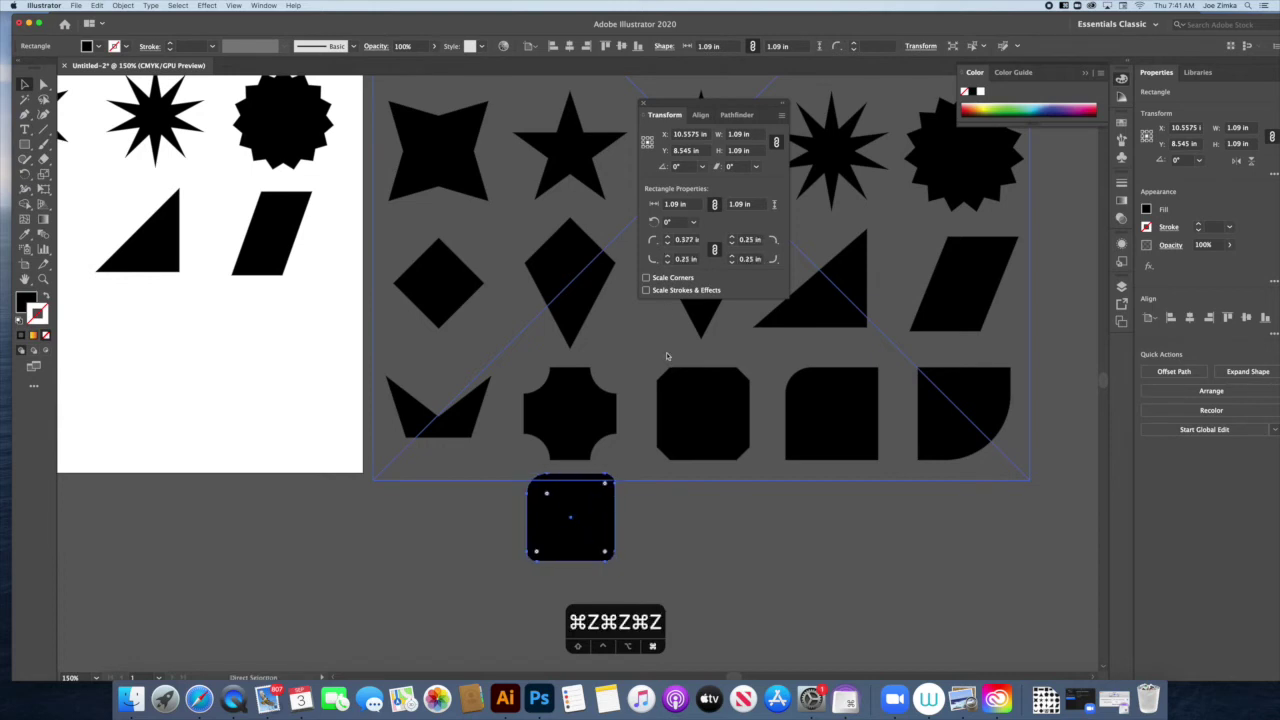
pyautogui.press('super+z')
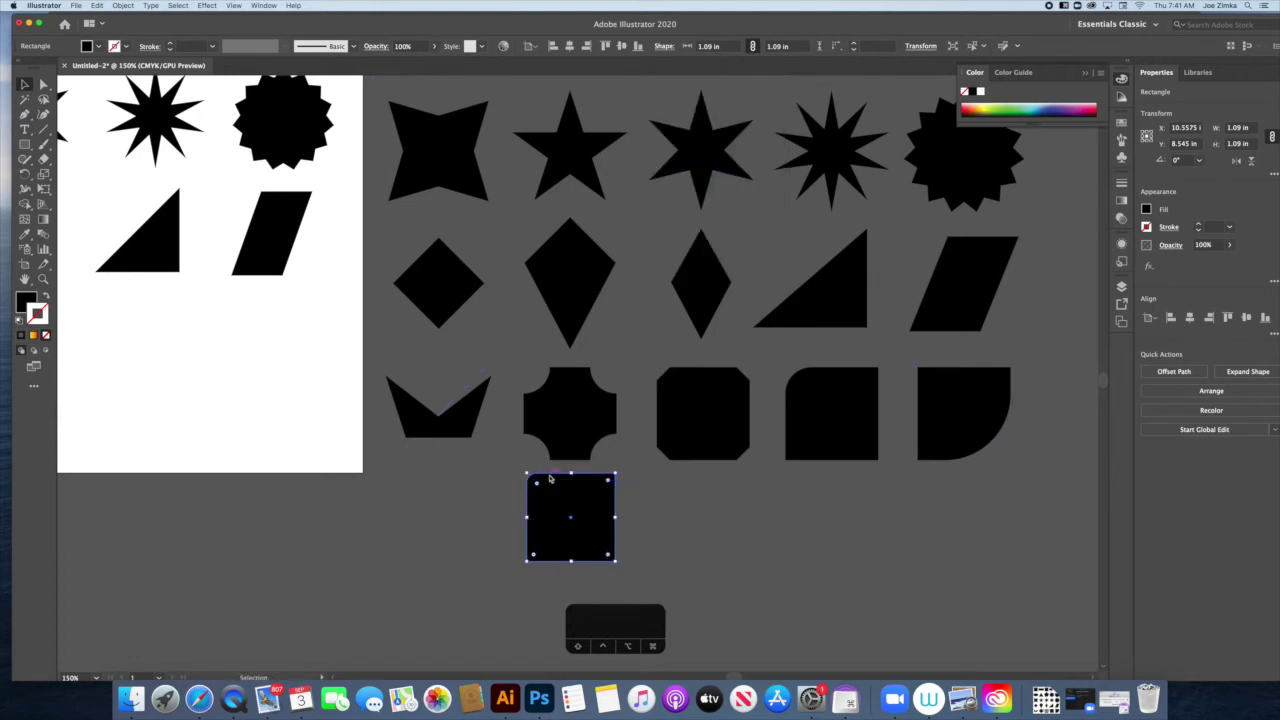
# Change the new square's upper-left corner to an inverted round with a radius of 0.25 in
pyautogui.press('a')
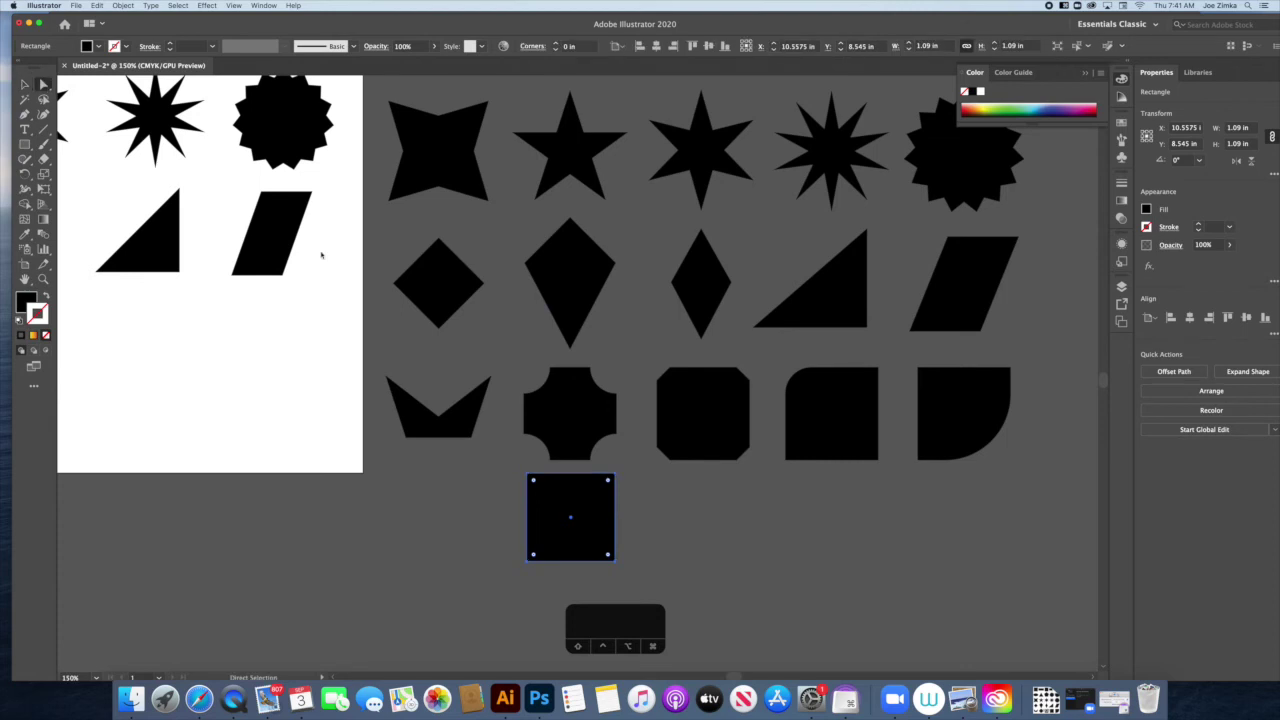
pyautogui.doubleClick(535, 485)
pyautogui.click(399, 292)
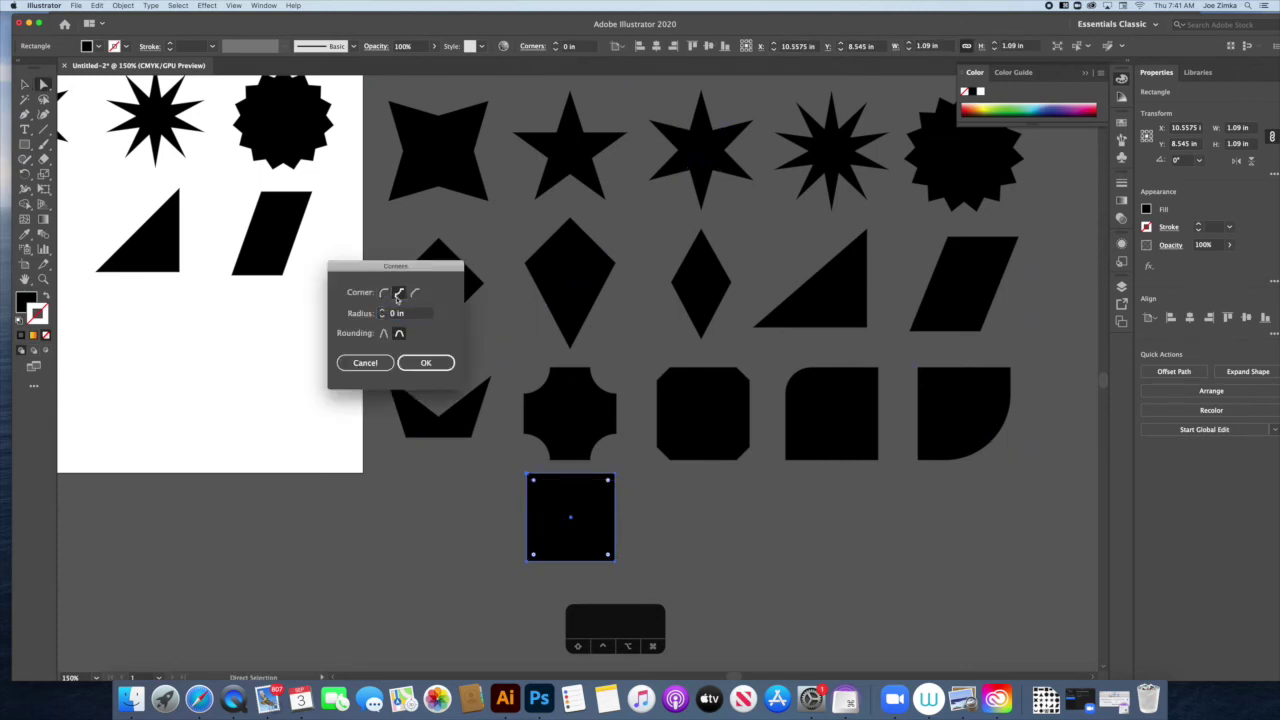
pyautogui.click(385, 313)
pyautogui.write('0.25')
pyautogui.click(425, 363)
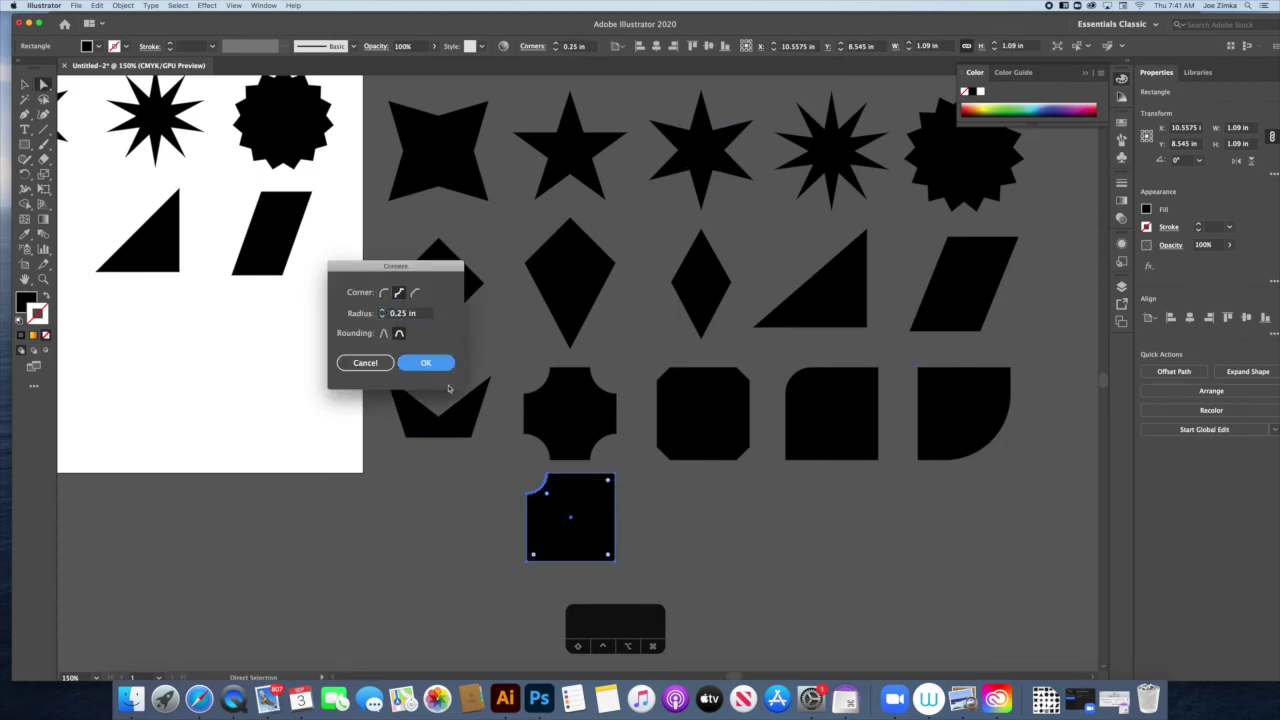
# Change the square's upper-right corner to an inverted round with a radius of 0.25 in
pyautogui.press('super+a')
pyautogui.doubleClick(607, 481)
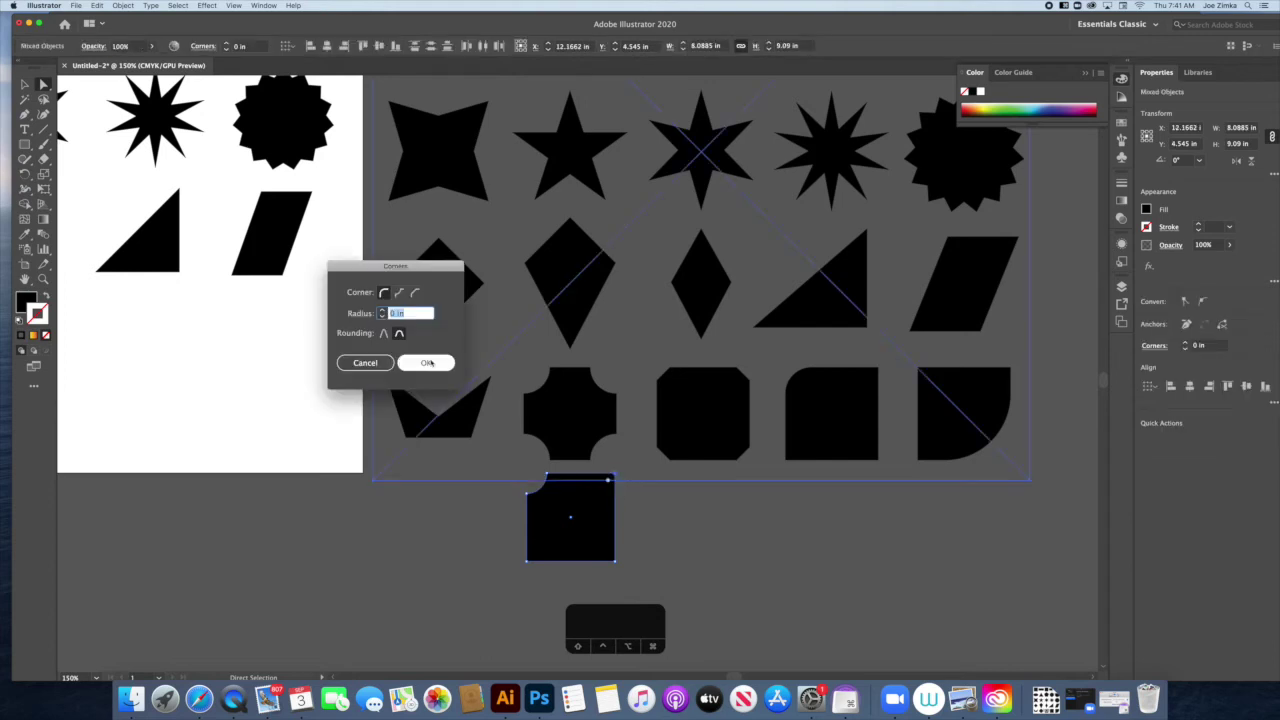
pyautogui.click(384, 314)
pyautogui.write('0.25')
pyautogui.click(425, 363)
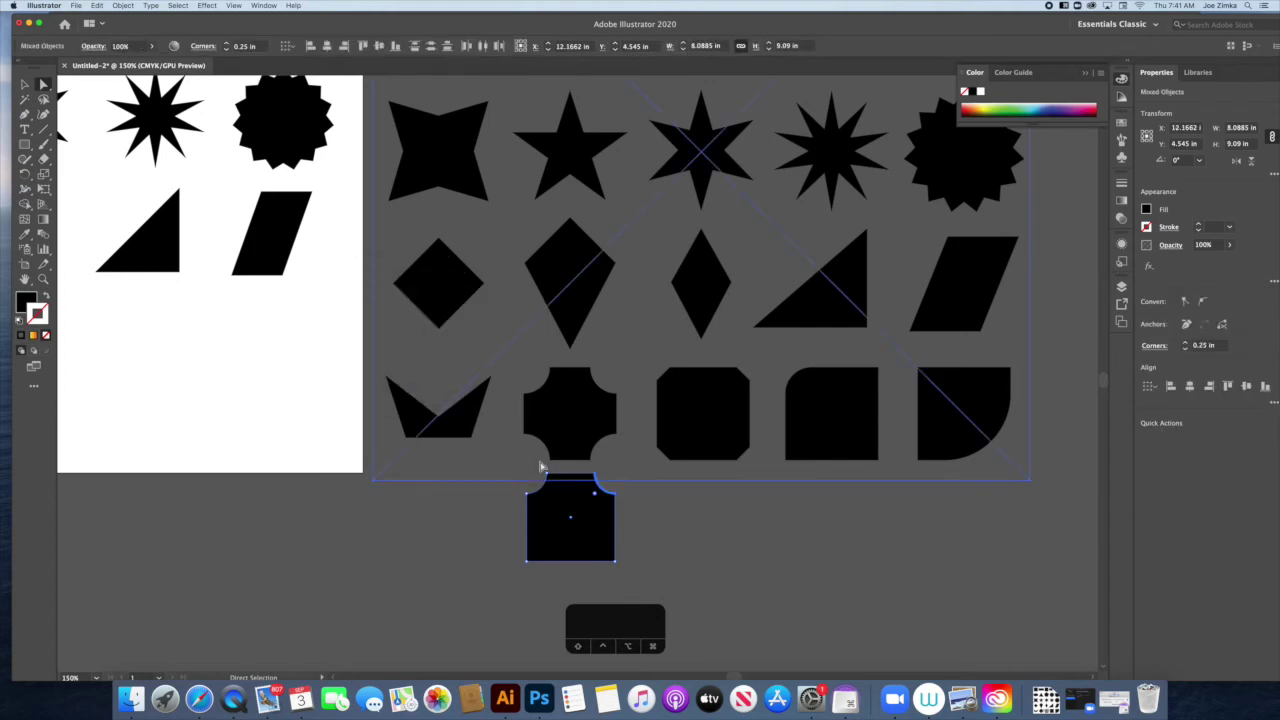
# Change the square's lower-right corner to an inverted round with a radius of 0.25 in
pyautogui.click(632, 590)
pyautogui.click(609, 558)
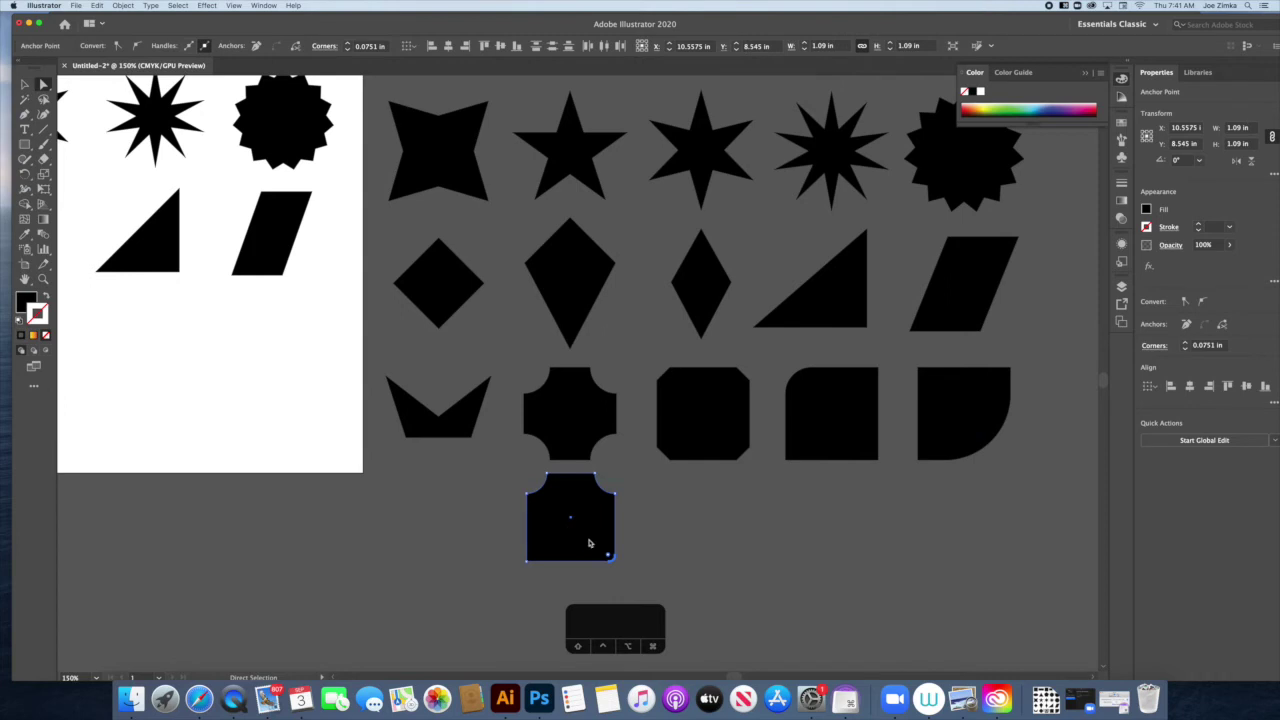
pyautogui.doubleClick(605, 554)
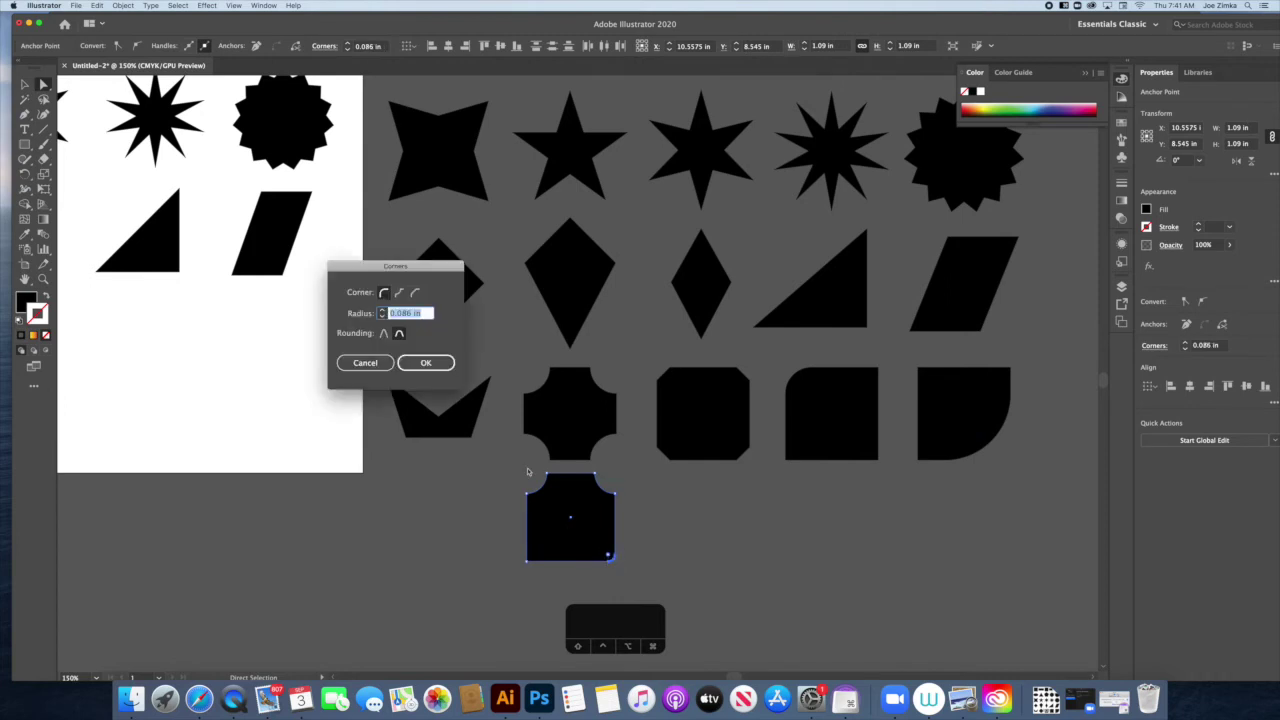
pyautogui.click(382, 313)
pyautogui.write('0.25')
pyautogui.press('Return')
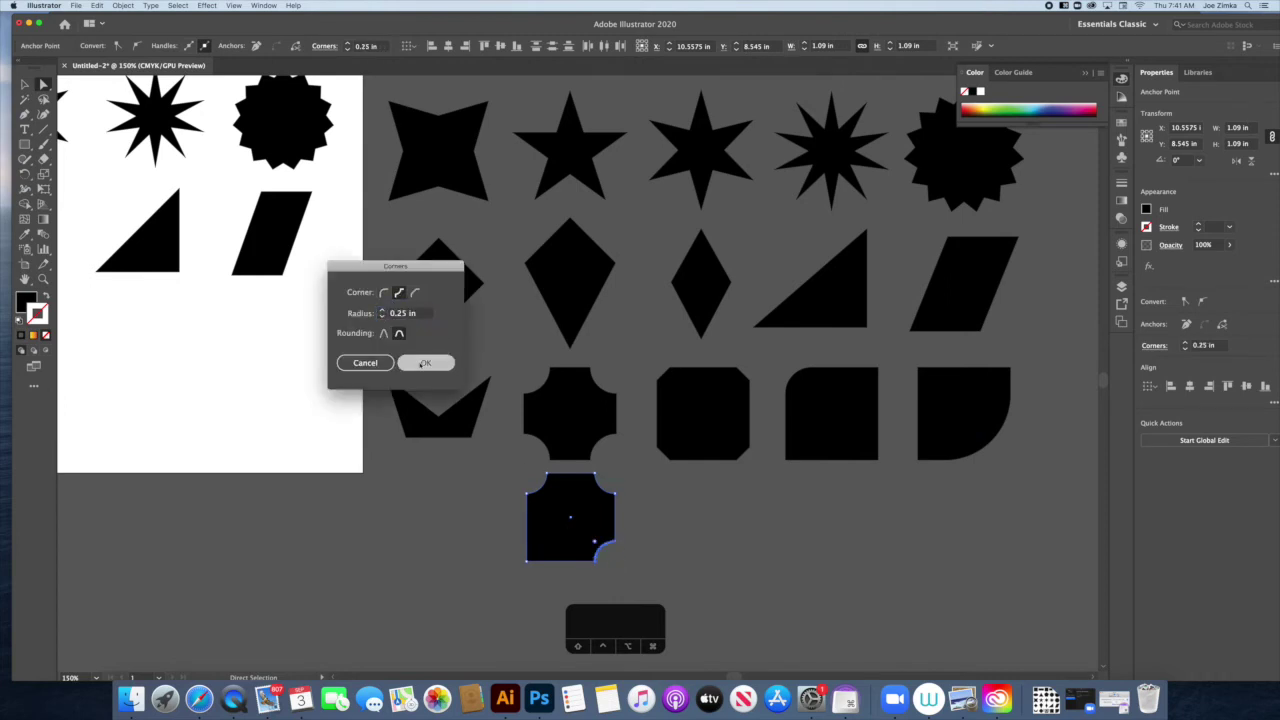
# Change the square's lower-left corner to an inverted round with a radius of 0.25 in, and deselect the shape
pyautogui.click(526, 559)
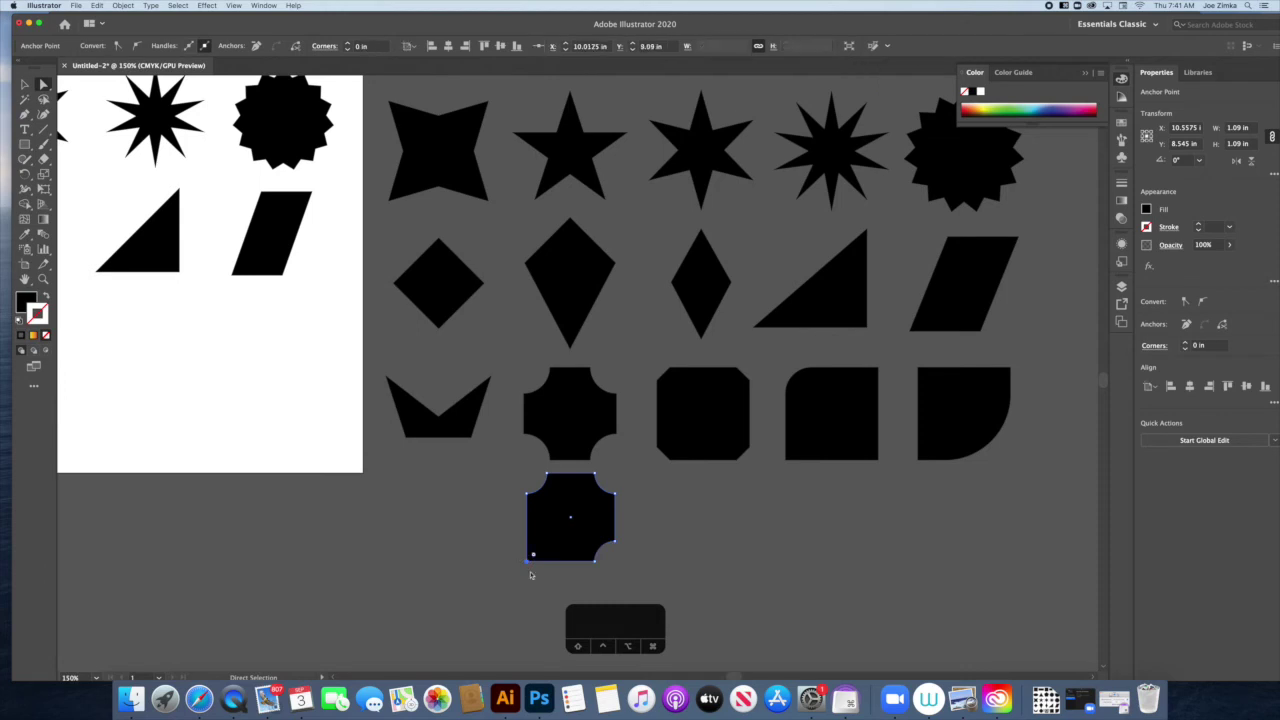
pyautogui.doubleClick(533, 557)
pyautogui.click(402, 294)
pyautogui.write('0.25')
pyautogui.click(425, 362)
pyautogui.click(643, 530)
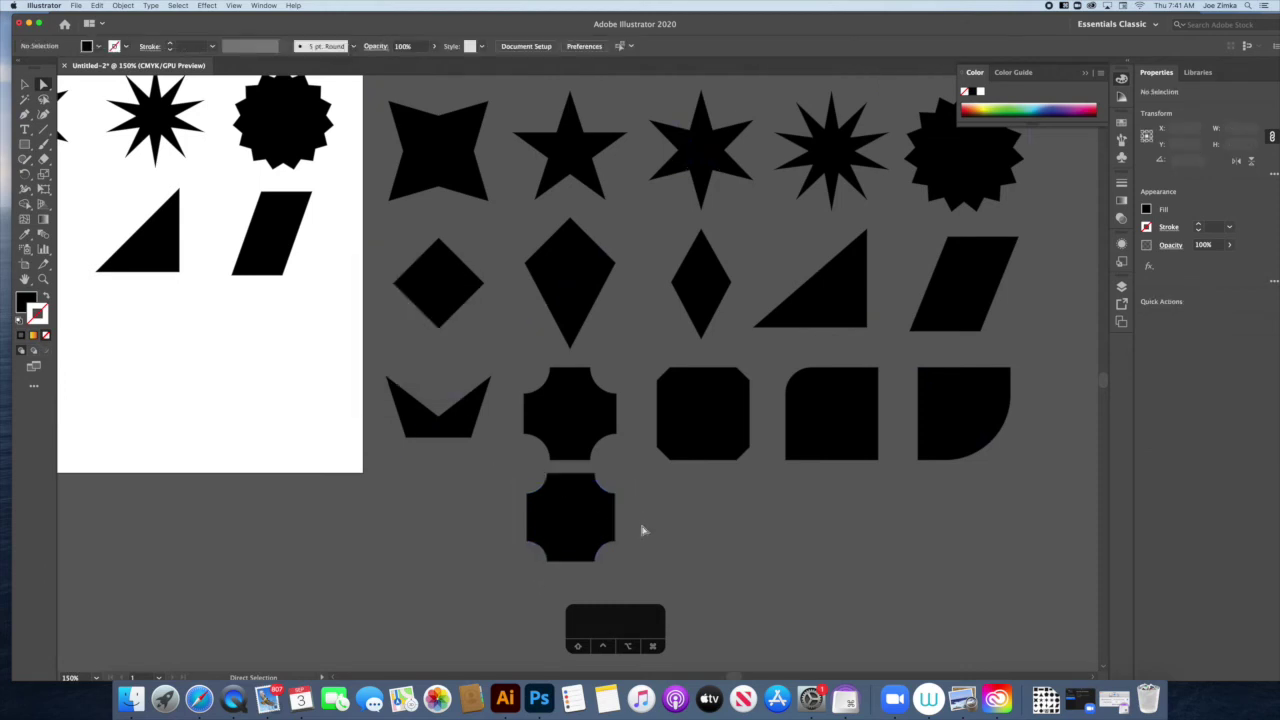
# Enlarge all four inverted corners of the notched square together to a radius of about 0.29 in
pyautogui.click(576, 512)
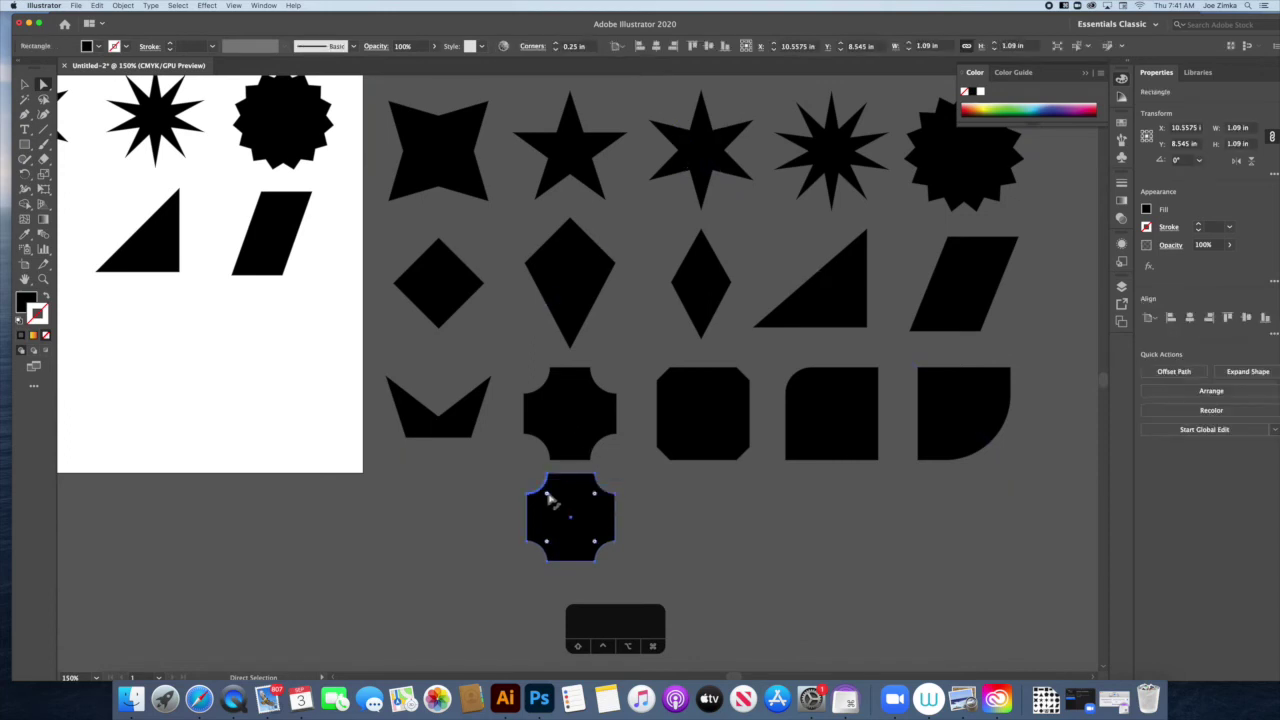
pyautogui.moveTo(549, 500); pyautogui.dragTo(553, 505)
pyautogui.click(649, 523)
pyautogui.click(609, 515)
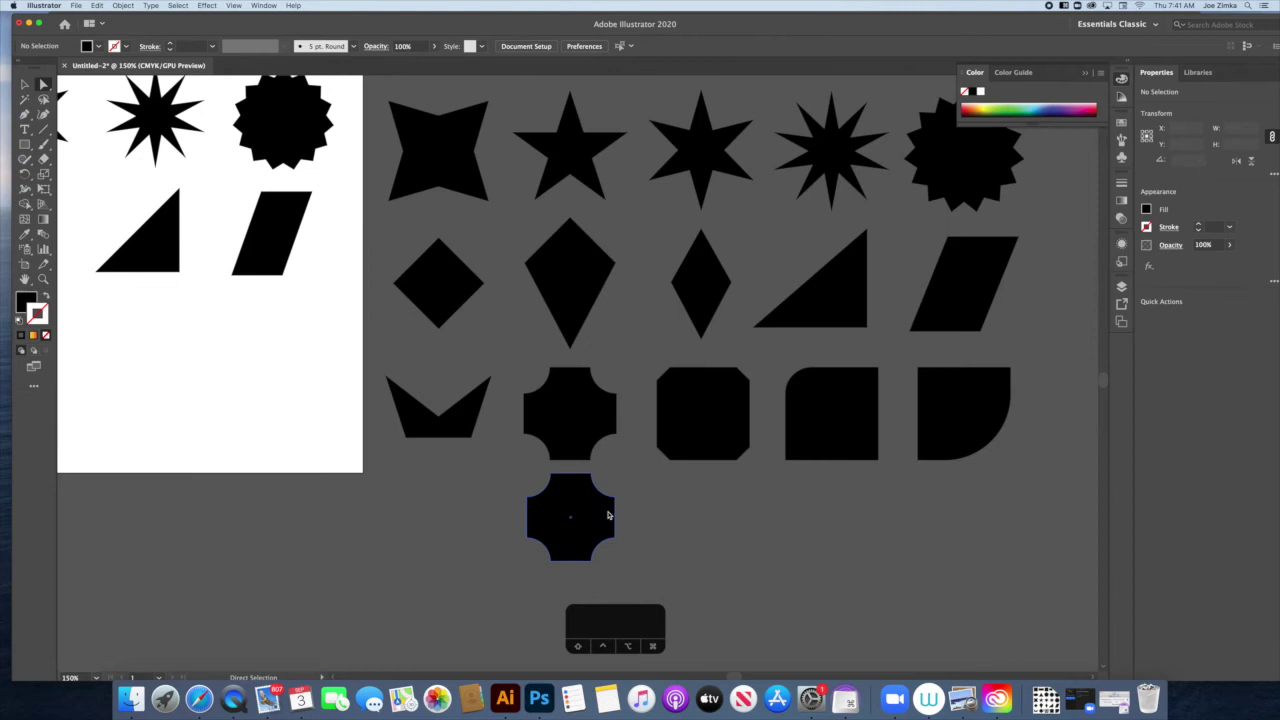
# Paste a copy of the notched square onto the artboard and position it under the kite, beside the V-notched shape
pyautogui.hscroll(-8, 443, 440)
pyautogui.click(240, 372)
pyautogui.click(272, 378)
pyautogui.press('Delete')
pyautogui.hotkey('ctrl', 'v')
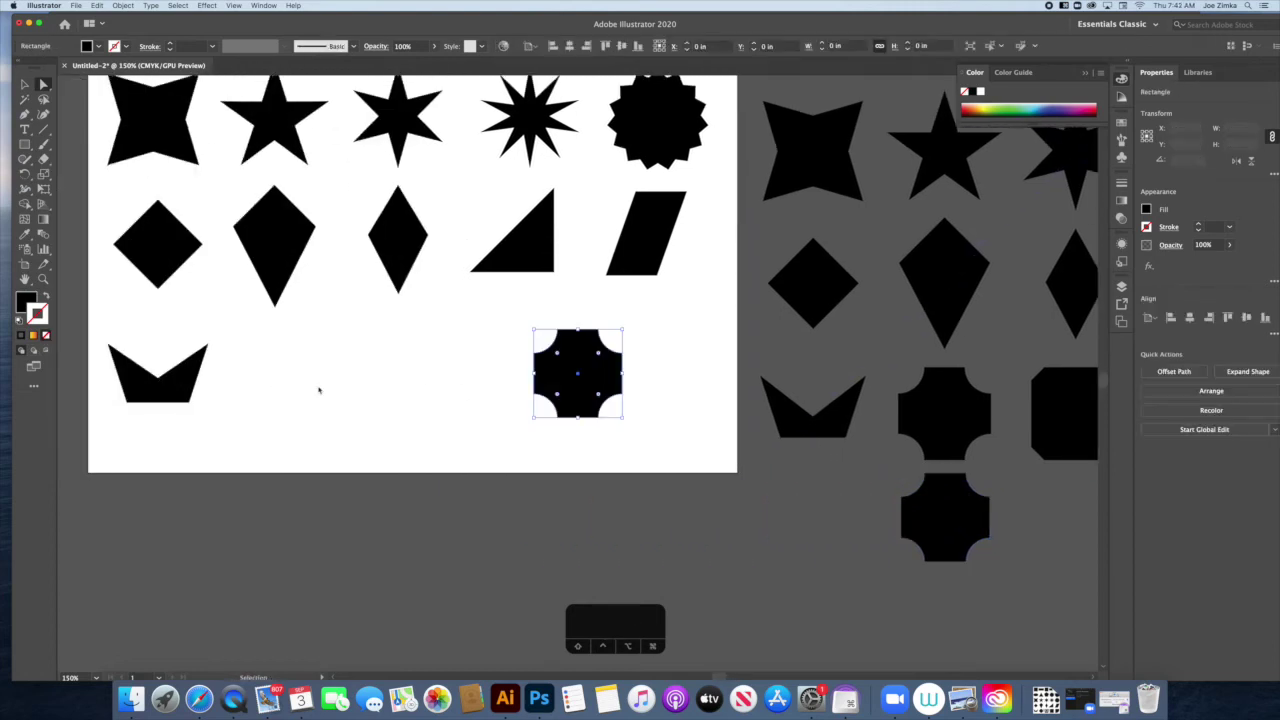
pyautogui.moveTo(578, 374); pyautogui.dragTo(272, 367)
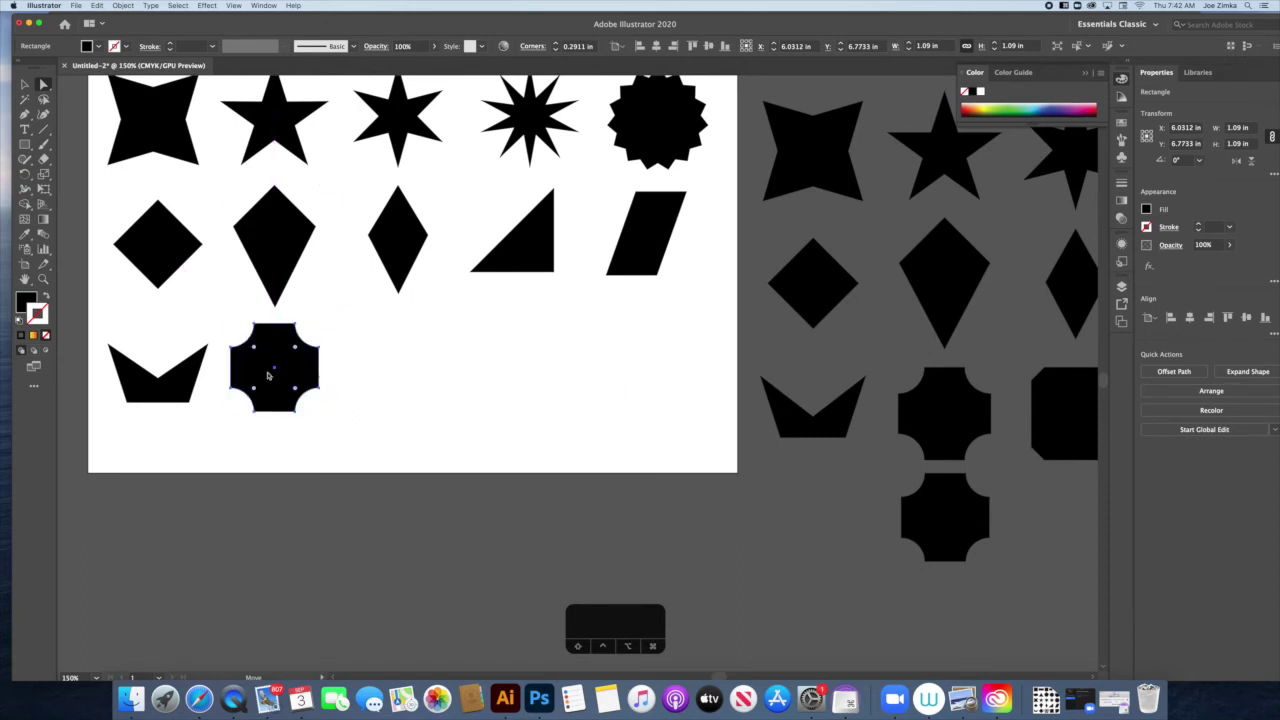
pyautogui.click(361, 384)
# Copy the plain square from the artboard's first row and place the duplicate third in the fifth row
pyautogui.hotkey('ctrl', '-')
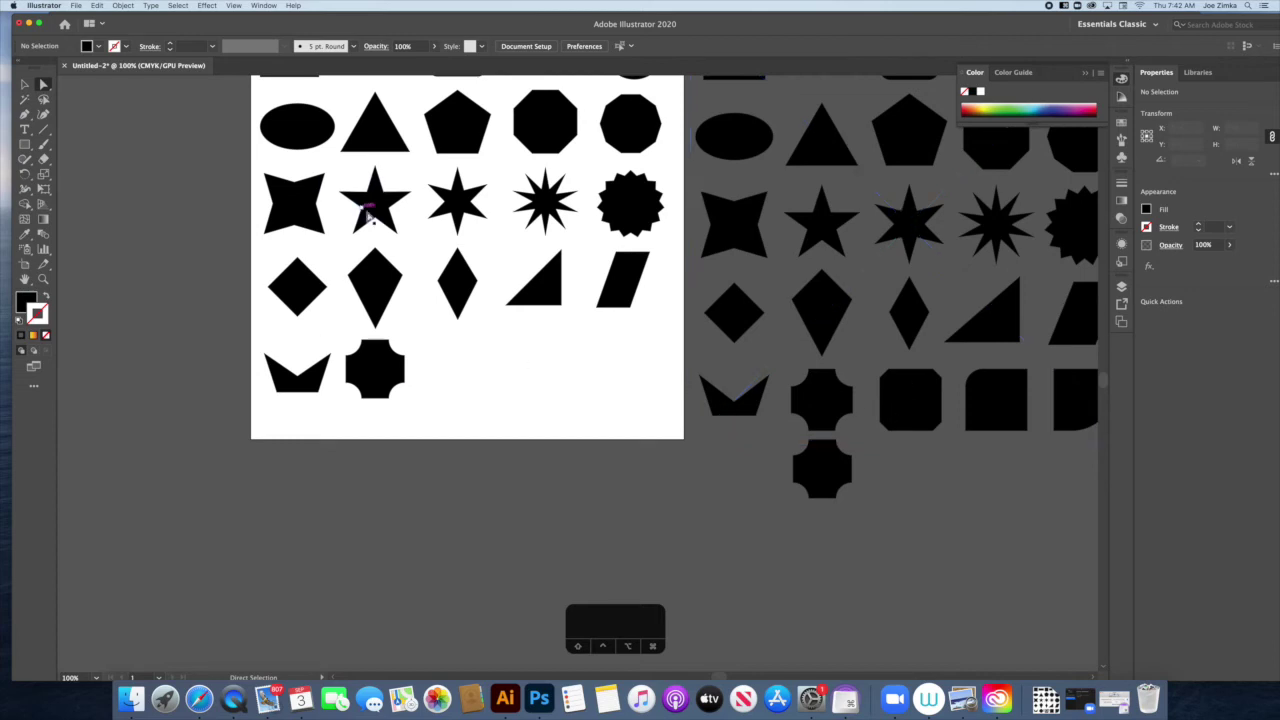
pyautogui.scroll(3, 354, 210)
pyautogui.click(293, 180)
pyautogui.press('super+c')
pyautogui.press('super+v')
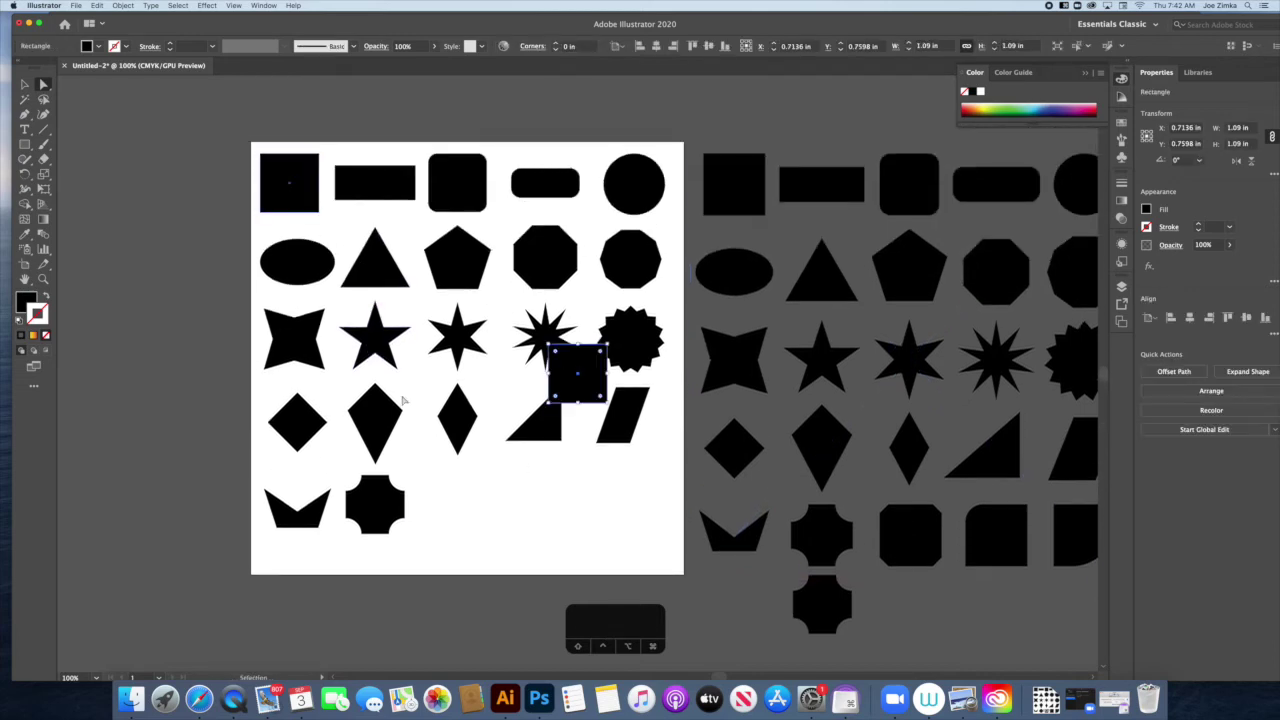
pyautogui.moveTo(575, 385); pyautogui.dragTo(430, 491)
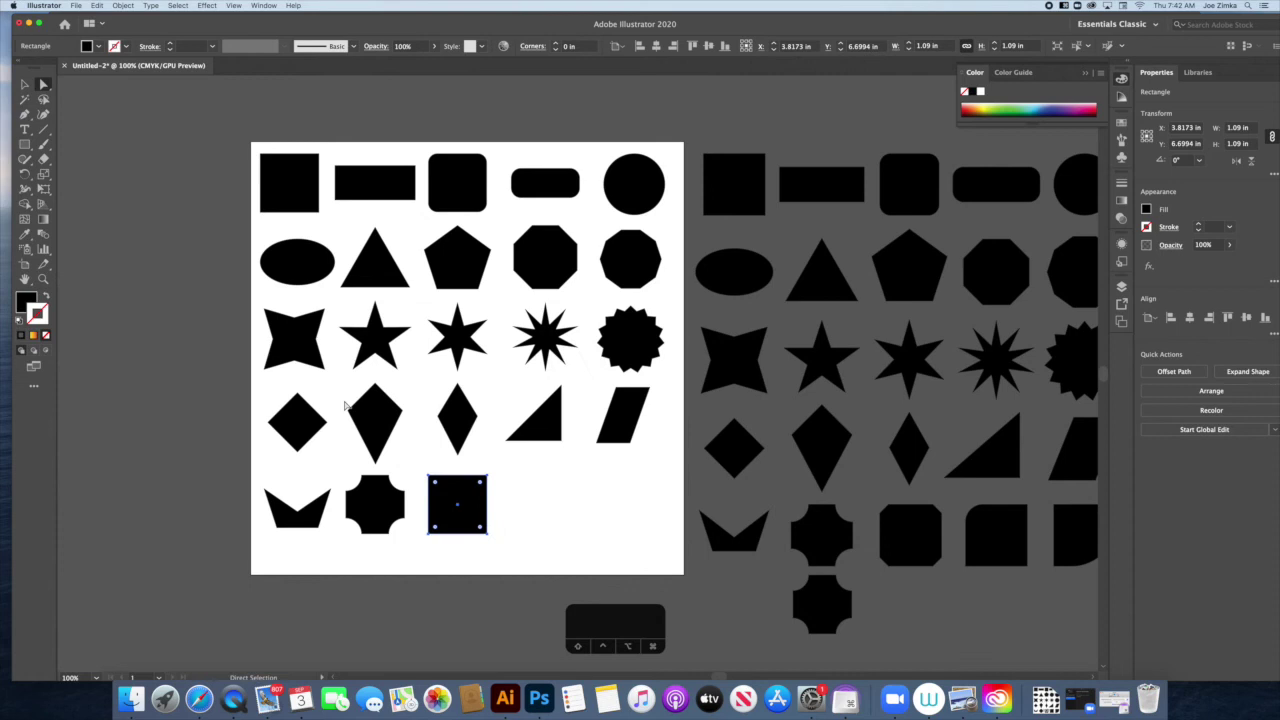
# Chamfer the two upper corners of the fifth-row square with a radius of 0.25 in each
pyautogui.doubleClick(434, 485)
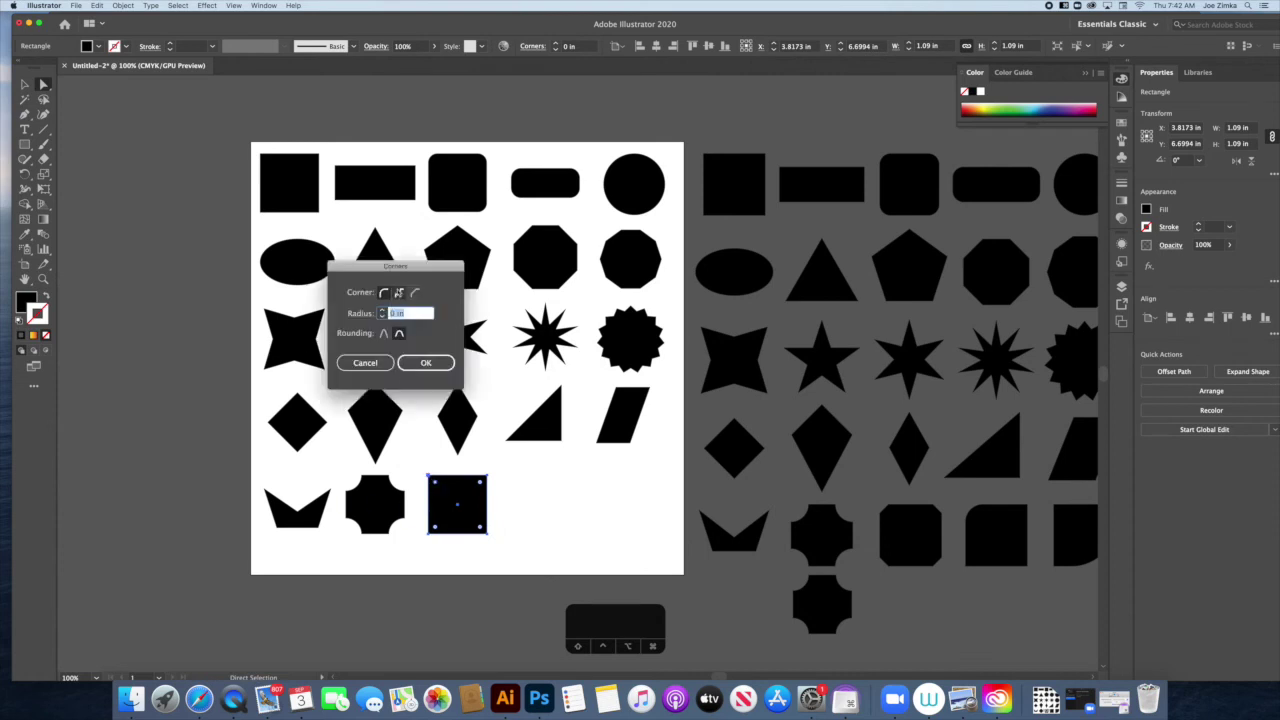
pyautogui.click(415, 292)
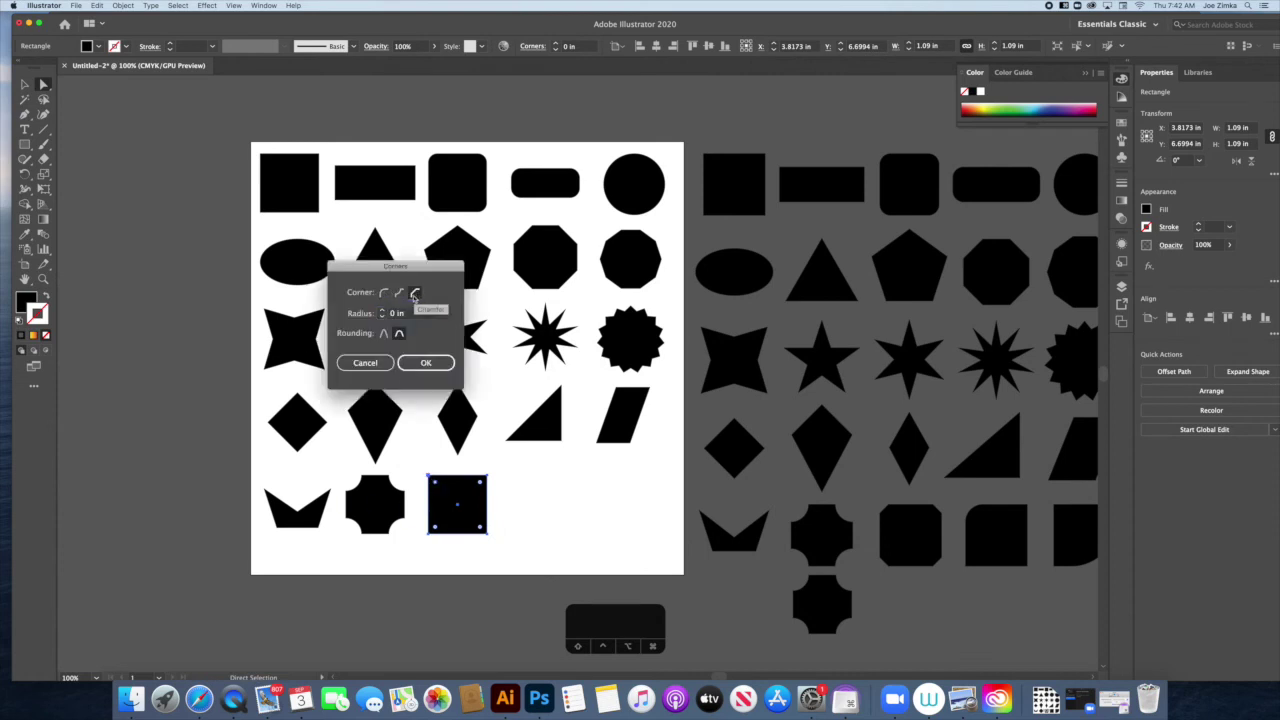
pyautogui.click(381, 310)
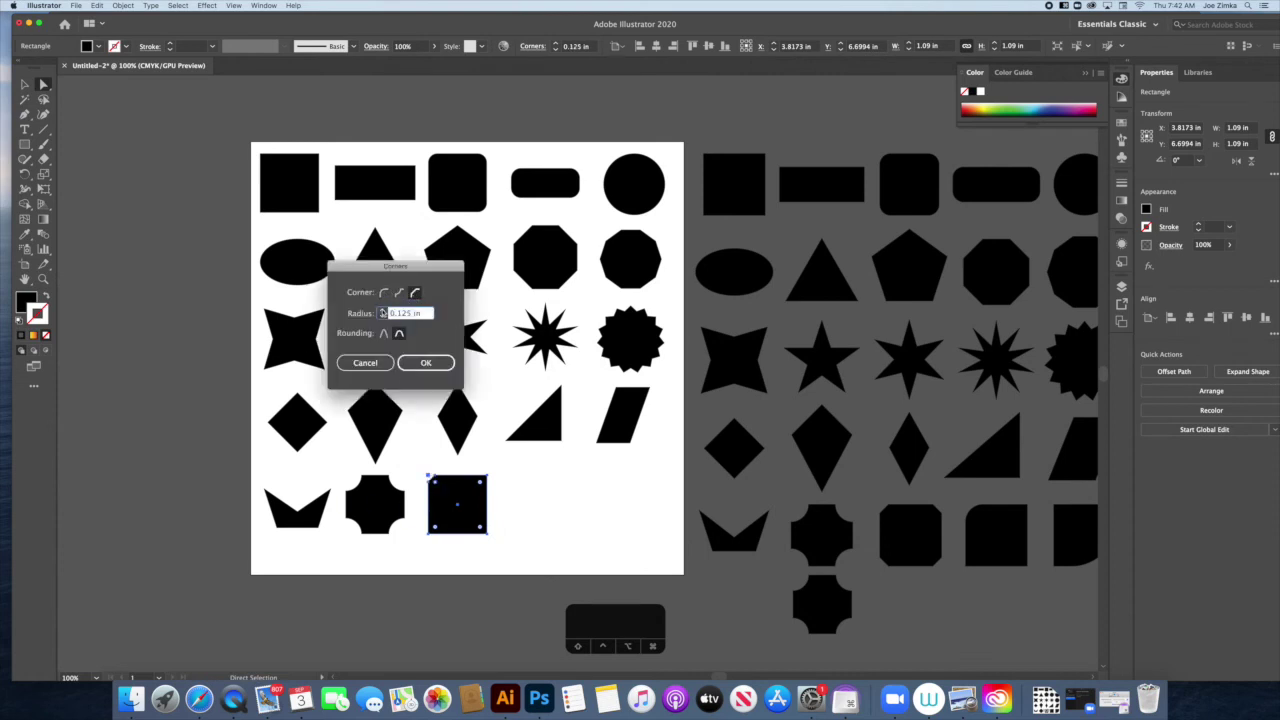
pyautogui.click(426, 363)
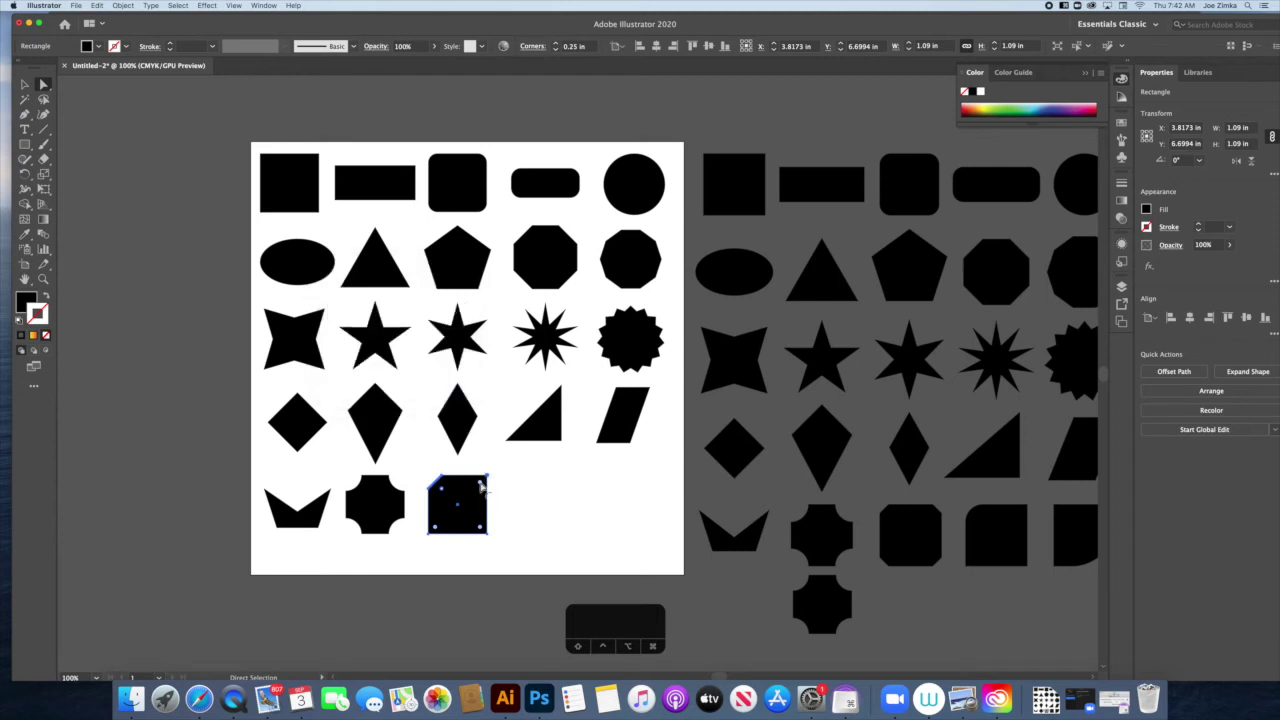
pyautogui.doubleClick(482, 484)
pyautogui.click(415, 292)
pyautogui.click(381, 310)
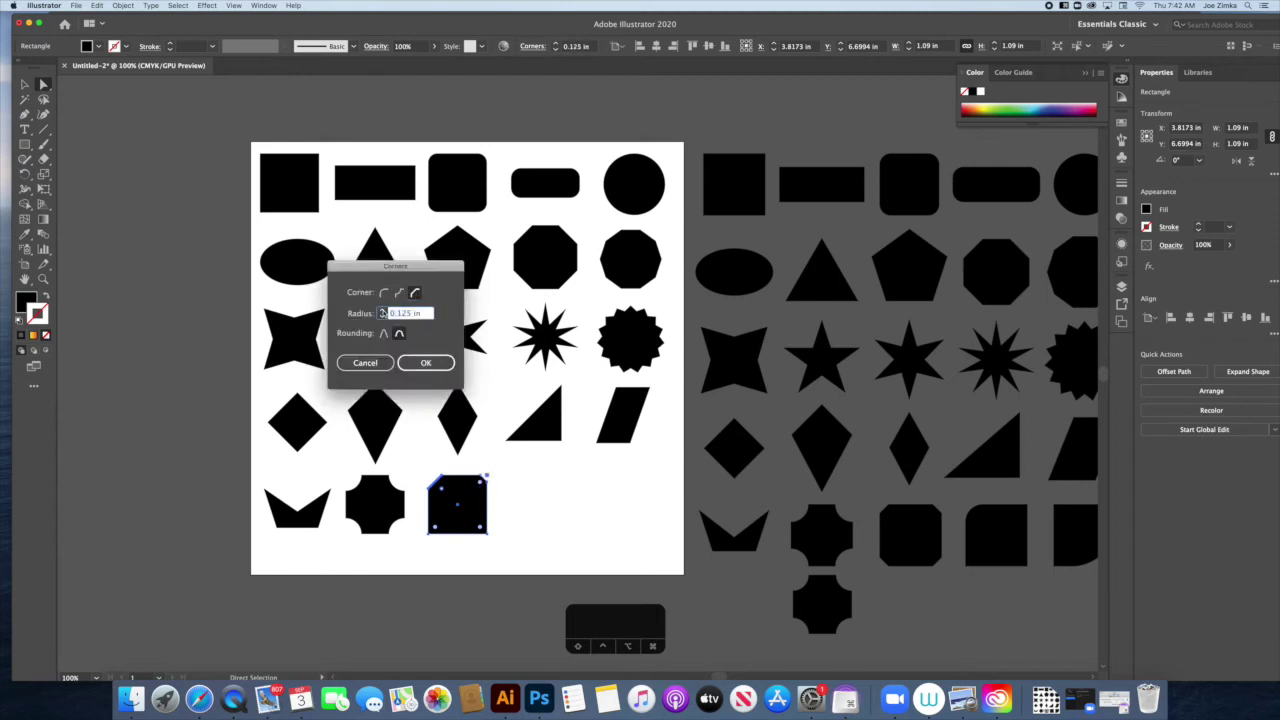
pyautogui.click(426, 363)
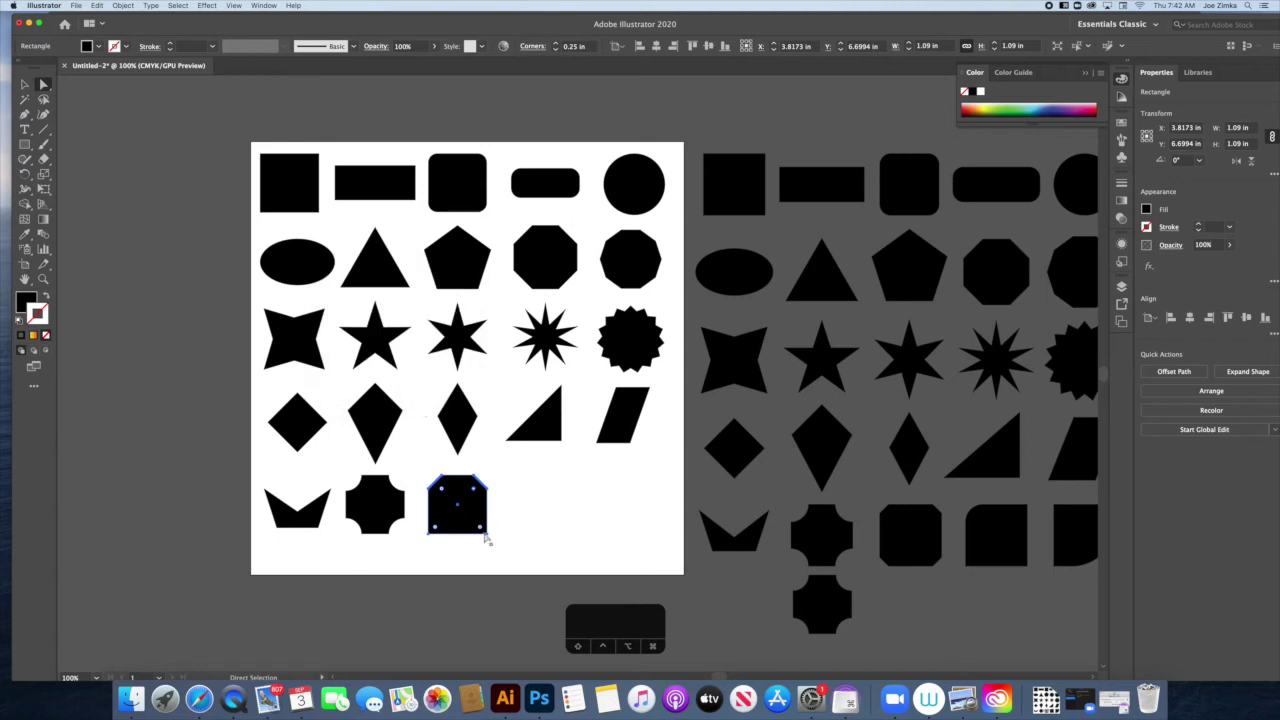
# Chamfer the two lower corners of the fifth-row square with a radius of 0.25 in each
pyautogui.click(427, 532)
pyautogui.doubleClick(436, 528)
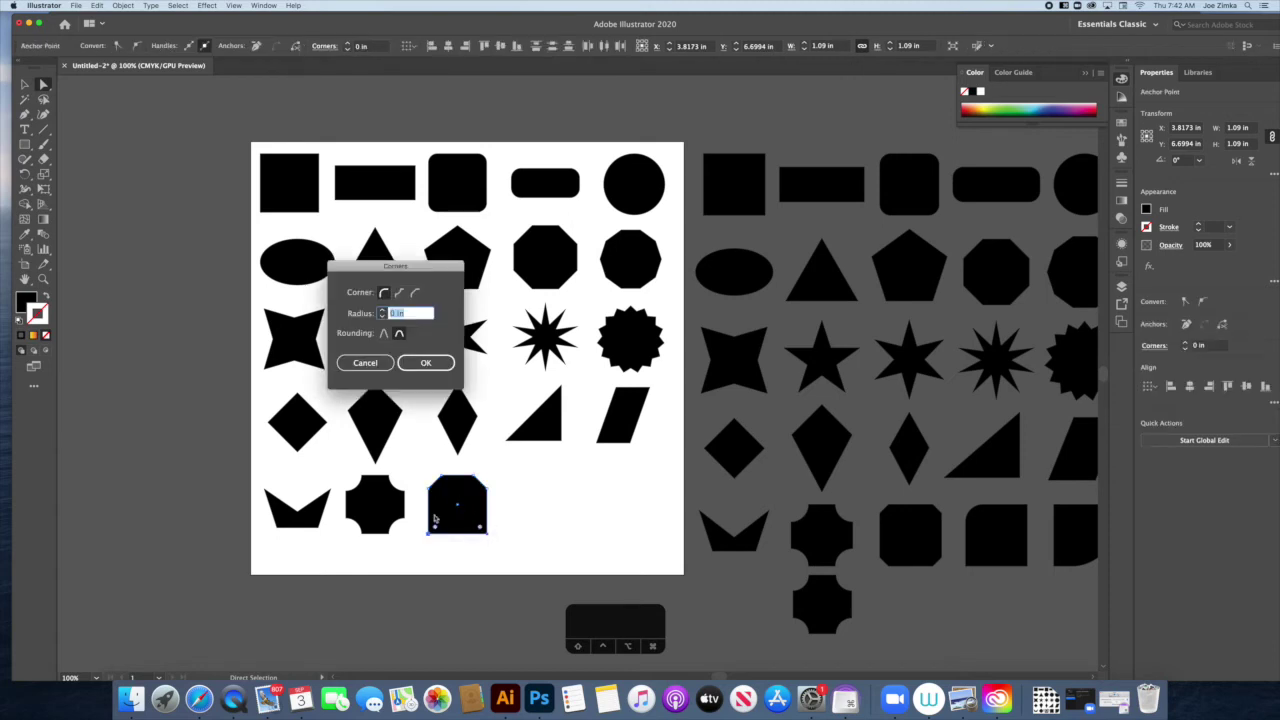
pyautogui.click(415, 292)
pyautogui.click(381, 311)
pyautogui.click(419, 365)
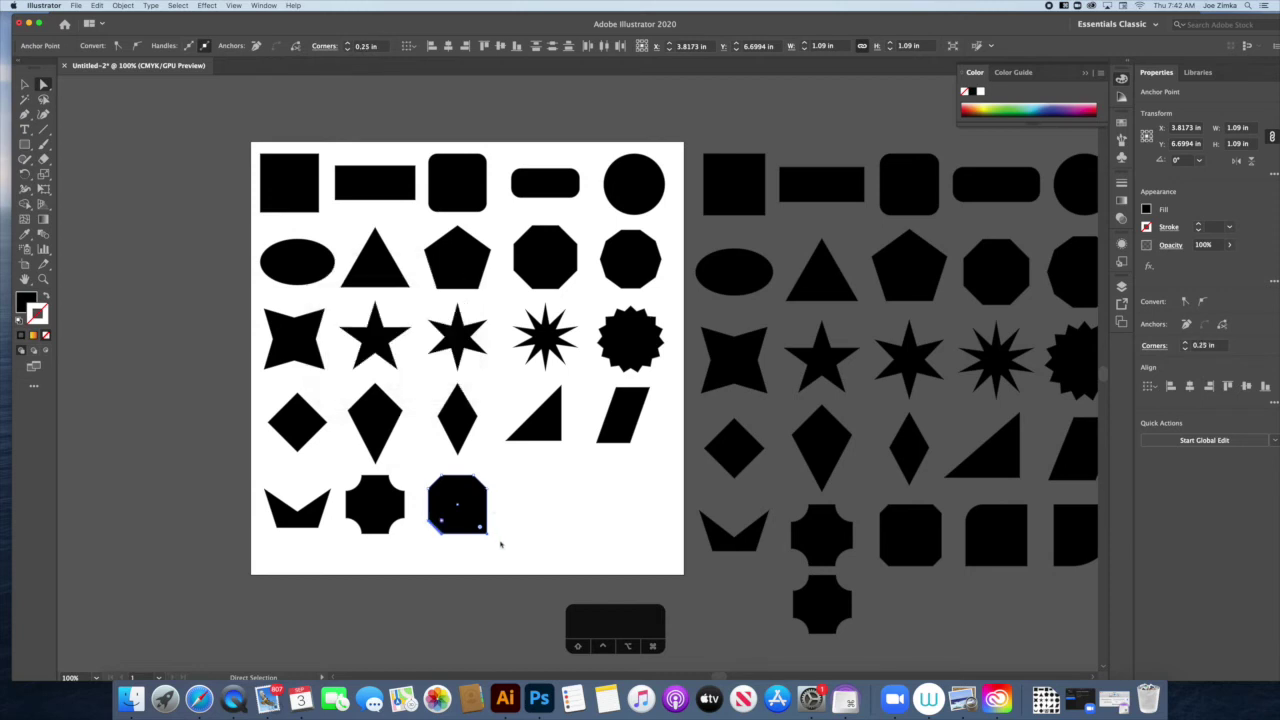
pyautogui.doubleClick(483, 531)
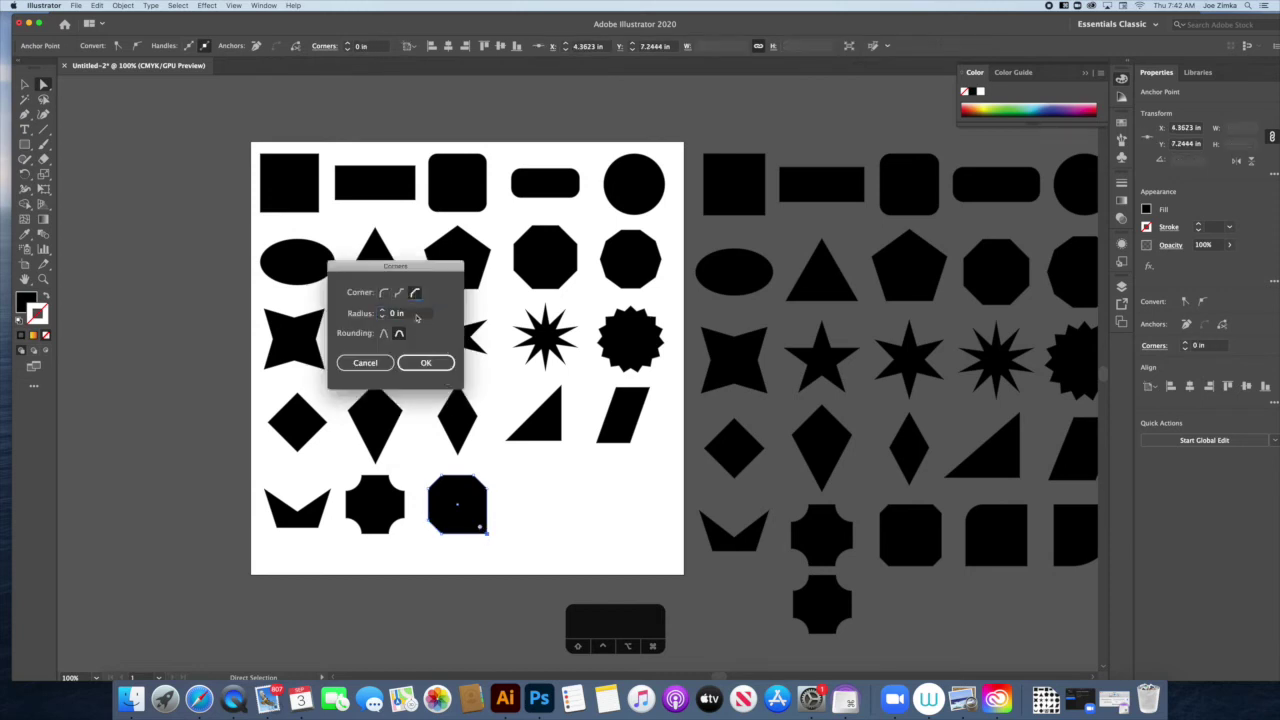
pyautogui.click(381, 313)
pyautogui.click(425, 362)
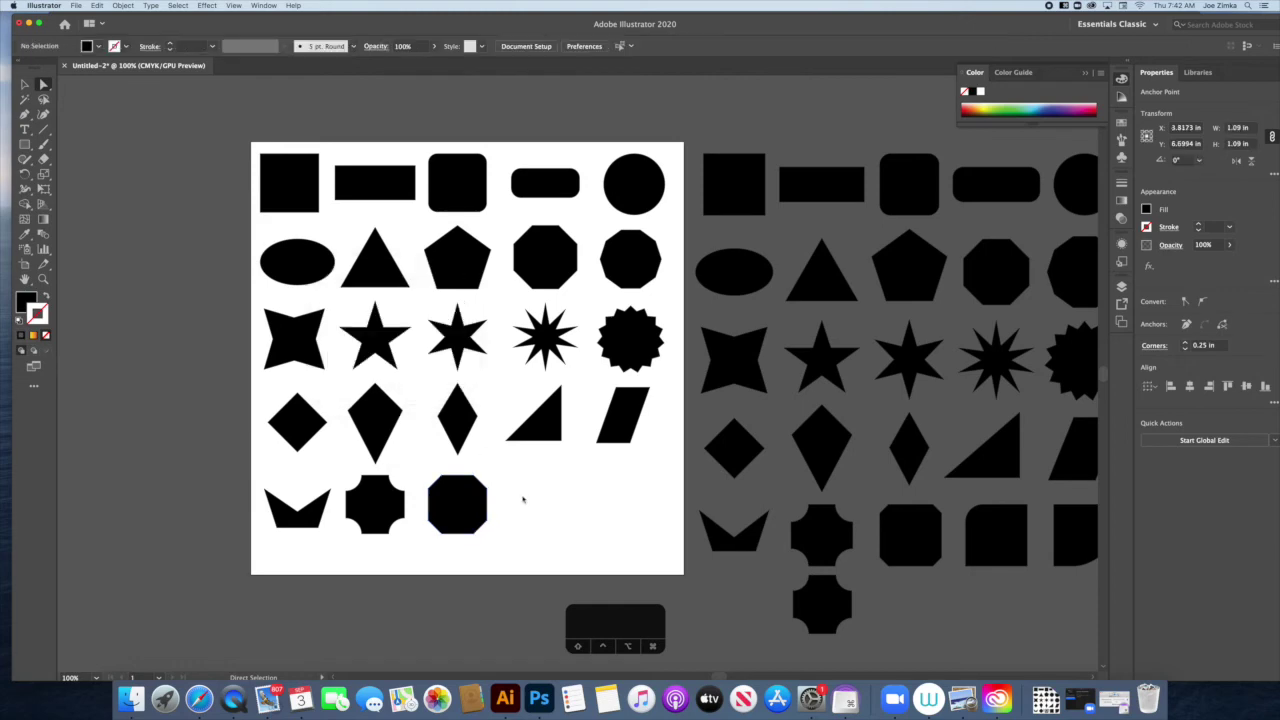
# Copy the plain square from the artboard's first row and place the duplicate fourth in the fifth row
pyautogui.hscroll(5, 543, 503)
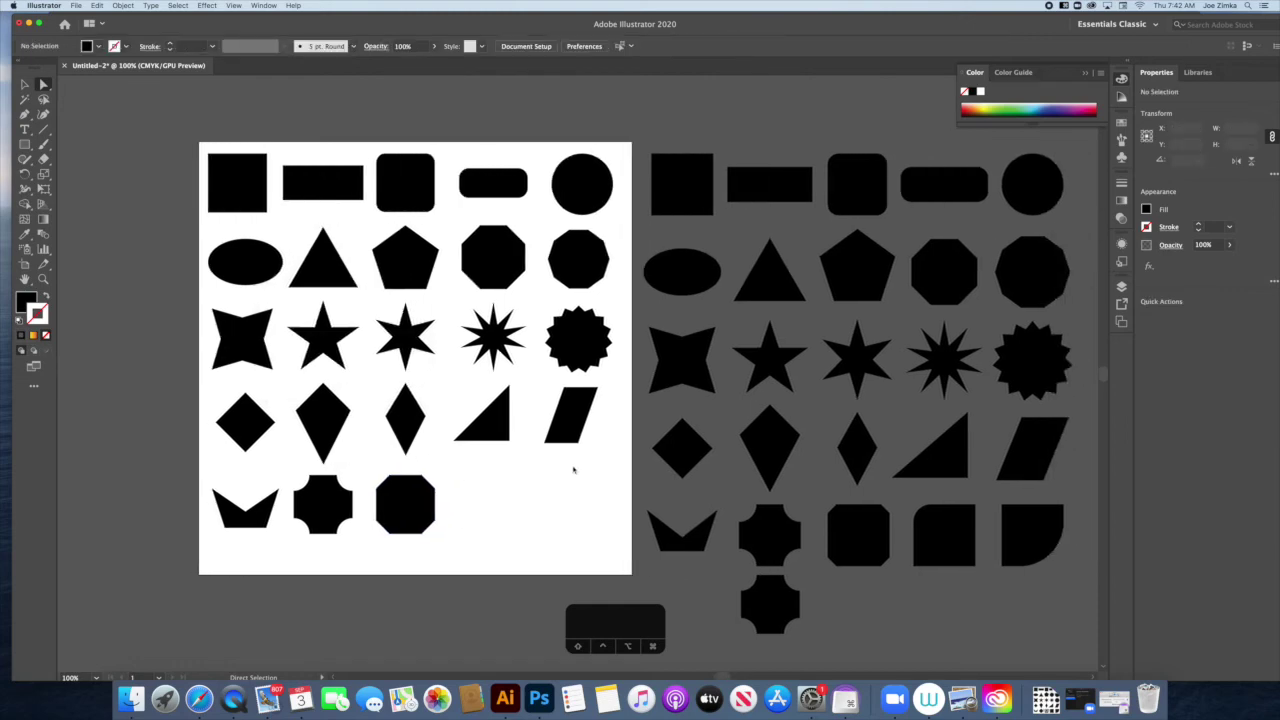
pyautogui.click(257, 186)
pyautogui.press('super+c')
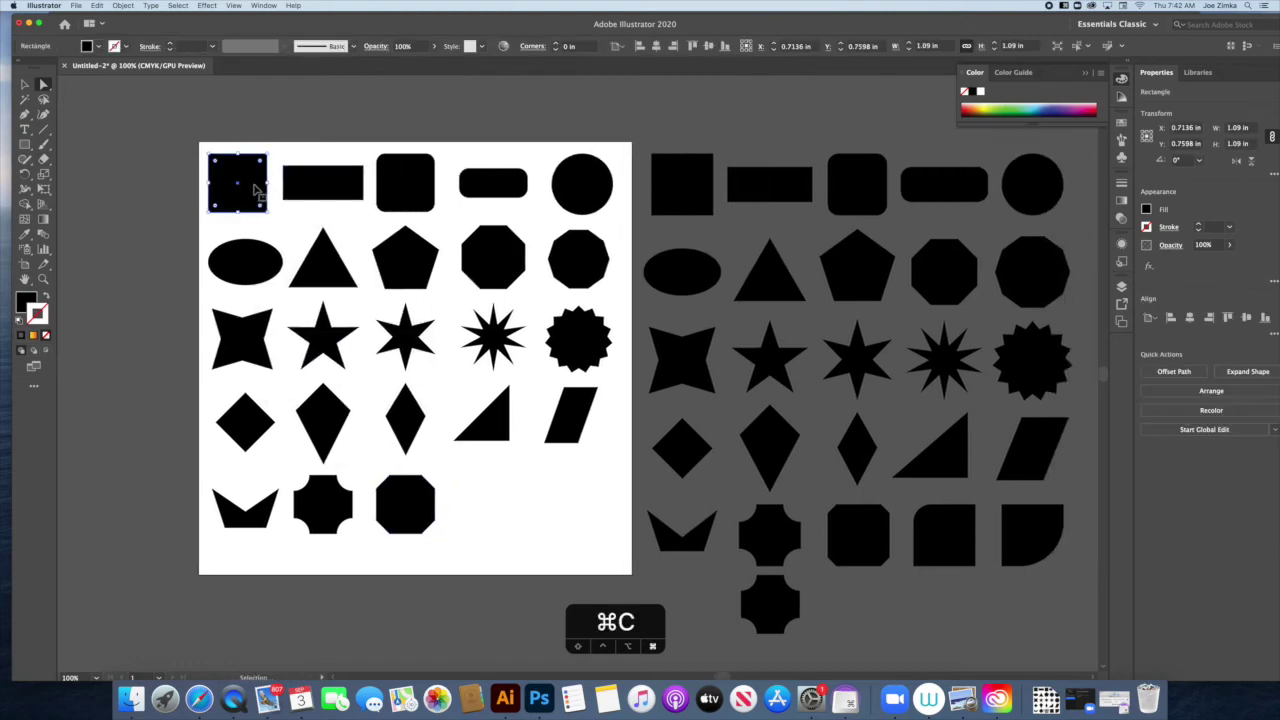
pyautogui.press('super+v')
pyautogui.moveTo(560, 402); pyautogui.dragTo(470, 540)
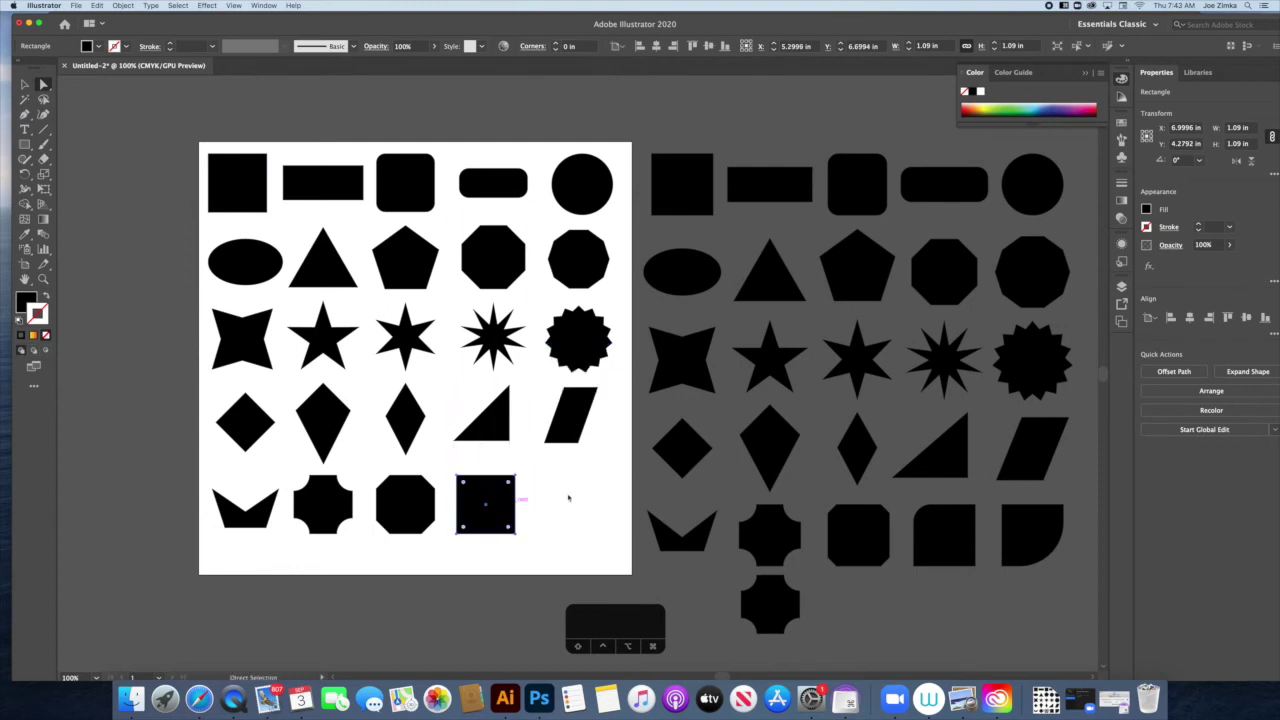
# Round only the upper-left corner of the fourth square in the fifth row to match the reference shape
pyautogui.click(450, 466)
pyautogui.click(468, 485)
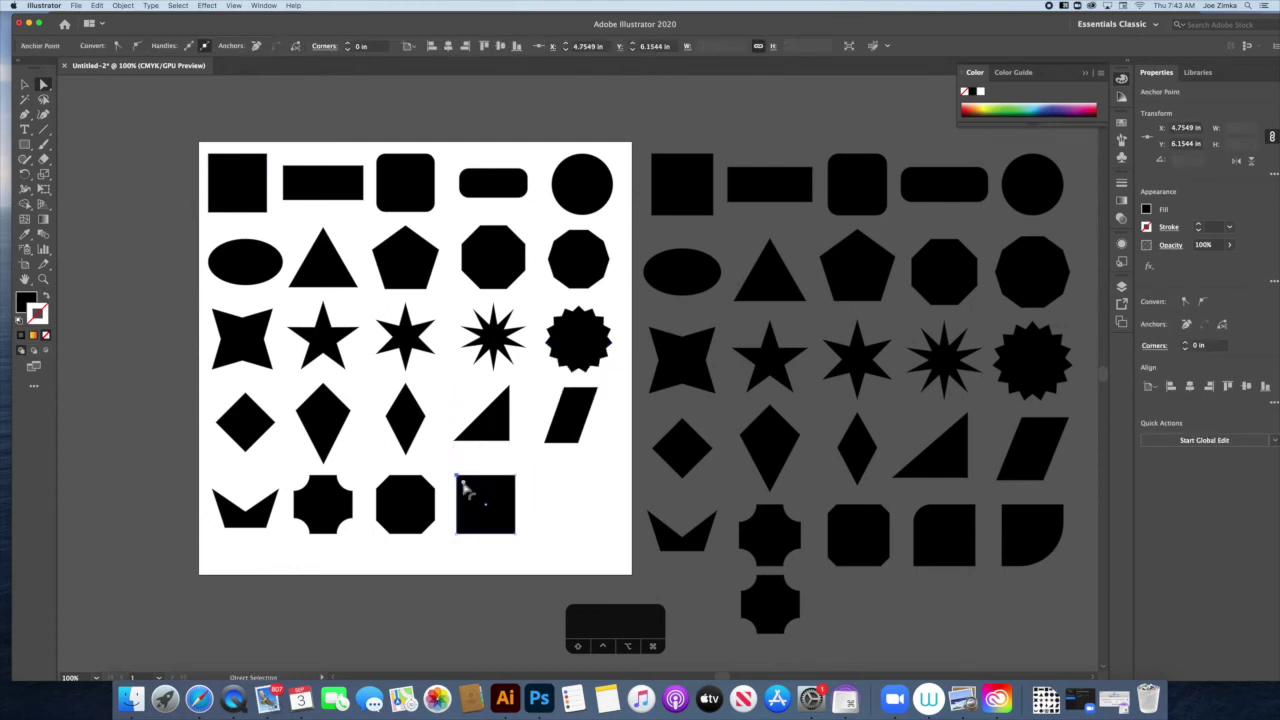
pyautogui.moveTo(463, 482); pyautogui.dragTo(480, 505)
pyautogui.click(506, 500)
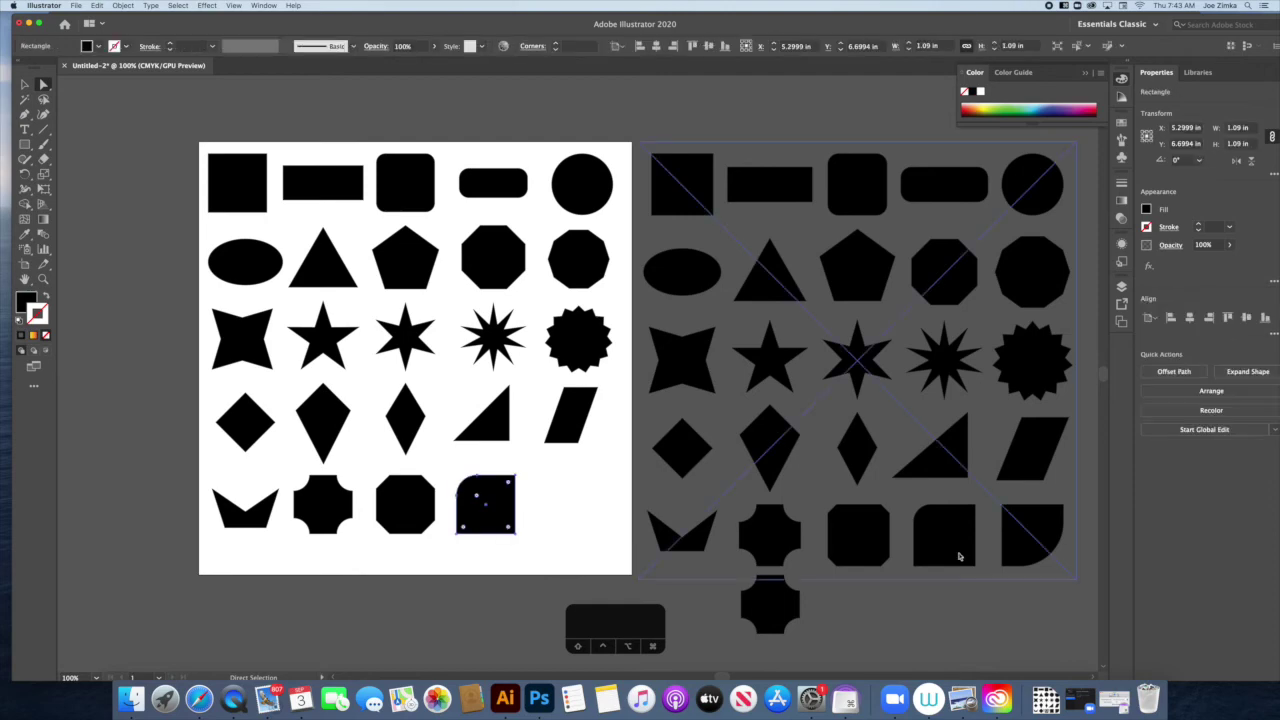
# Place a copy of the single-rounded-corner square fifth in the fifth row, rotated 180°, and enlarge its rounded corner to match the reference
pyautogui.press('super+c')
pyautogui.press('super+v')
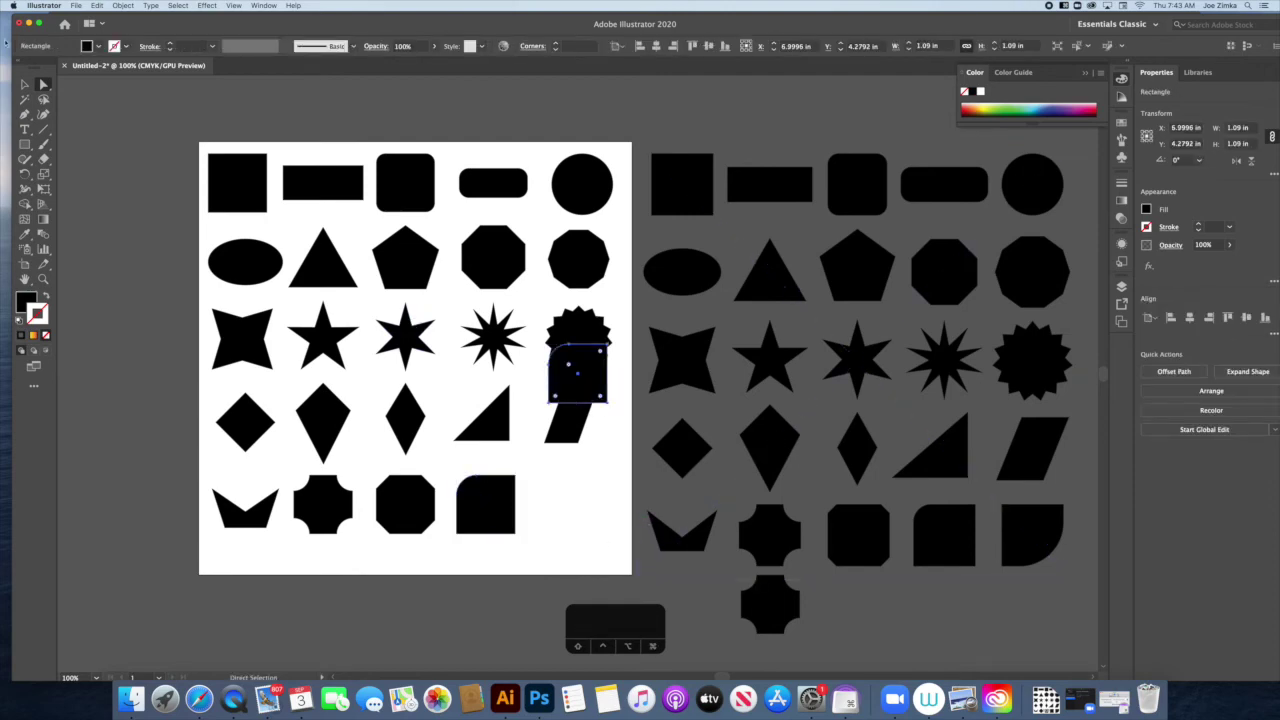
pyautogui.click(25, 84)
pyautogui.moveTo(610, 405); pyautogui.dragTo(520, 322)
pyautogui.moveTo(578, 378); pyautogui.dragTo(580, 504)
pyautogui.press('a')
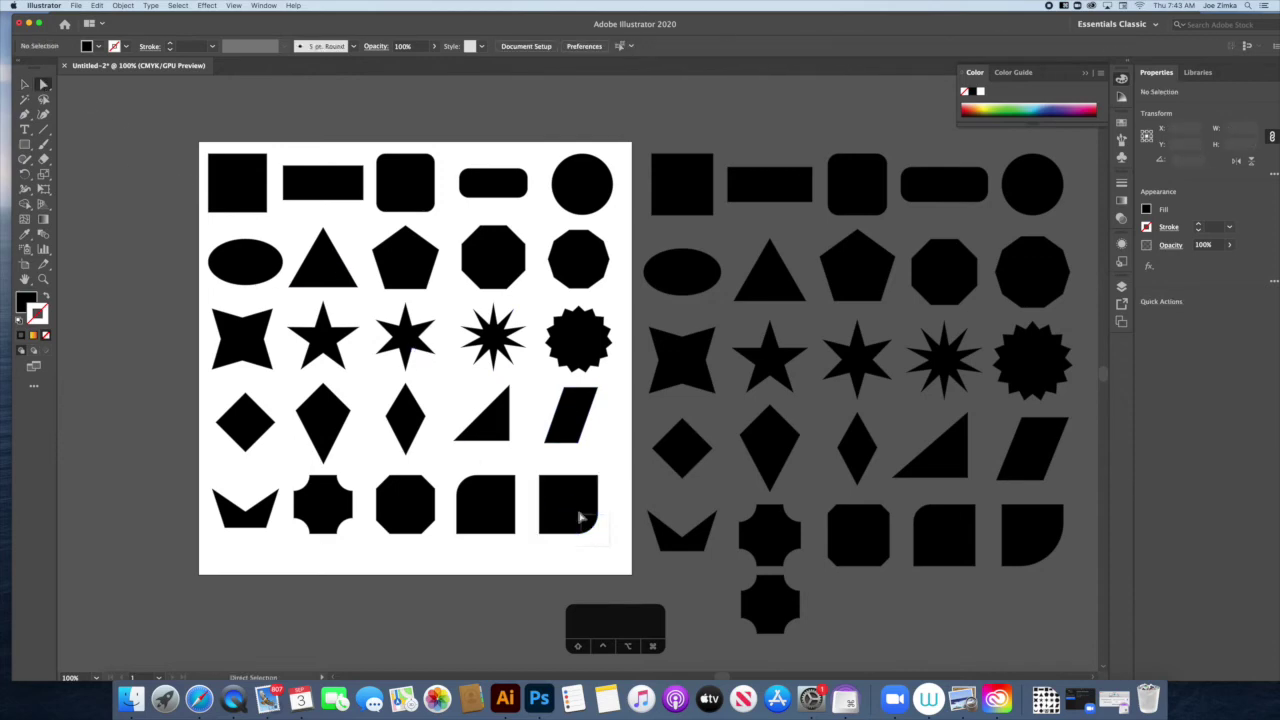
pyautogui.moveTo(575, 507); pyautogui.dragTo(556, 495)
# Delete the spare notched square lying below the reference image
pyautogui.click(762, 622)
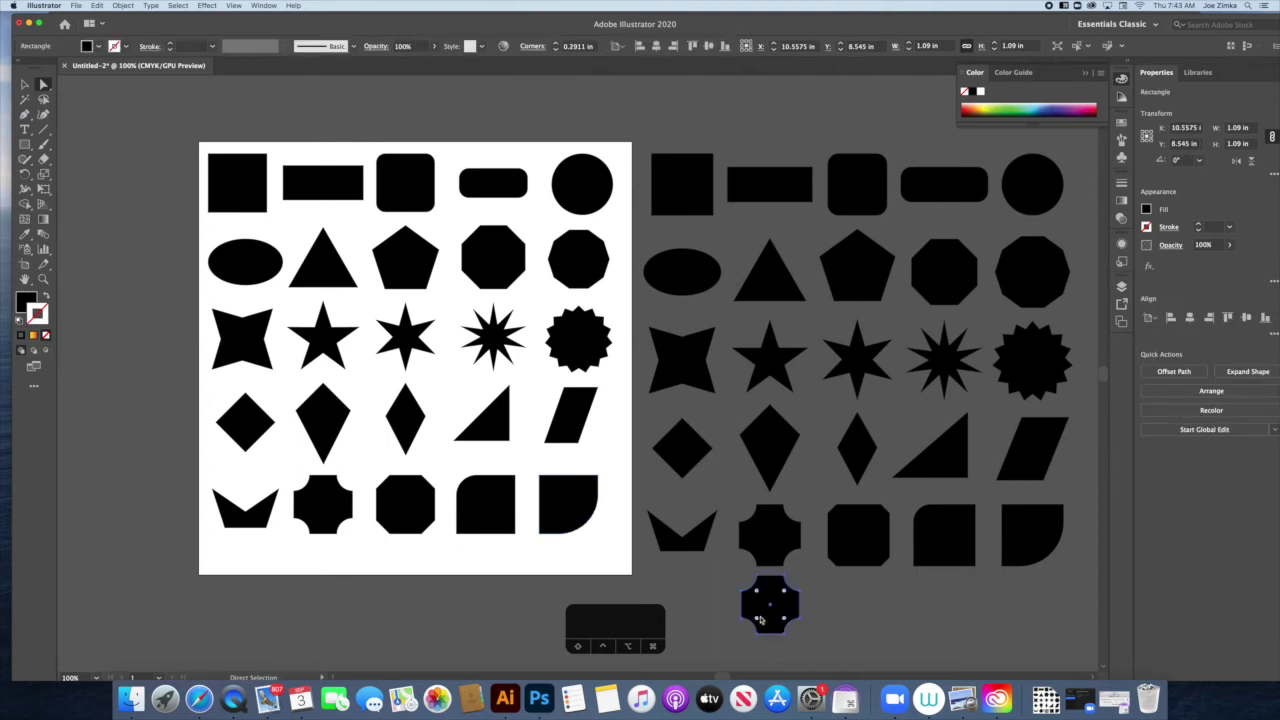
pyautogui.press('BackSpace')
pyautogui.press('super+minus')
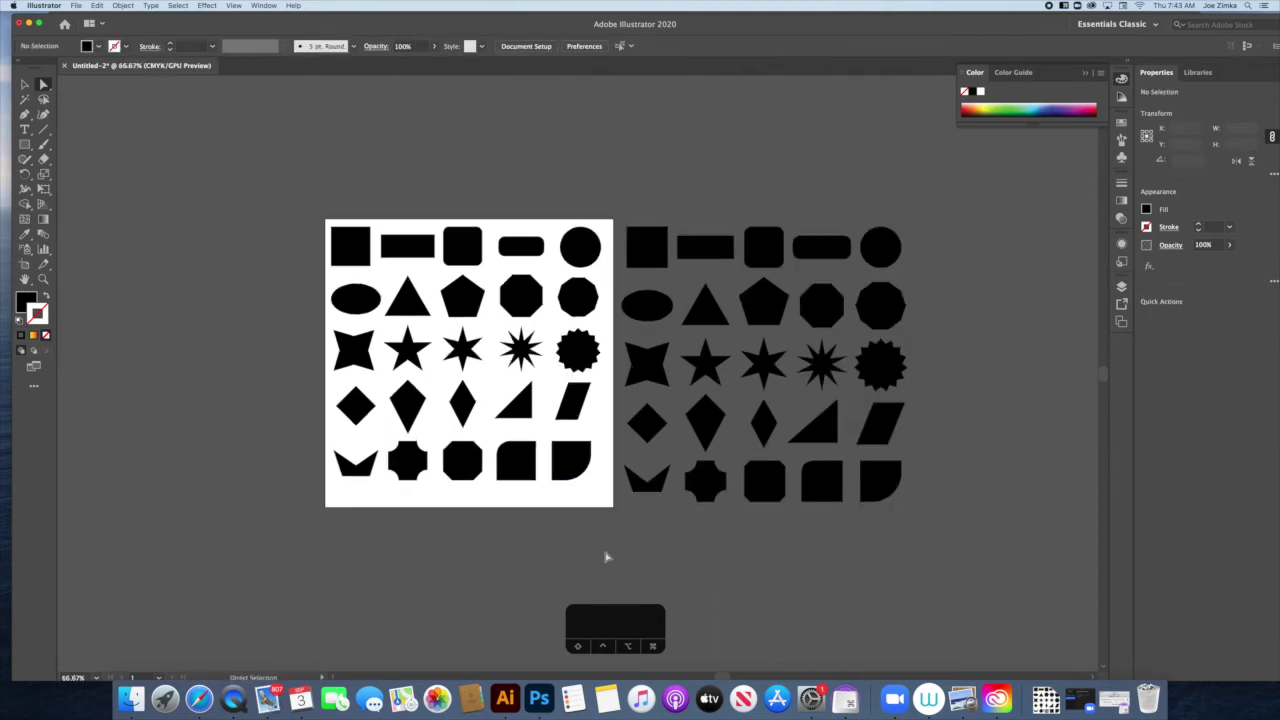
# Move the third, fourth and fifth rows down the artboard to space the rows, with the fifth row's last shape nearer the corner
pyautogui.click(25, 85)
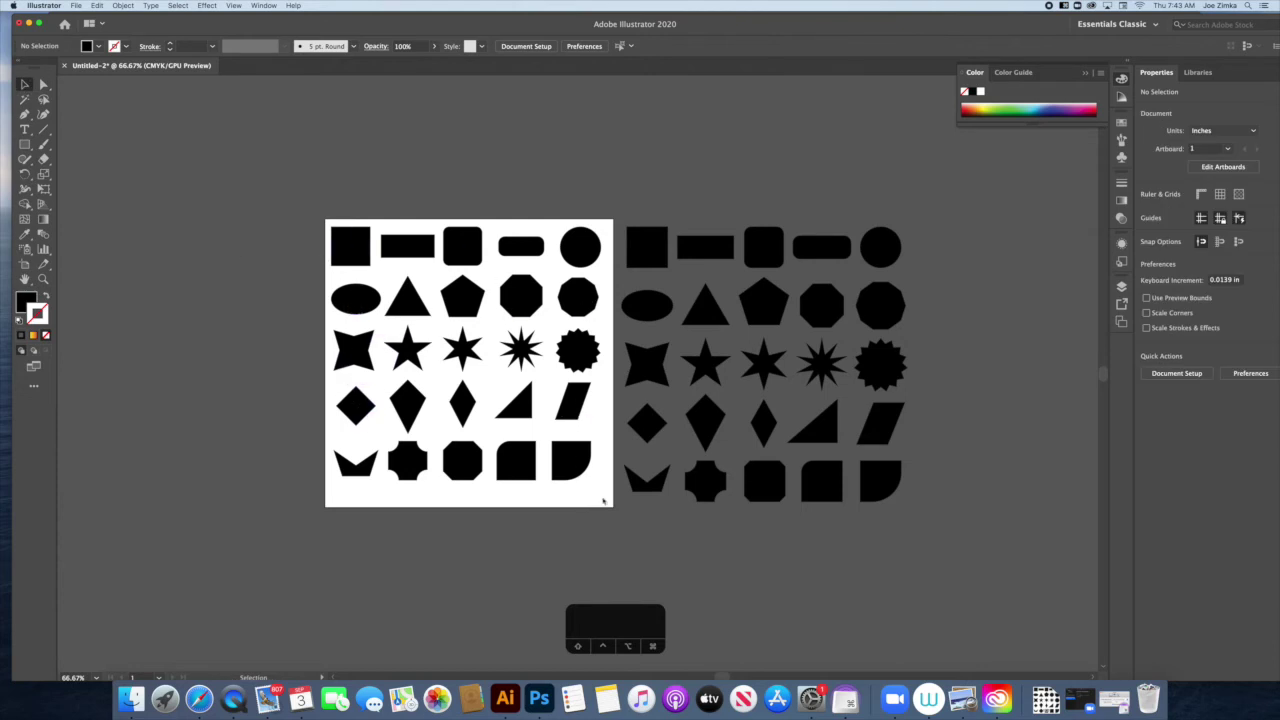
pyautogui.moveTo(596, 489); pyautogui.dragTo(576, 428)
pyautogui.moveTo(281, 329); pyautogui.dragTo(578, 371)
pyautogui.moveTo(326, 288); pyautogui.dragTo(598, 320)
pyautogui.keyDown('shift'); pyautogui.click(586, 313); pyautogui.keyUp('shift')
# Align the five shapes of the fifth column to their horizontal centers
pyautogui.moveTo(606, 502); pyautogui.dragTo(533, 276)
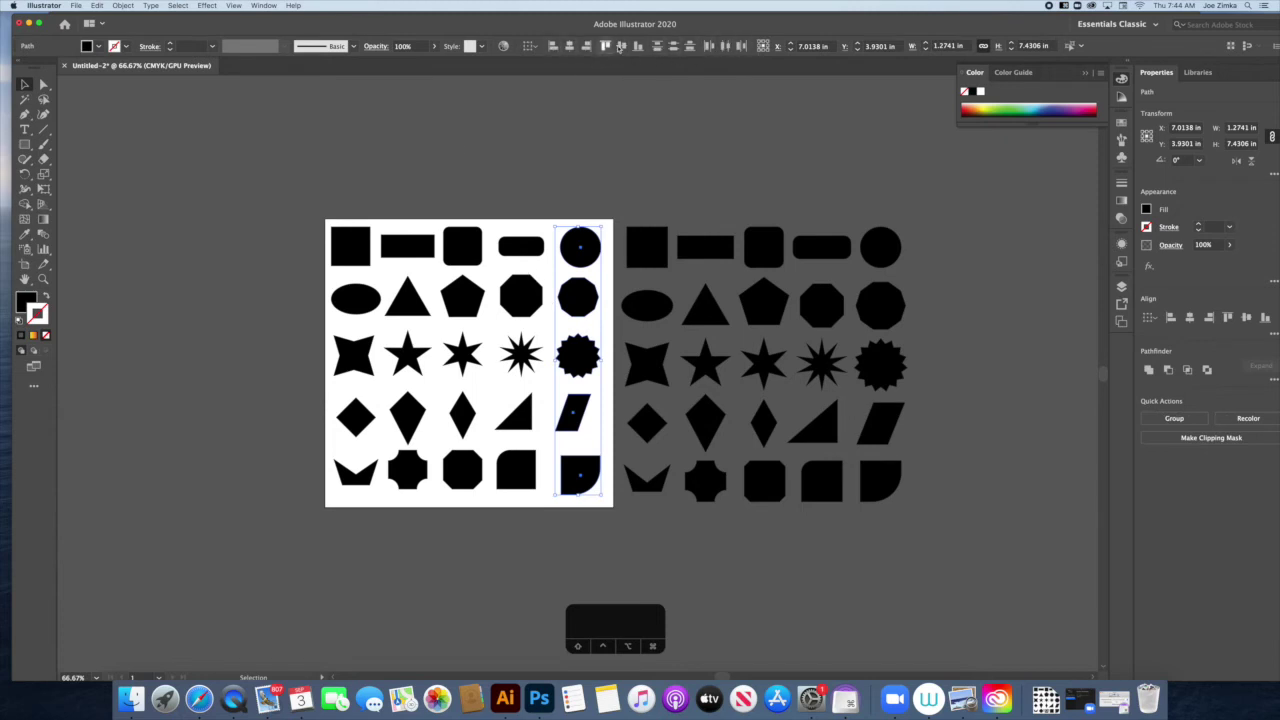
pyautogui.click(264, 6)
pyautogui.click(274, 147)
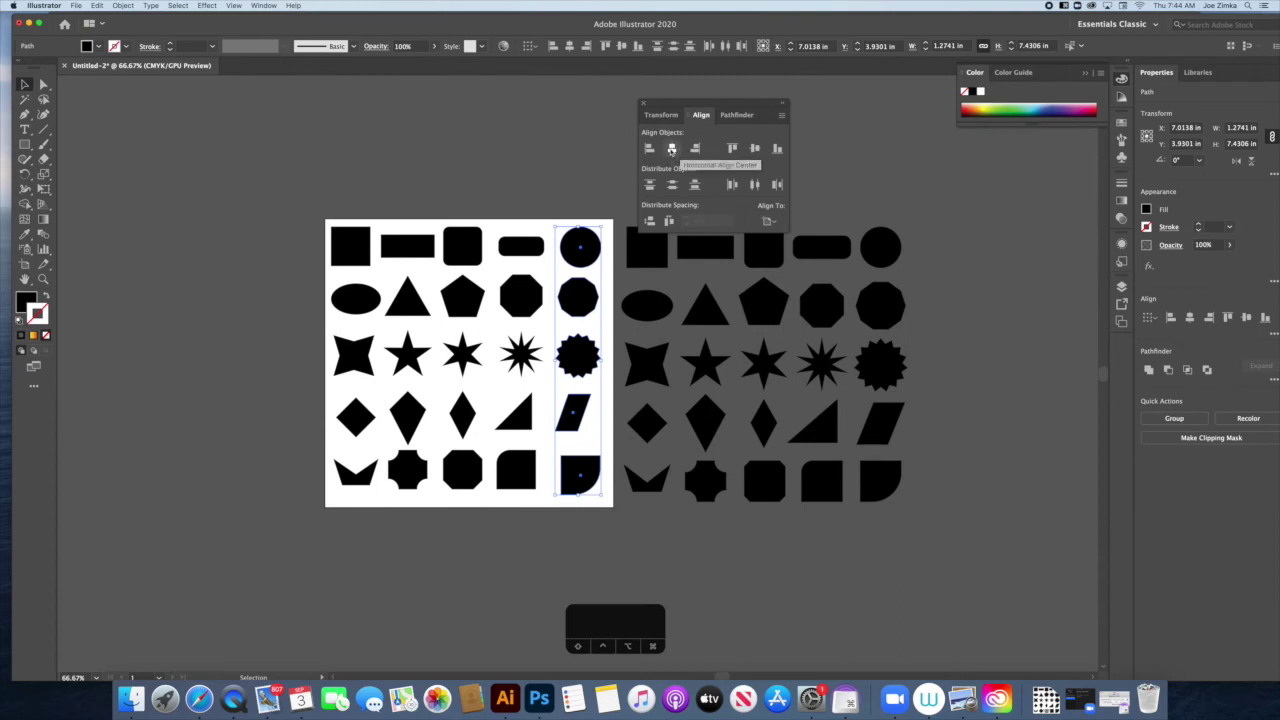
pyautogui.click(672, 149)
# Align the shapes of each remaining column to their horizontal centers, working from the fourth column back to the first
pyautogui.moveTo(545, 228); pyautogui.dragTo(505, 495)
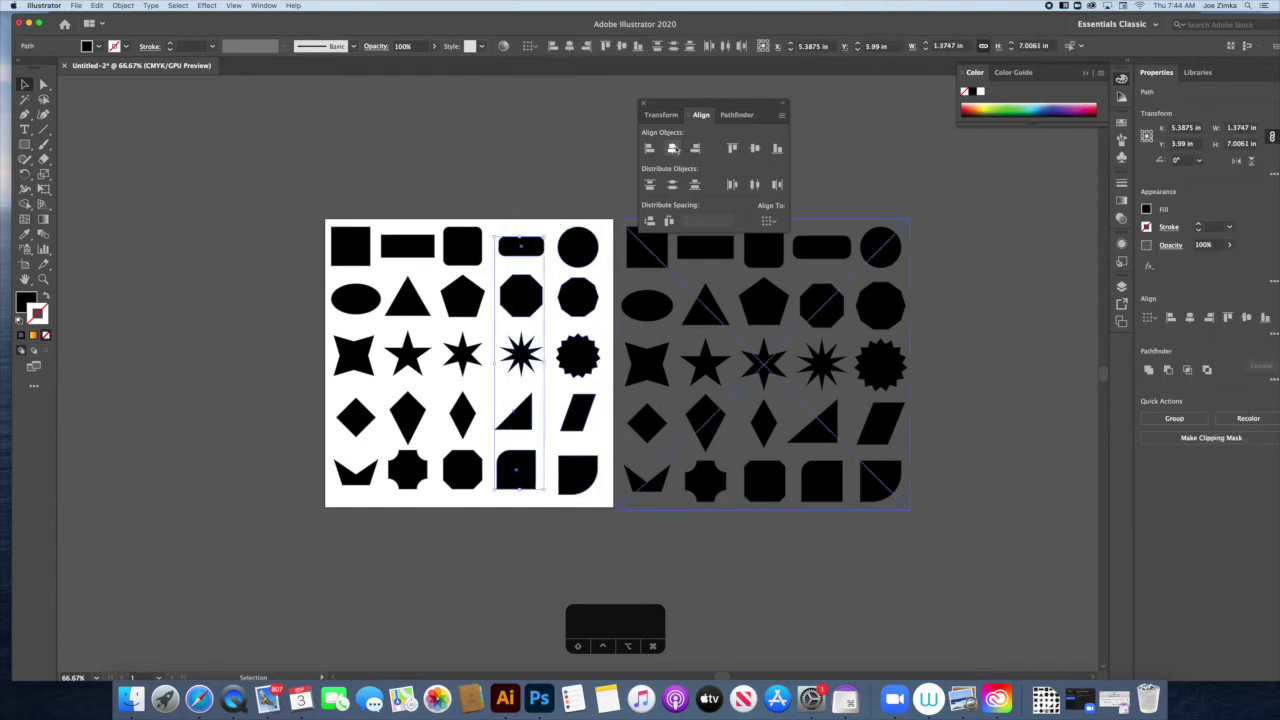
pyautogui.click(672, 149)
pyautogui.moveTo(466, 214); pyautogui.dragTo(492, 478)
pyautogui.click(672, 149)
pyautogui.moveTo(412, 192); pyautogui.dragTo(420, 470)
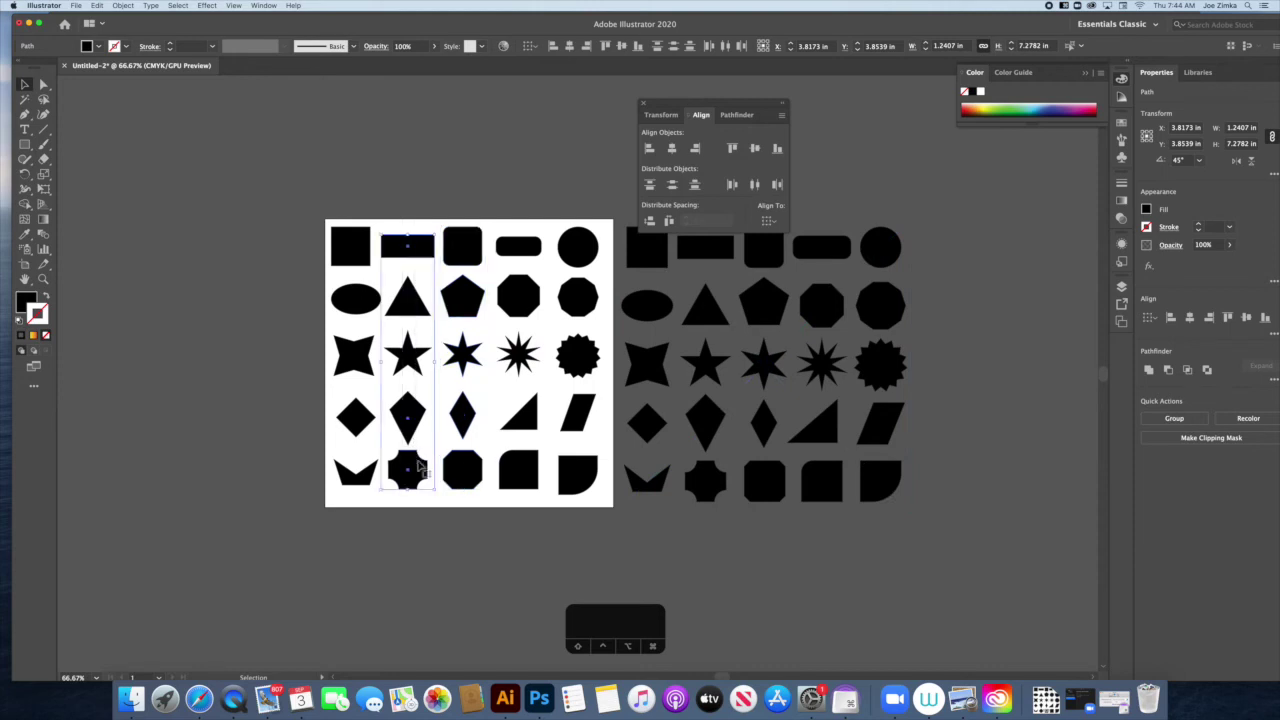
pyautogui.moveTo(341, 221); pyautogui.dragTo(366, 523)
pyautogui.click(672, 148)
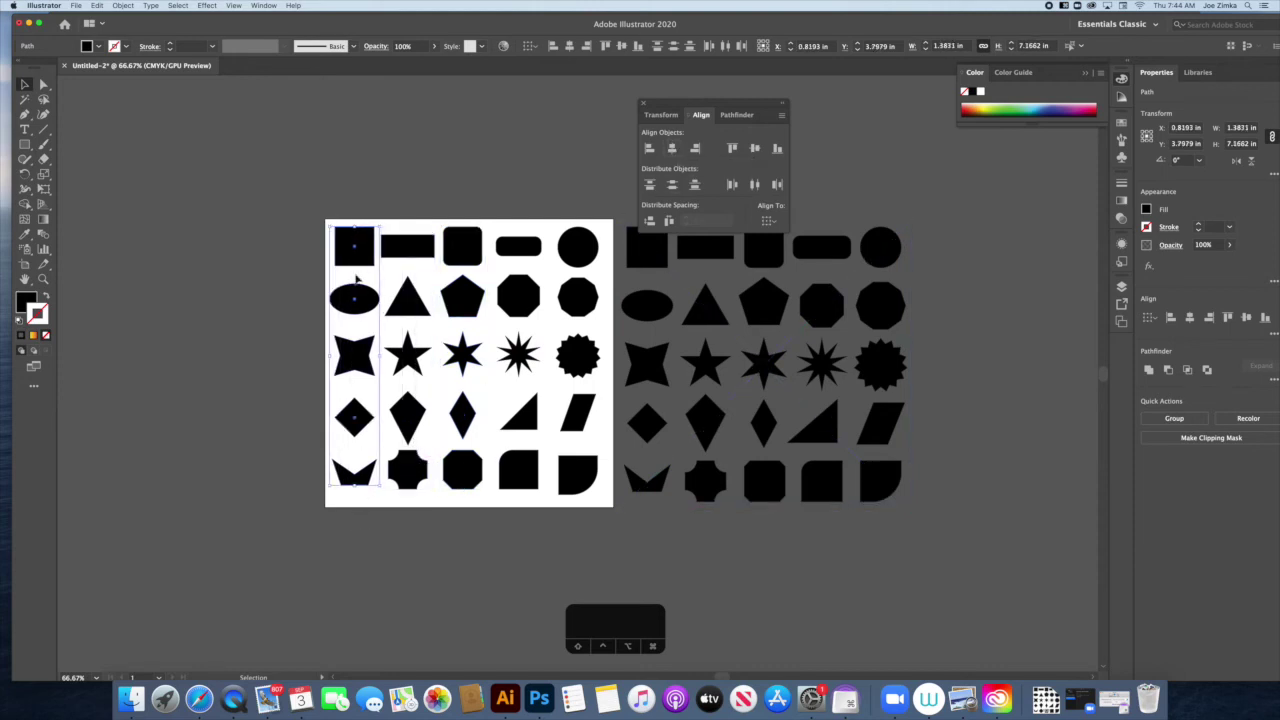
# Align the shapes of each row to their vertical centers, one row at a time from the fifth row up to the first
pyautogui.moveTo(292, 446); pyautogui.dragTo(590, 490)
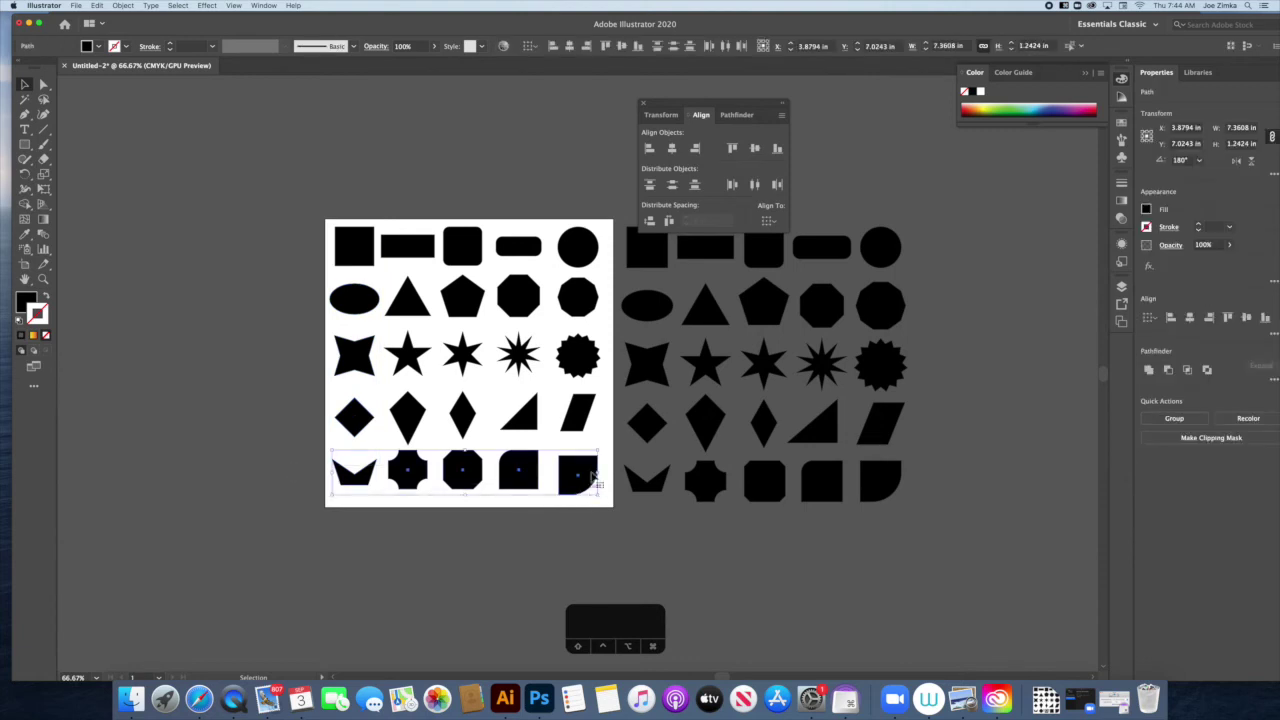
pyautogui.click(752, 148)
pyautogui.moveTo(316, 420); pyautogui.dragTo(598, 405)
pyautogui.click(755, 148)
pyautogui.moveTo(334, 352); pyautogui.dragTo(600, 372)
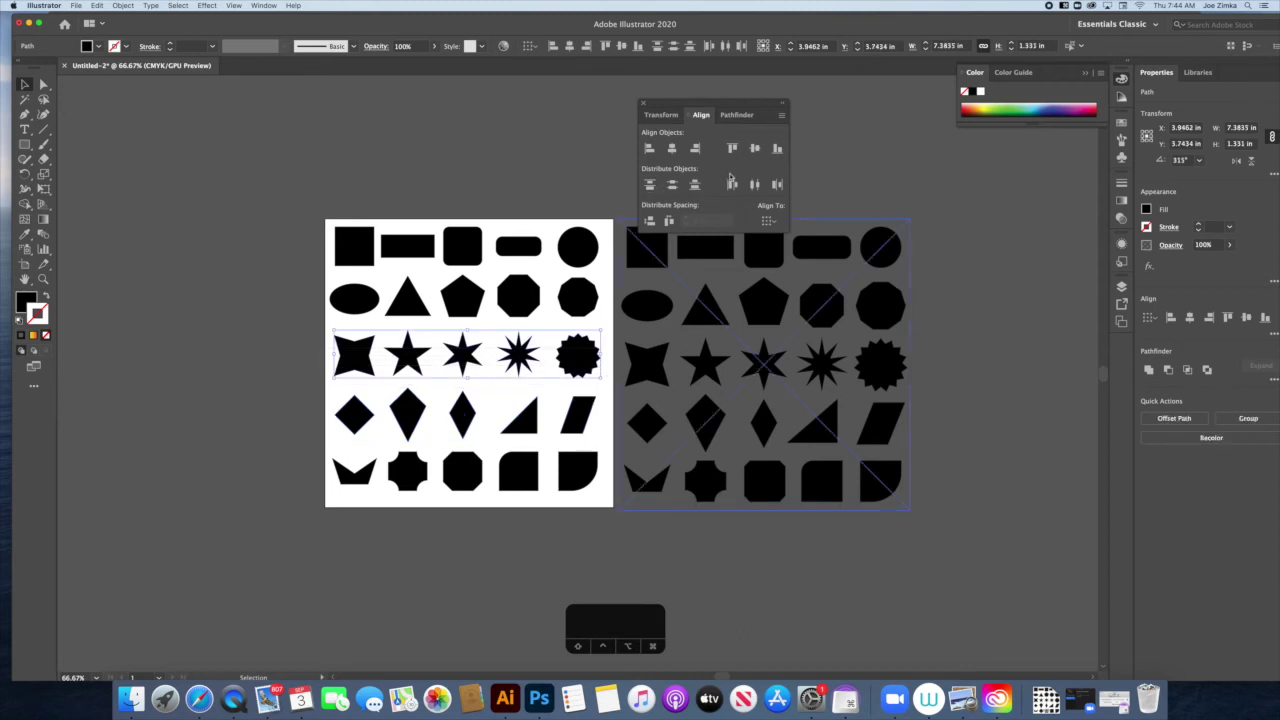
pyautogui.click(755, 148)
pyautogui.moveTo(321, 291); pyautogui.dragTo(603, 330)
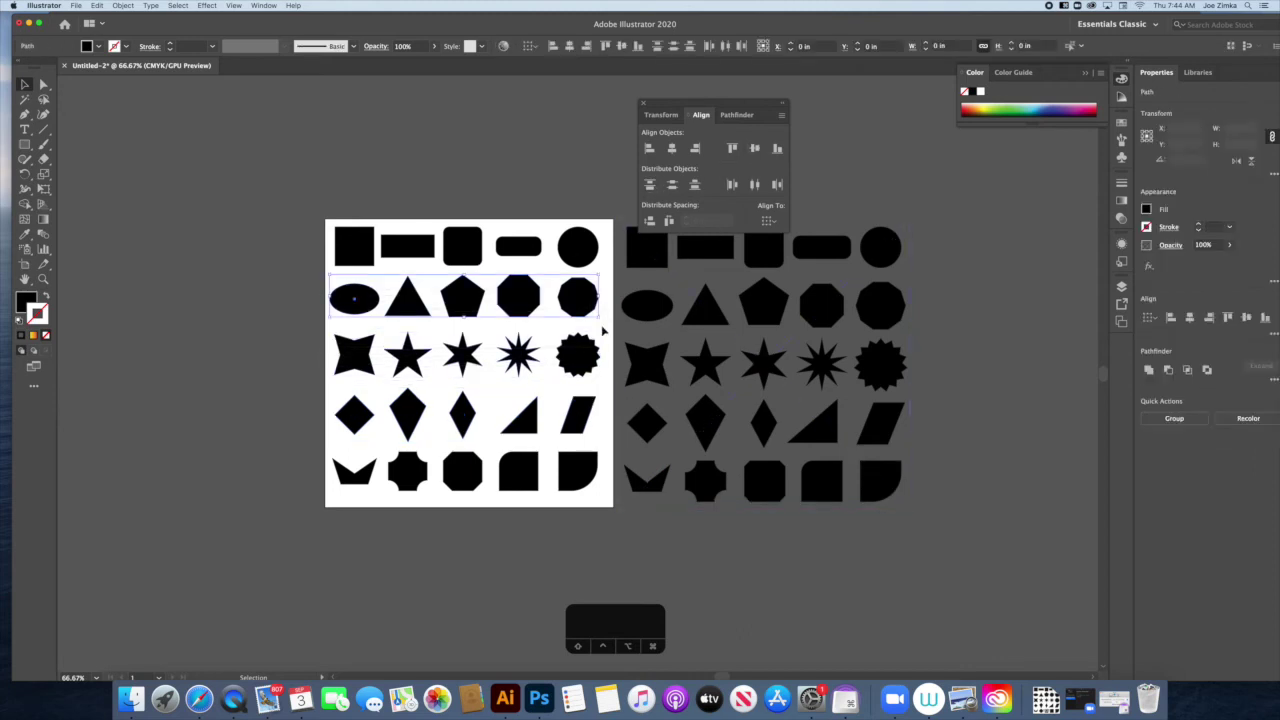
pyautogui.click(755, 148)
pyautogui.moveTo(318, 224); pyautogui.dragTo(606, 258)
pyautogui.click(755, 148)
pyautogui.click(480, 194)
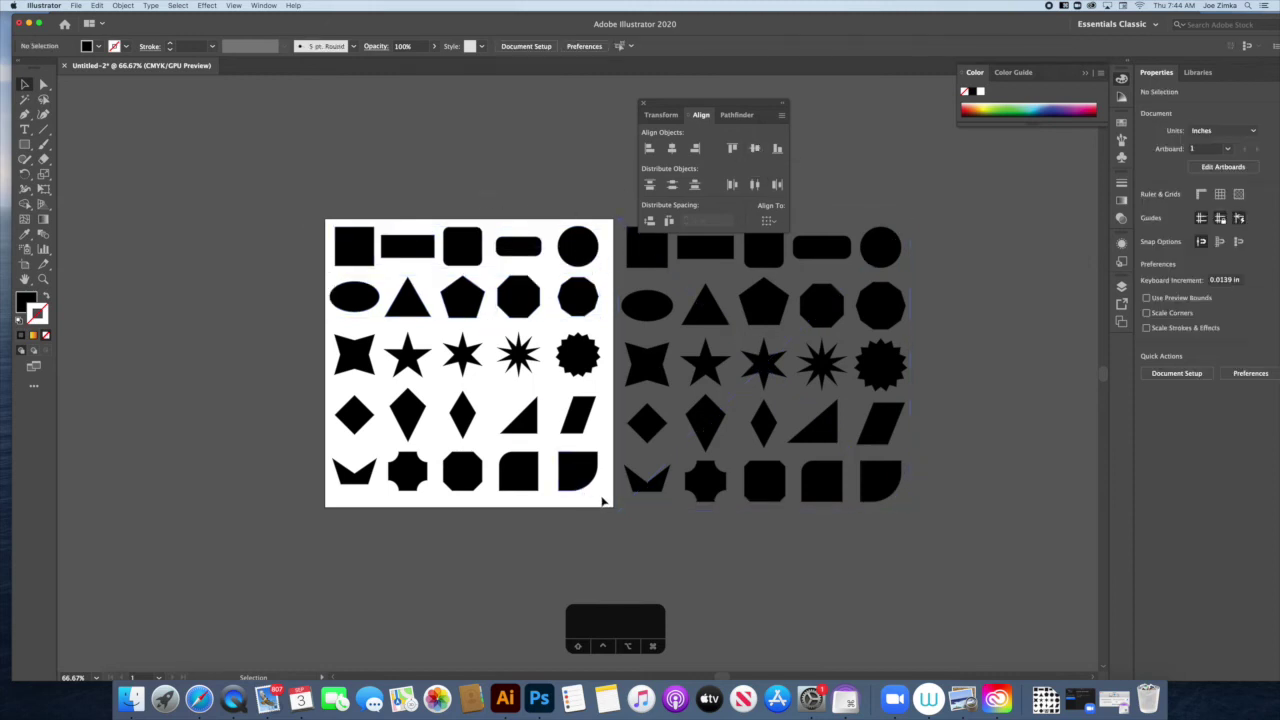
# Enlarge all the artboard shapes together to about 7.69 by 7.52 in
pyautogui.moveTo(329, 228); pyautogui.dragTo(640, 508)
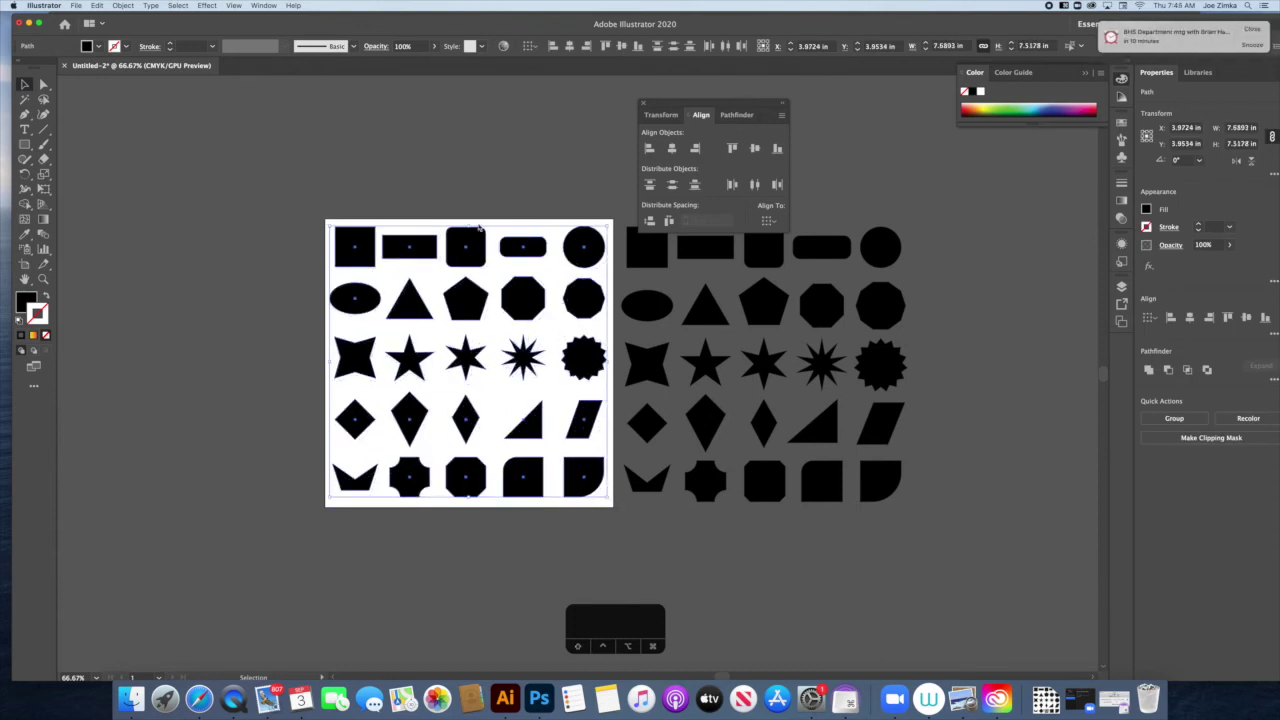
pyautogui.click(480, 226)
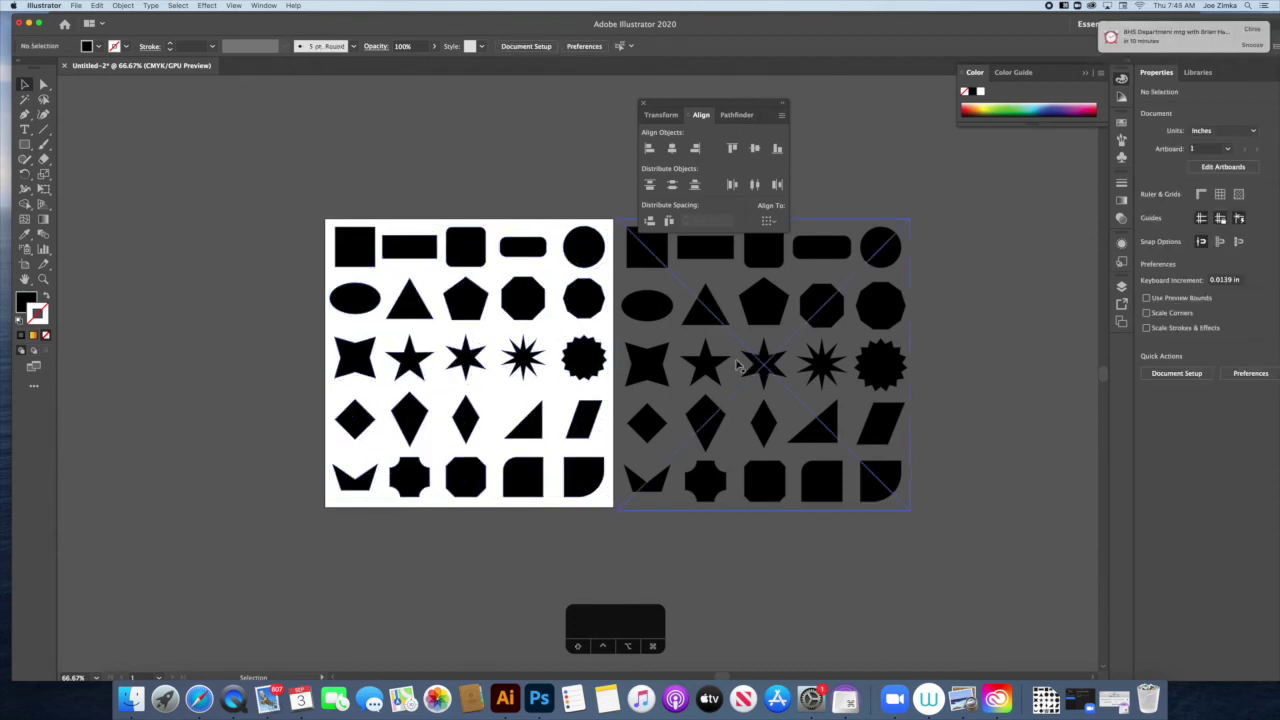
# Slightly enlarge the six-pointed star and the many-pointed star beside it in the third row
pyautogui.click(476, 373)
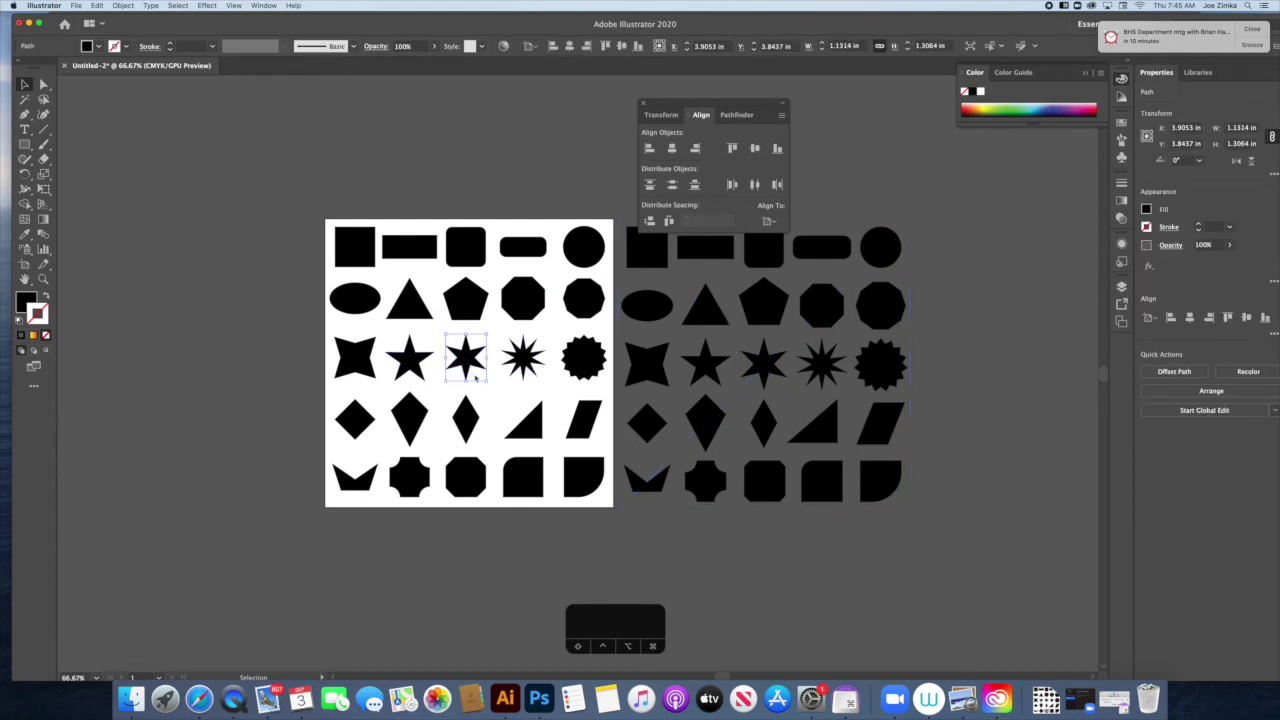
pyautogui.click(532, 370)
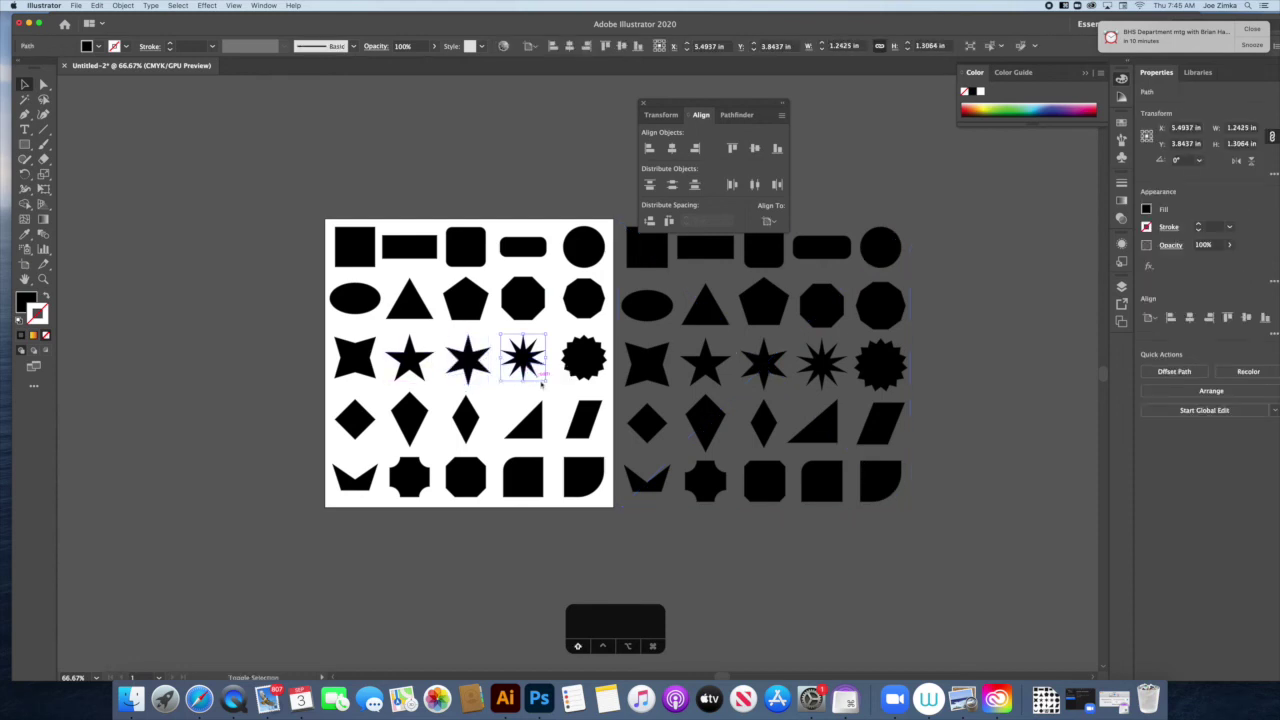
pyautogui.moveTo(547, 381); pyautogui.dragTo(600, 374)
# Set the combined height of the last four third-row shapes to 1.5 in, keeping their proportions
pyautogui.click(558, 362)
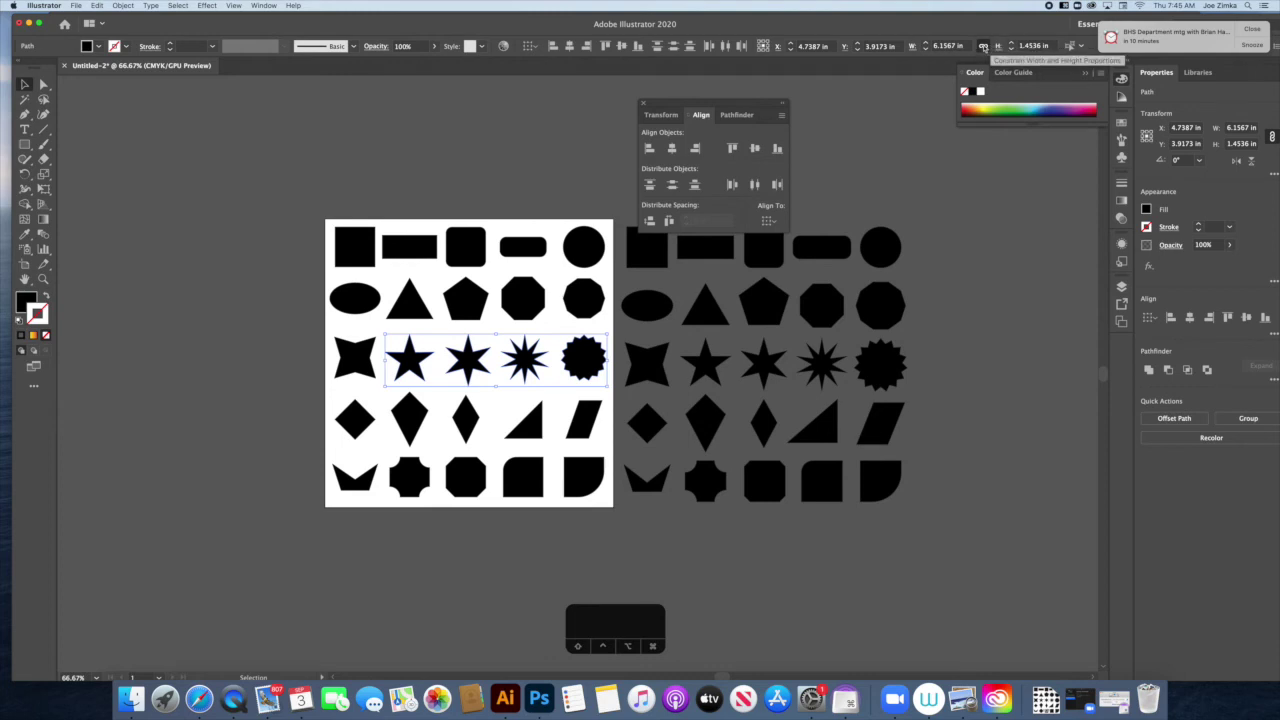
pyautogui.click(1030, 46)
pyautogui.write('1.75')
pyautogui.press('Return')
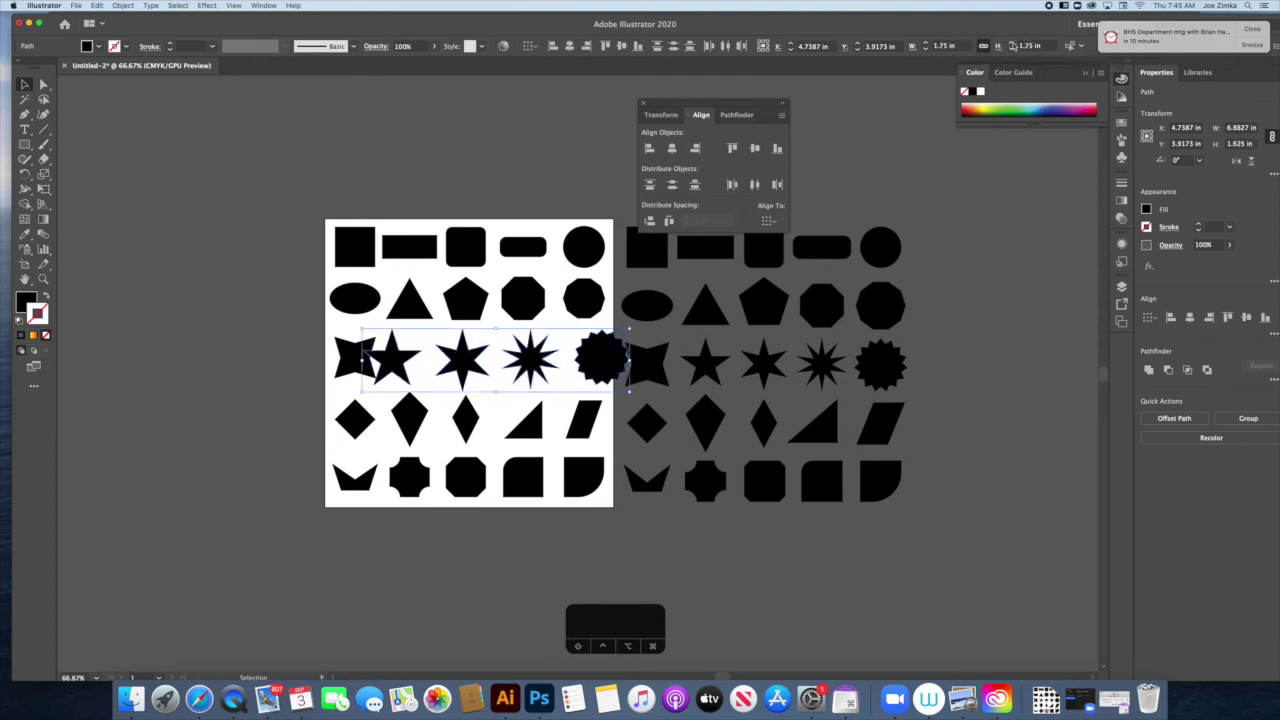
pyautogui.click(1012, 50)
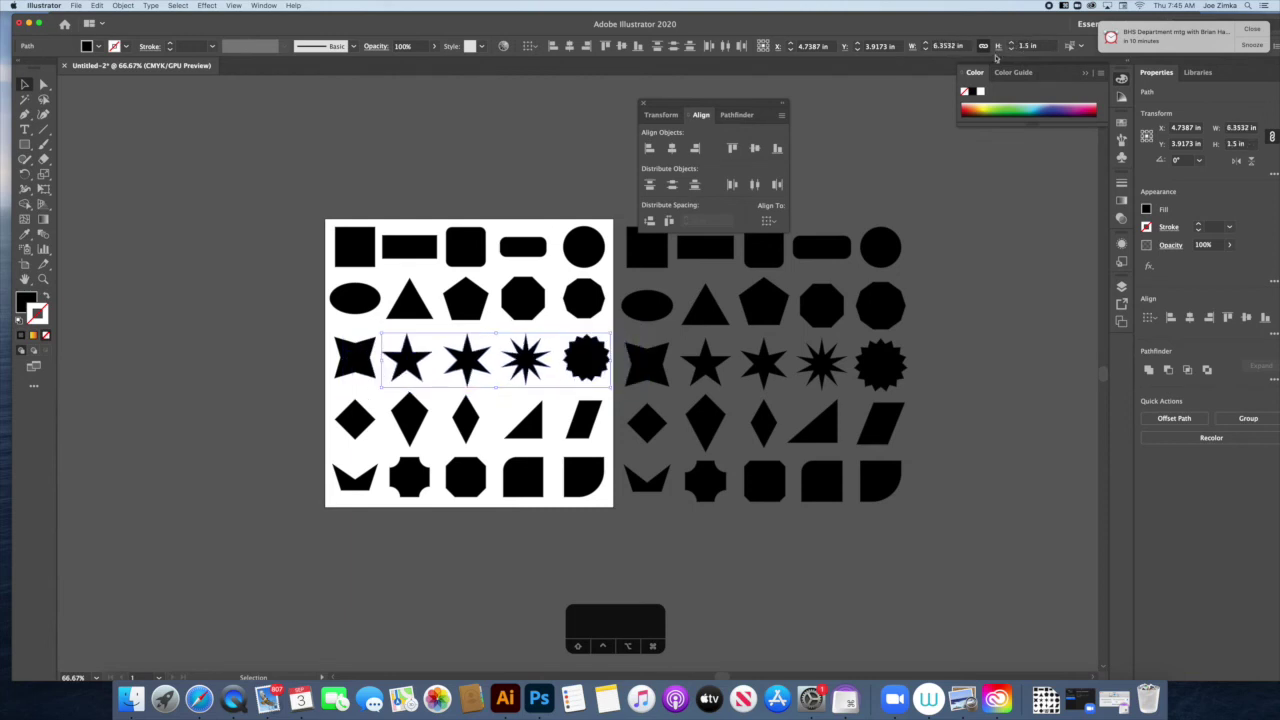
pyautogui.click(316, 309)
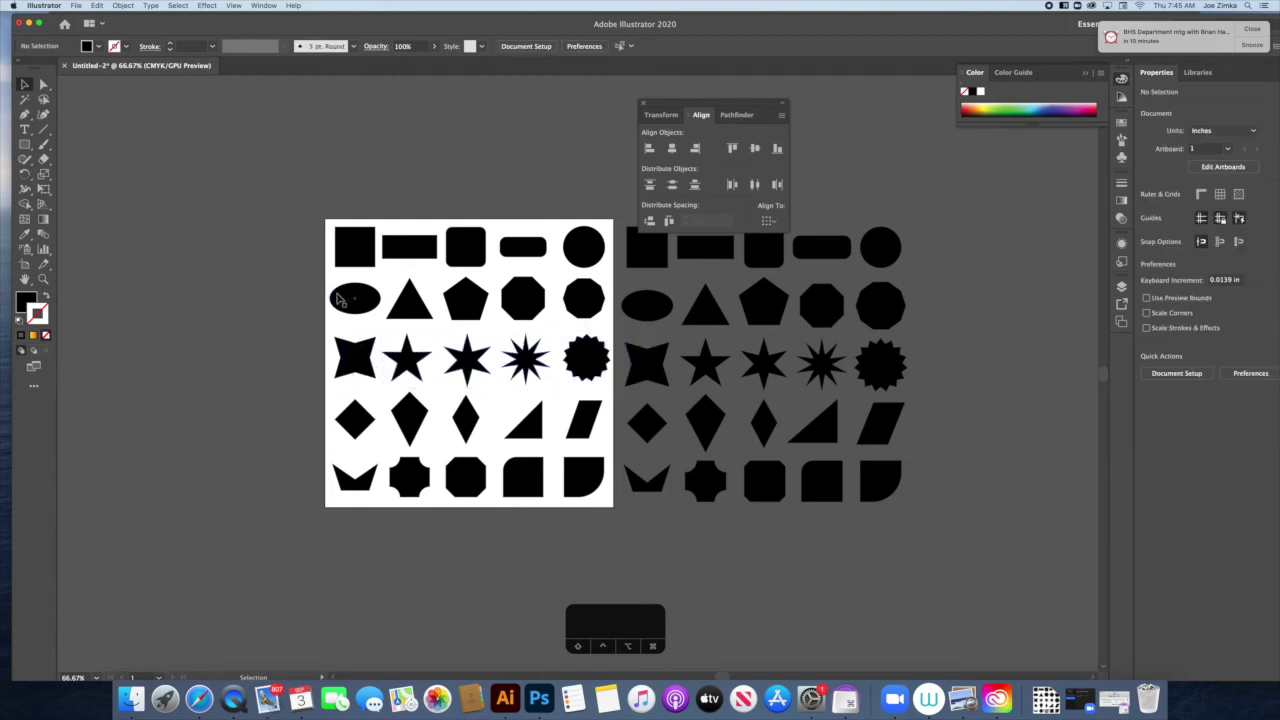
# Set the width of the ellipse in the second row to 1.5 in
pyautogui.click(357, 307)
pyautogui.click(1008, 52)
pyautogui.write('1.5')
pyautogui.press('Return')
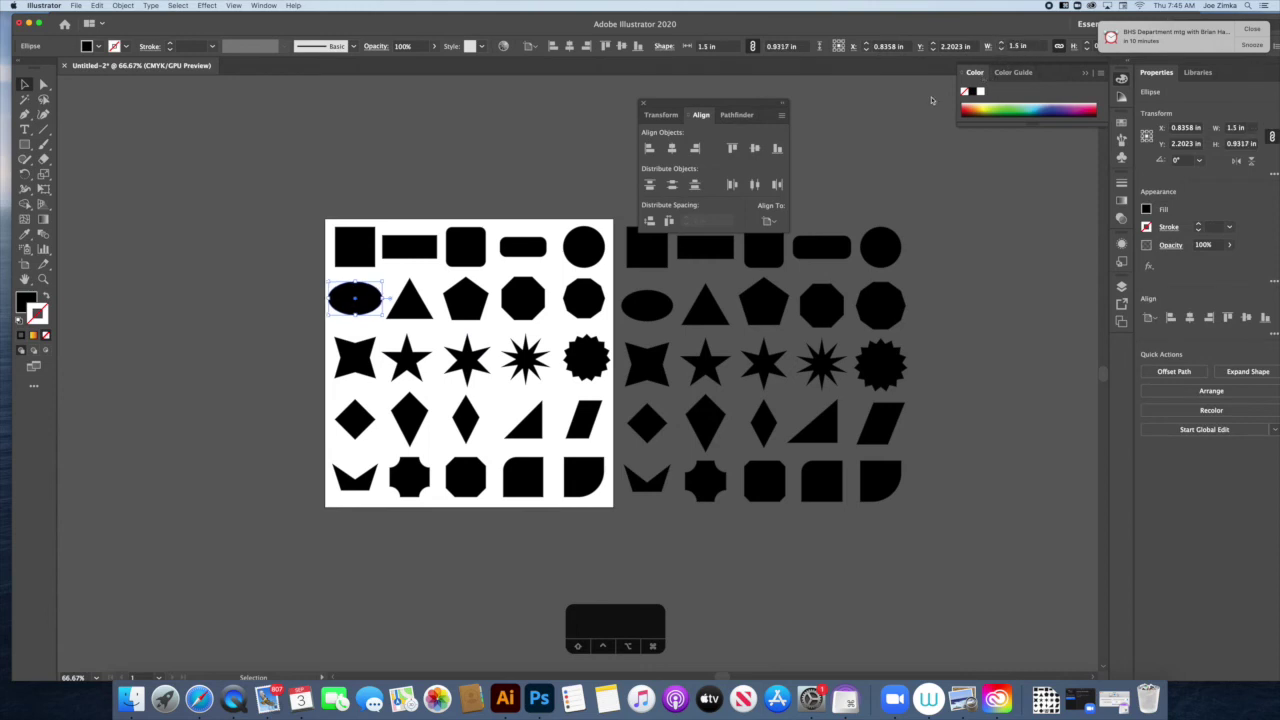
# Slightly enlarge the four polygons in the second row, trying a 1.5 in height and undoing the excess increases
pyautogui.click(395, 289)
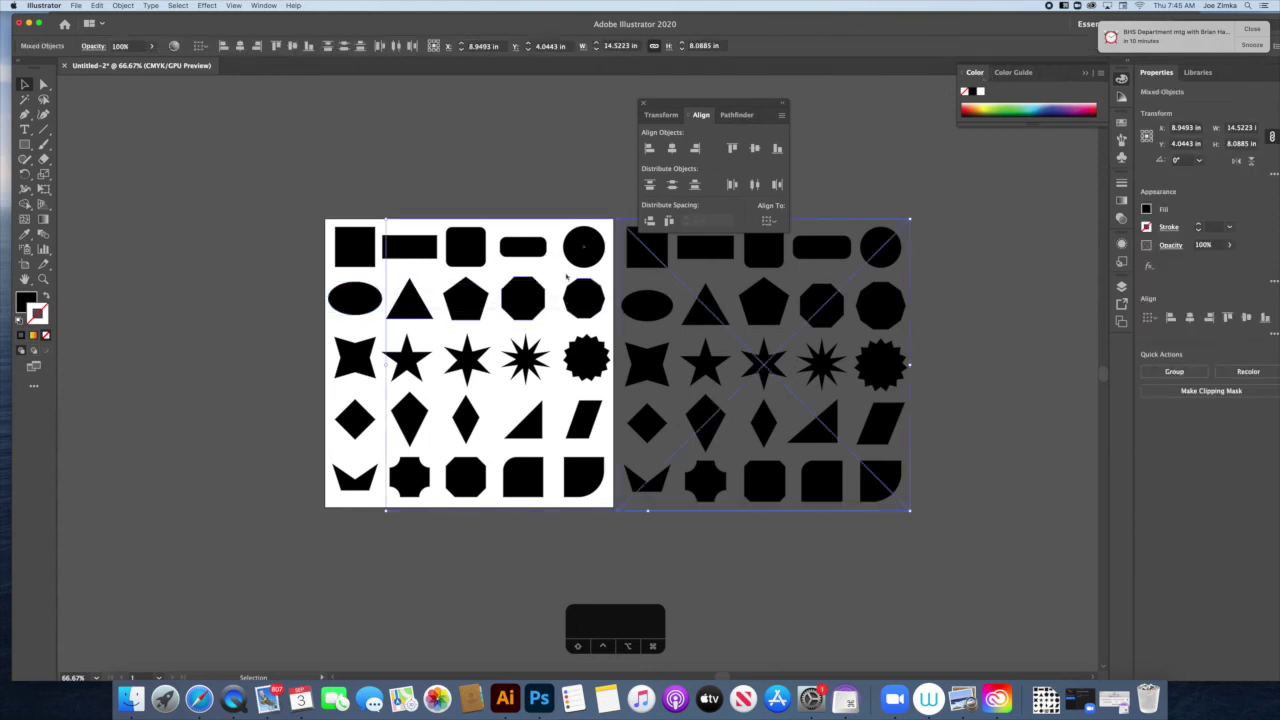
pyautogui.moveTo(491, 304); pyautogui.dragTo(586, 310)
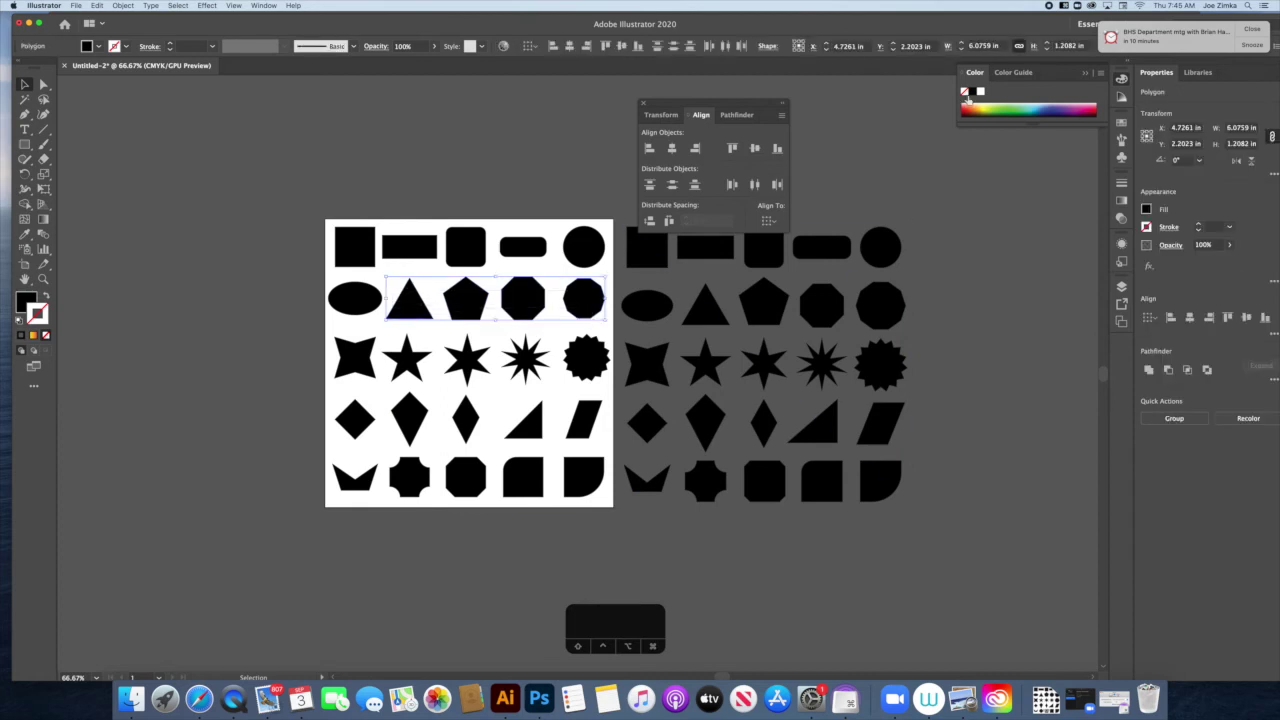
pyautogui.click(1047, 45)
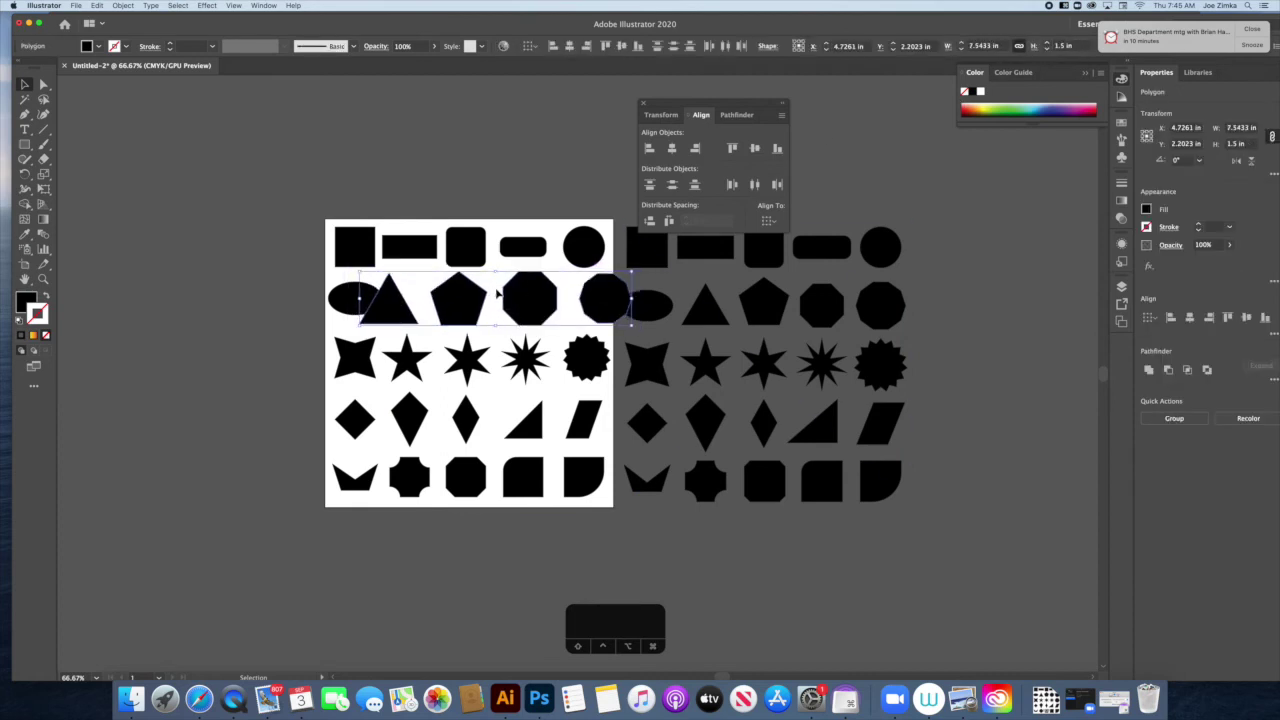
pyautogui.press('super+z')
pyautogui.press('super+z')
pyautogui.press('super+z')
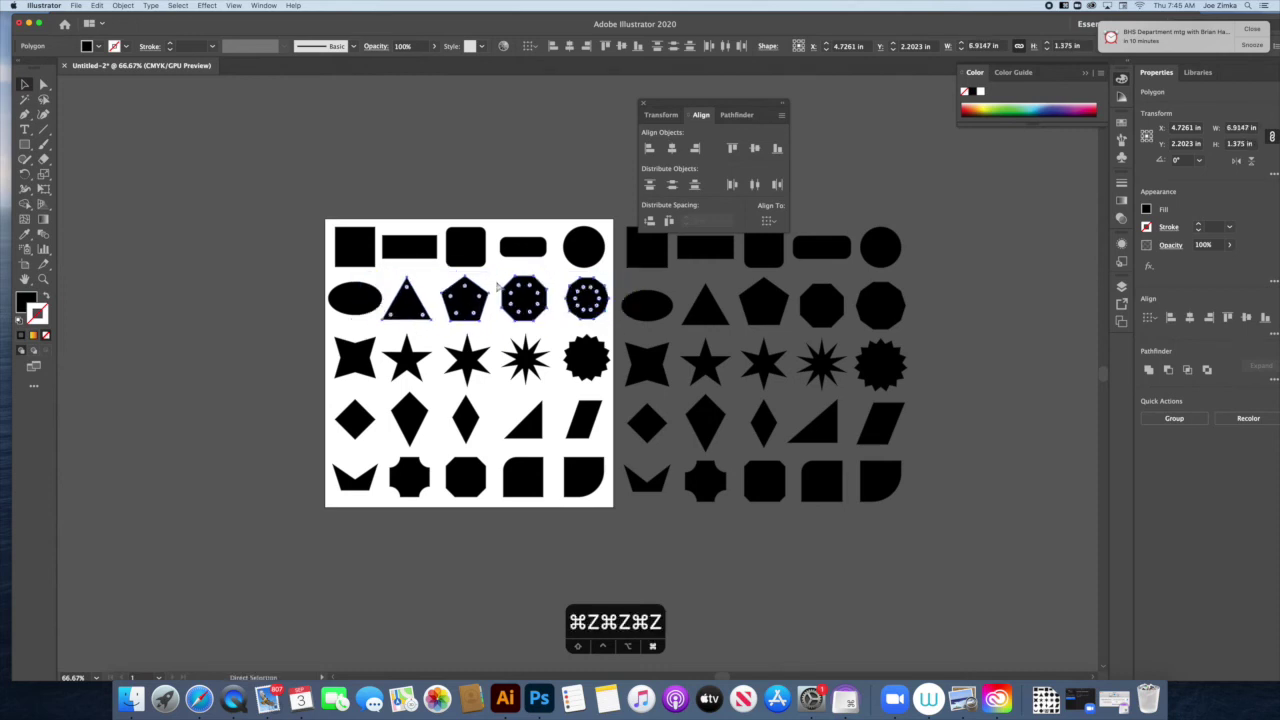
pyautogui.click(479, 203)
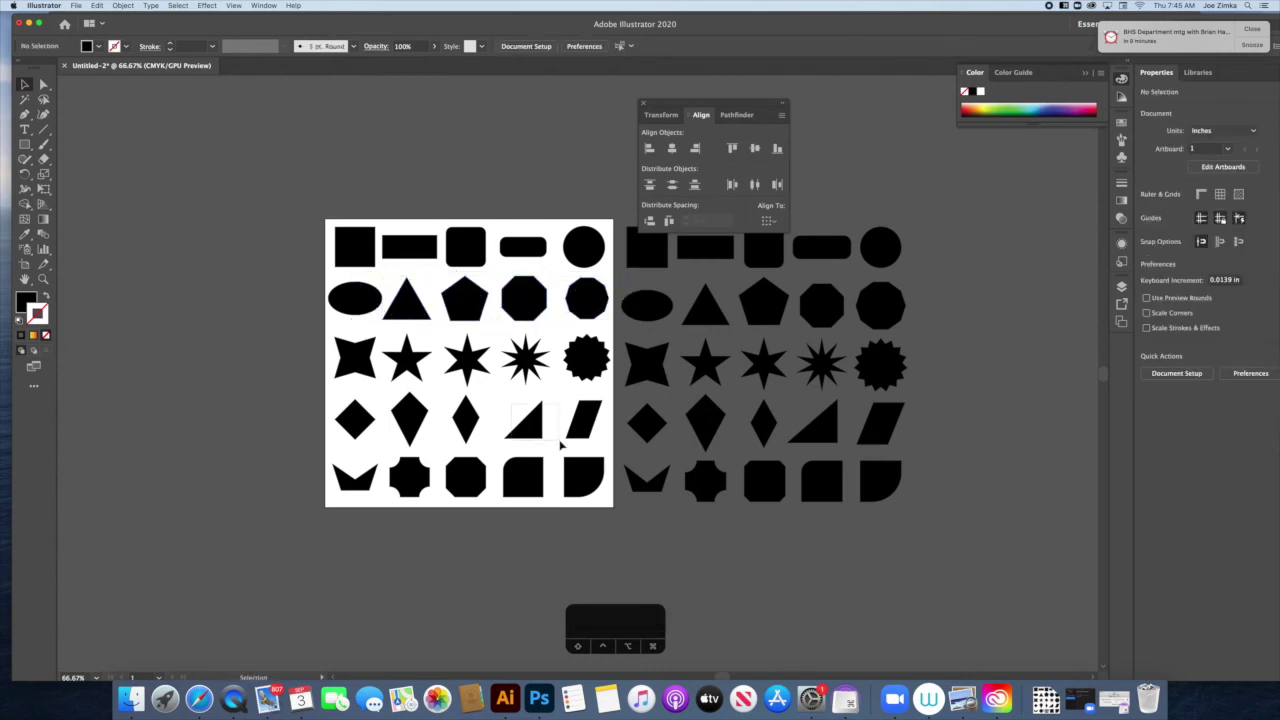
# Slightly enlarge the right triangle and the parallelogram in the fourth row, making the parallelogram about 1.17 by 1.22 in
pyautogui.click(510, 410)
pyautogui.moveTo(506, 403); pyautogui.dragTo(559, 393)
pyautogui.click(580, 407)
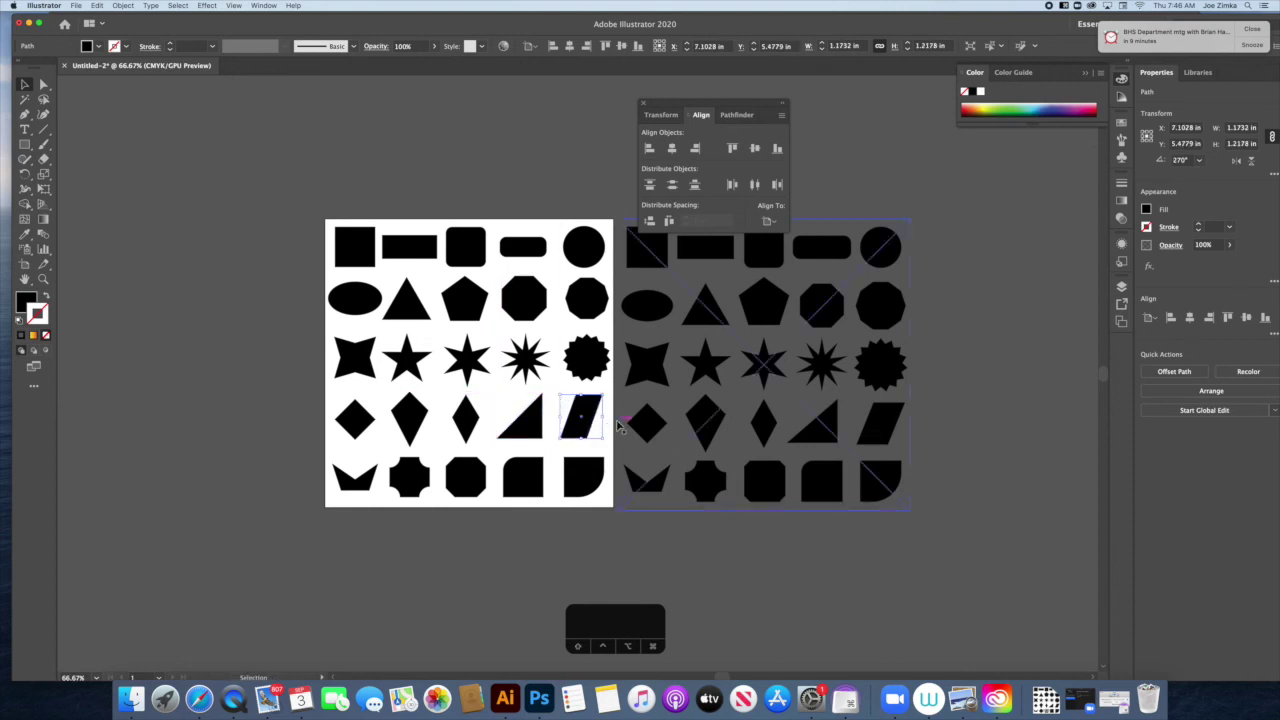
pyautogui.click(351, 205)
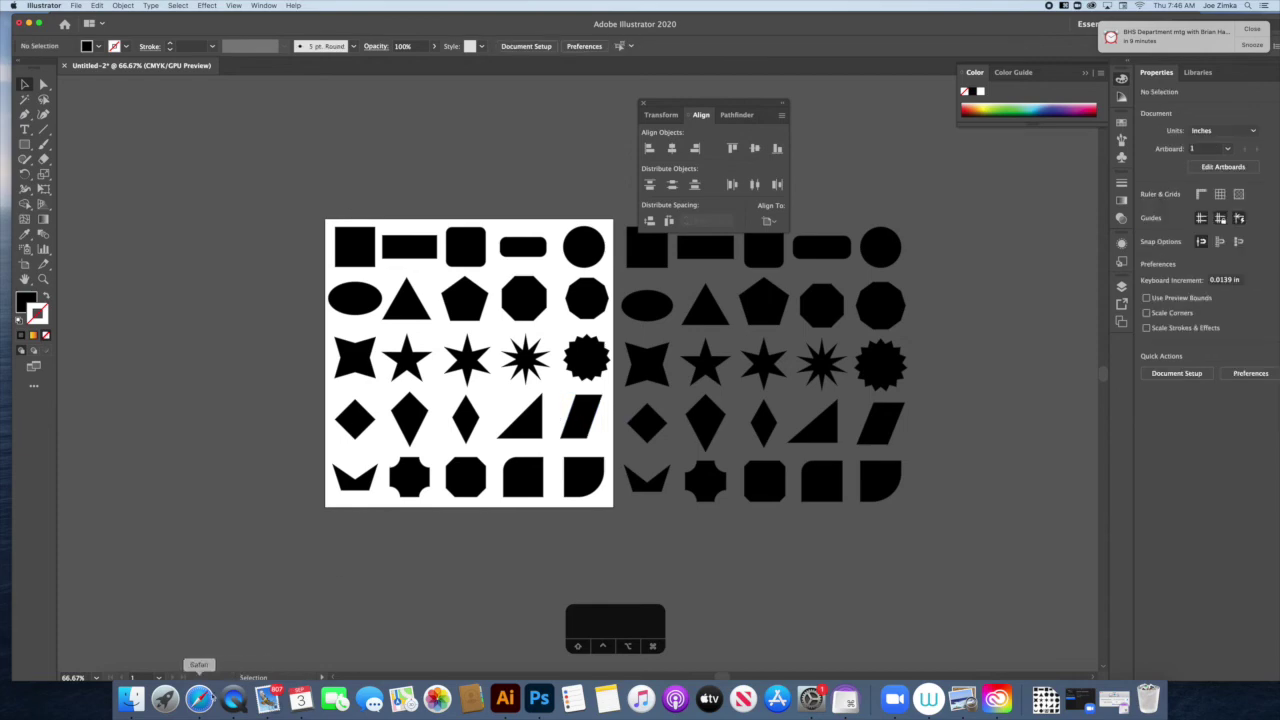
# Review the 25-shape project instructions on the course page in Safari and return to the artwork in Illustrator
pyautogui.click(199, 698)
pyautogui.scroll(15, 660, 285)
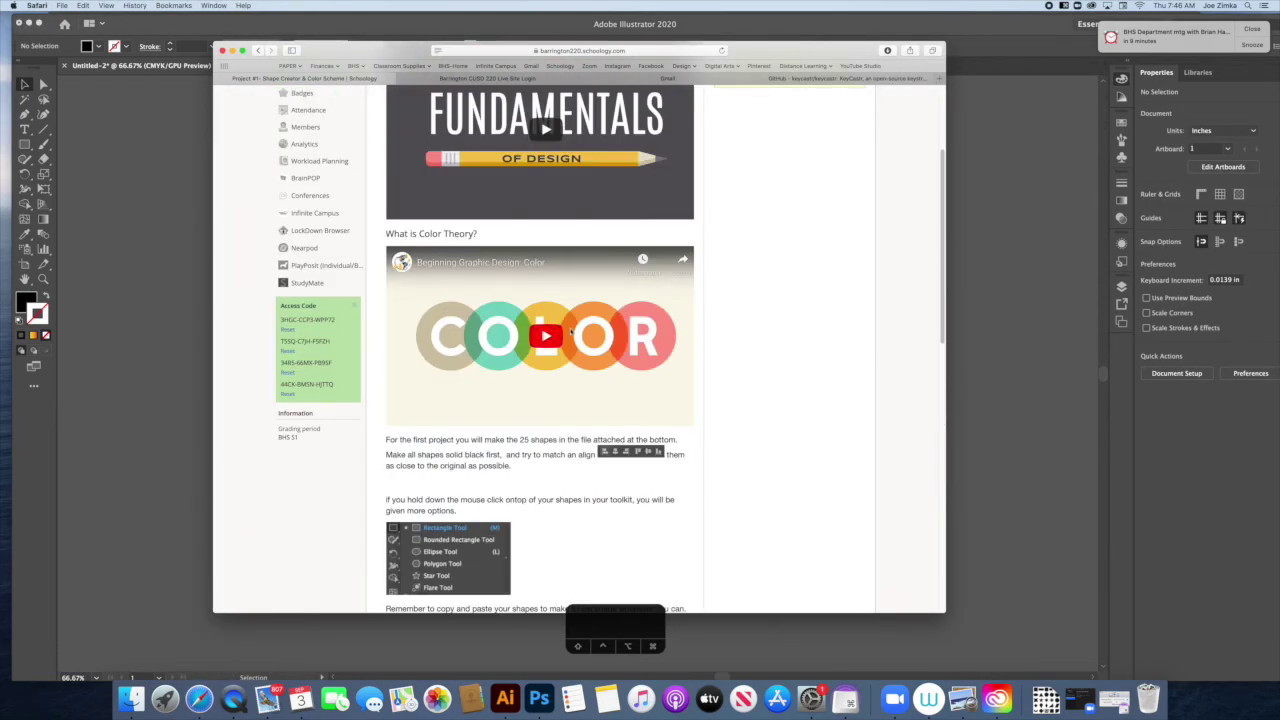
pyautogui.click(966, 429)
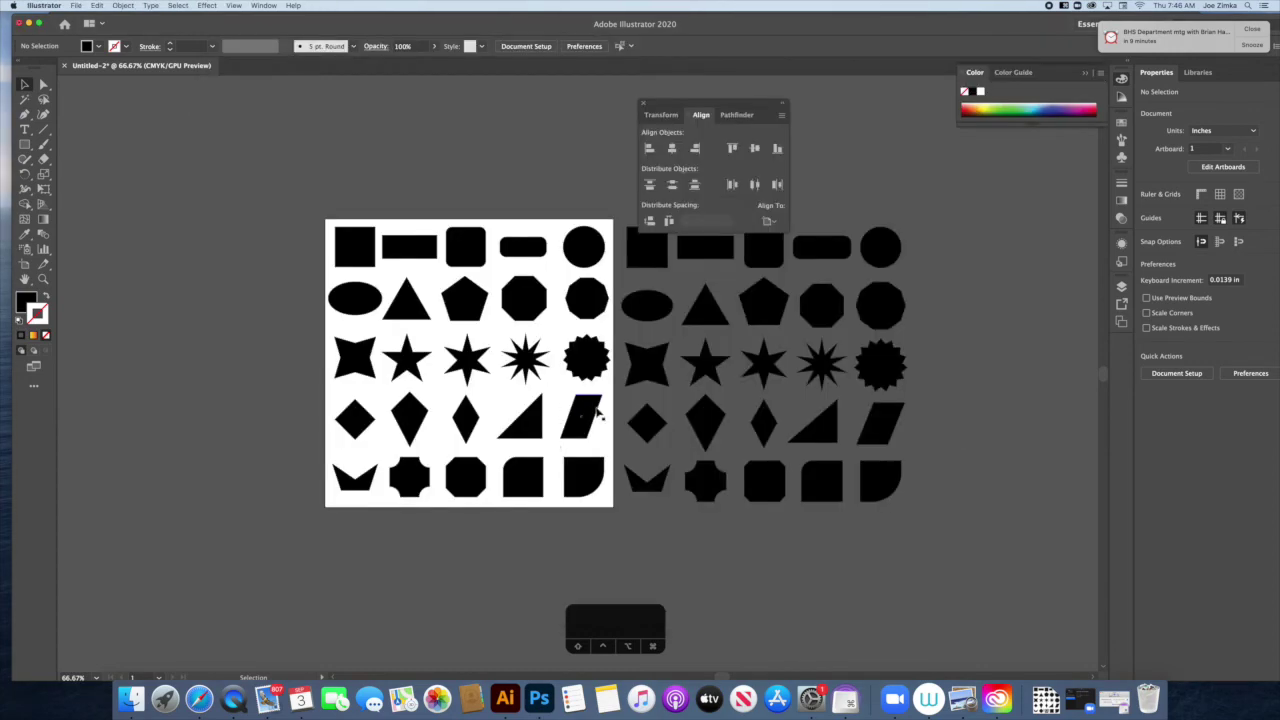
# Float the Swatches above the artwork and close the Align, Transform and Pathfinder group
pyautogui.click(1121, 121)
pyautogui.moveTo(987, 117); pyautogui.dragTo(822, 122)
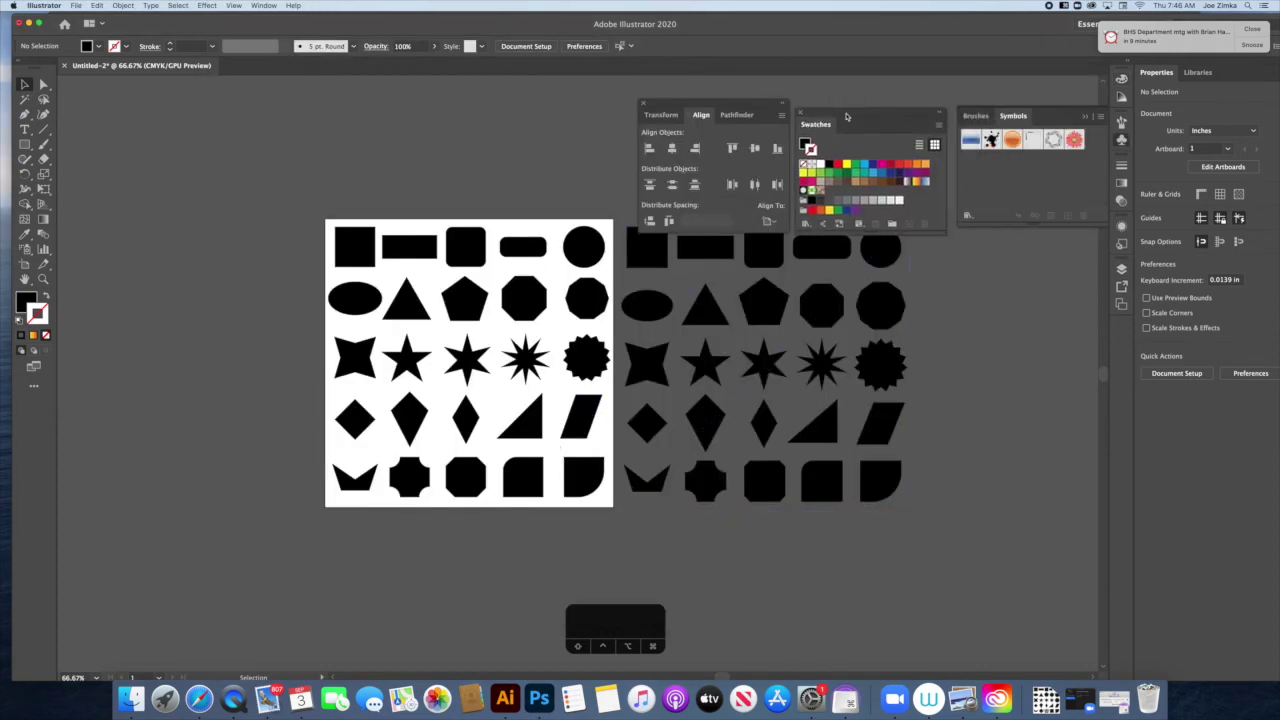
pyautogui.click(643, 104)
pyautogui.moveTo(849, 111); pyautogui.dragTo(682, 95)
# Browse the colors of the Vegetables food swatch library at an enlarged size, and close the library
pyautogui.click(639, 206)
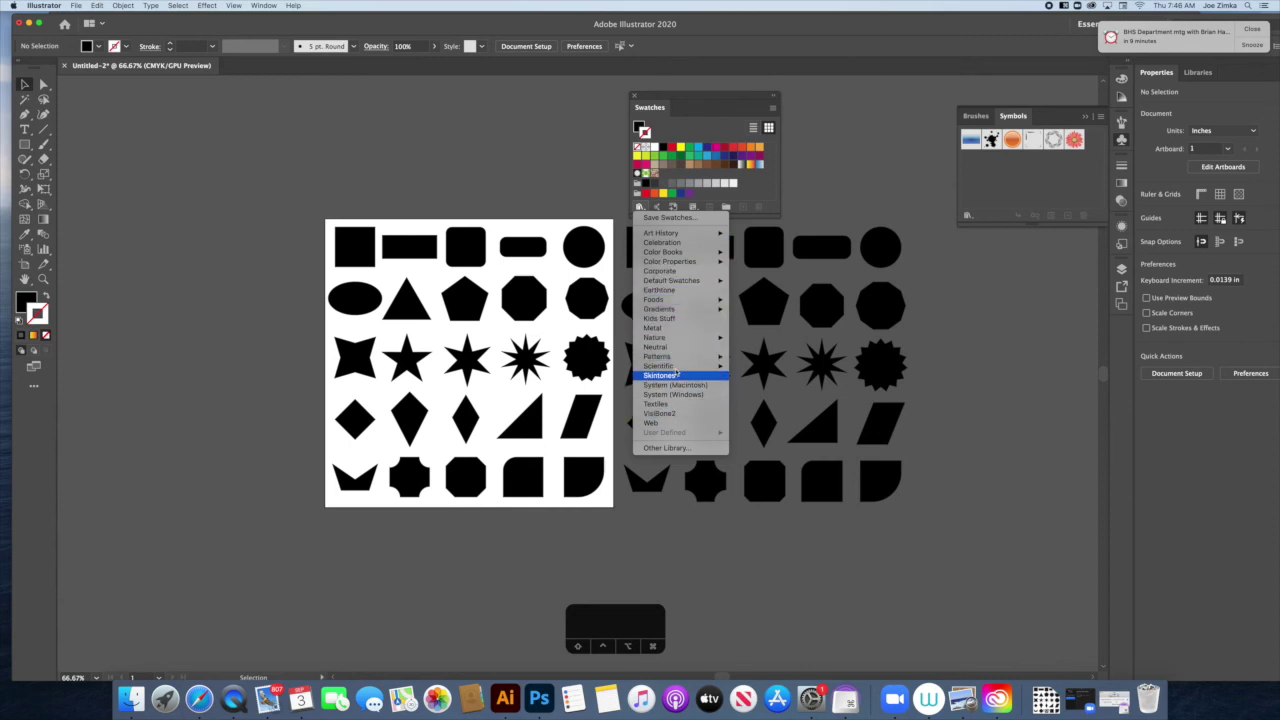
pyautogui.moveTo(714, 300)
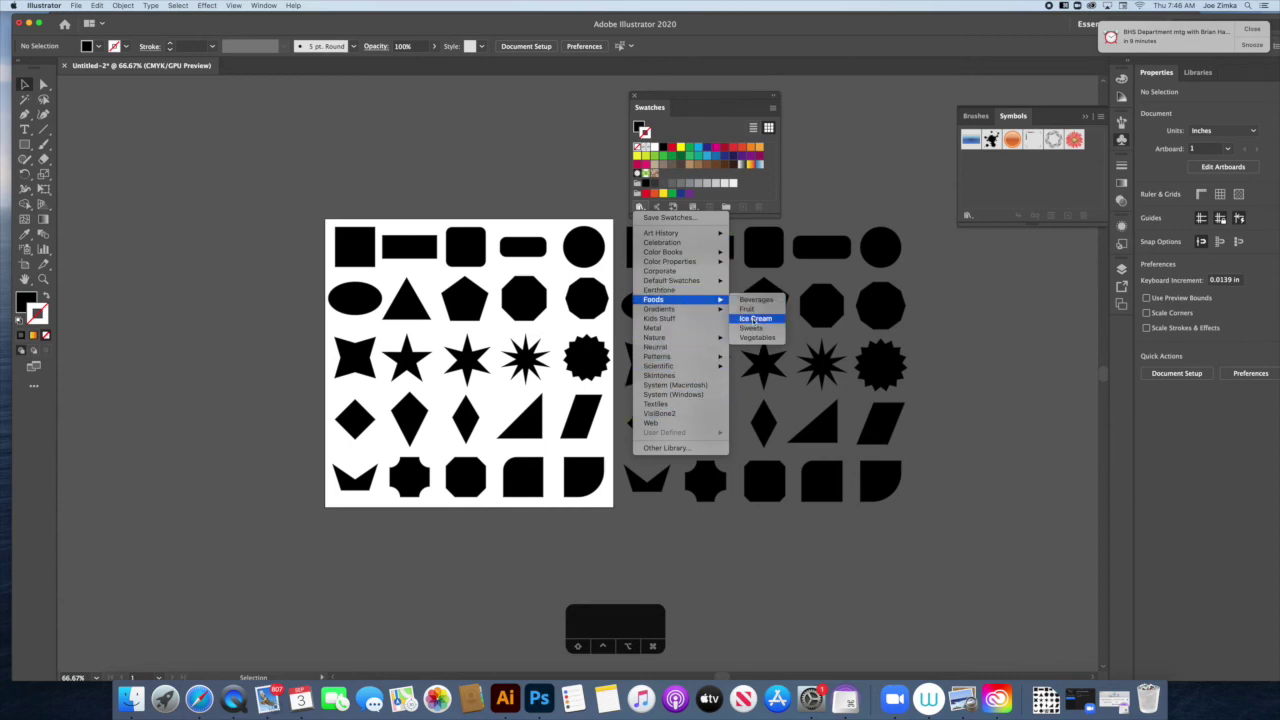
pyautogui.click(756, 338)
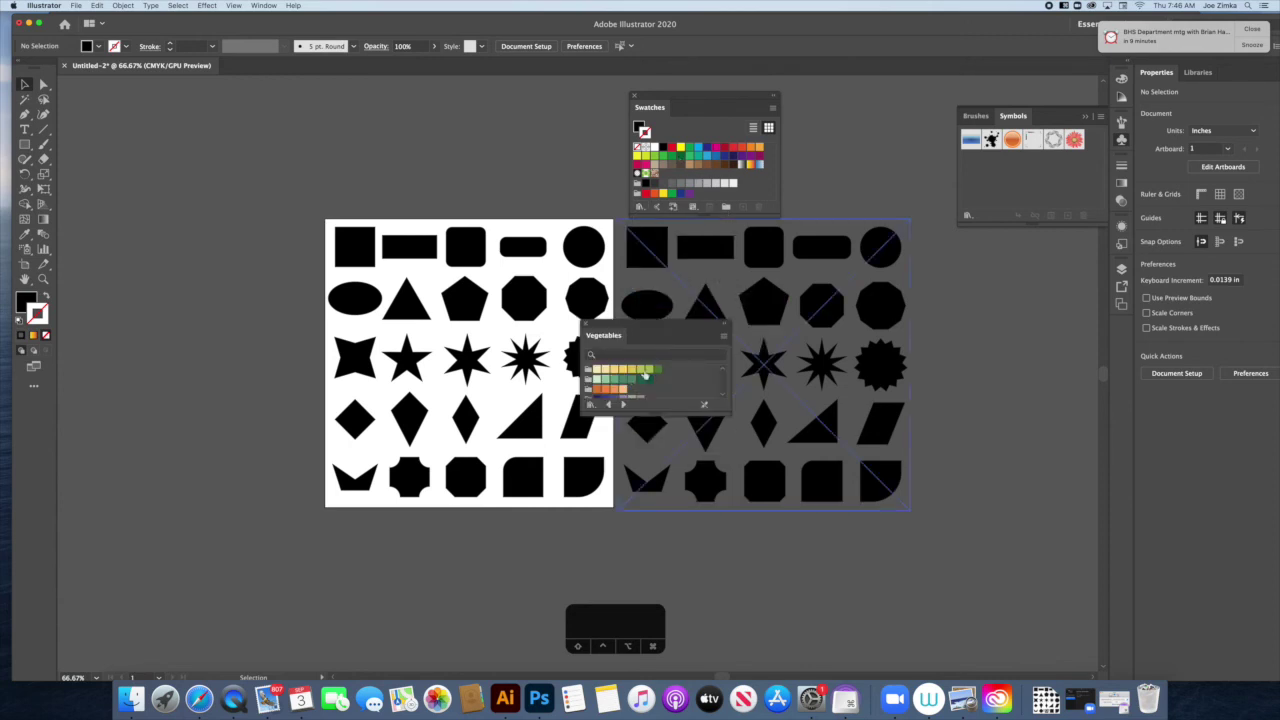
pyautogui.moveTo(655, 413); pyautogui.dragTo(670, 525)
pyautogui.click(670, 530)
pyautogui.moveTo(650, 335); pyautogui.dragTo(690, 311)
pyautogui.press('super+z')
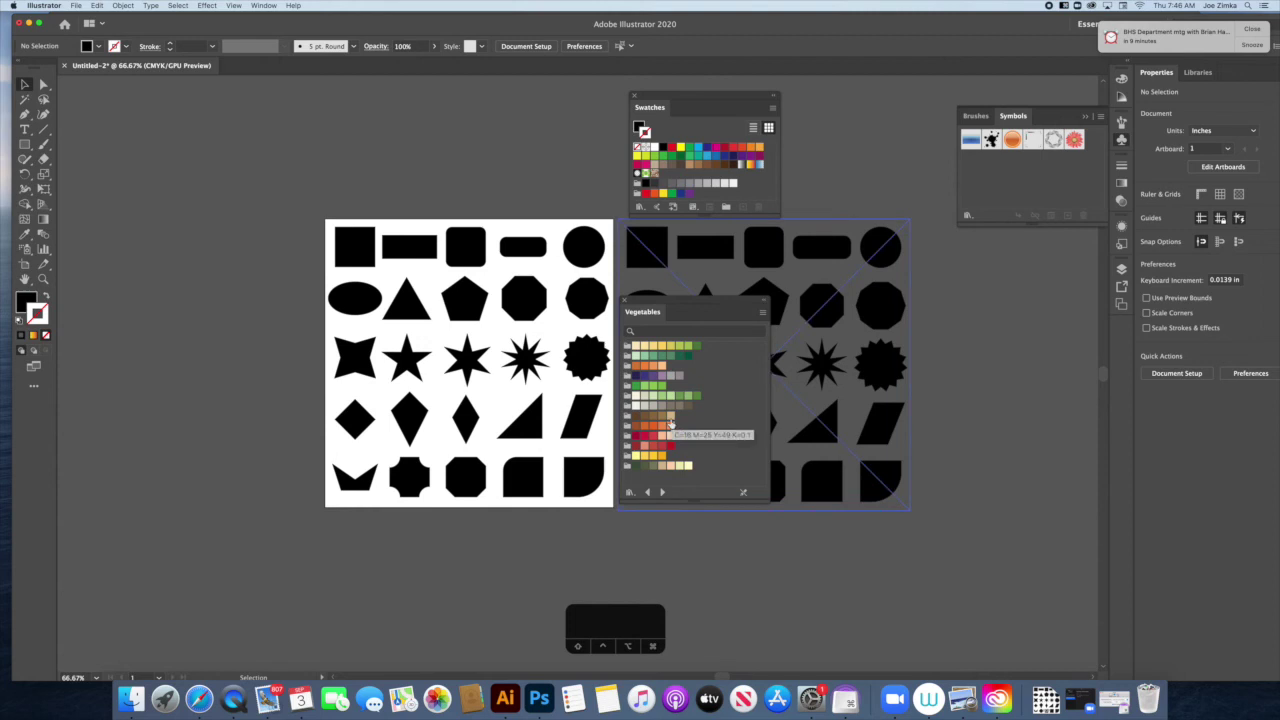
pyautogui.moveTo(653, 303); pyautogui.dragTo(662, 234)
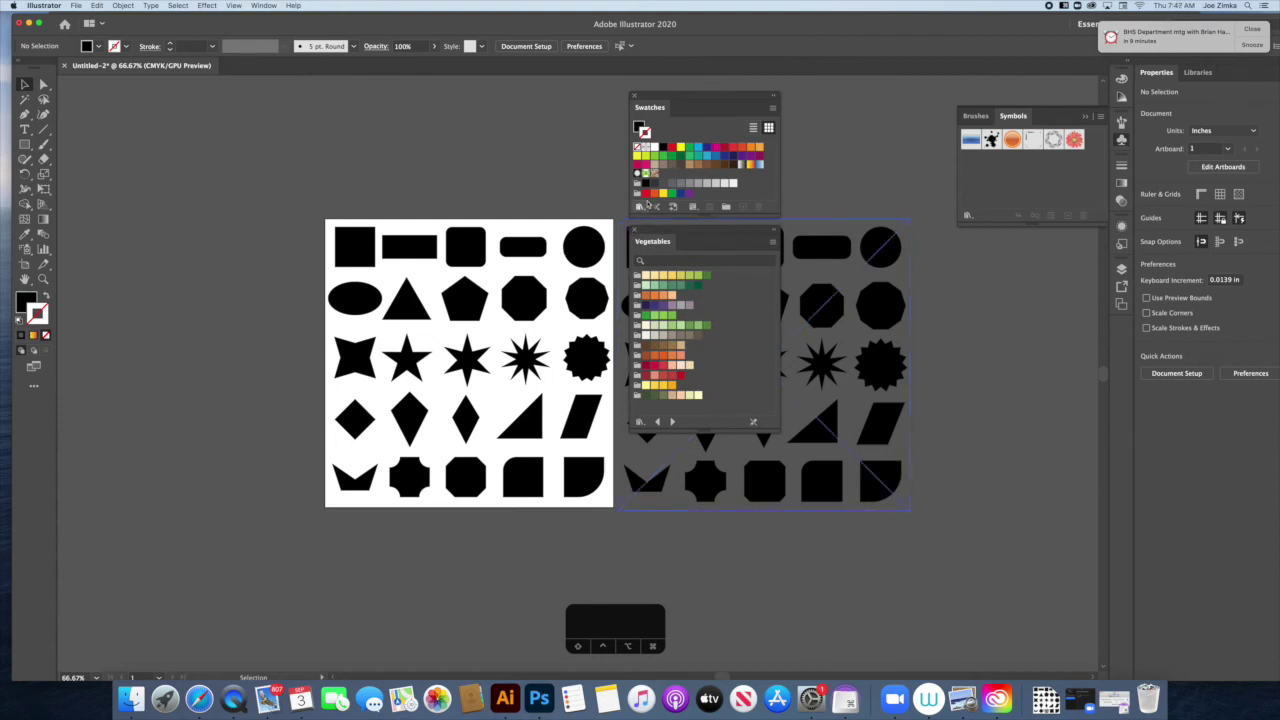
pyautogui.moveTo(637, 240); pyautogui.dragTo(661, 234)
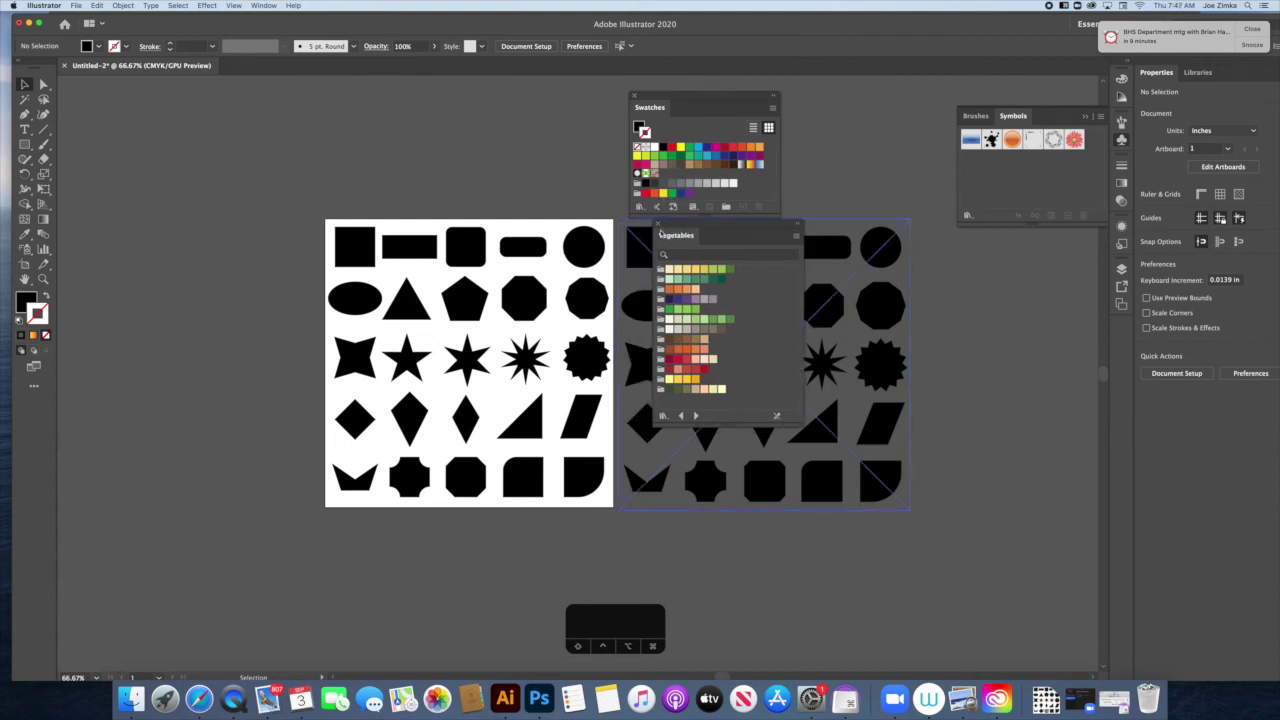
pyautogui.click(658, 226)
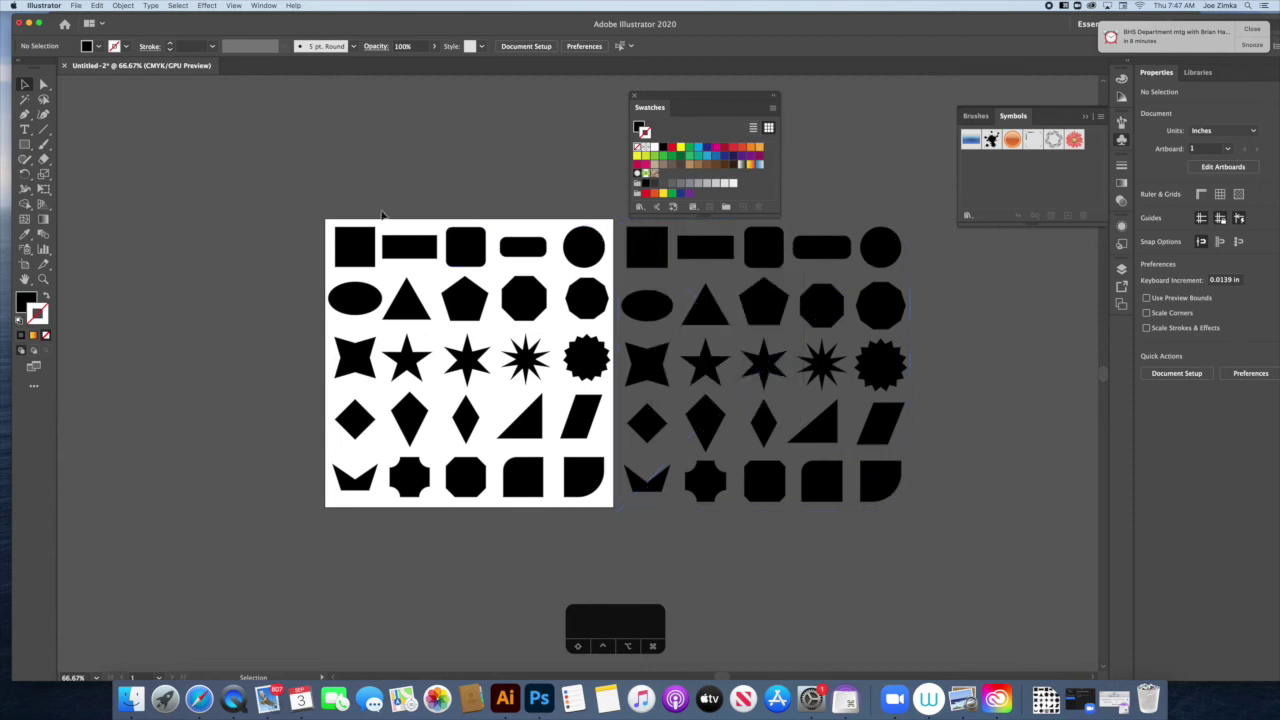
# Draw an 8 x 8 in rectangle covering the artboard and give it a yellow fill with no stroke
pyautogui.press('m')
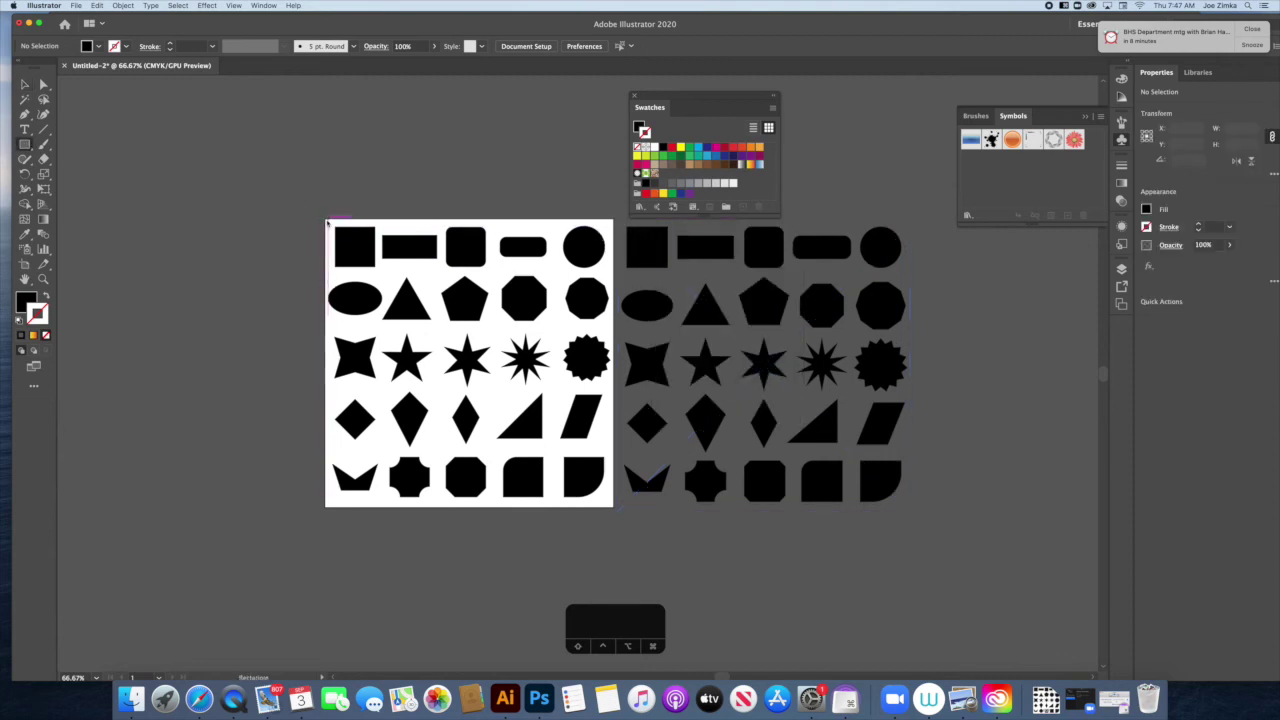
pyautogui.moveTo(327, 218); pyautogui.dragTo(614, 510)
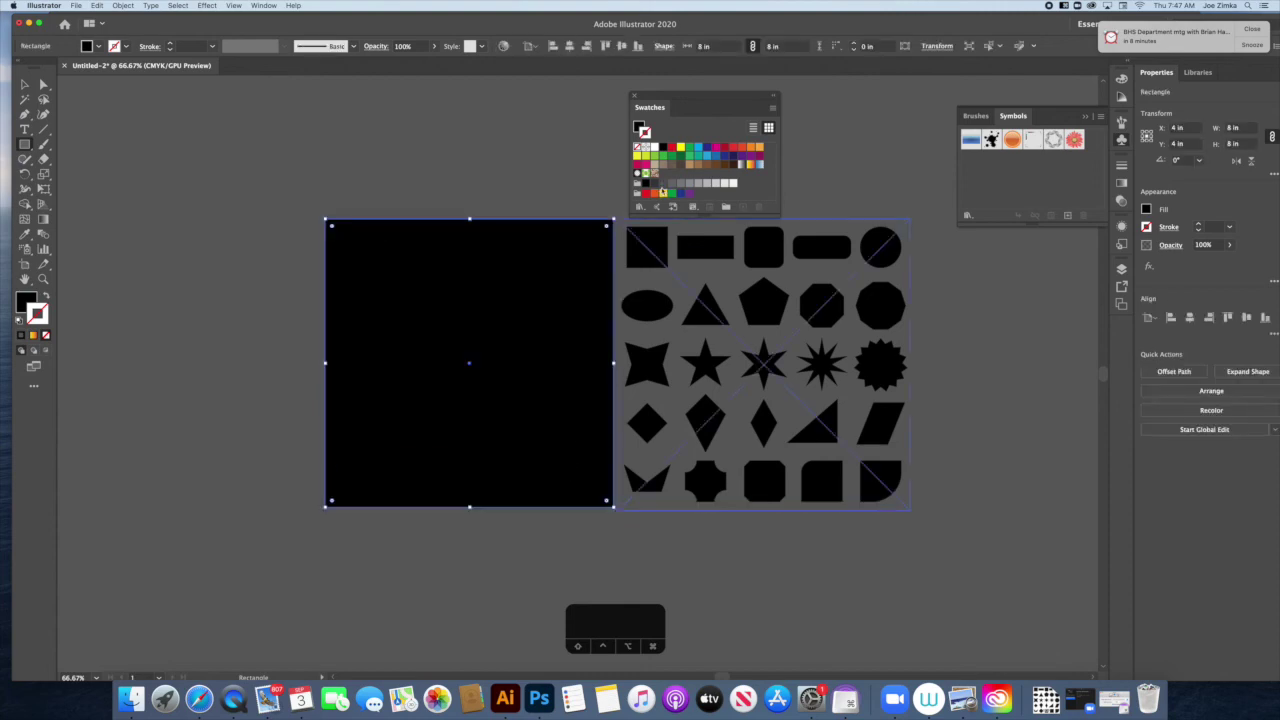
pyautogui.click(661, 193)
pyautogui.click(44, 298)
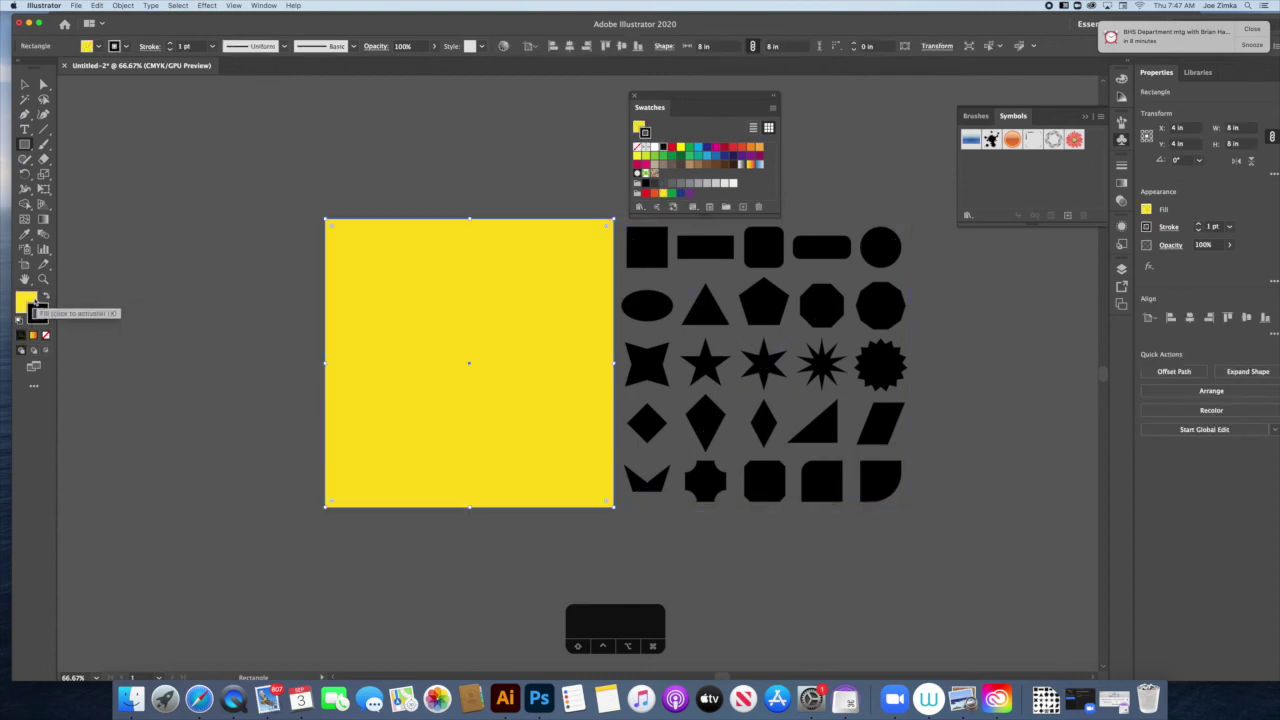
pyautogui.click(45, 335)
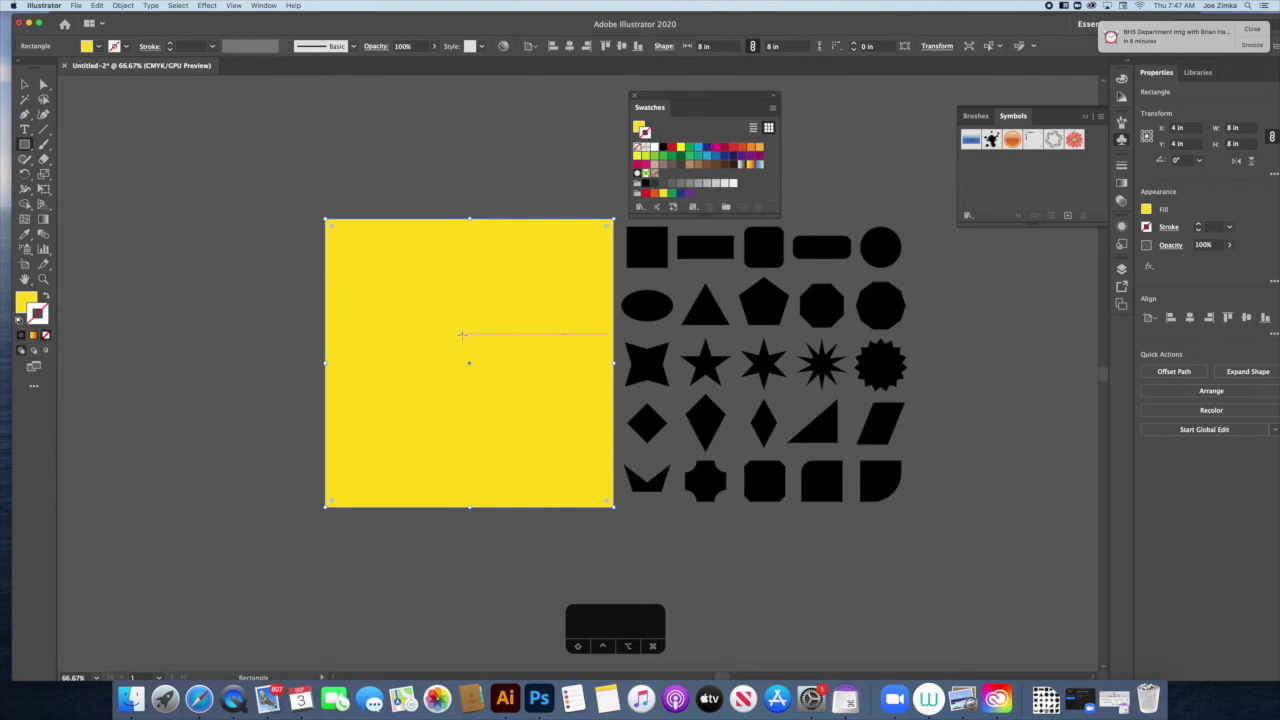
# Check the hidden shapes in outline view and send the yellow rectangle behind all of them
pyautogui.press('super+y')
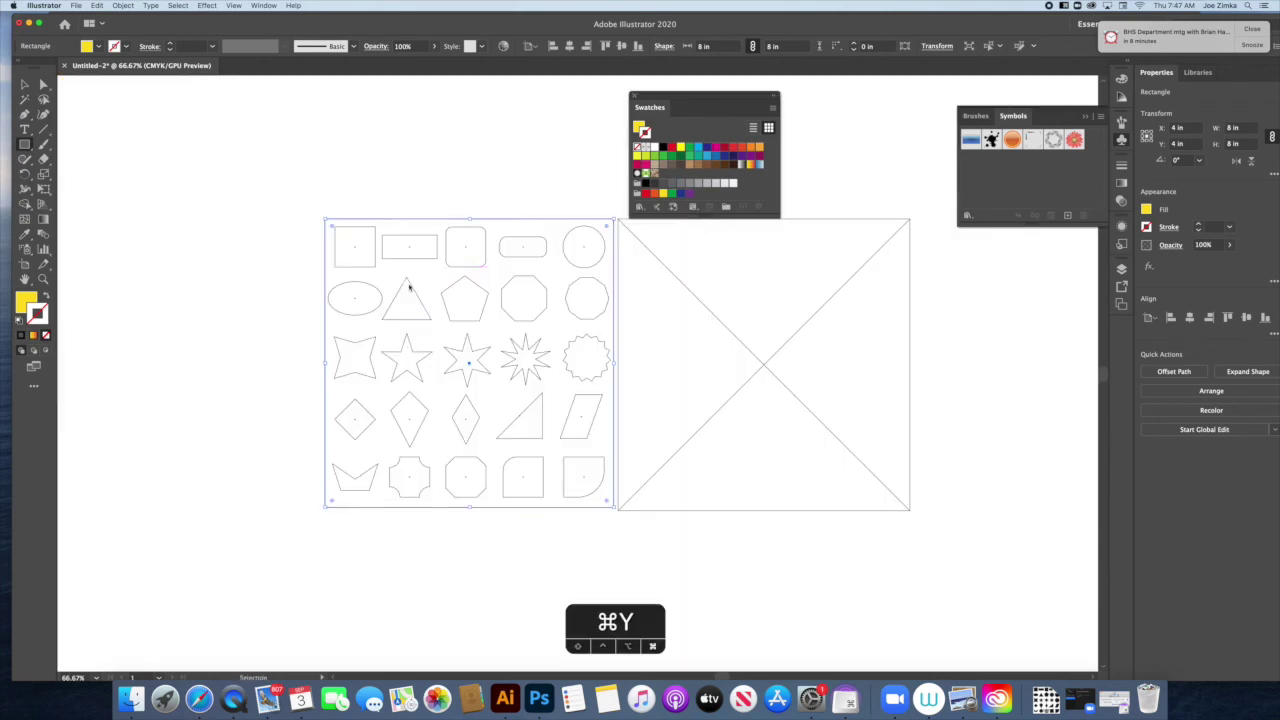
pyautogui.press('super+y')
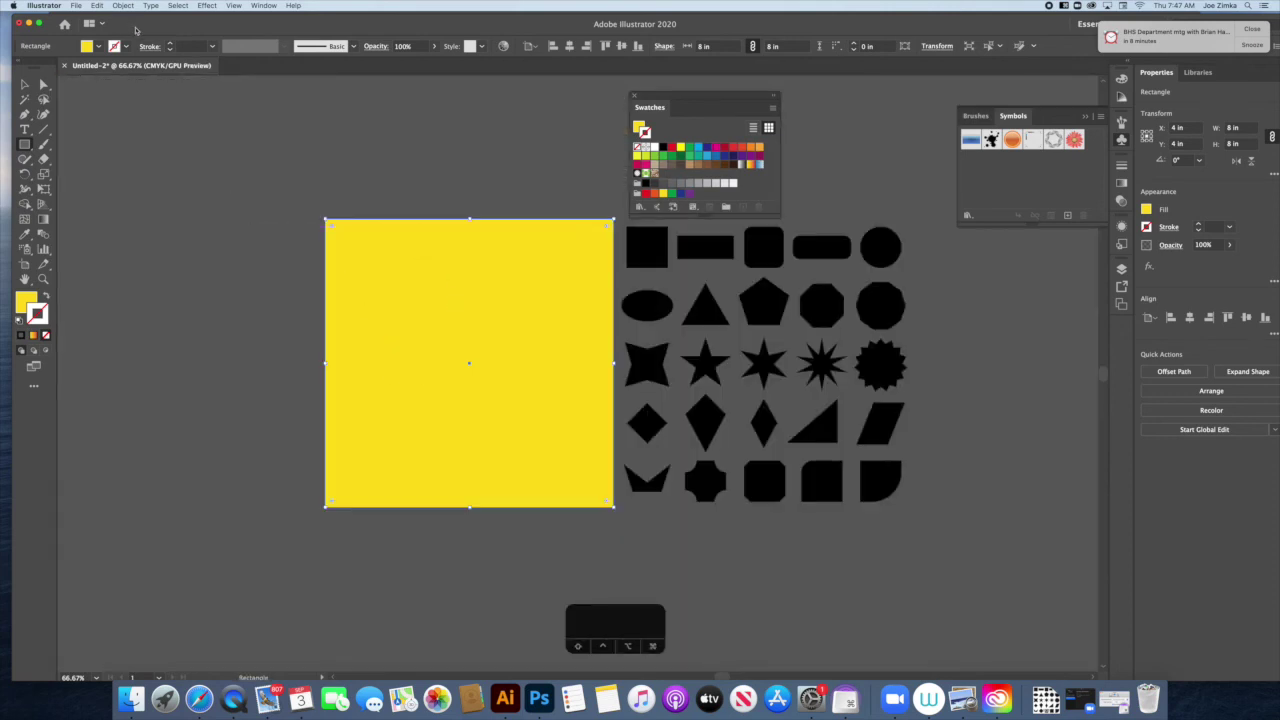
pyautogui.click(122, 6)
pyautogui.moveTo(135, 27)
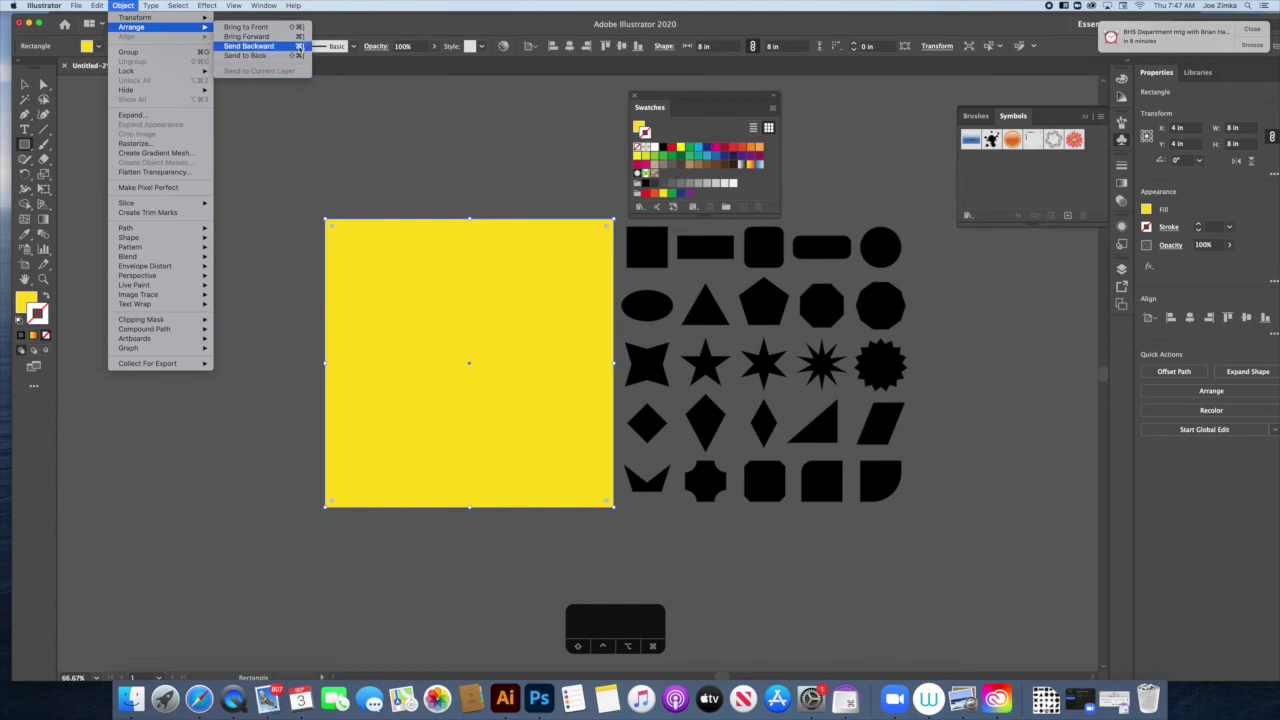
pyautogui.click(296, 129)
pyautogui.press('super+bracketleft')
pyautogui.press('super+bracketleft')
pyautogui.press('super+bracketleft')
pyautogui.press('super+bracketleft')
pyautogui.press('super+bracketleft')
pyautogui.press('super+bracketleft')
pyautogui.press('super+bracketleft')
pyautogui.press('super+bracketleft')
pyautogui.press('super+bracketleft')
pyautogui.press('super+bracketleft')
pyautogui.press('super+bracketleft')
pyautogui.press('super+bracketleft')
pyautogui.press('super+bracketleft')
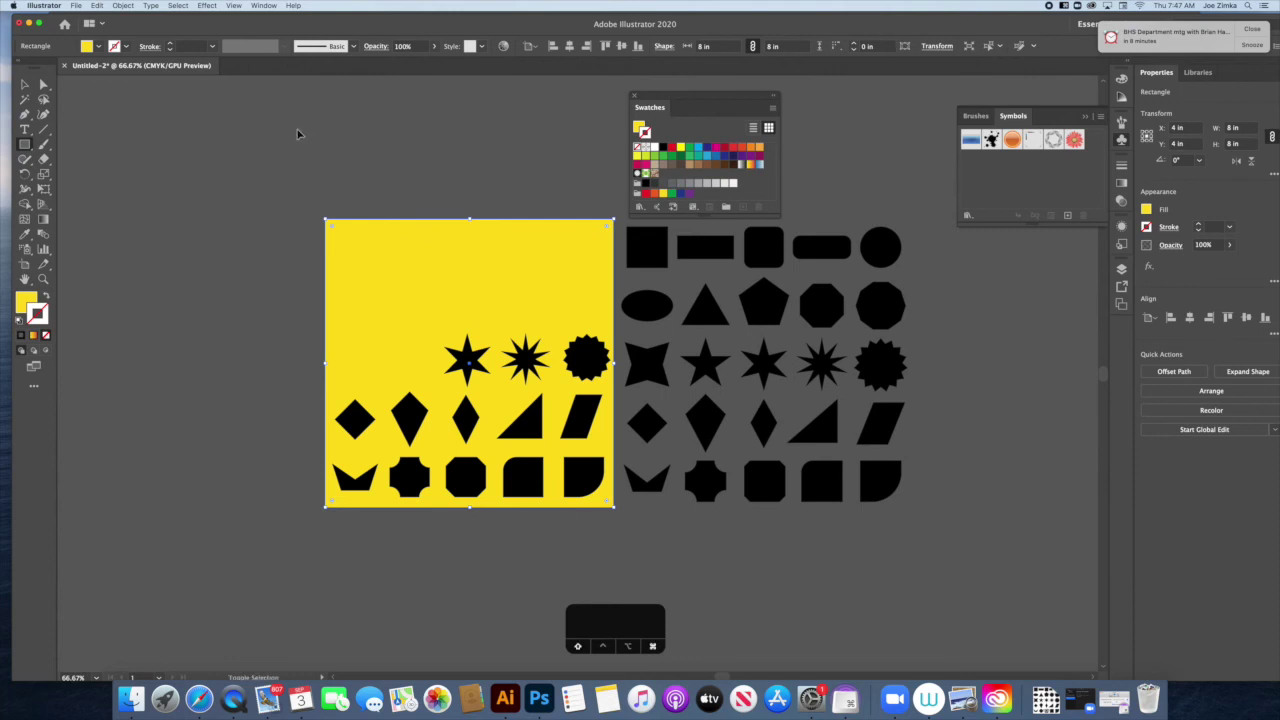
pyautogui.press('super+shift+bracketleft')
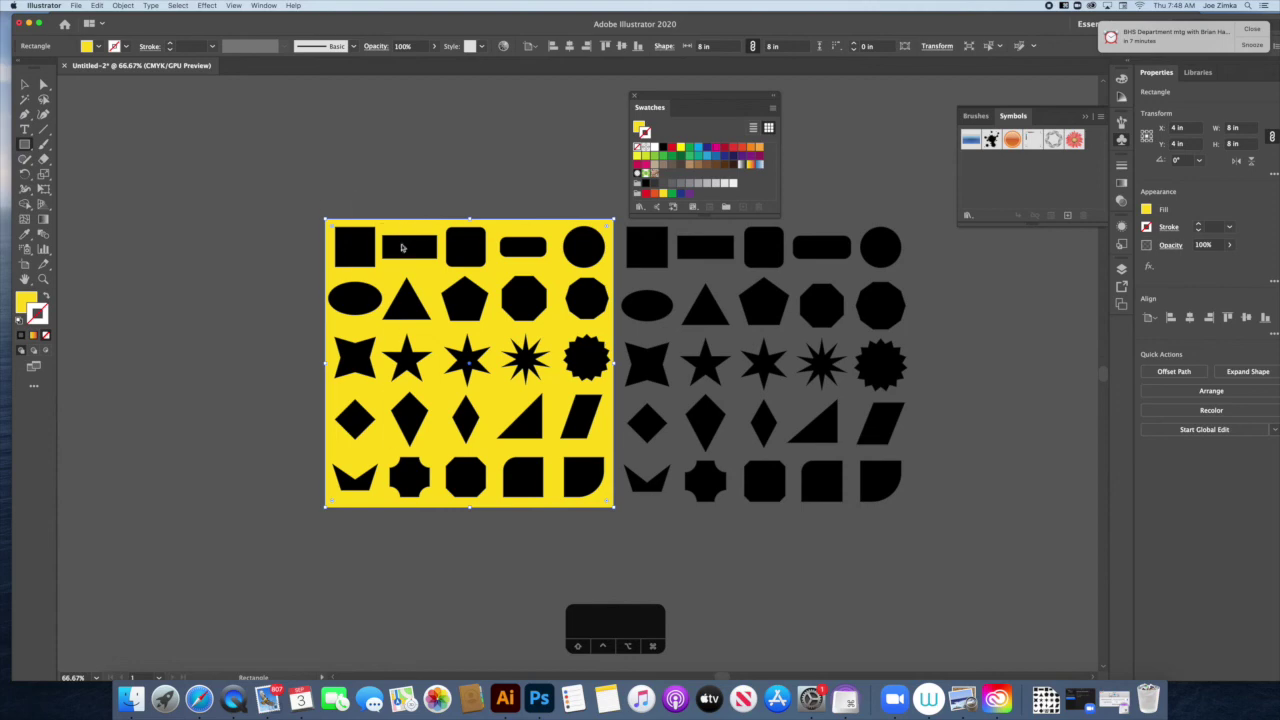
# Lock the yellow background rectangle and test that the first-row shapes can be selected without it
pyautogui.click(25, 84)
pyautogui.click(217, 185)
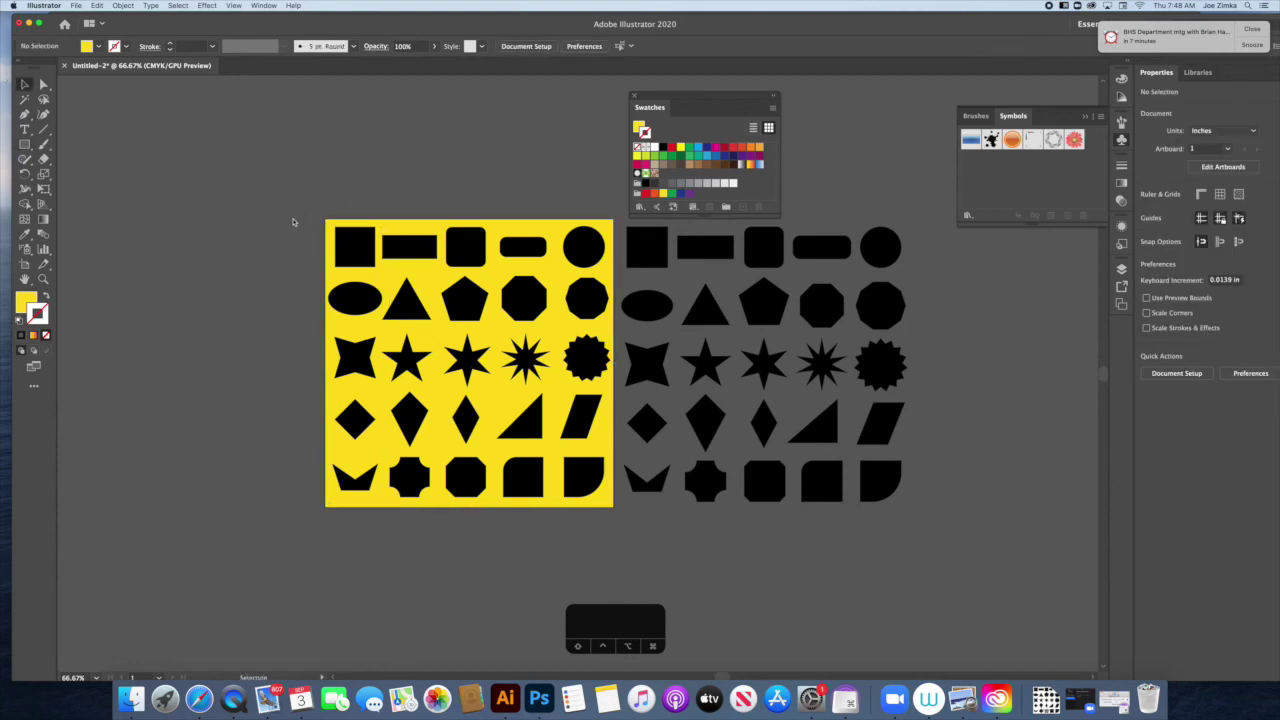
pyautogui.moveTo(472, 248); pyautogui.dragTo(395, 237)
pyautogui.press('super+z')
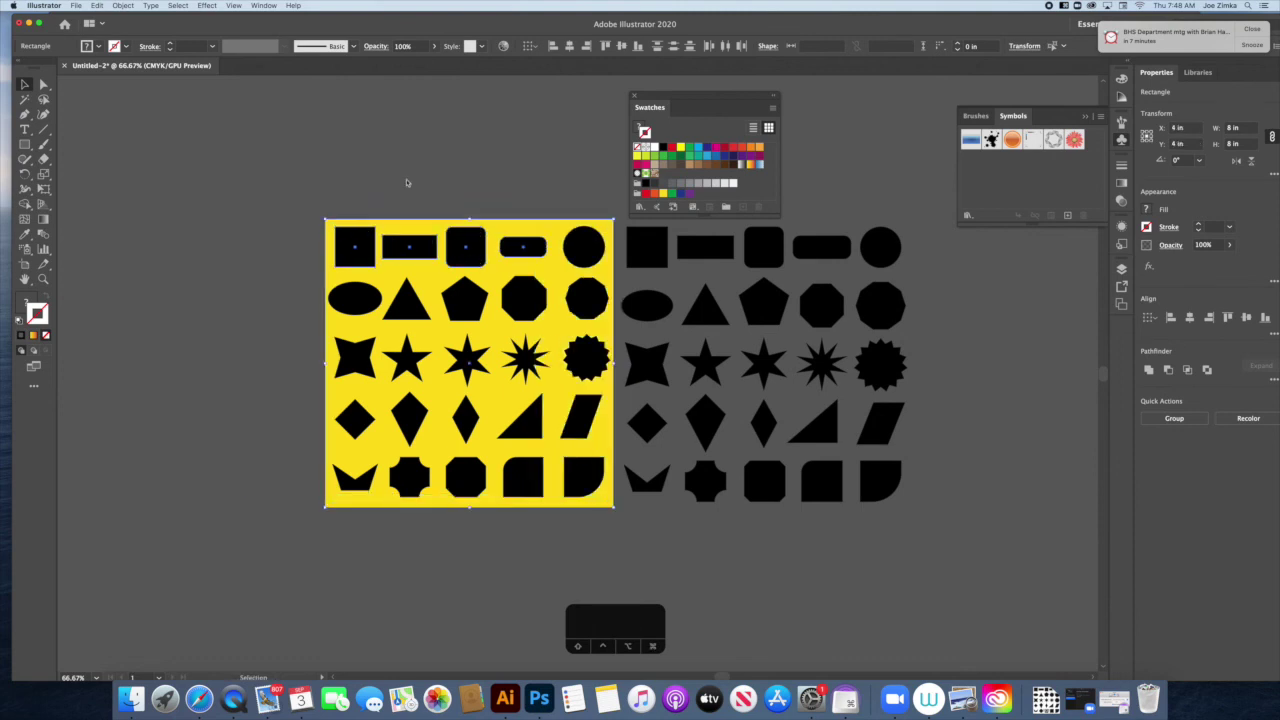
pyautogui.click(489, 216)
pyautogui.click(122, 6)
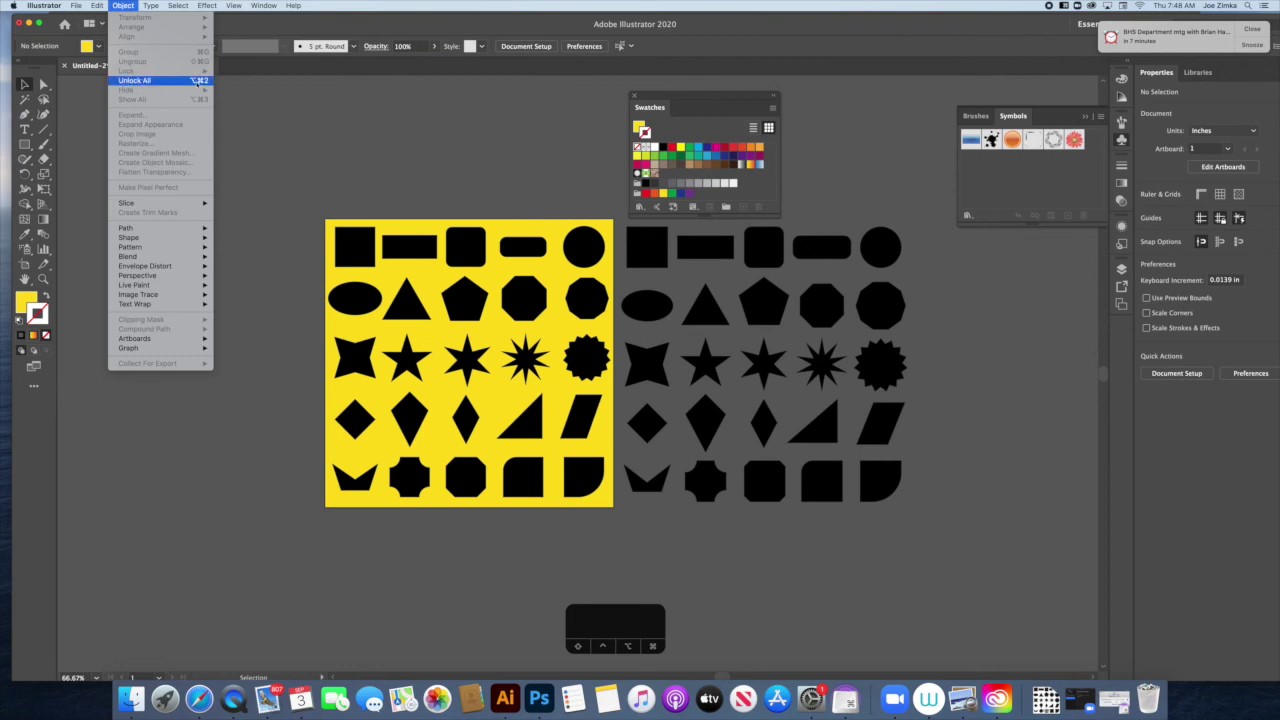
pyautogui.click(157, 82)
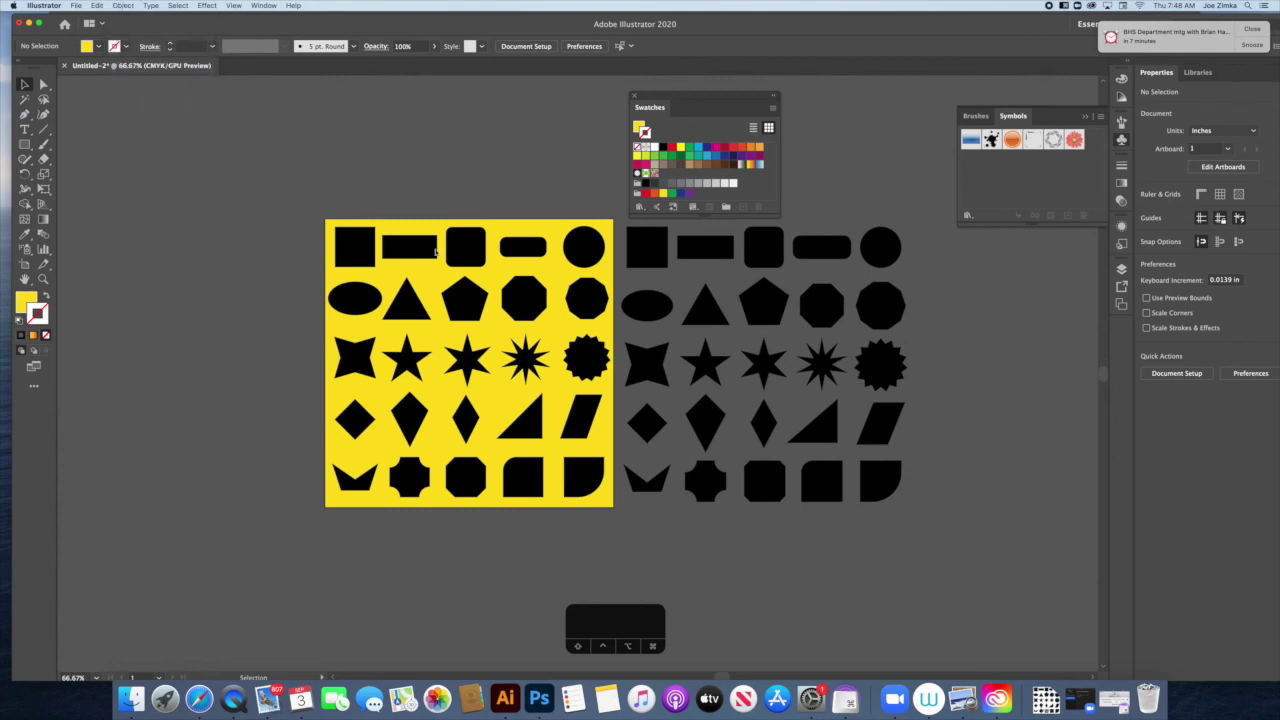
pyautogui.moveTo(328, 224); pyautogui.dragTo(400, 250)
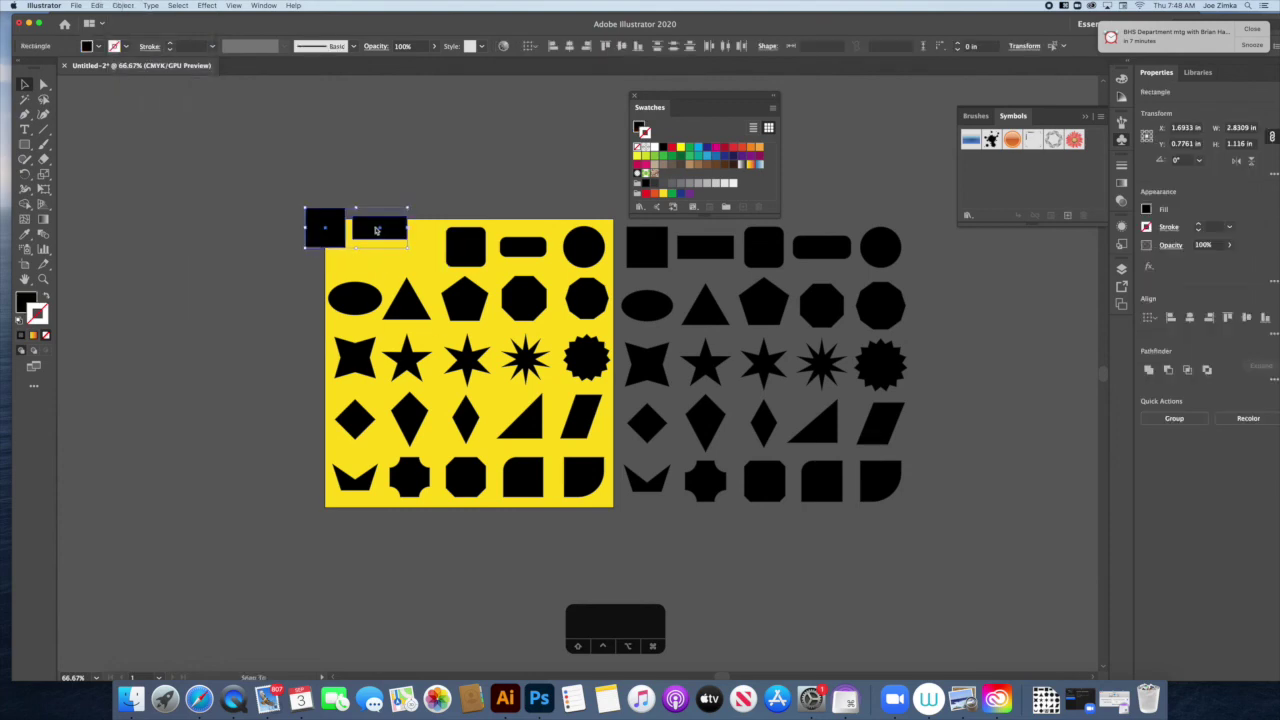
pyautogui.click(423, 222)
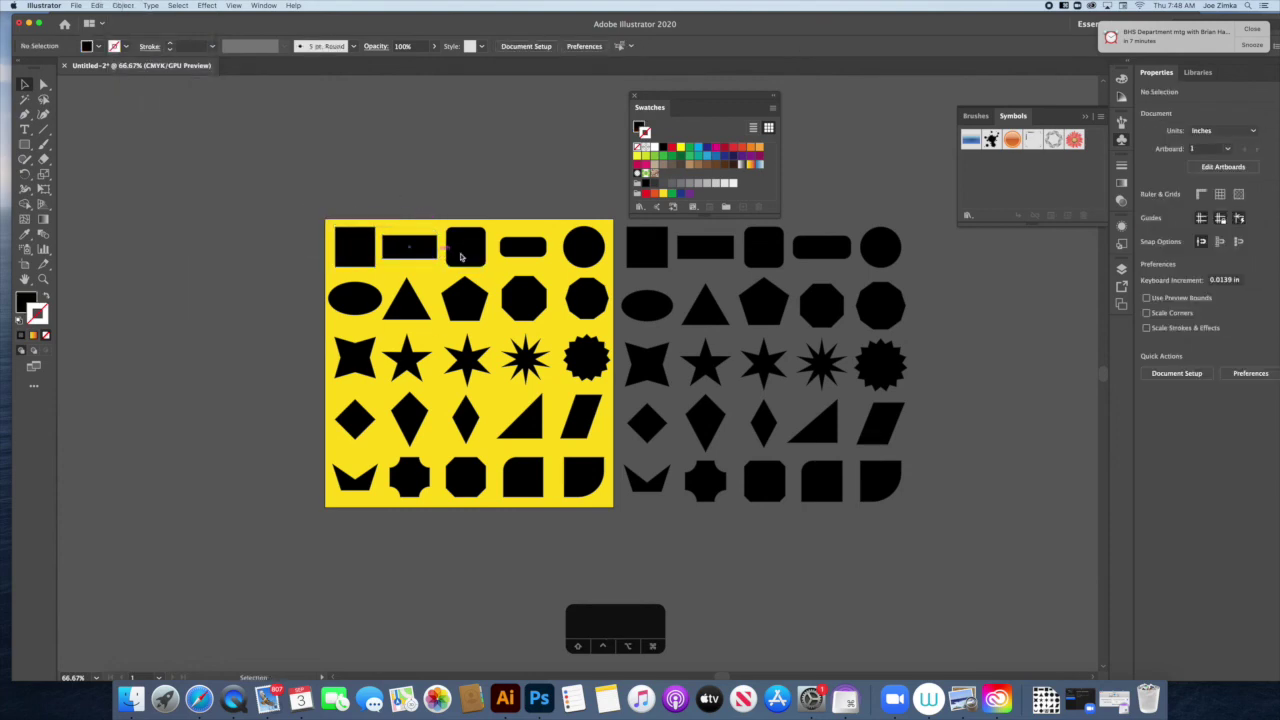
# Fill the four corner shapes and the third row's four-pointed star, six-pointed star and starburst with dark blue, without a stroke
pyautogui.click(355, 246)
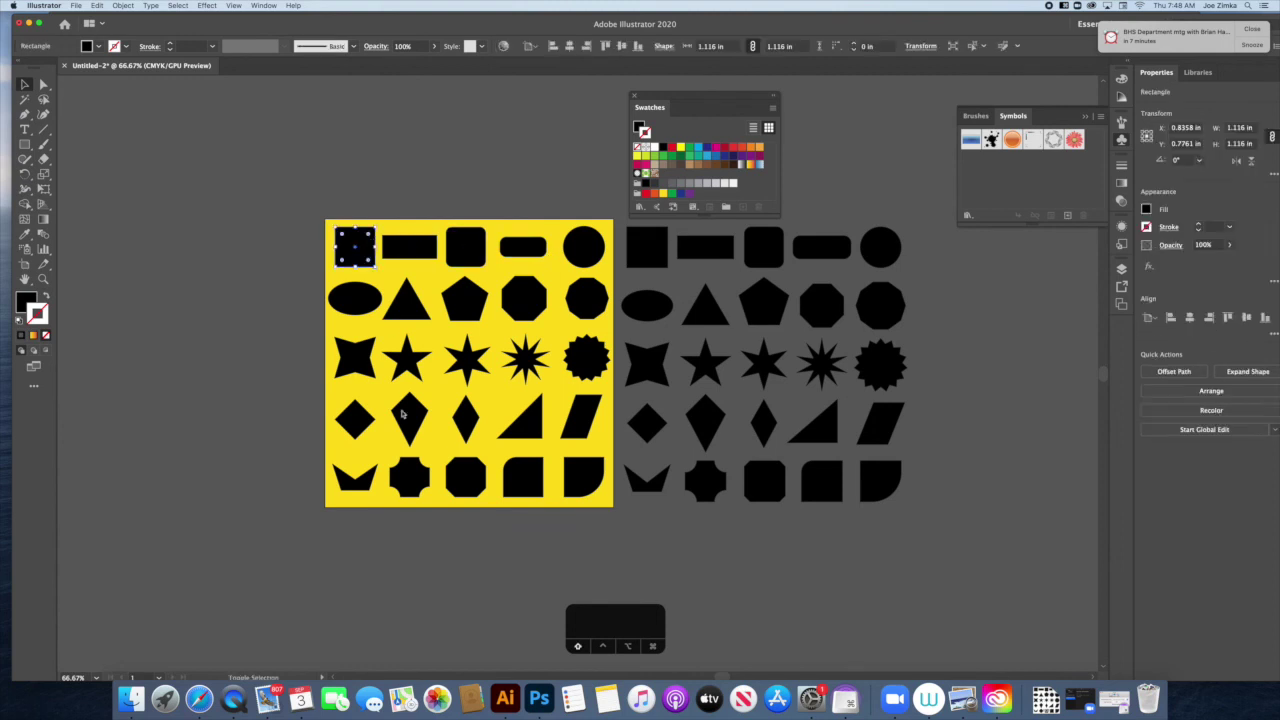
pyautogui.keyDown('shift'); pyautogui.click(590, 478); pyautogui.keyUp('shift')
pyautogui.keyDown('shift'); pyautogui.click(584, 258); pyautogui.keyUp('shift')
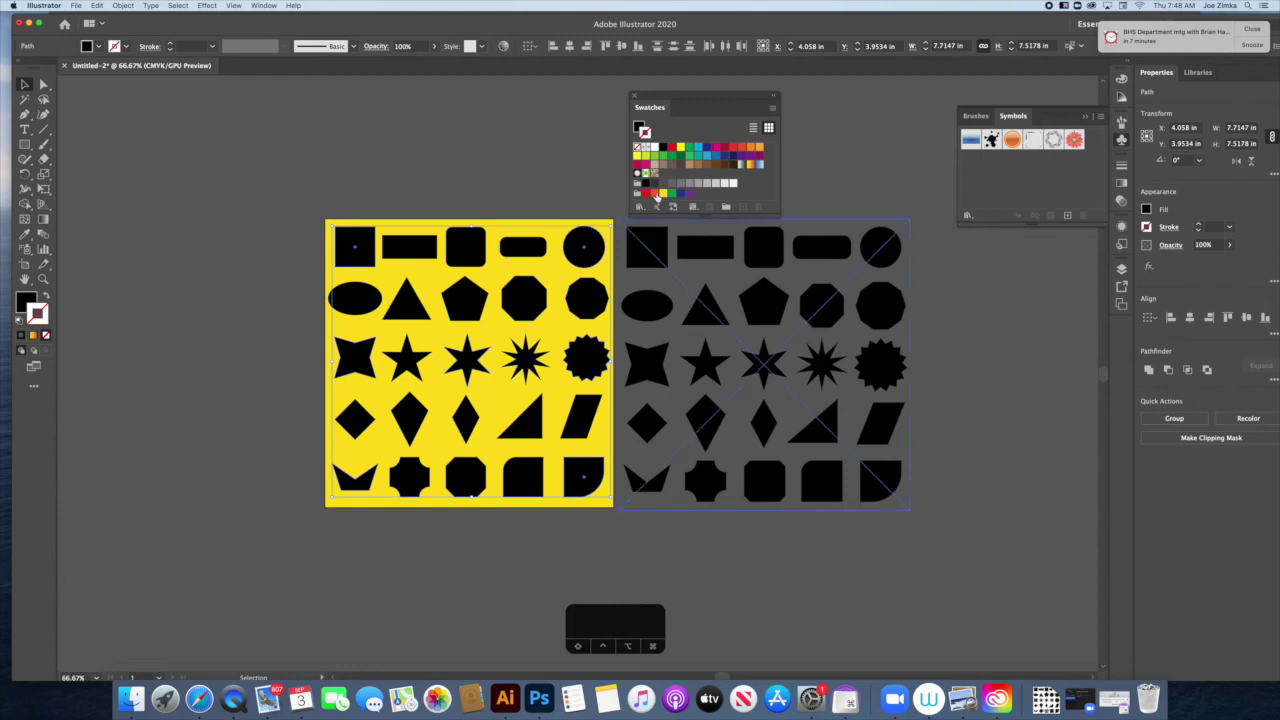
pyautogui.click(677, 194)
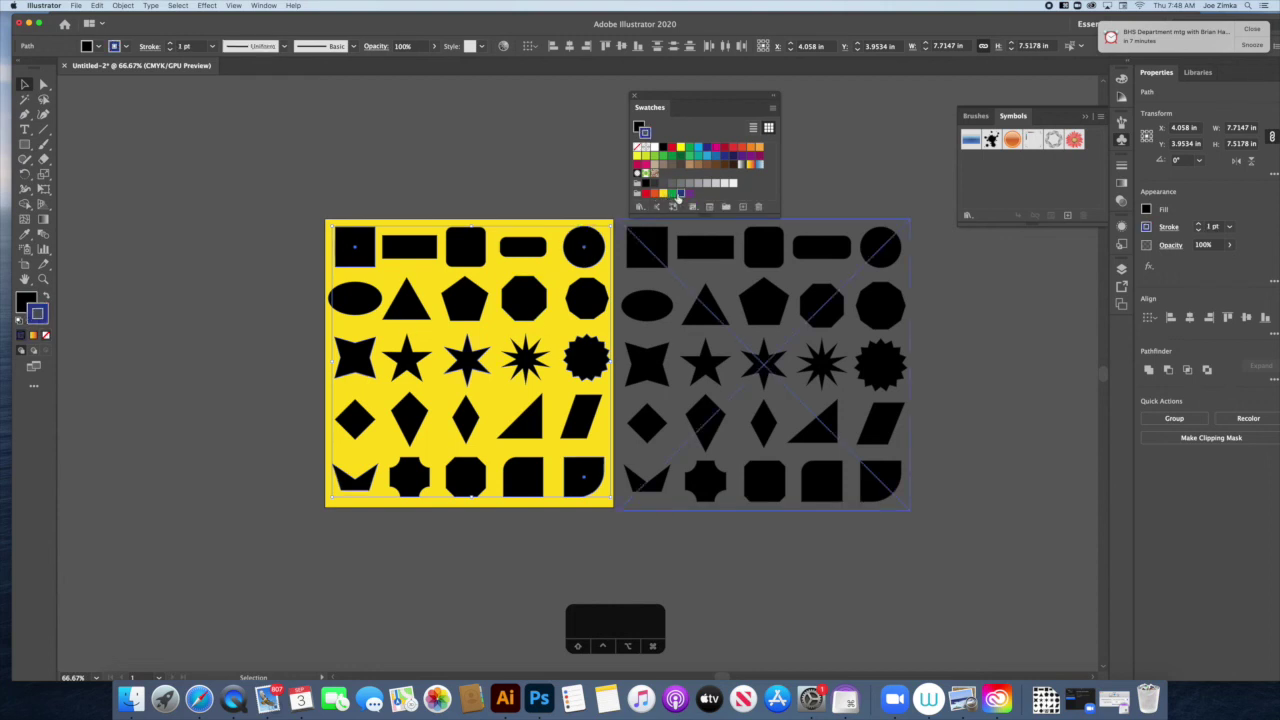
pyautogui.click(46, 300)
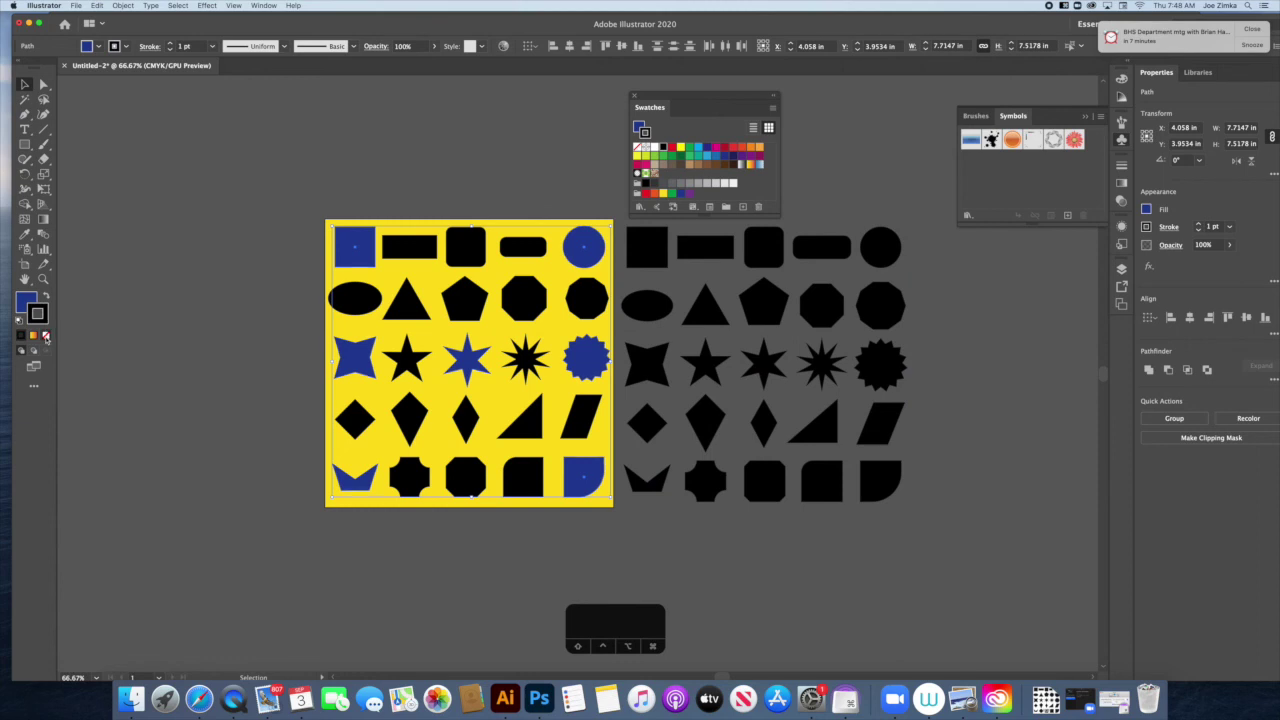
pyautogui.click(45, 337)
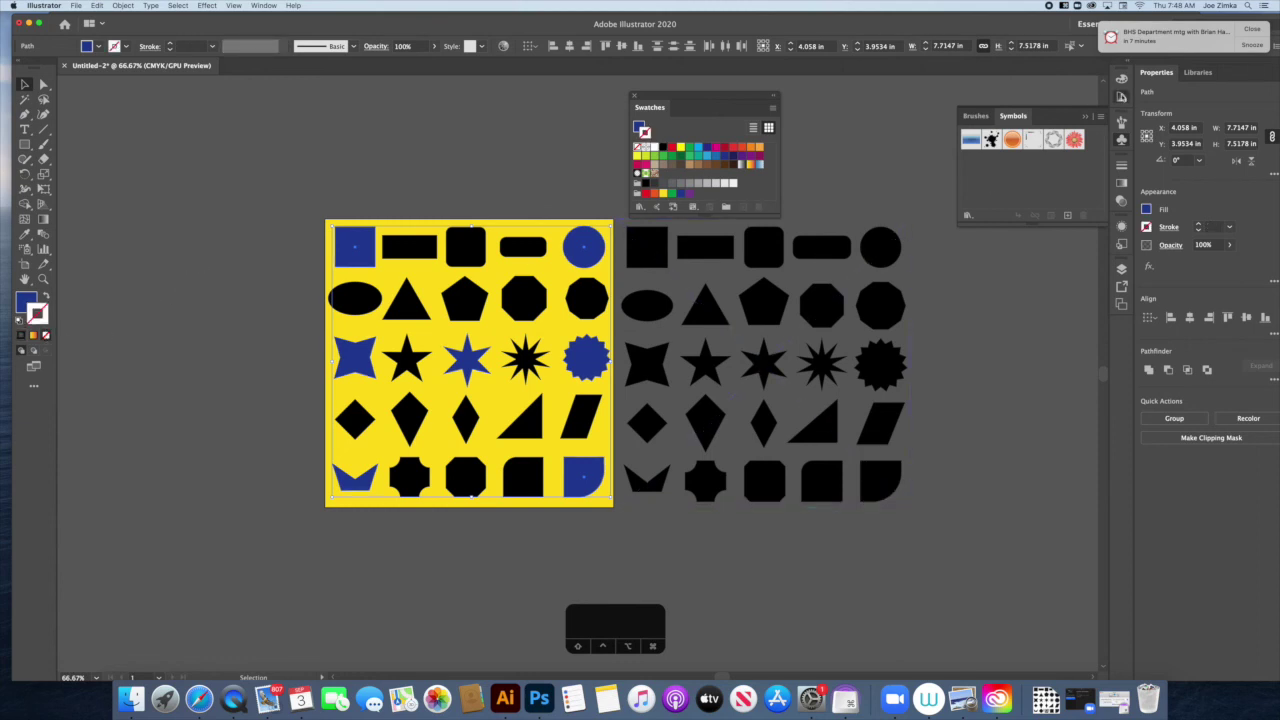
# Float the Color Guide, base it on the blue fill, and recolor the selected shapes with a lighter blue-violet tint
pyautogui.click(1121, 96)
pyautogui.moveTo(1027, 77); pyautogui.dragTo(842, 112)
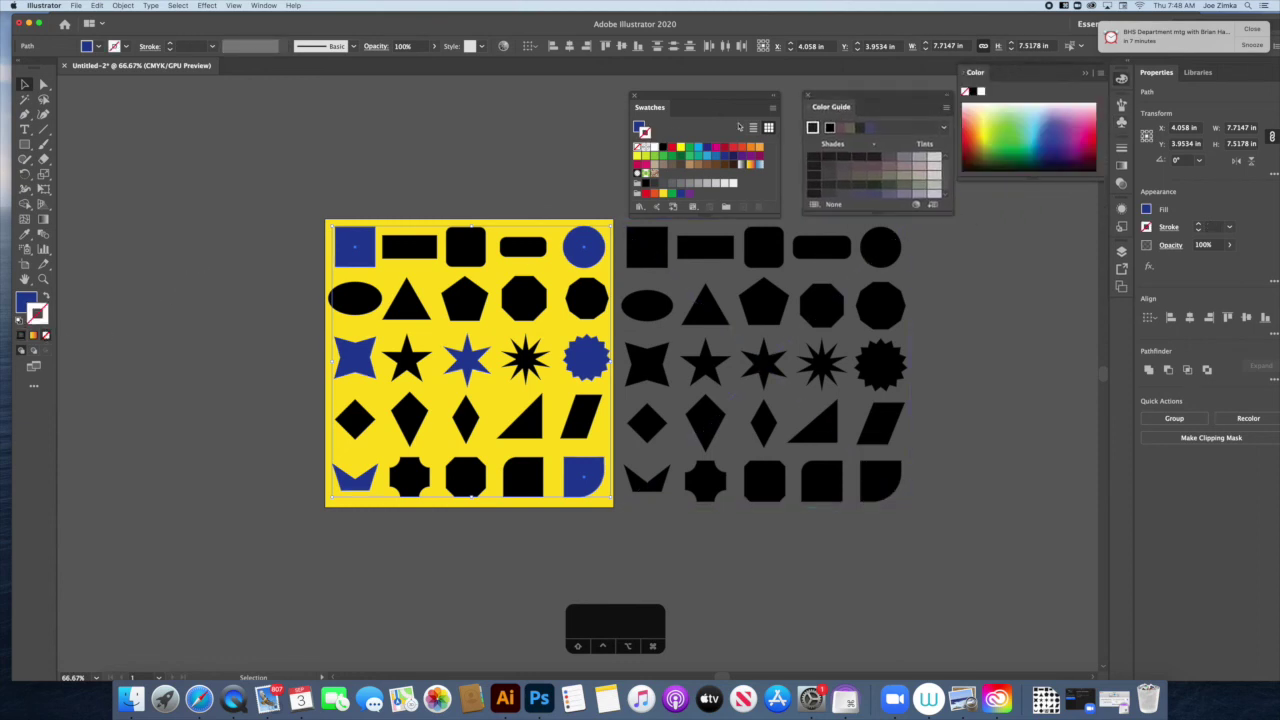
pyautogui.click(637, 126)
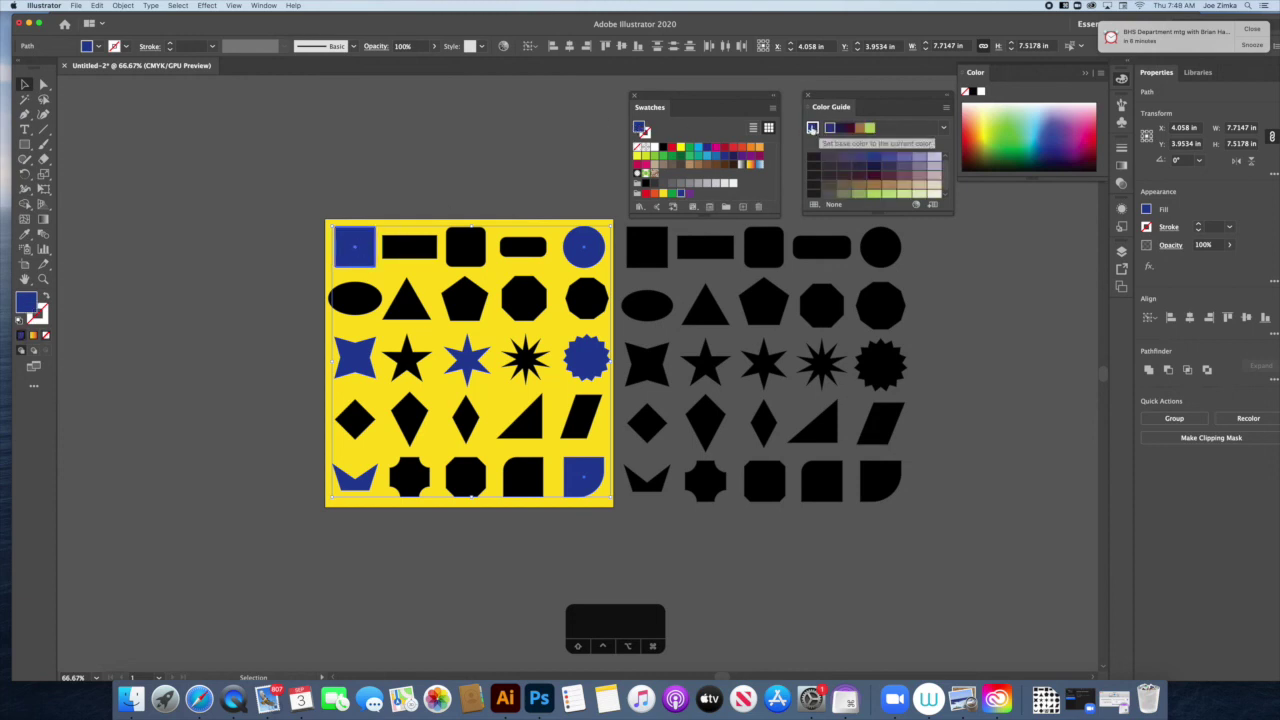
pyautogui.click(906, 160)
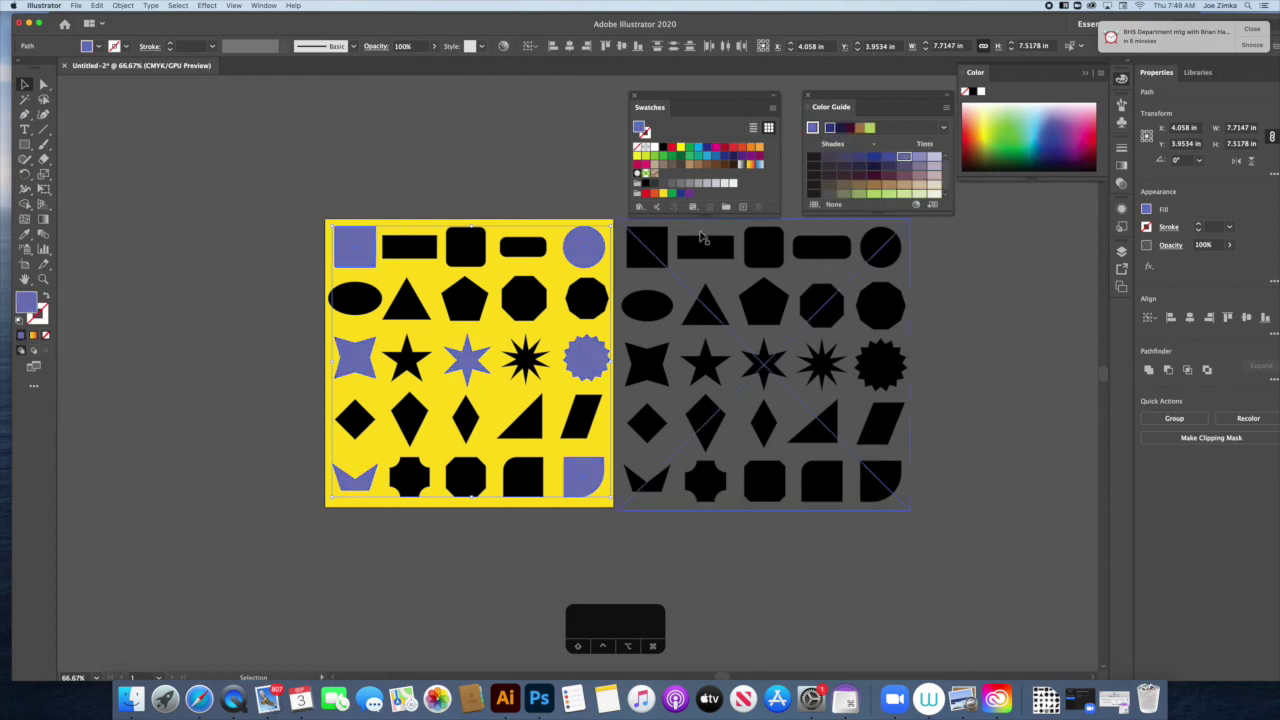
pyautogui.click(489, 217)
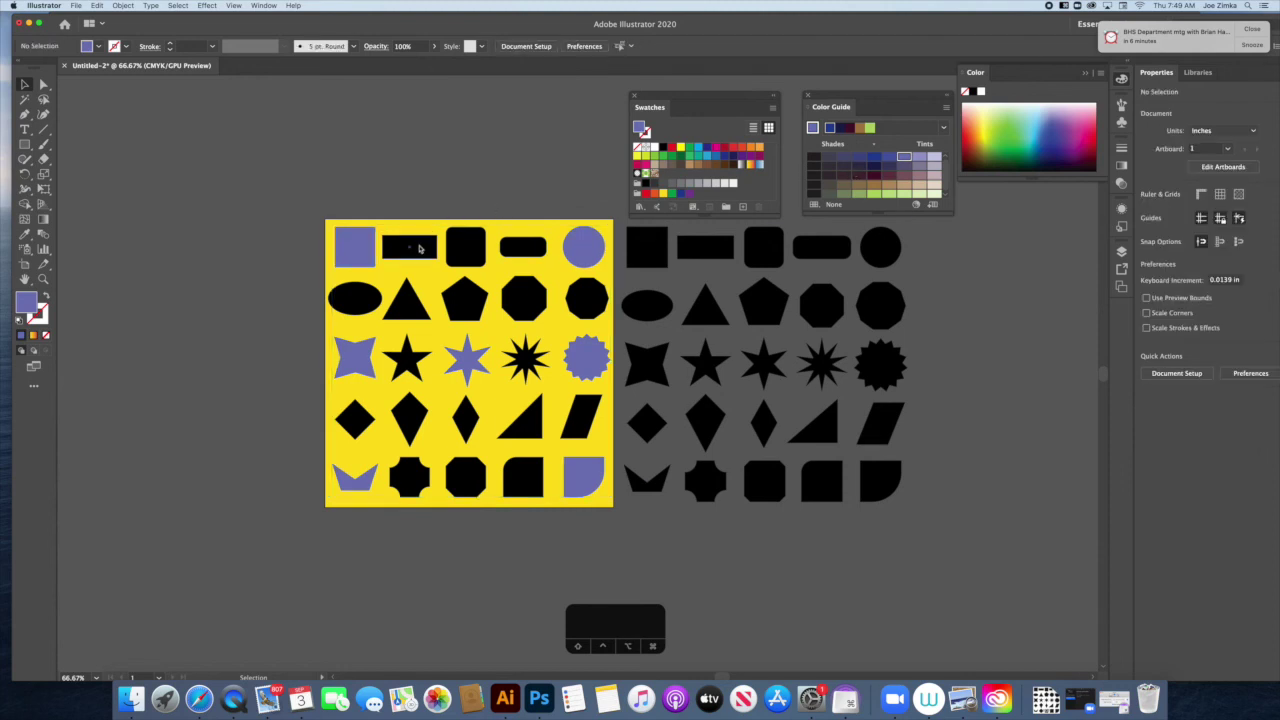
# Fill the first row's rectangle and rounded rectangle, the third row's five-pointed and many-pointed stars, and the fifth row's second and fourth shapes with pale yellow
pyautogui.click(419, 249)
pyautogui.keyDown('shift'); pyautogui.click(522, 247); pyautogui.keyUp('shift')
pyautogui.keyDown('shift'); pyautogui.click(465, 245); pyautogui.keyUp('shift')
pyautogui.keyDown('shift'); pyautogui.click(524, 480); pyautogui.keyUp('shift')
pyautogui.keyDown('shift'); pyautogui.click(456, 480); pyautogui.keyUp('shift')
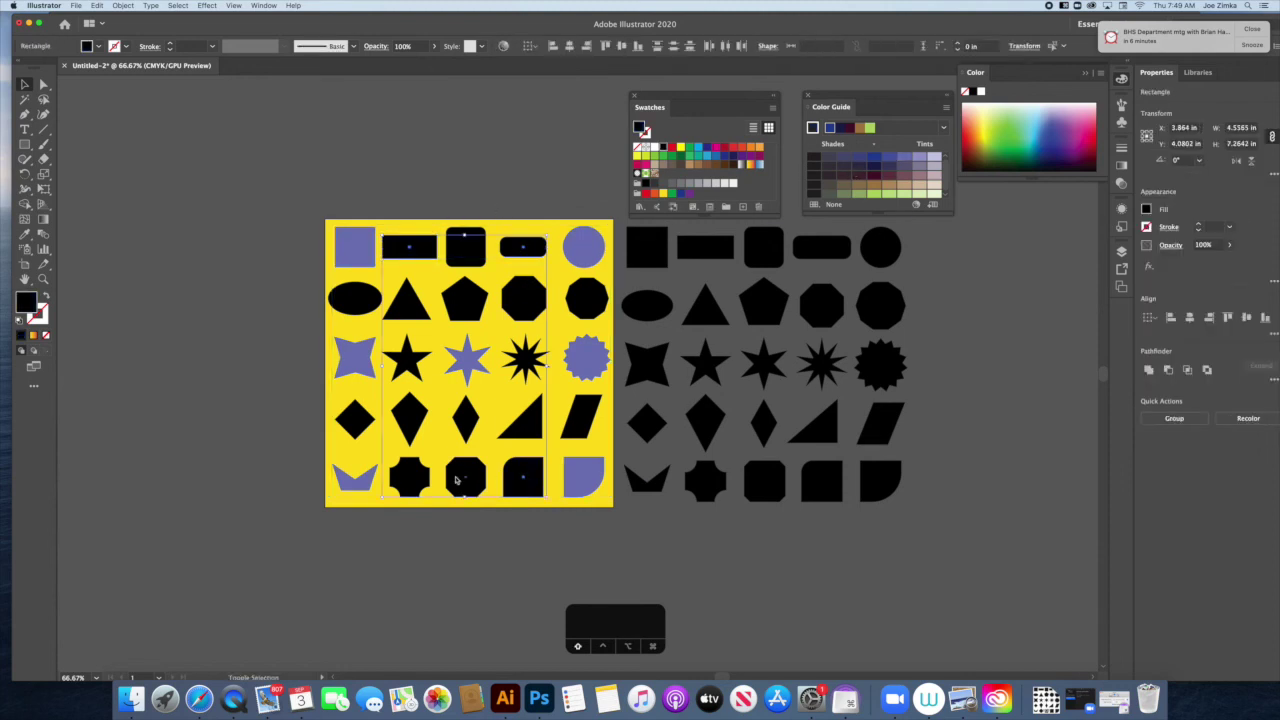
pyautogui.keyDown('shift'); pyautogui.click(416, 409); pyautogui.keyUp('shift')
pyautogui.keyDown('shift'); pyautogui.click(530, 366); pyautogui.keyUp('shift')
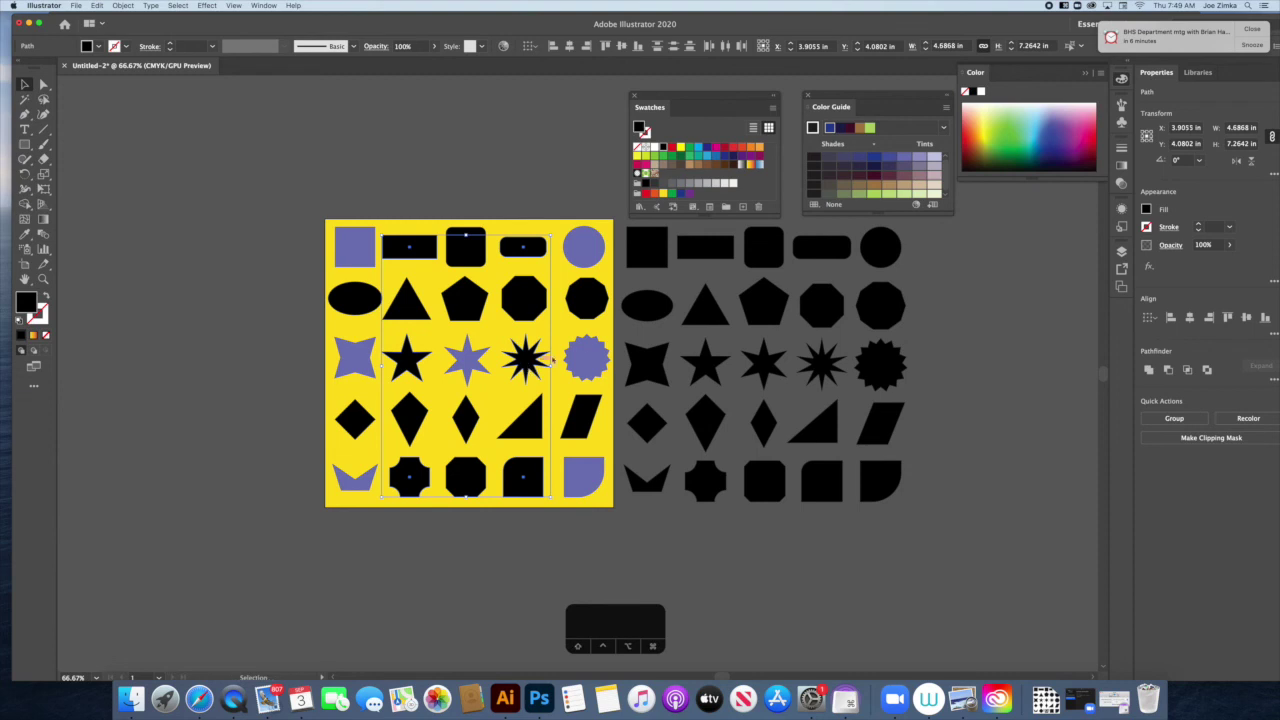
pyautogui.click(661, 194)
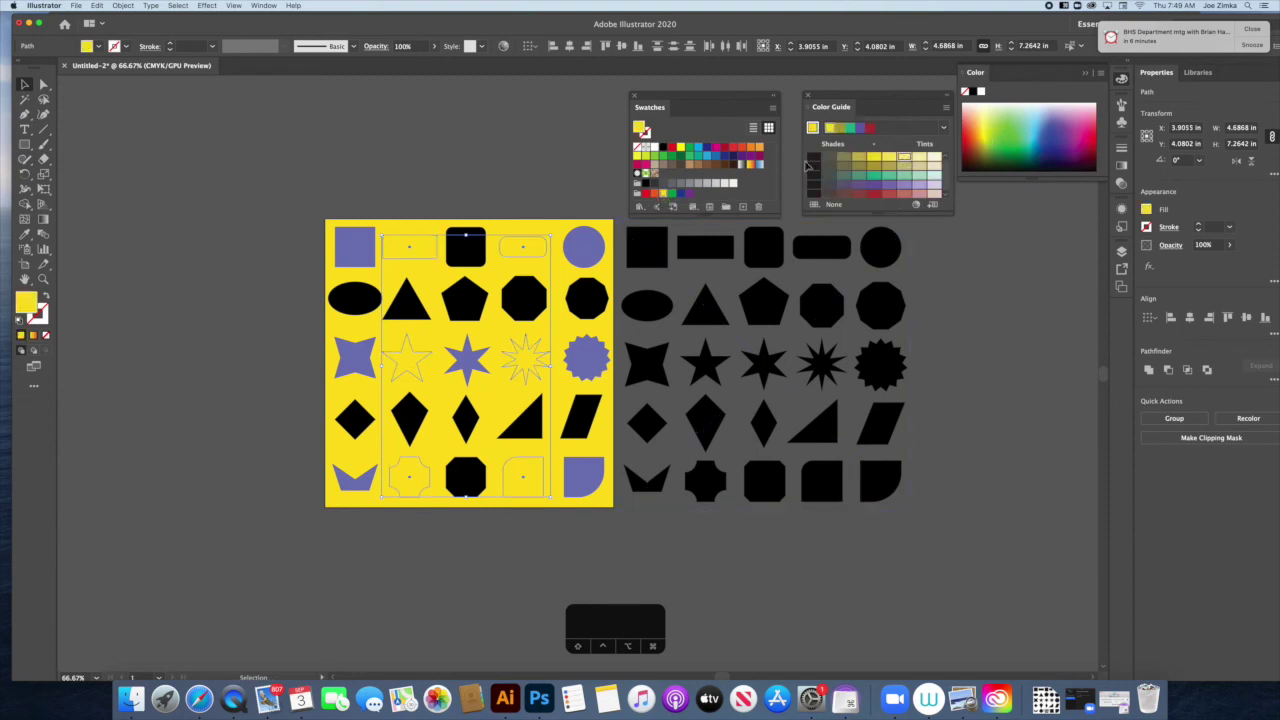
pyautogui.click(917, 162)
pyautogui.click(307, 162)
pyautogui.click(352, 250)
pyautogui.keyDown('shift'); pyautogui.click(354, 298); pyautogui.keyUp('shift')
pyautogui.keyDown('shift'); pyautogui.click(356, 362); pyautogui.keyUp('shift')
pyautogui.keyDown('shift'); pyautogui.click(362, 425); pyautogui.keyUp('shift')
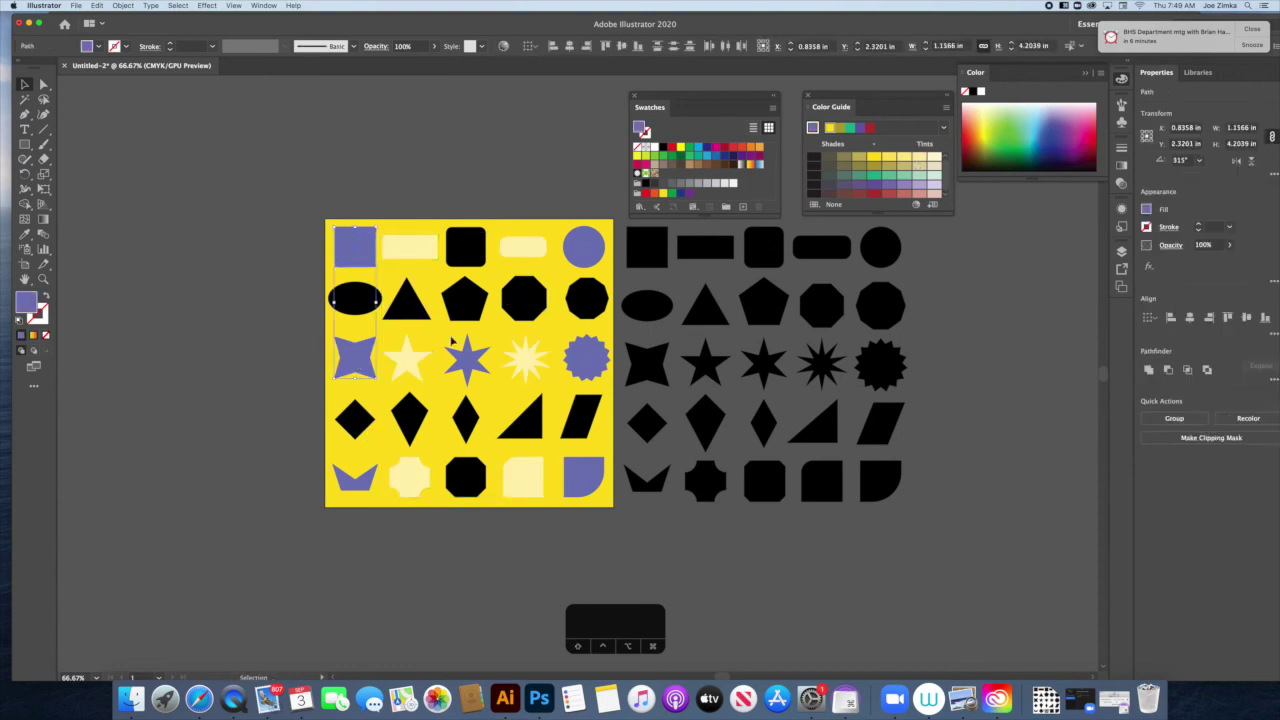
# Select all blue-violet shapes with the Magic Wand and recolor them with a muted tan shade of the yellow from the Color Guide
pyautogui.click(25, 99)
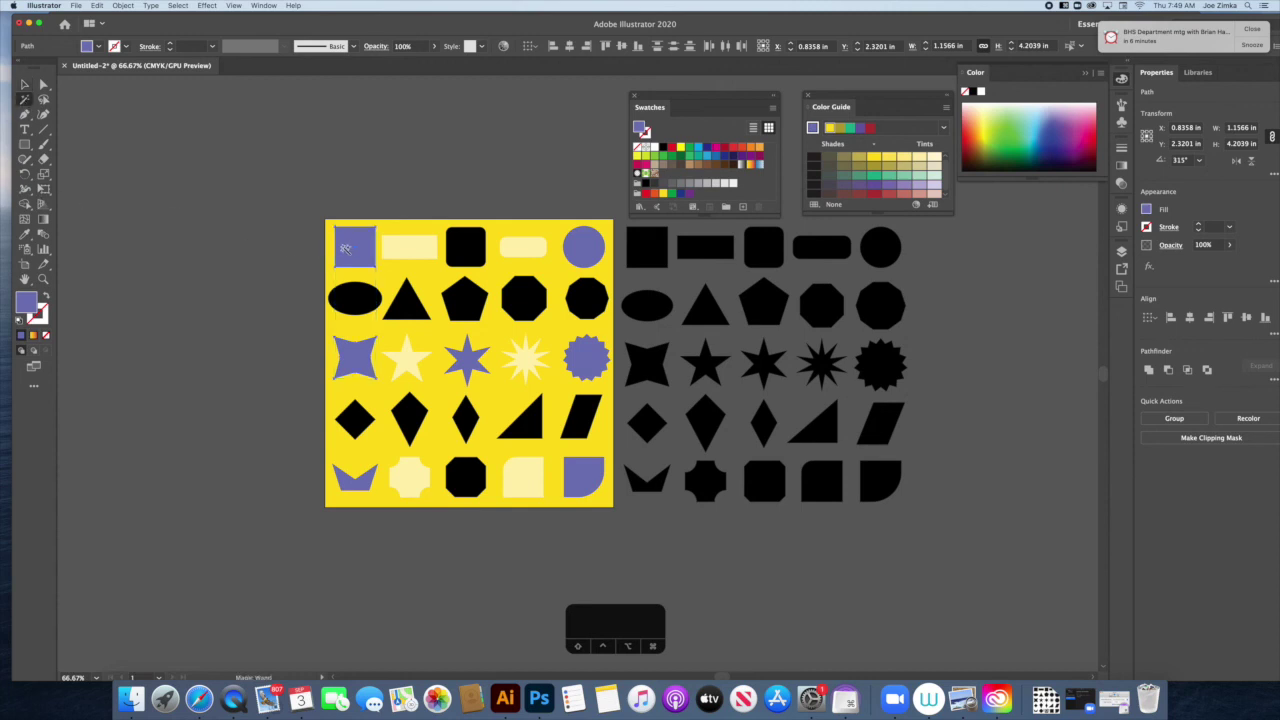
pyautogui.click(350, 249)
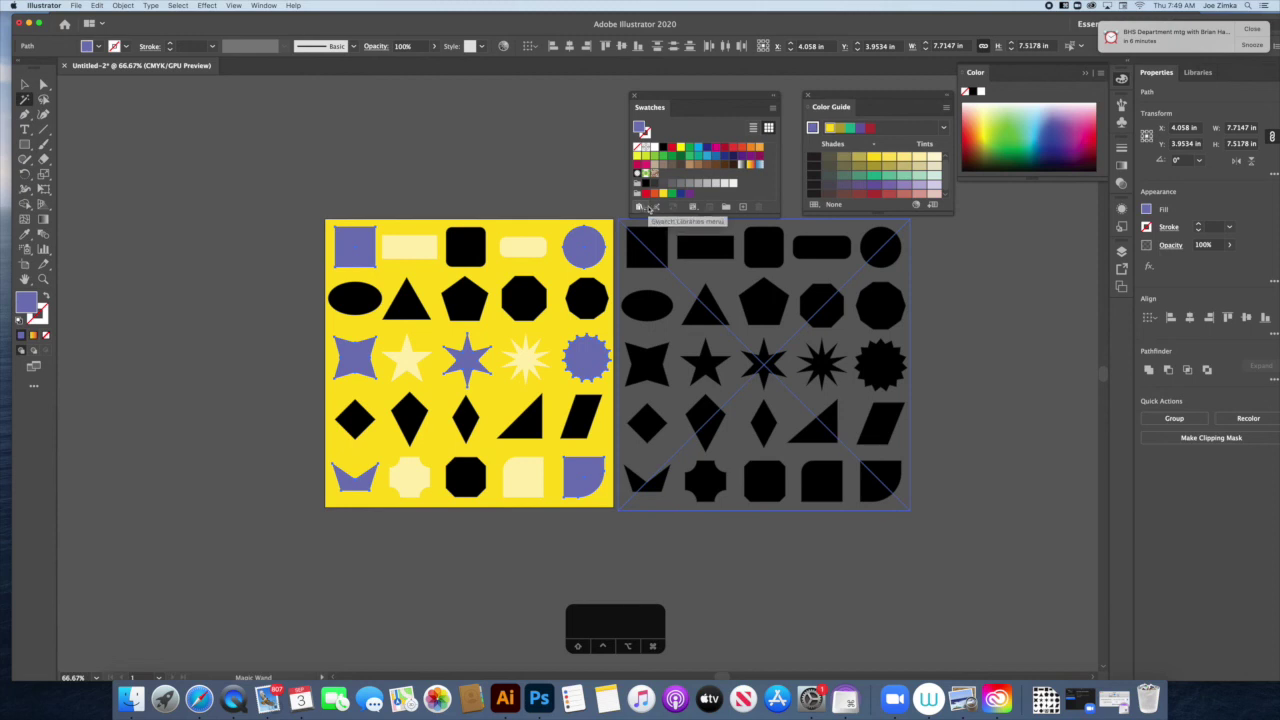
pyautogui.click(858, 158)
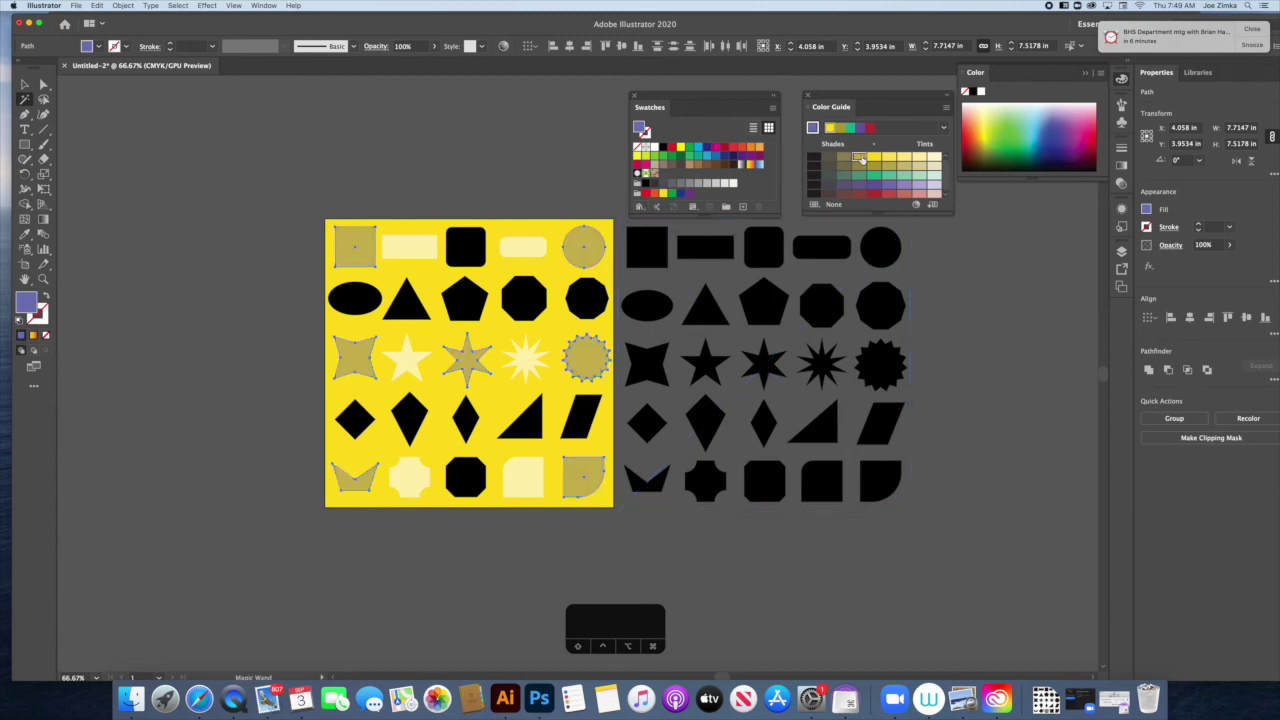
pyautogui.press('v')
pyautogui.click(242, 191)
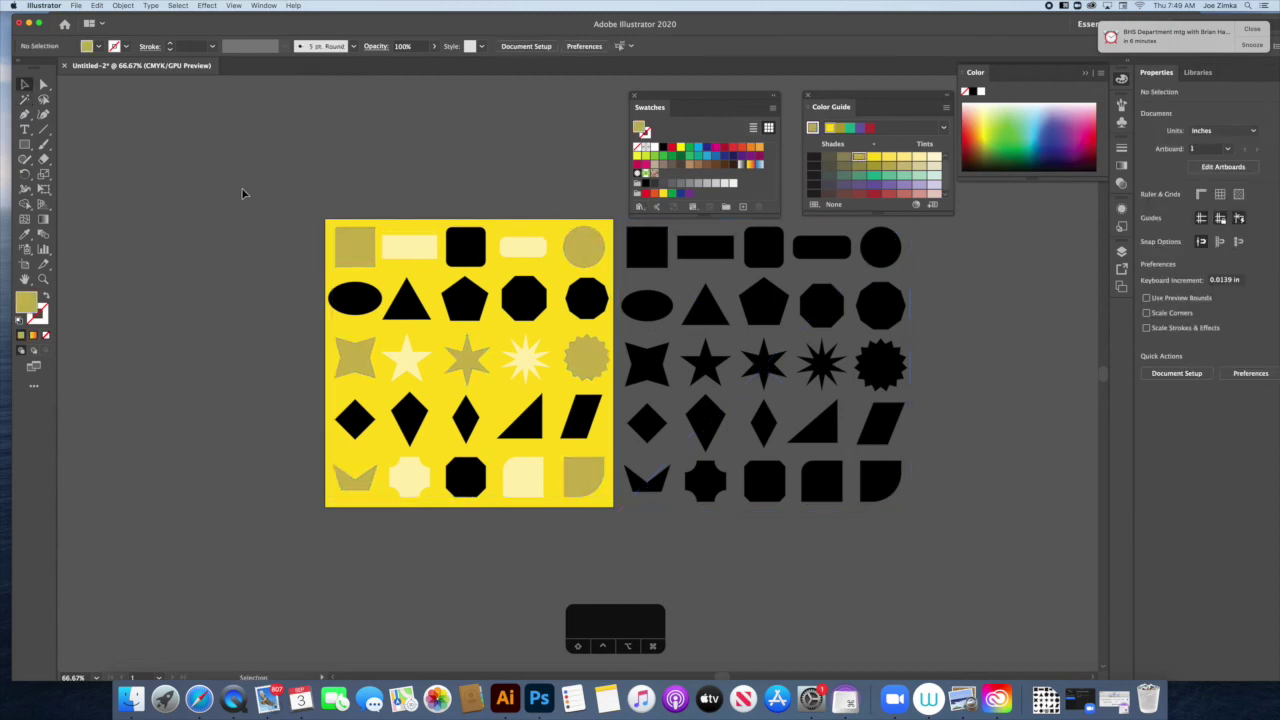
# Fill the rounded square, fifth-row middle shape, ellipse, decagon, diamond and parallelogram with the dark olive-gray shade from the Color Guide
pyautogui.click(463, 256)
pyautogui.keyDown('shift'); pyautogui.click(466, 478); pyautogui.keyUp('shift')
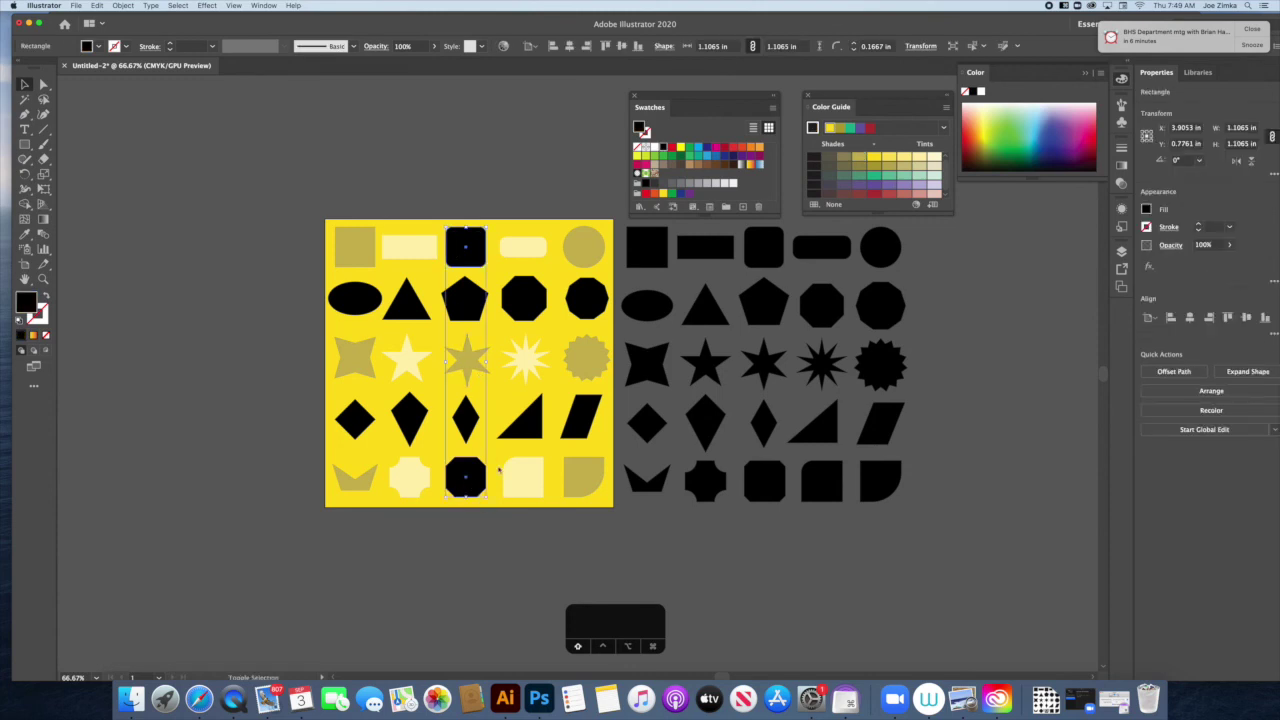
pyautogui.keyDown('shift'); pyautogui.click(580, 414); pyautogui.keyUp('shift')
pyautogui.keyDown('shift'); pyautogui.click(355, 298); pyautogui.keyUp('shift')
pyautogui.keyDown('shift'); pyautogui.click(358, 421); pyautogui.keyUp('shift')
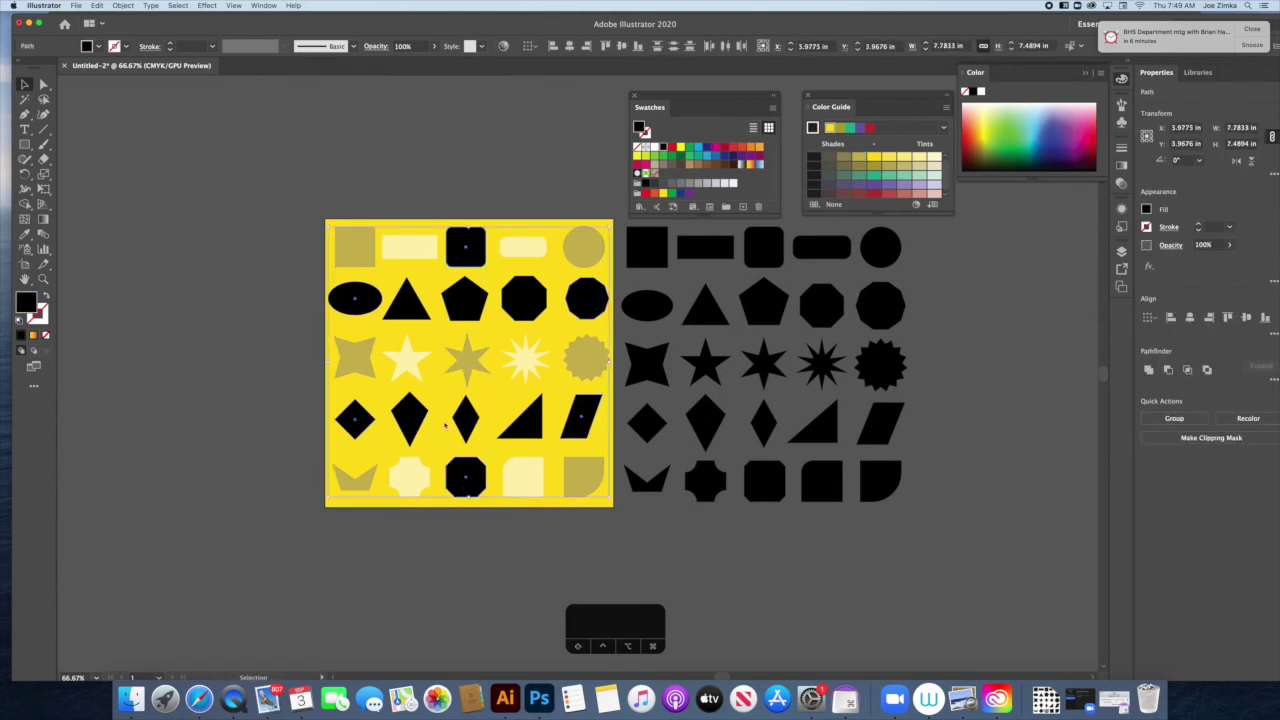
pyautogui.click(829, 159)
pyautogui.click(451, 282)
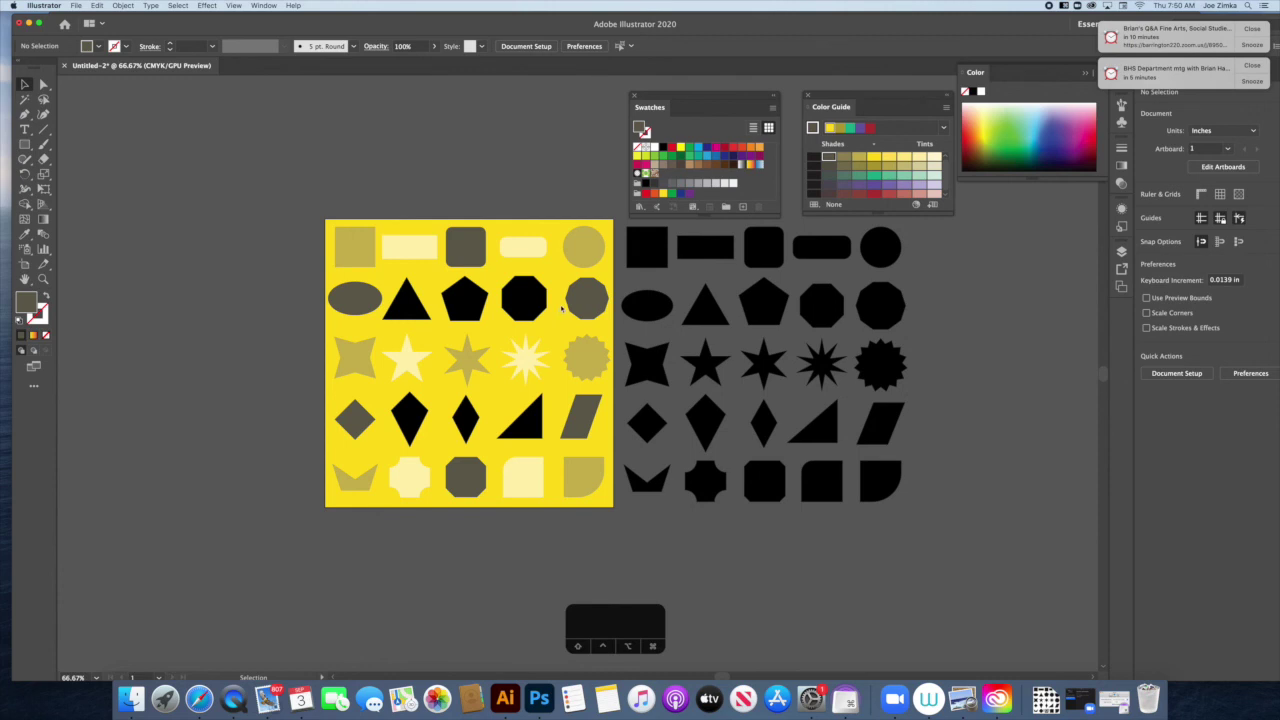
# Fill the three middle shapes of the second and fourth rows with a very dark olive mixed in the Color Picker
pyautogui.click(524, 298)
pyautogui.keyDown('shift'); pyautogui.click(465, 300); pyautogui.keyUp('shift')
pyautogui.keyDown('shift'); pyautogui.click(405, 302); pyautogui.keyUp('shift')
pyautogui.keyDown('shift'); pyautogui.click(409, 420); pyautogui.keyUp('shift')
pyautogui.keyDown('shift'); pyautogui.click(465, 420); pyautogui.keyUp('shift')
pyautogui.keyDown('shift'); pyautogui.click(533, 428); pyautogui.keyUp('shift')
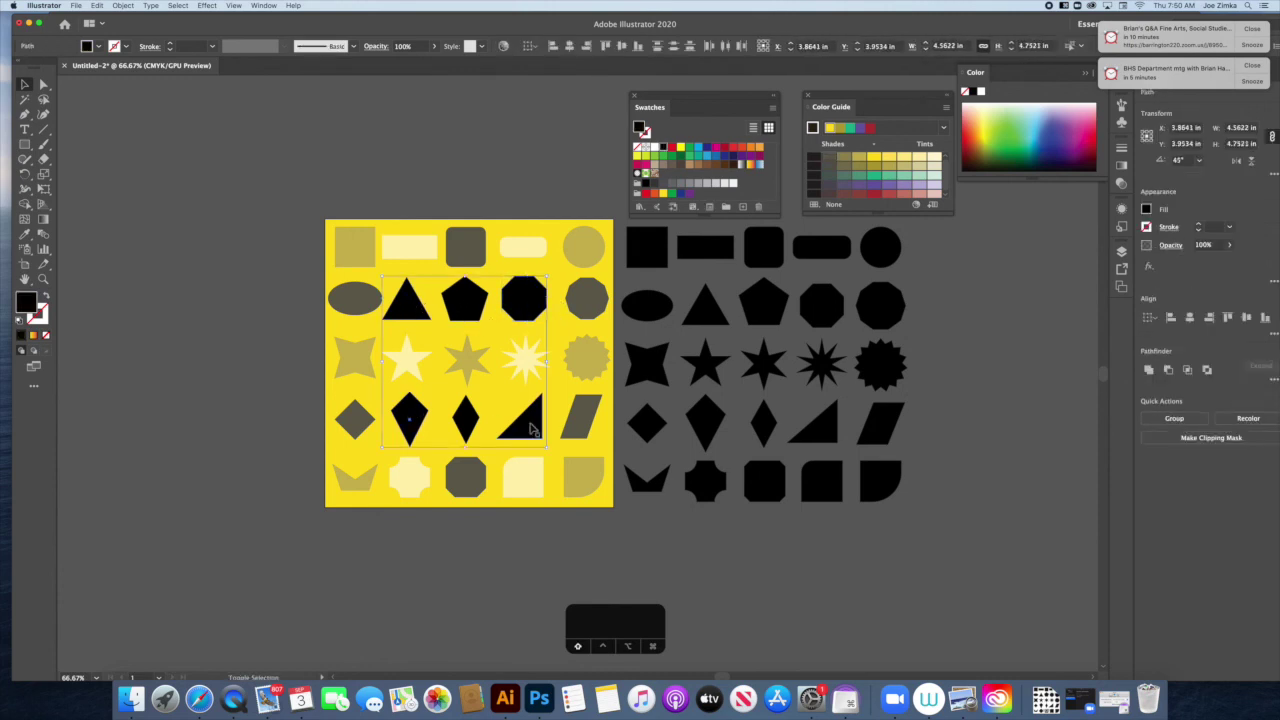
pyautogui.doubleClick(28, 302)
pyautogui.moveTo(505, 395); pyautogui.dragTo(498, 393)
pyautogui.moveTo(674, 308); pyautogui.dragTo(672, 400)
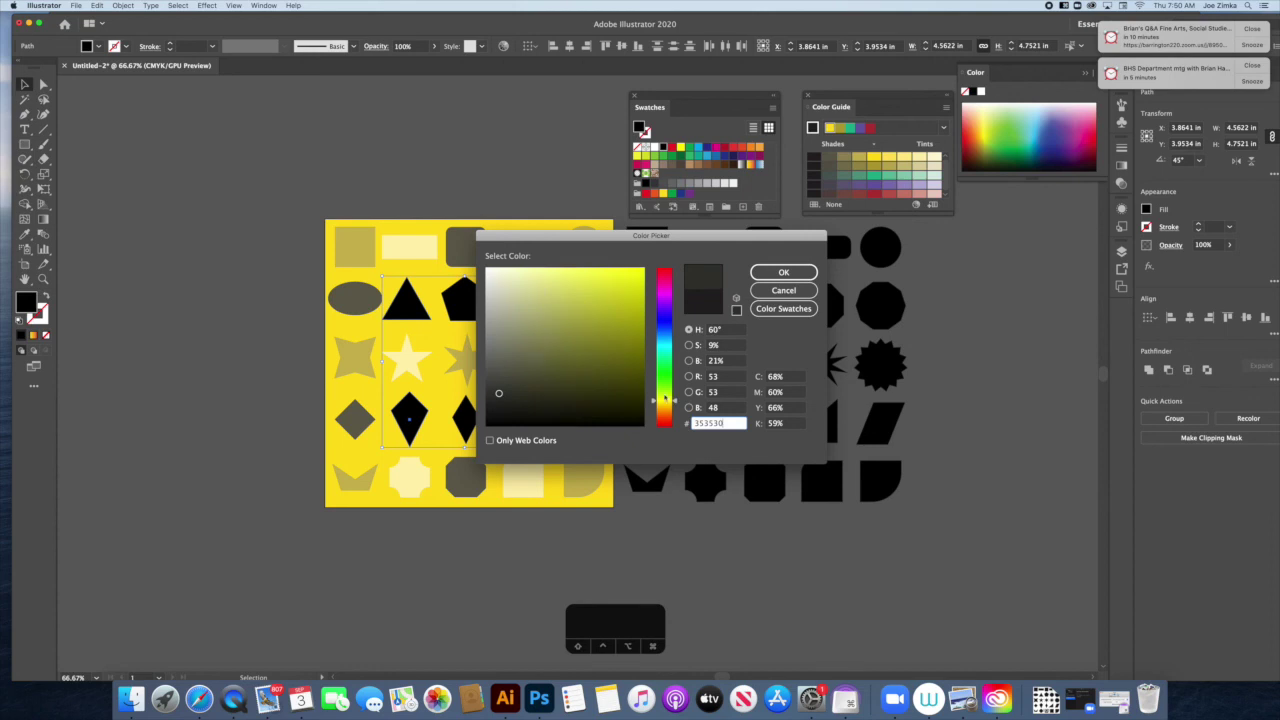
pyautogui.moveTo(503, 397); pyautogui.dragTo(584, 398)
pyautogui.click(784, 272)
pyautogui.click(420, 203)
# Recolor the pentagon and the narrow rhombus below it with the tan sampled from the first-row circle
pyautogui.click(464, 300)
pyautogui.keyDown('shift'); pyautogui.click(465, 360); pyautogui.keyUp('shift')
pyautogui.keyDown('shift'); pyautogui.click(465, 420); pyautogui.keyUp('shift')
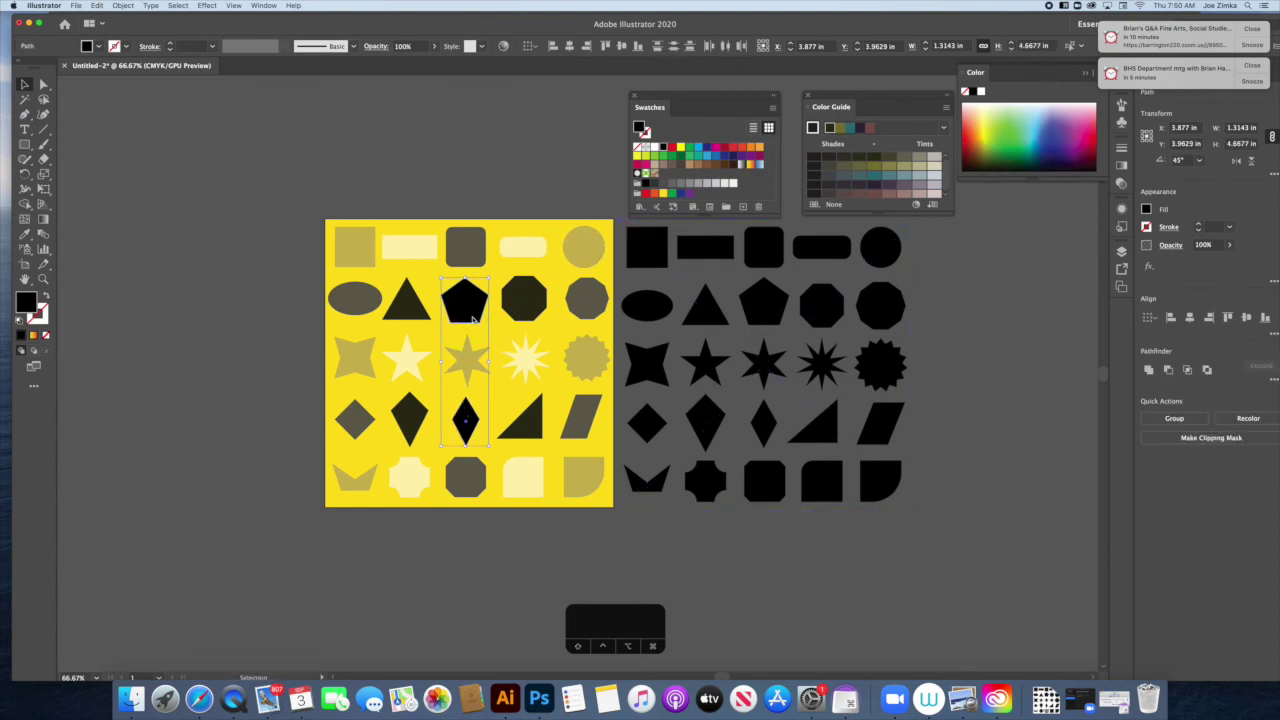
pyautogui.click(25, 233)
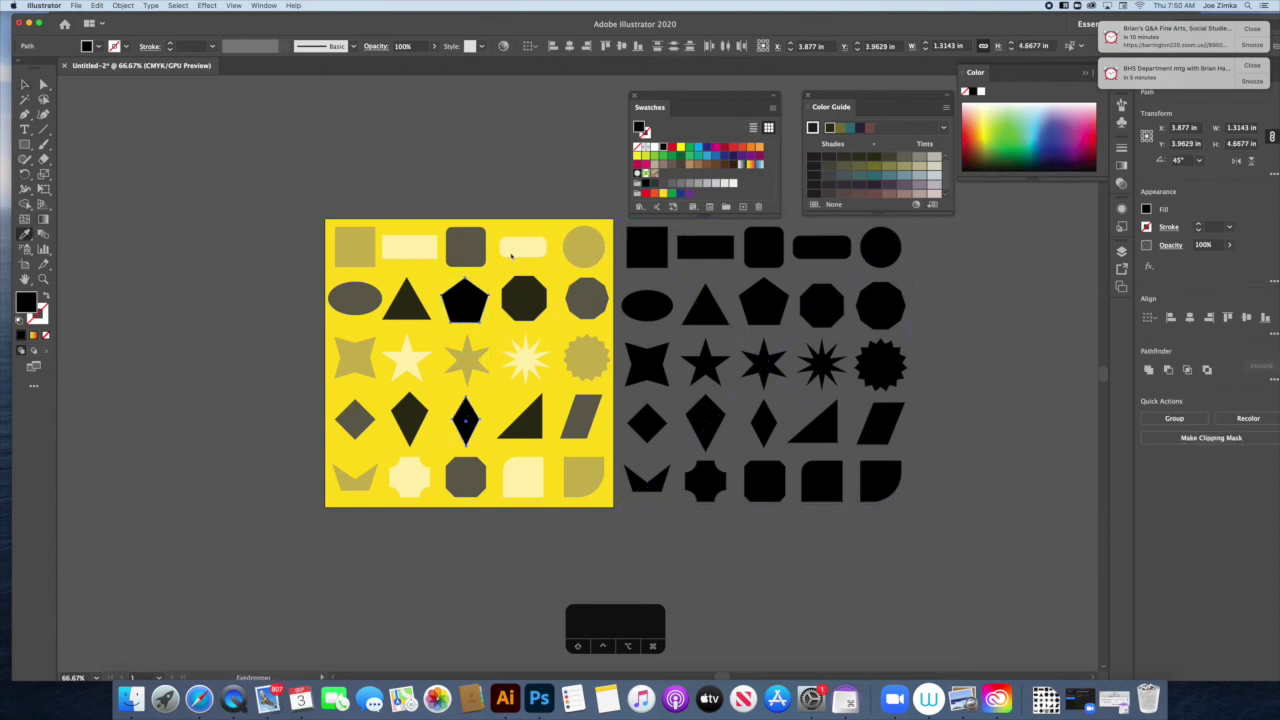
pyautogui.click(586, 243)
pyautogui.click(25, 85)
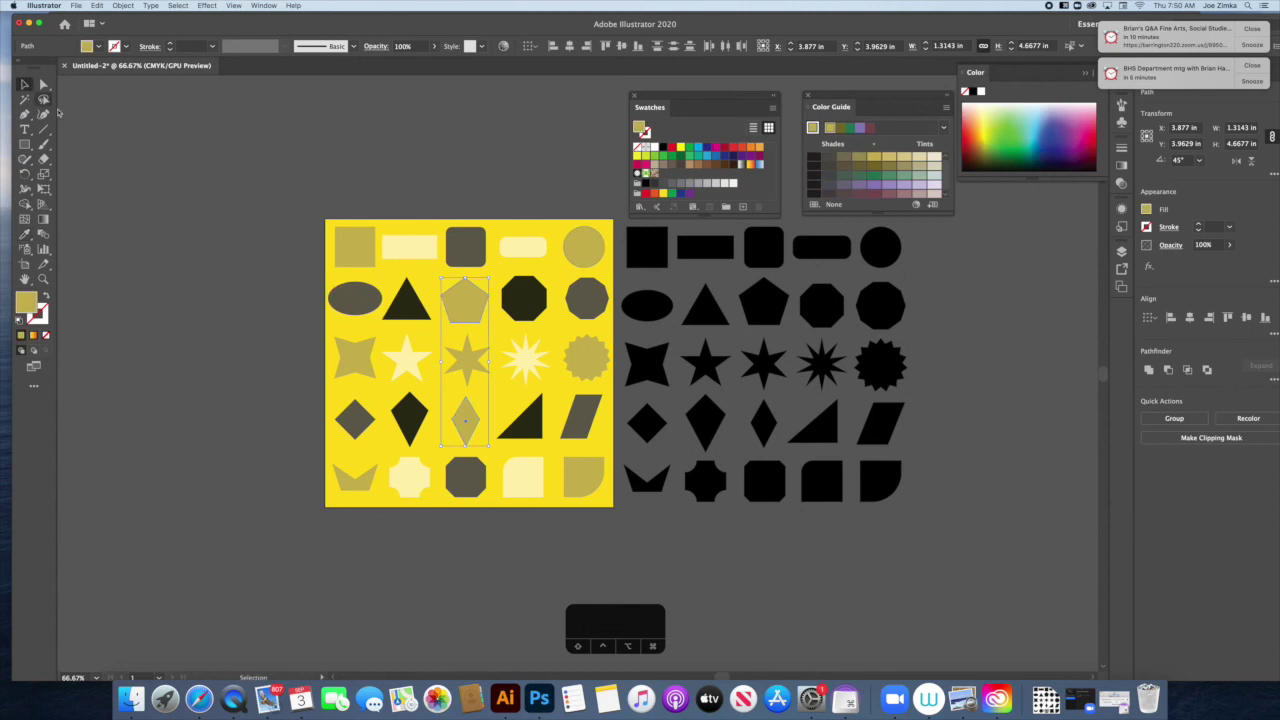
# Recolor the center six-pointed star and the four corner shapes with the very dark olive sampled from the triangle, then deselect everything
pyautogui.click(465, 360)
pyautogui.keyDown('shift'); pyautogui.click(355, 246); pyautogui.keyUp('shift')
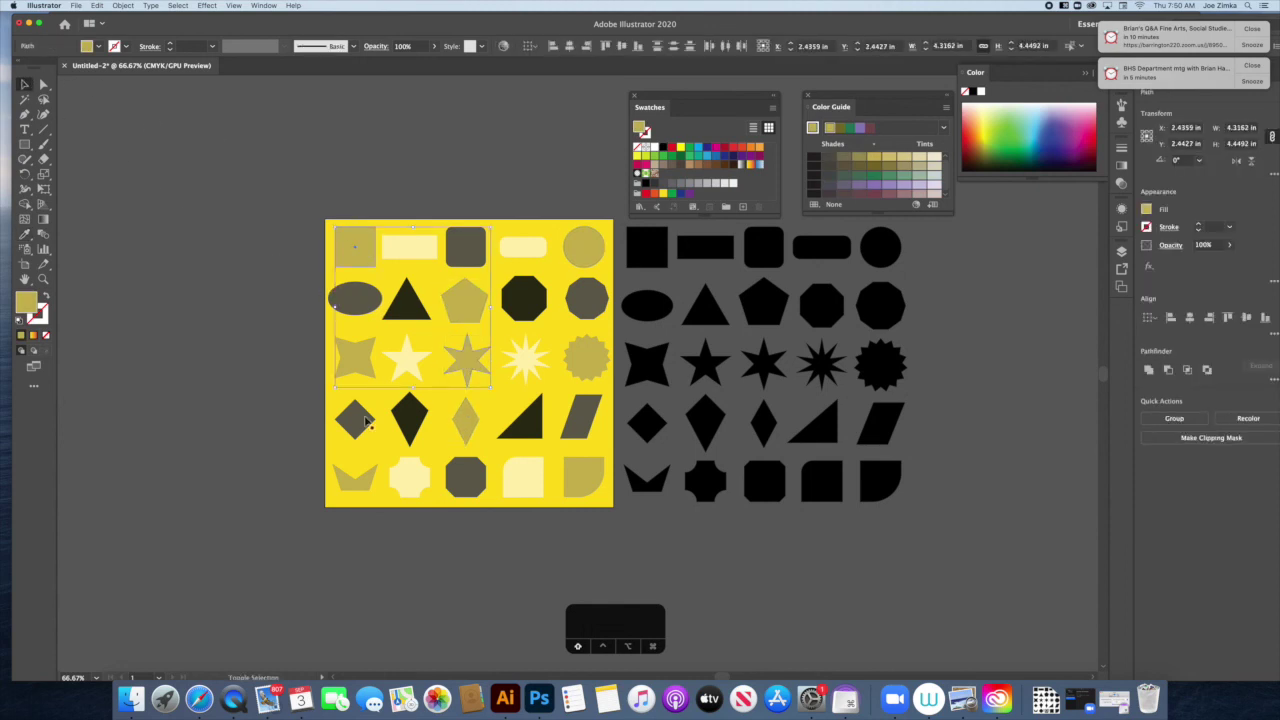
pyautogui.keyDown('shift'); pyautogui.click(355, 478); pyautogui.keyUp('shift')
pyautogui.keyDown('shift'); pyautogui.click(584, 478); pyautogui.keyUp('shift')
pyautogui.keyDown('shift'); pyautogui.click(586, 256); pyautogui.keyUp('shift')
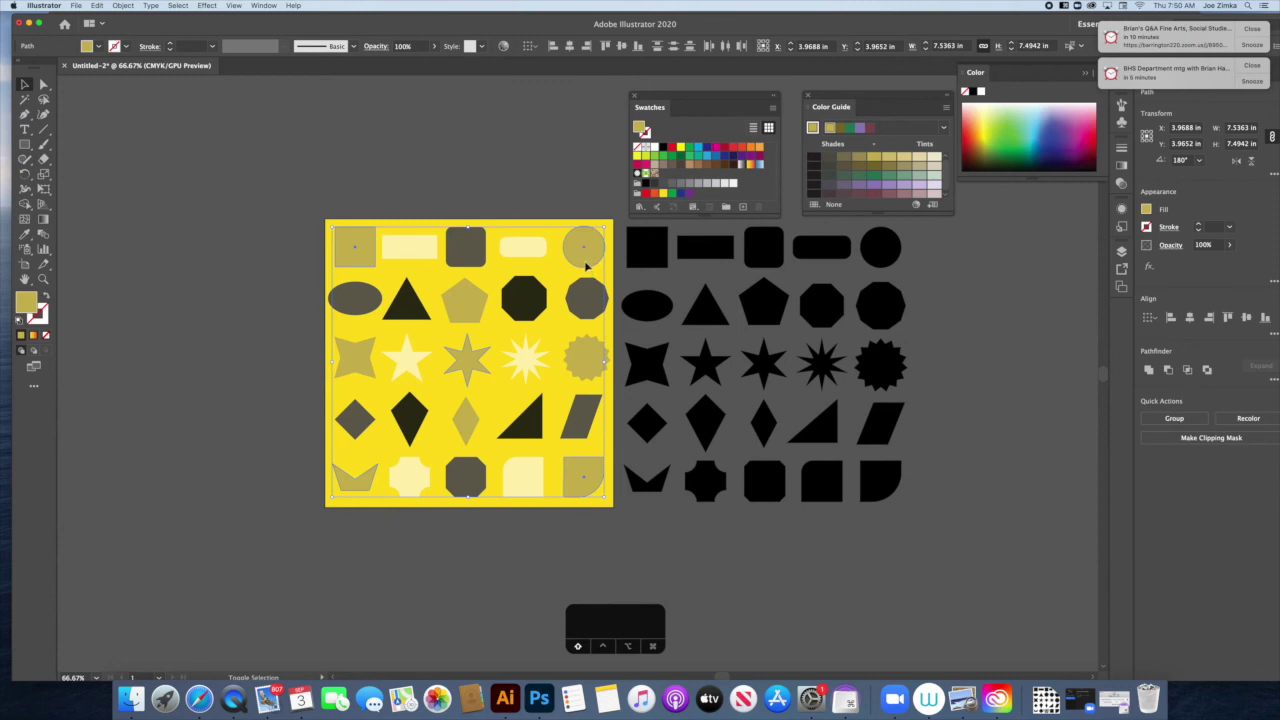
pyautogui.press('i')
pyautogui.click(410, 305)
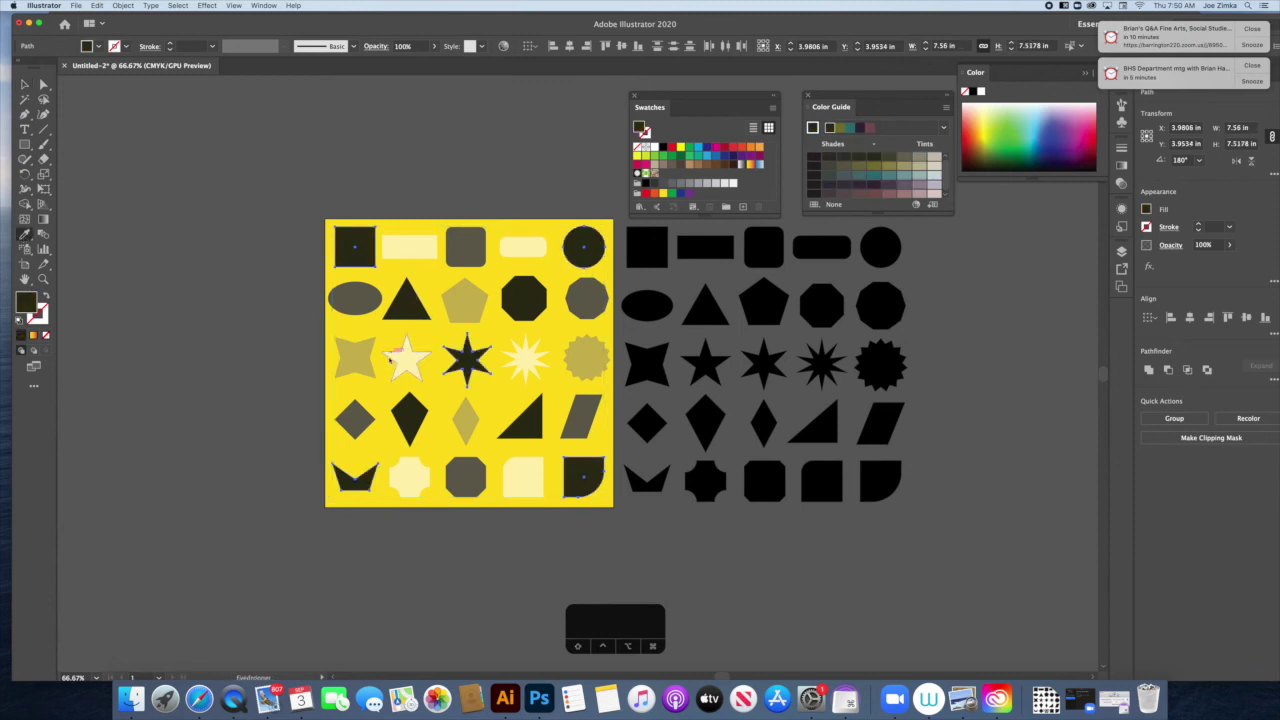
pyautogui.click(24, 84)
pyautogui.click(194, 232)
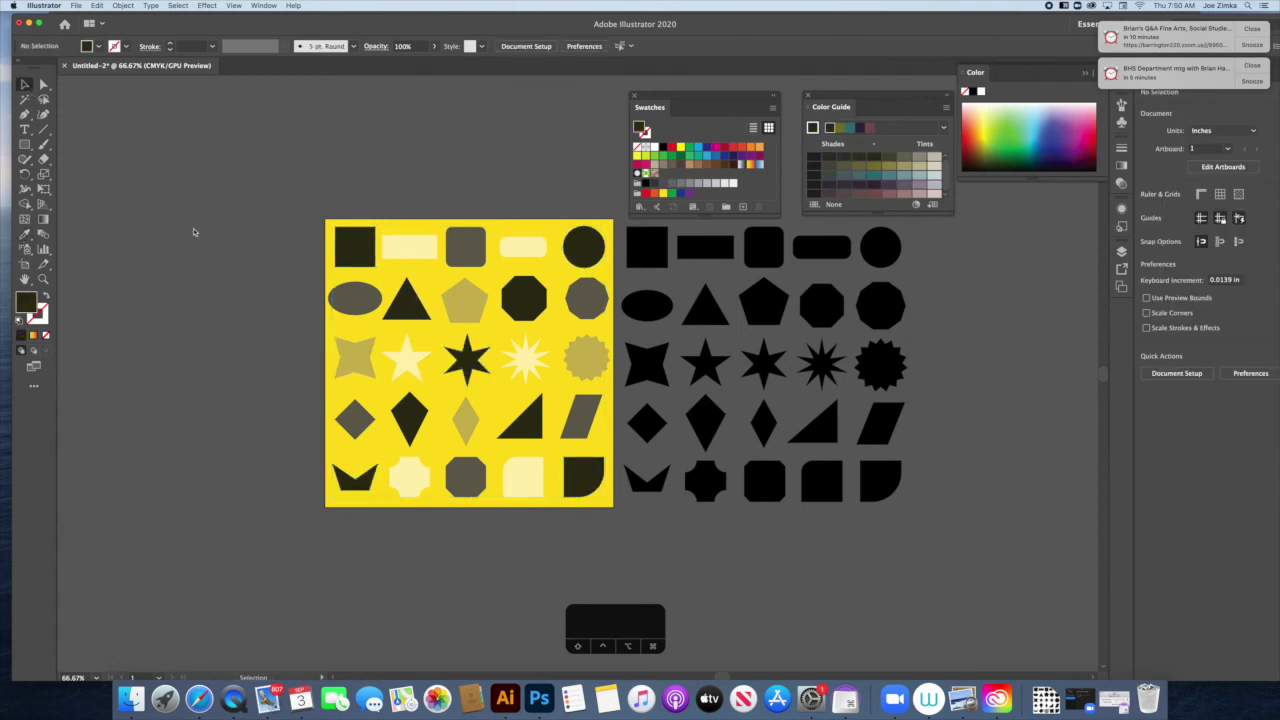